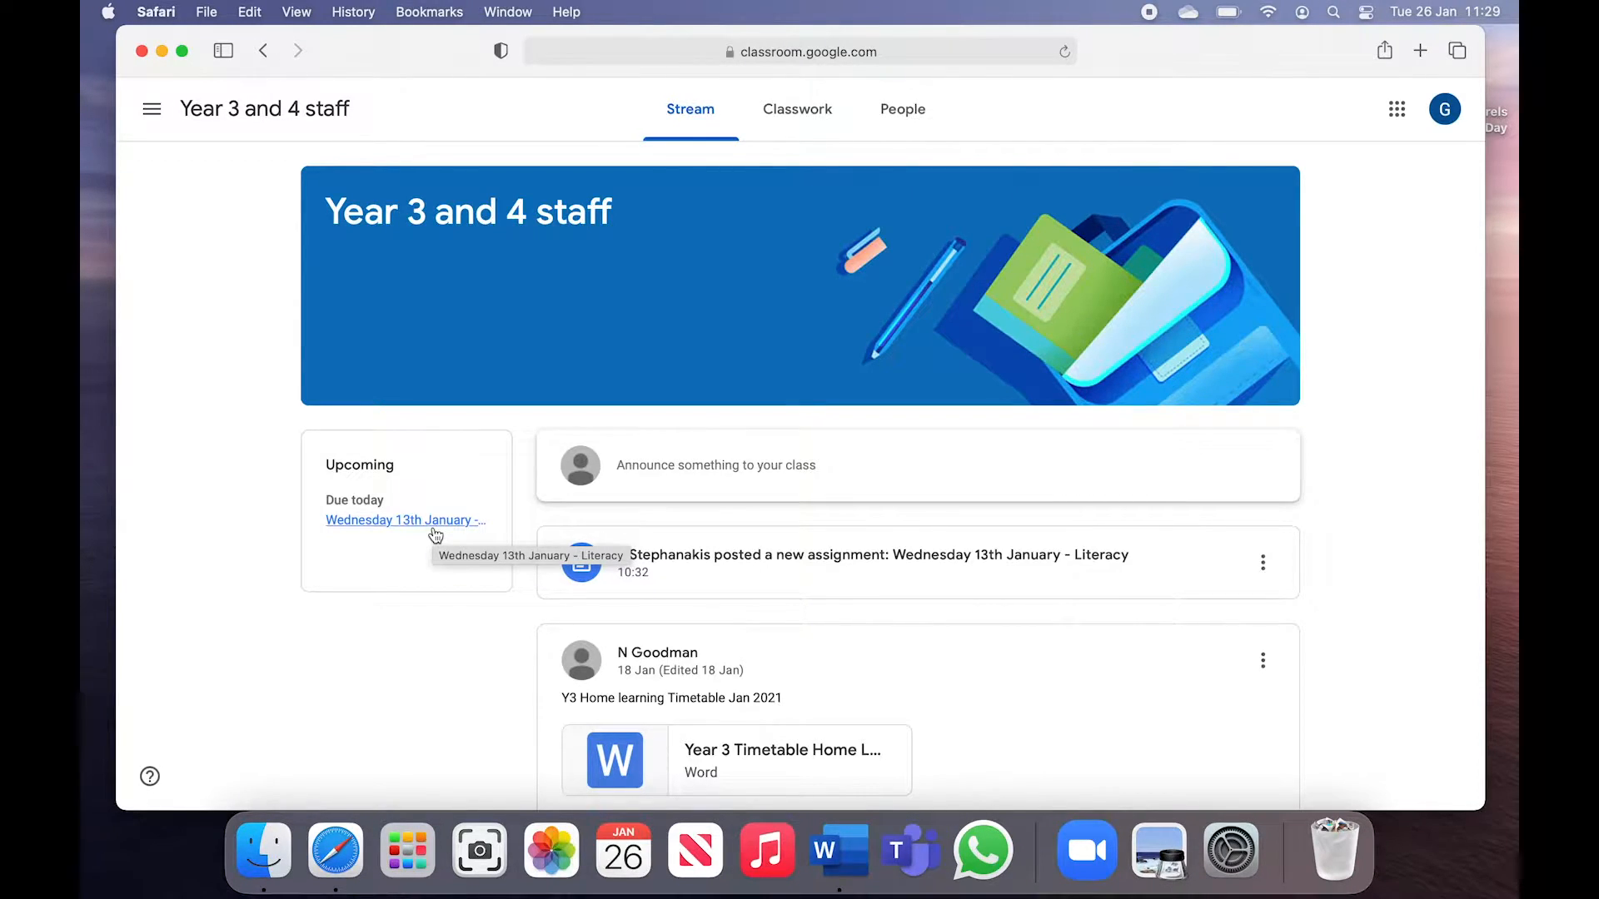
# - Open the "Wednesday 13th January - Literacy" assignment and its attached "We are learning to plan" document
pyautogui.click(433, 526)
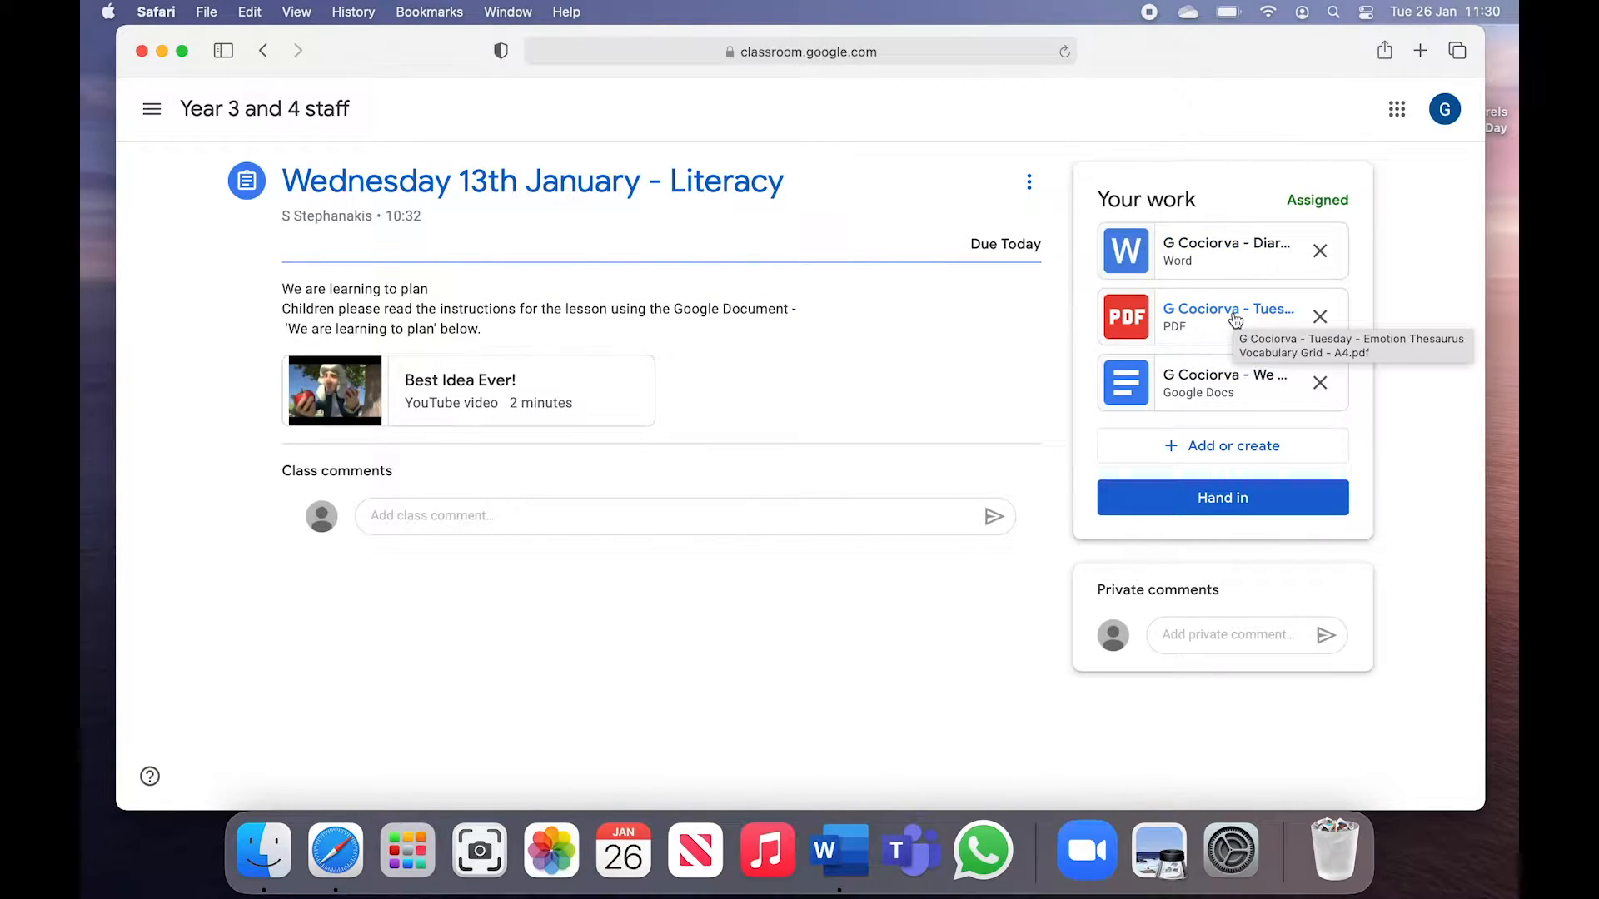
pyautogui.click(1228, 376)
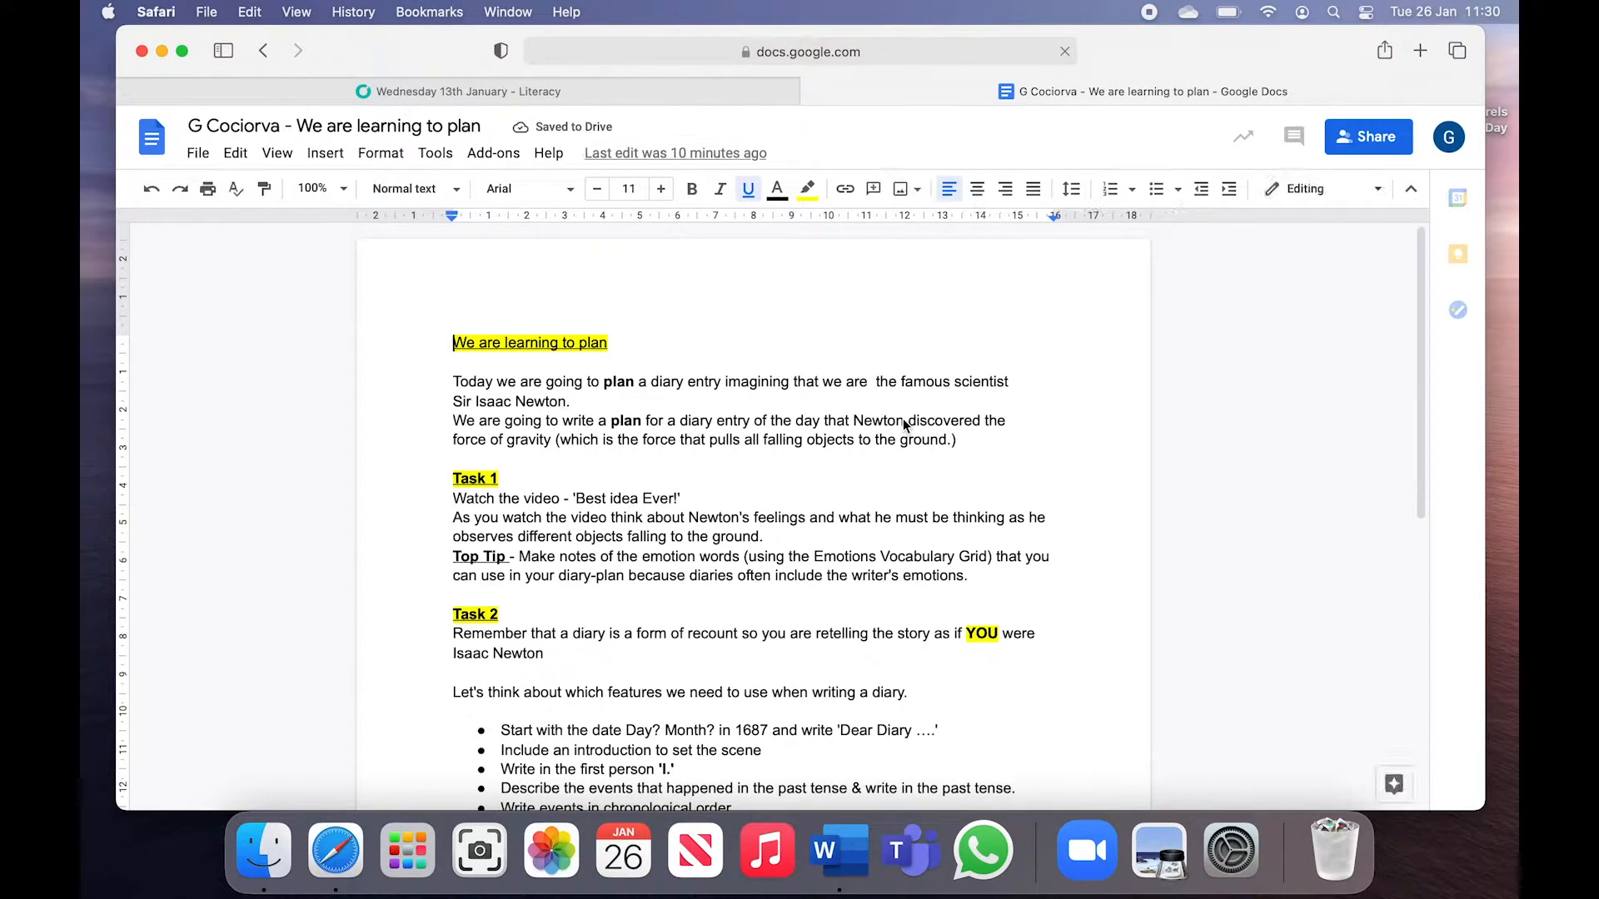
# - Read the lesson instructions for Task 1, Task 2 and Task 3 in the "We are learning to plan" document
pyautogui.scroll(-5, 916, 450)
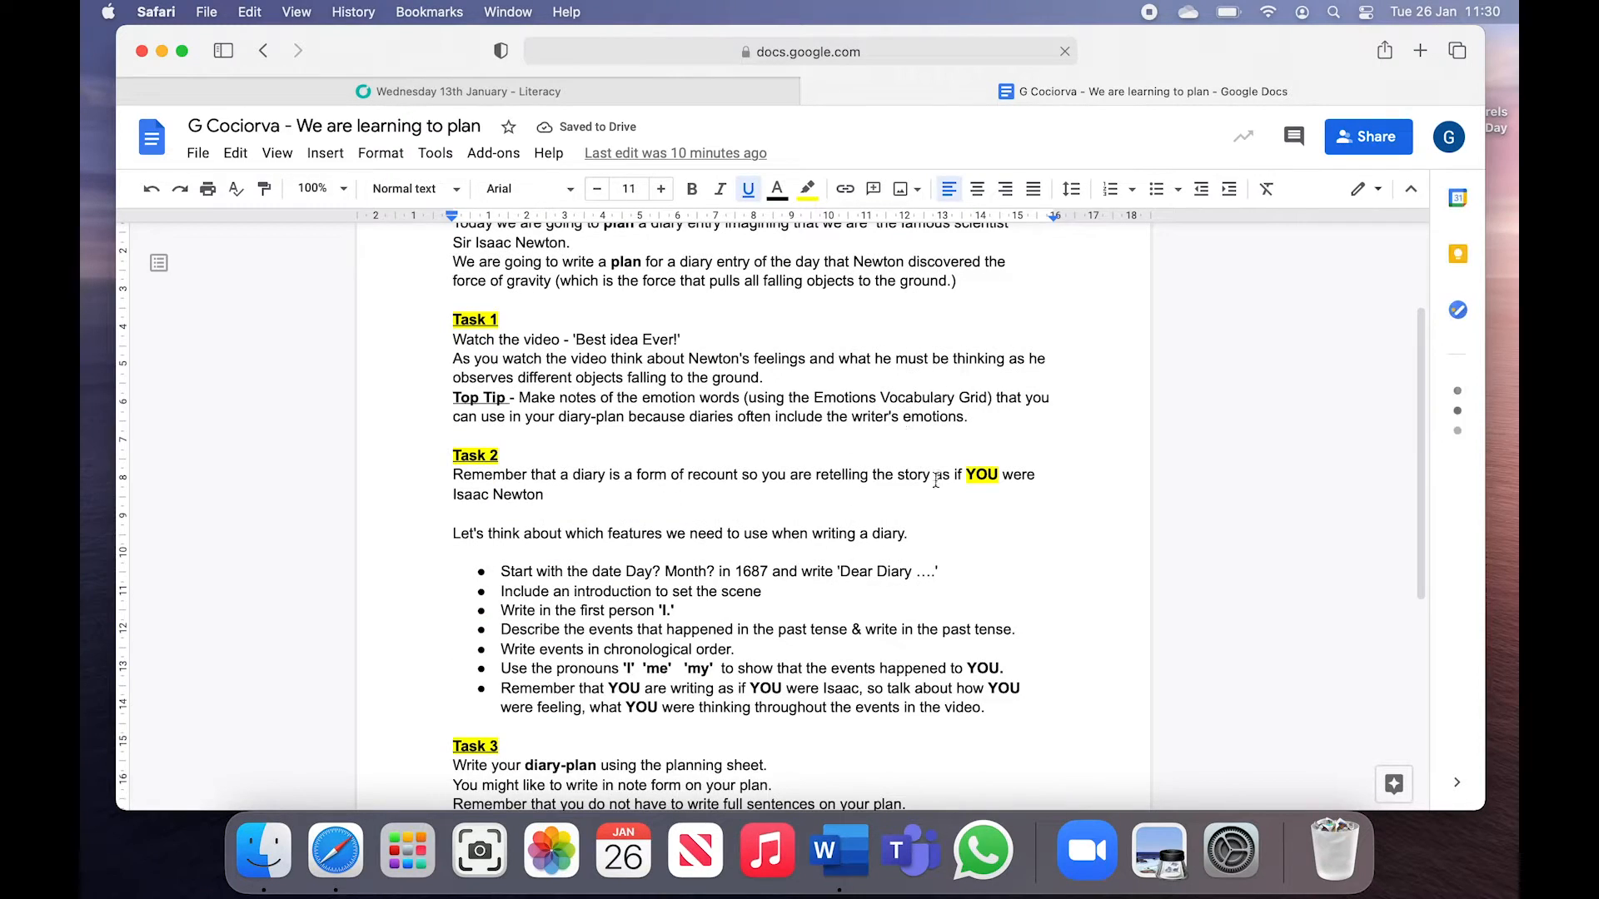
pyautogui.scroll(2, 935, 481)
pyautogui.scroll(-4, 936, 480)
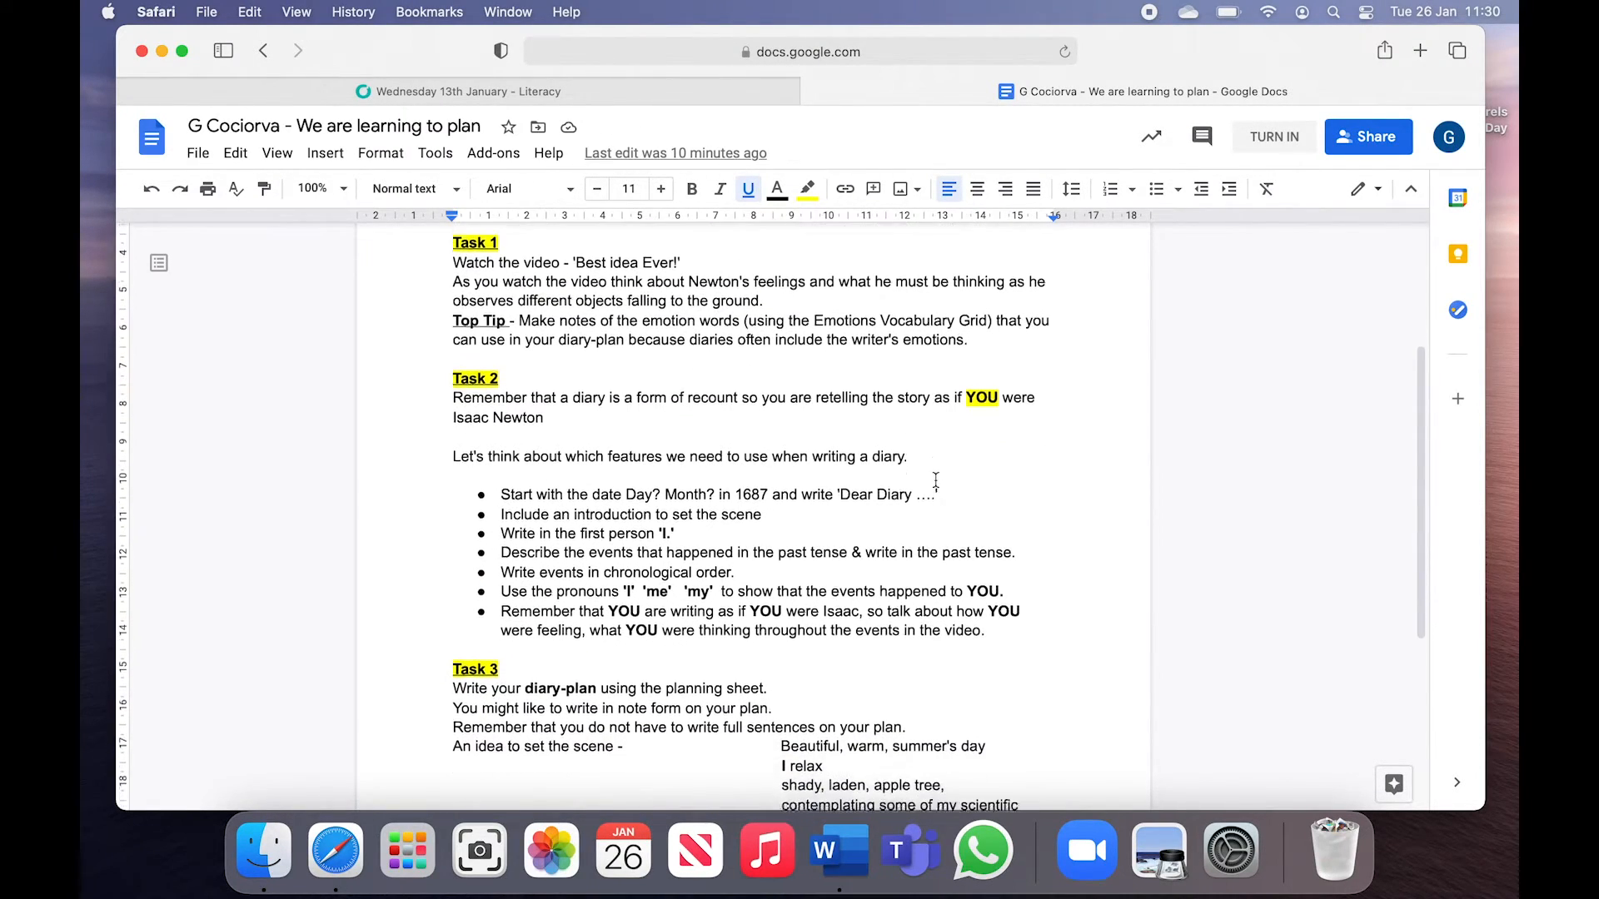
pyautogui.scroll(-4, 936, 480)
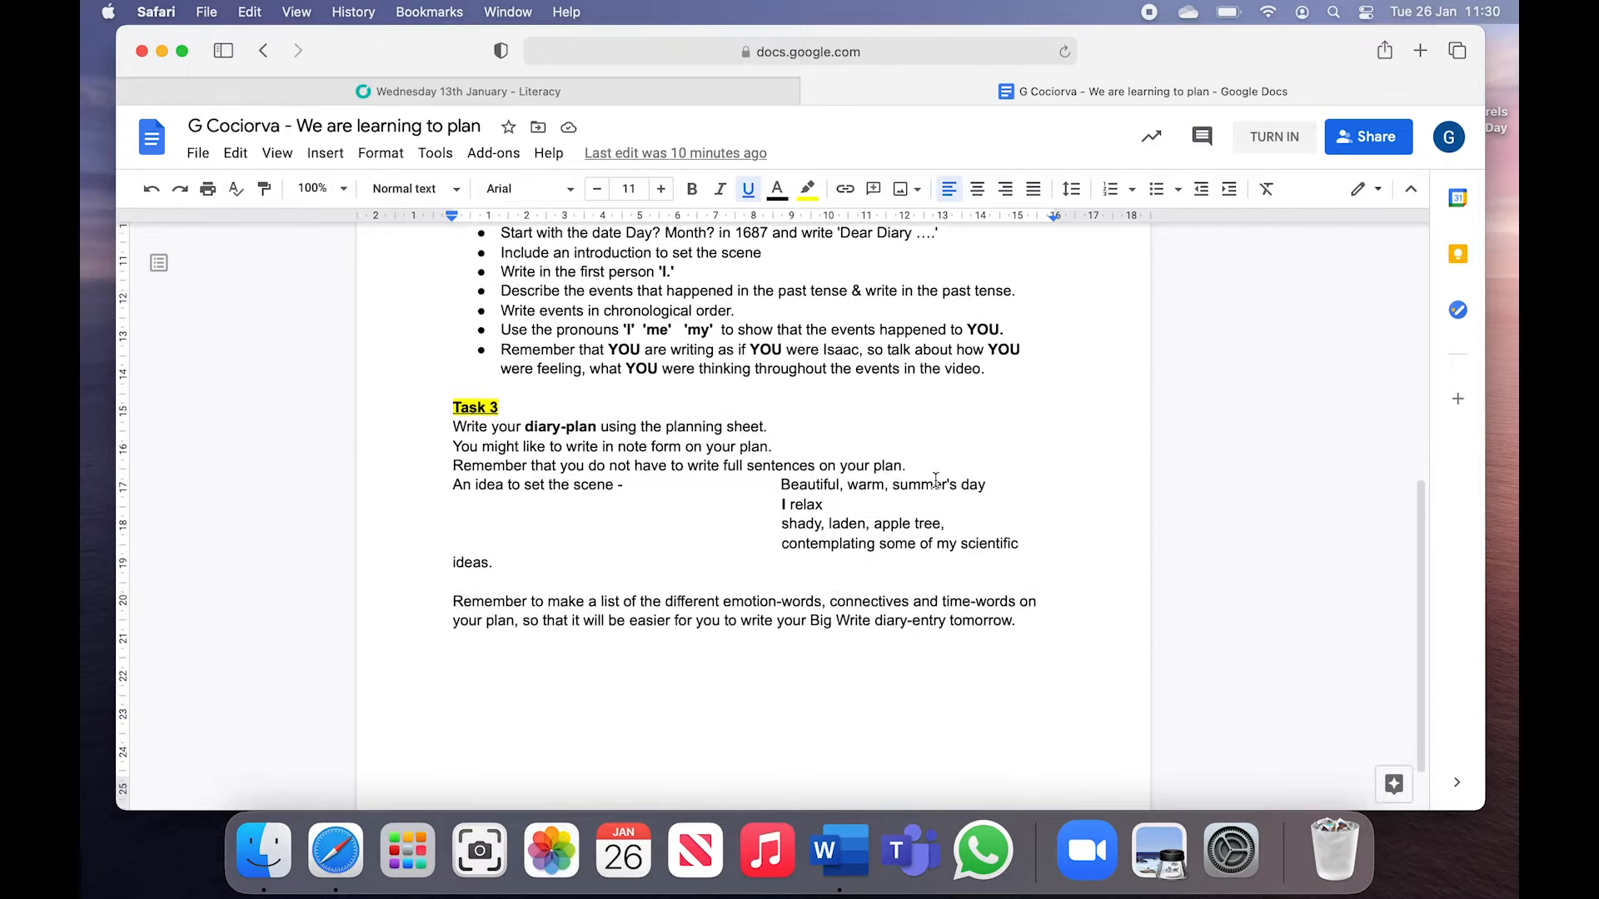
pyautogui.scroll(5, 936, 480)
pyautogui.scroll(-6, 936, 481)
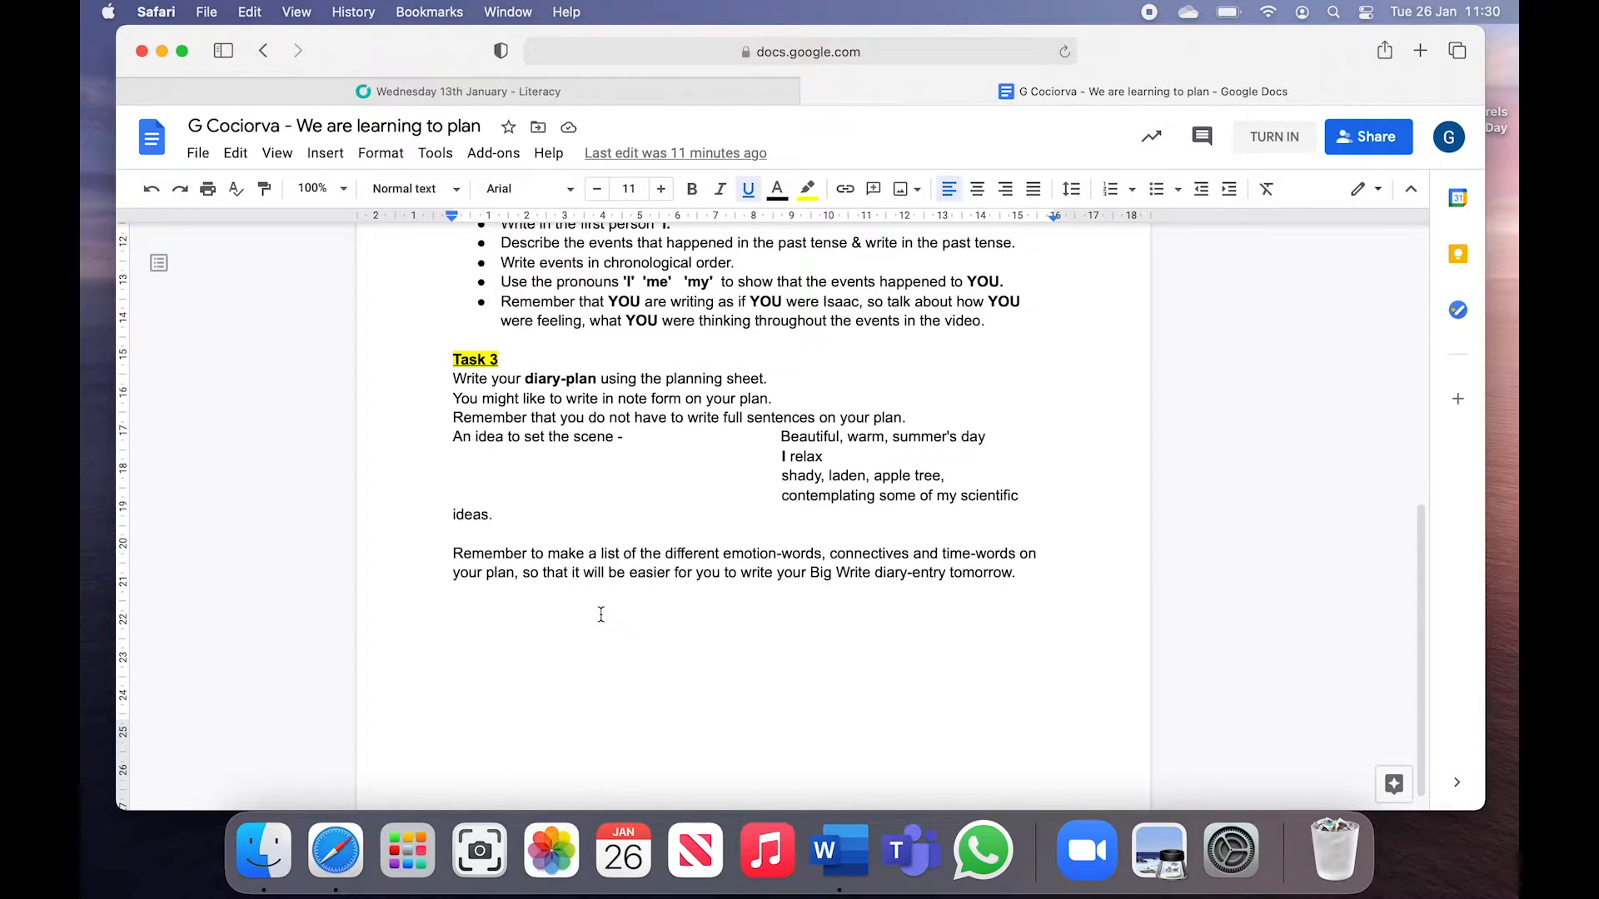
pyautogui.scroll(3, 600, 614)
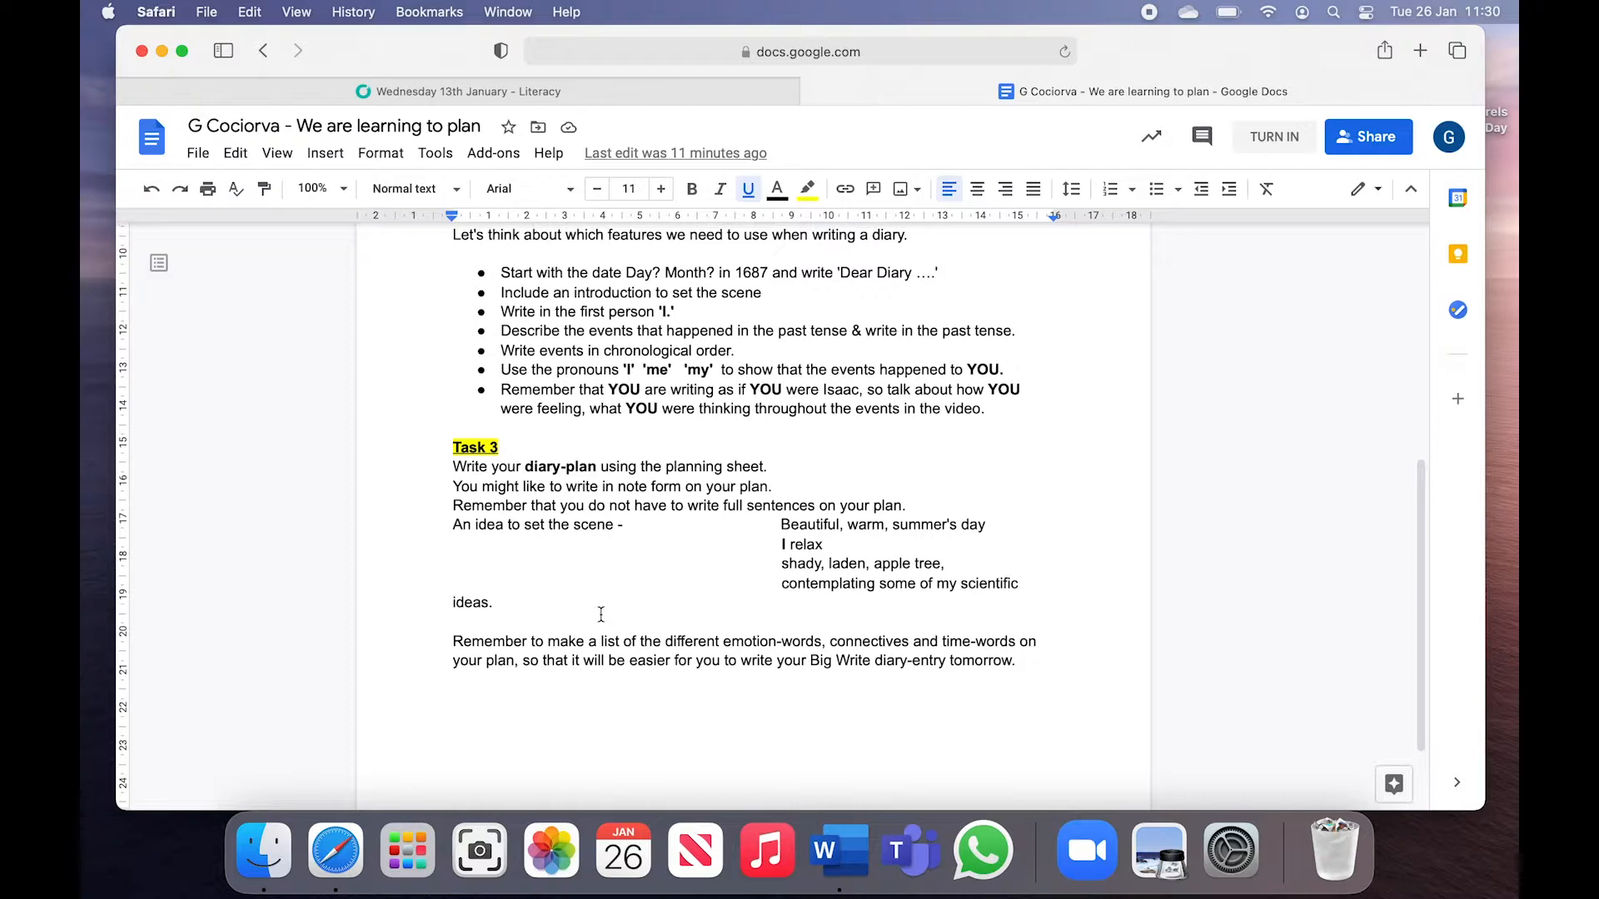
pyautogui.scroll(4, 600, 615)
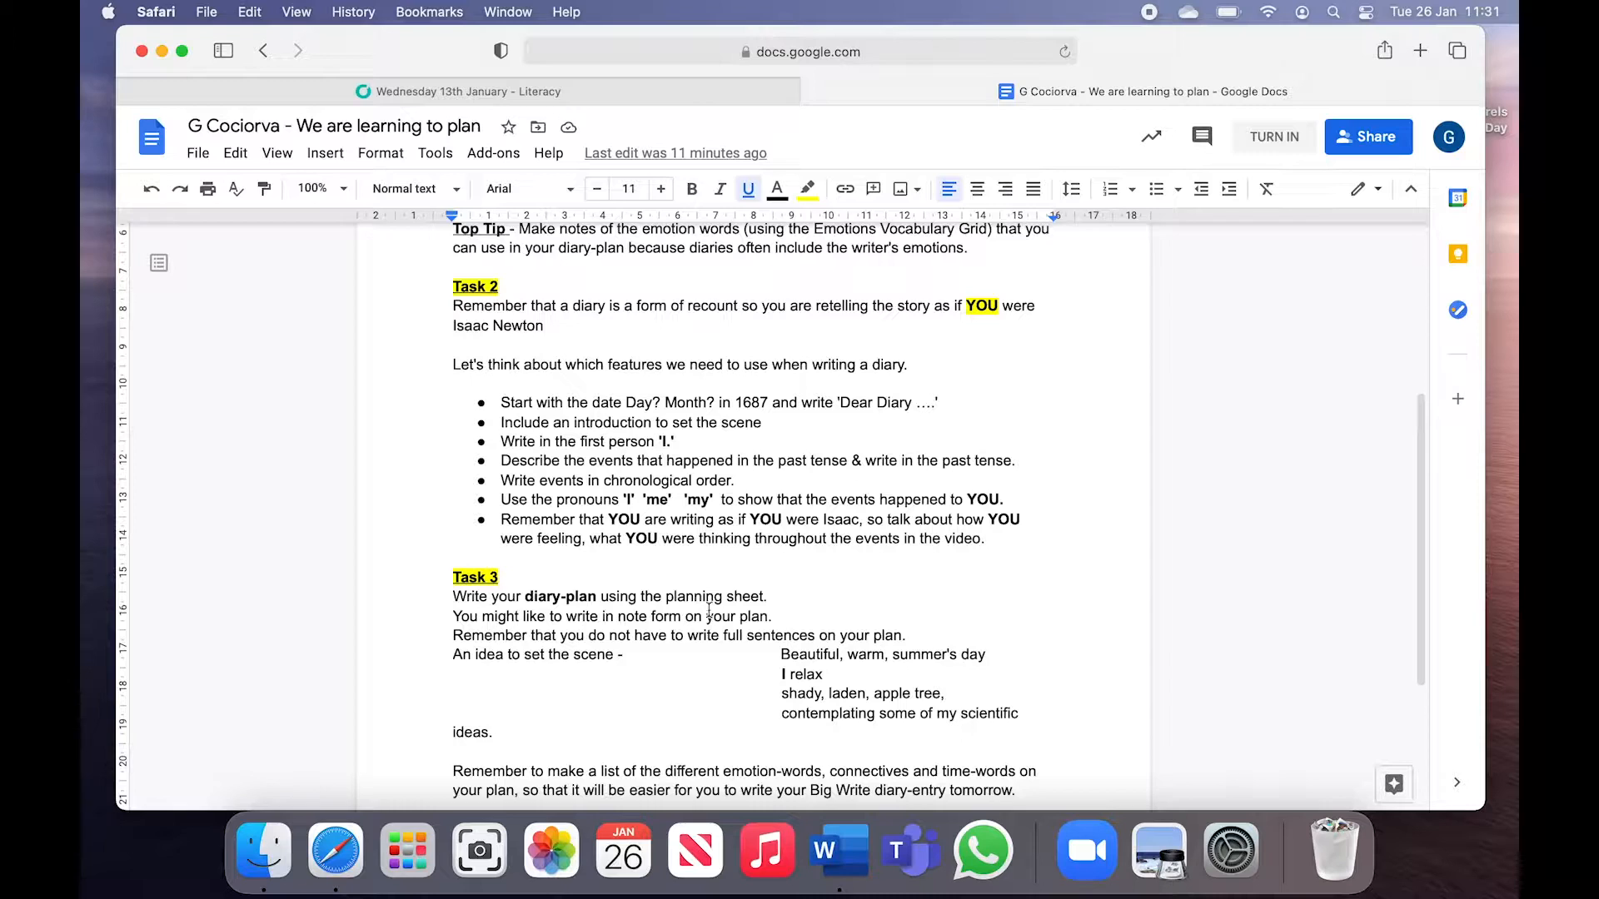
pyautogui.scroll(3, 670, 499)
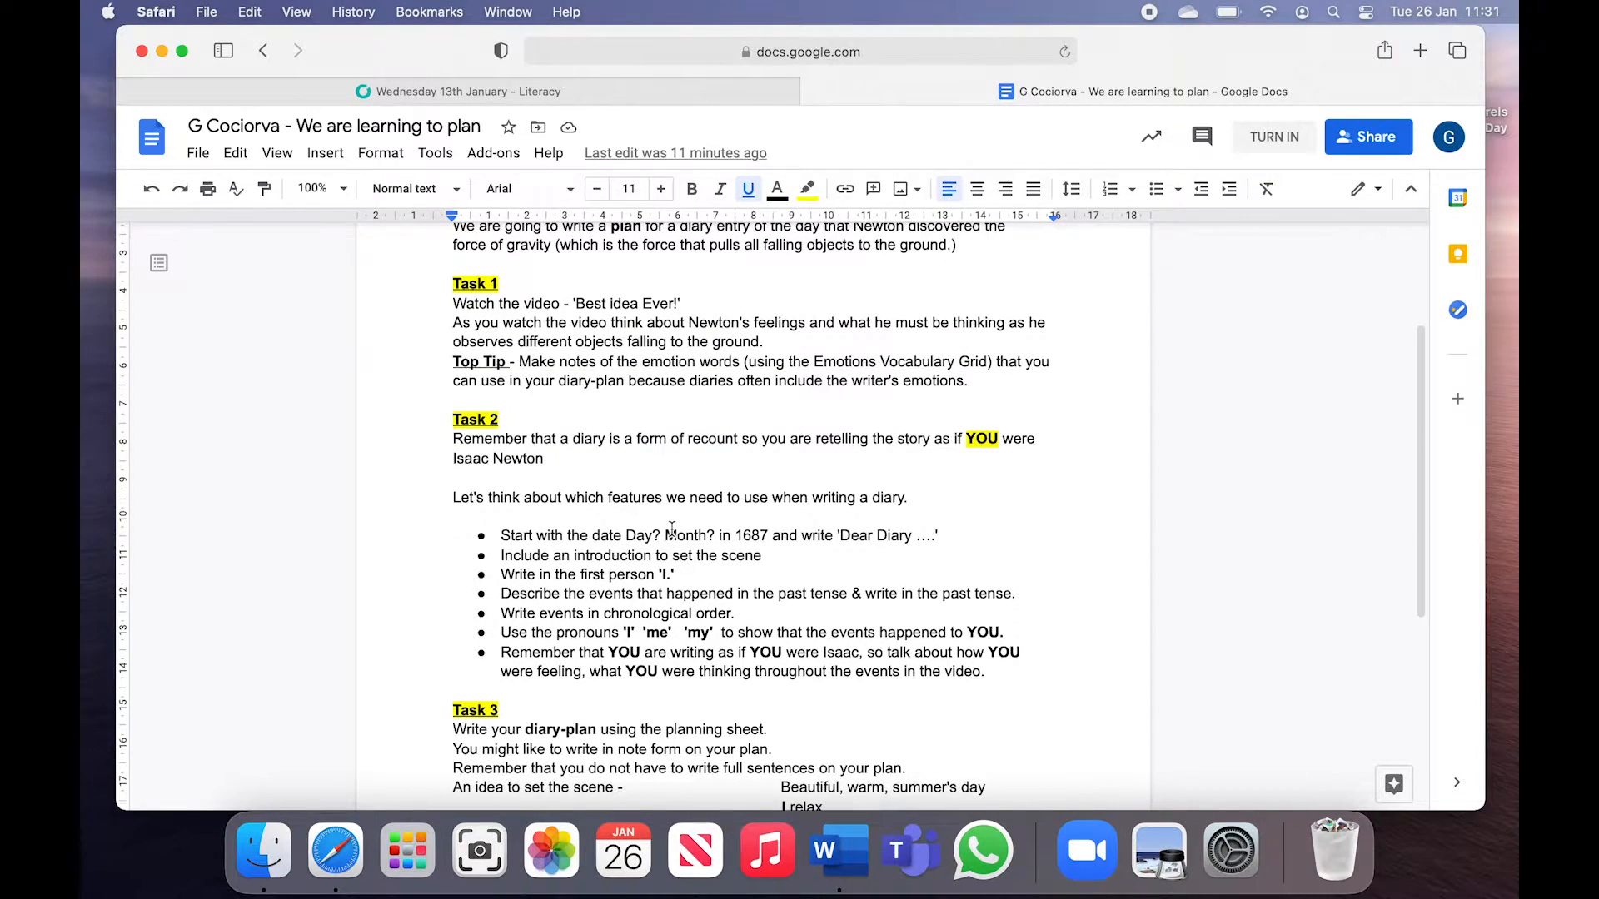
pyautogui.scroll(3, 671, 530)
pyautogui.scroll(1, 671, 530)
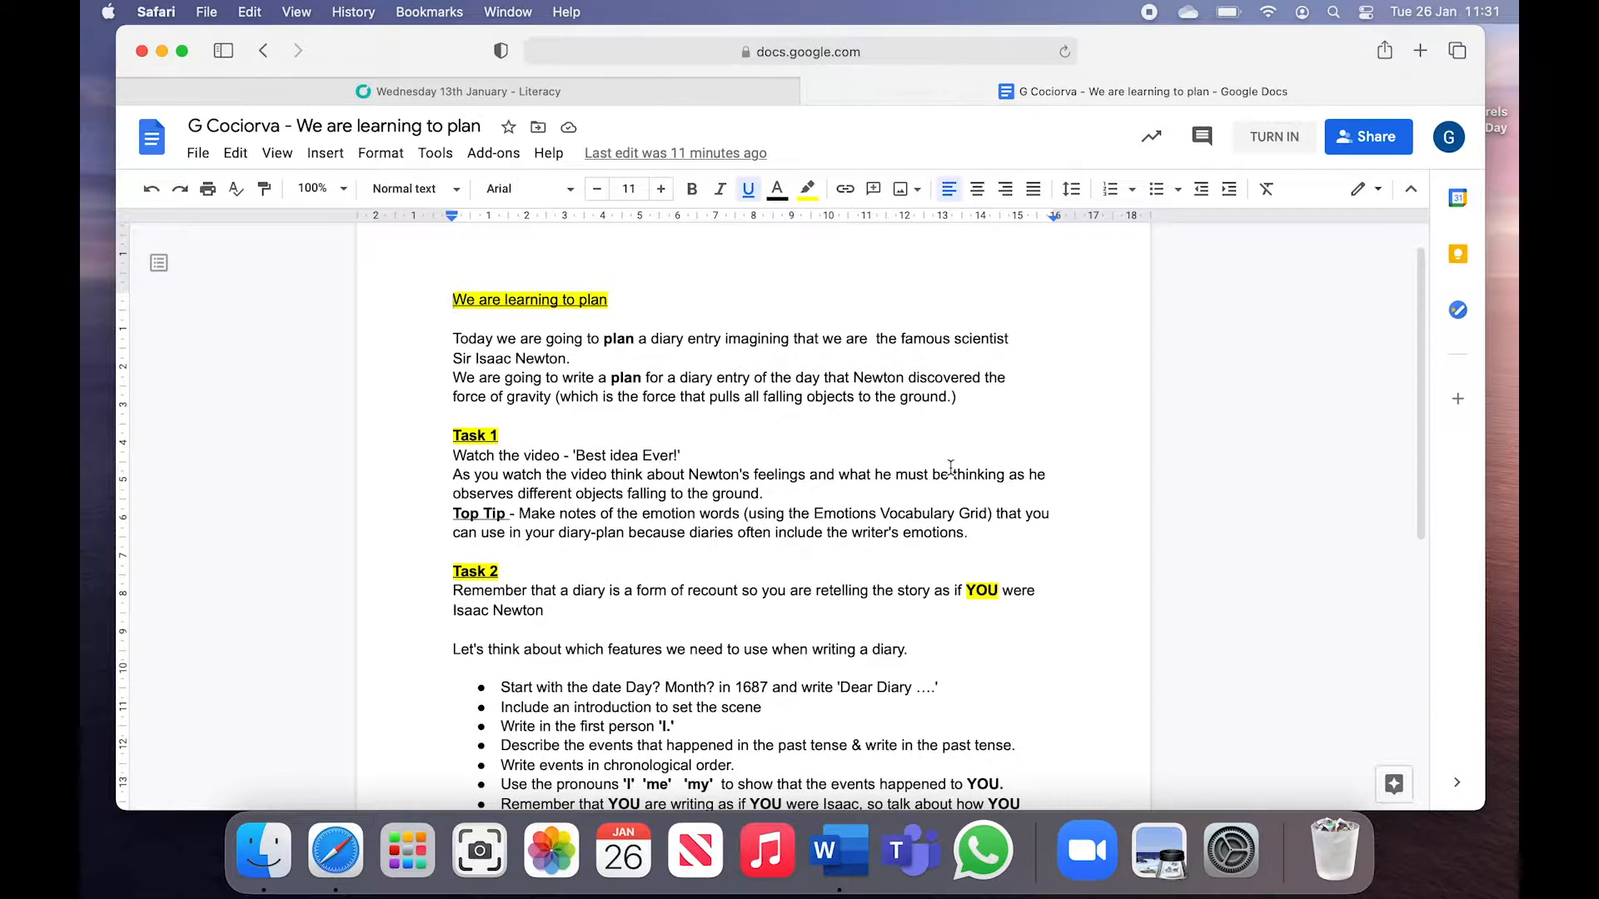
# - Return to the assignment page, view the attached Emotion Thesaurus Vocabulary Grid PDF and close its preview
pyautogui.click(646, 91)
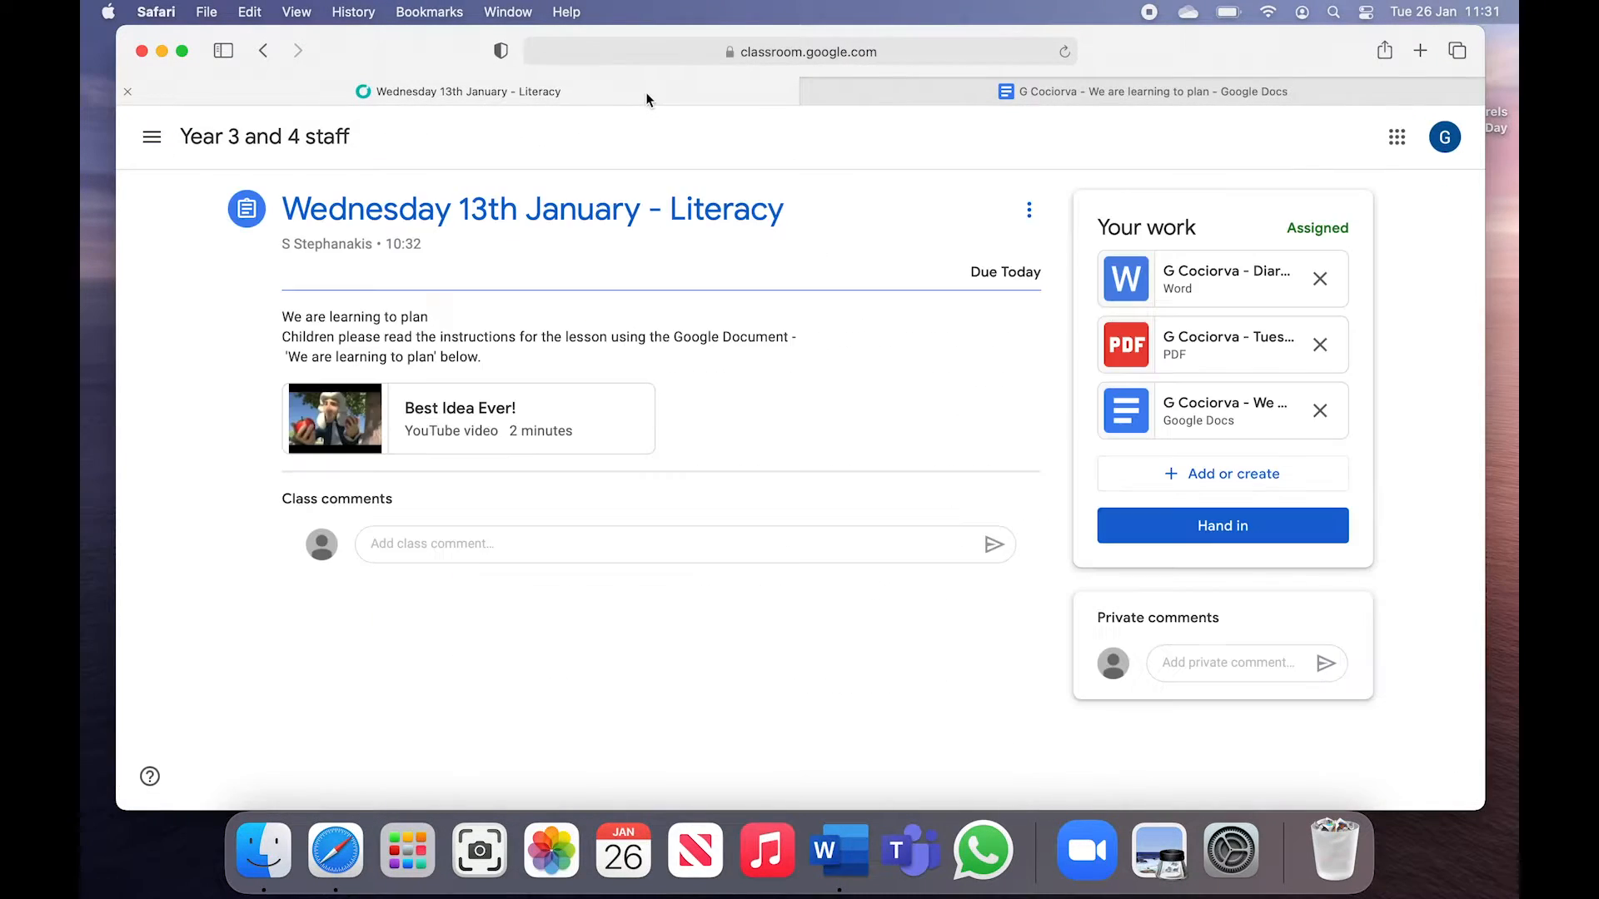
pyautogui.click(1235, 338)
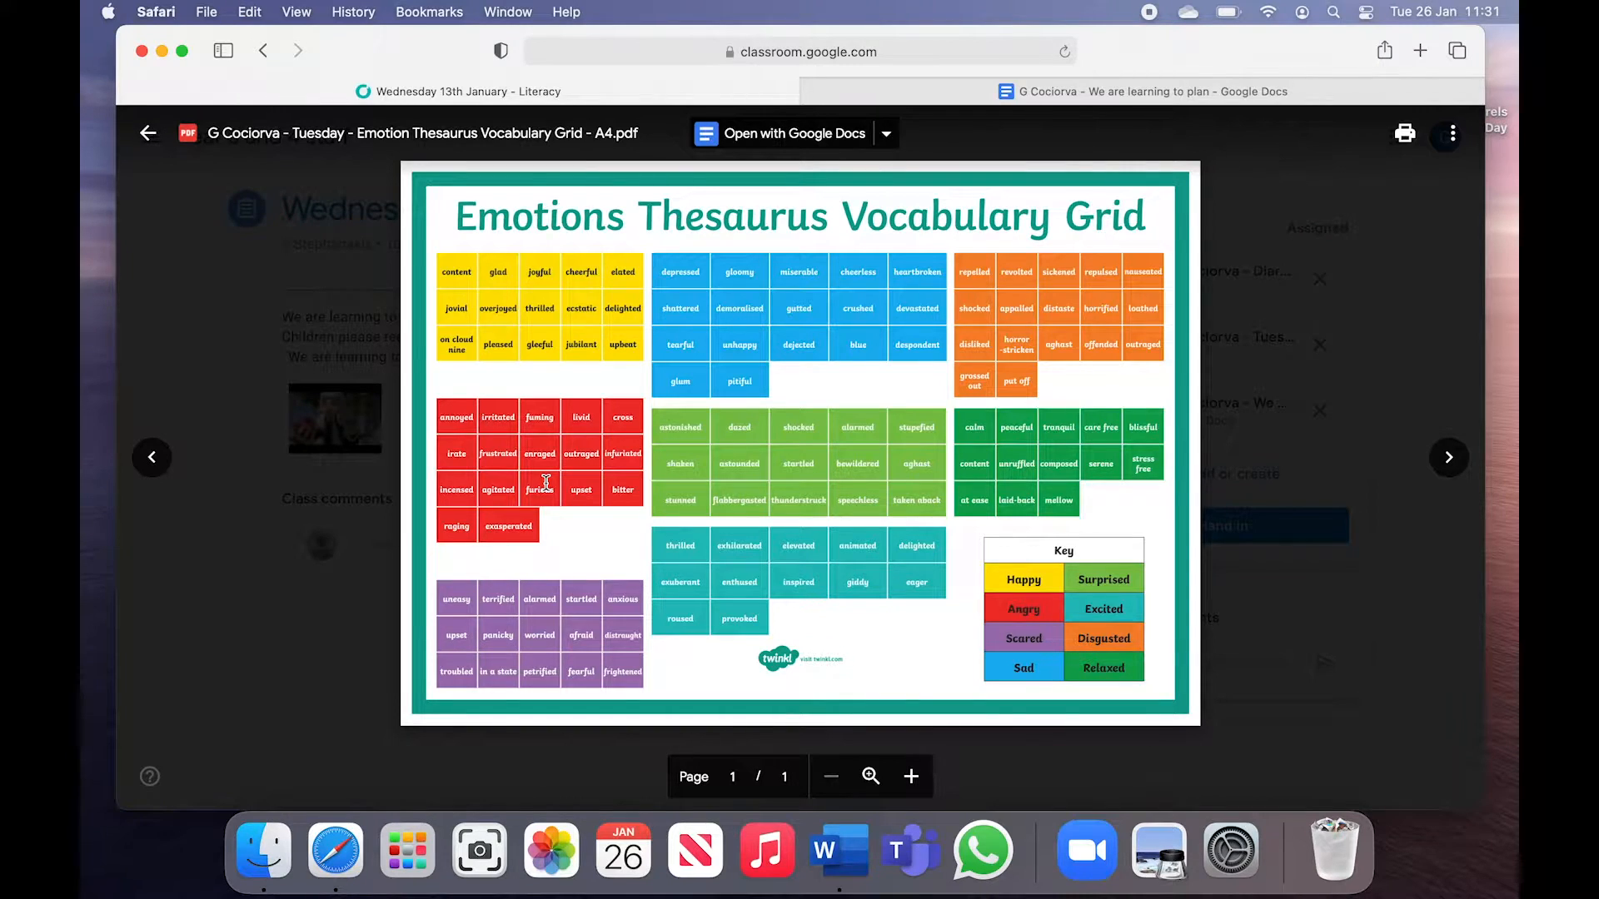
pyautogui.click(265, 420)
# - Preview the attached diary planning sheet and look through all of its boxes
pyautogui.click(1233, 301)
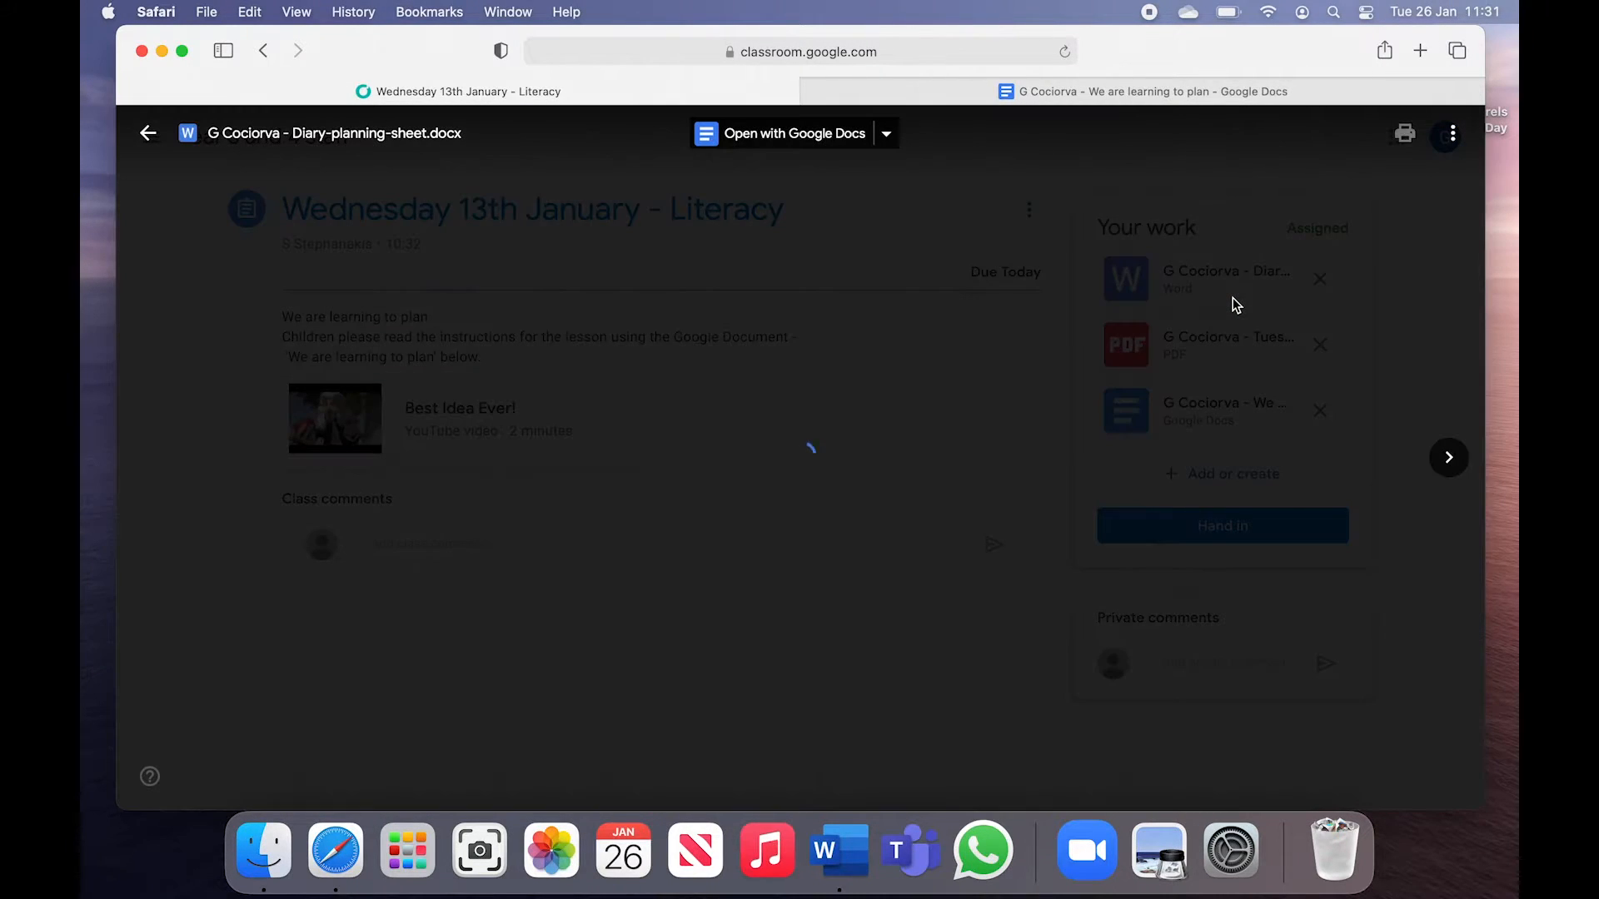
pyautogui.scroll(-2, 941, 556)
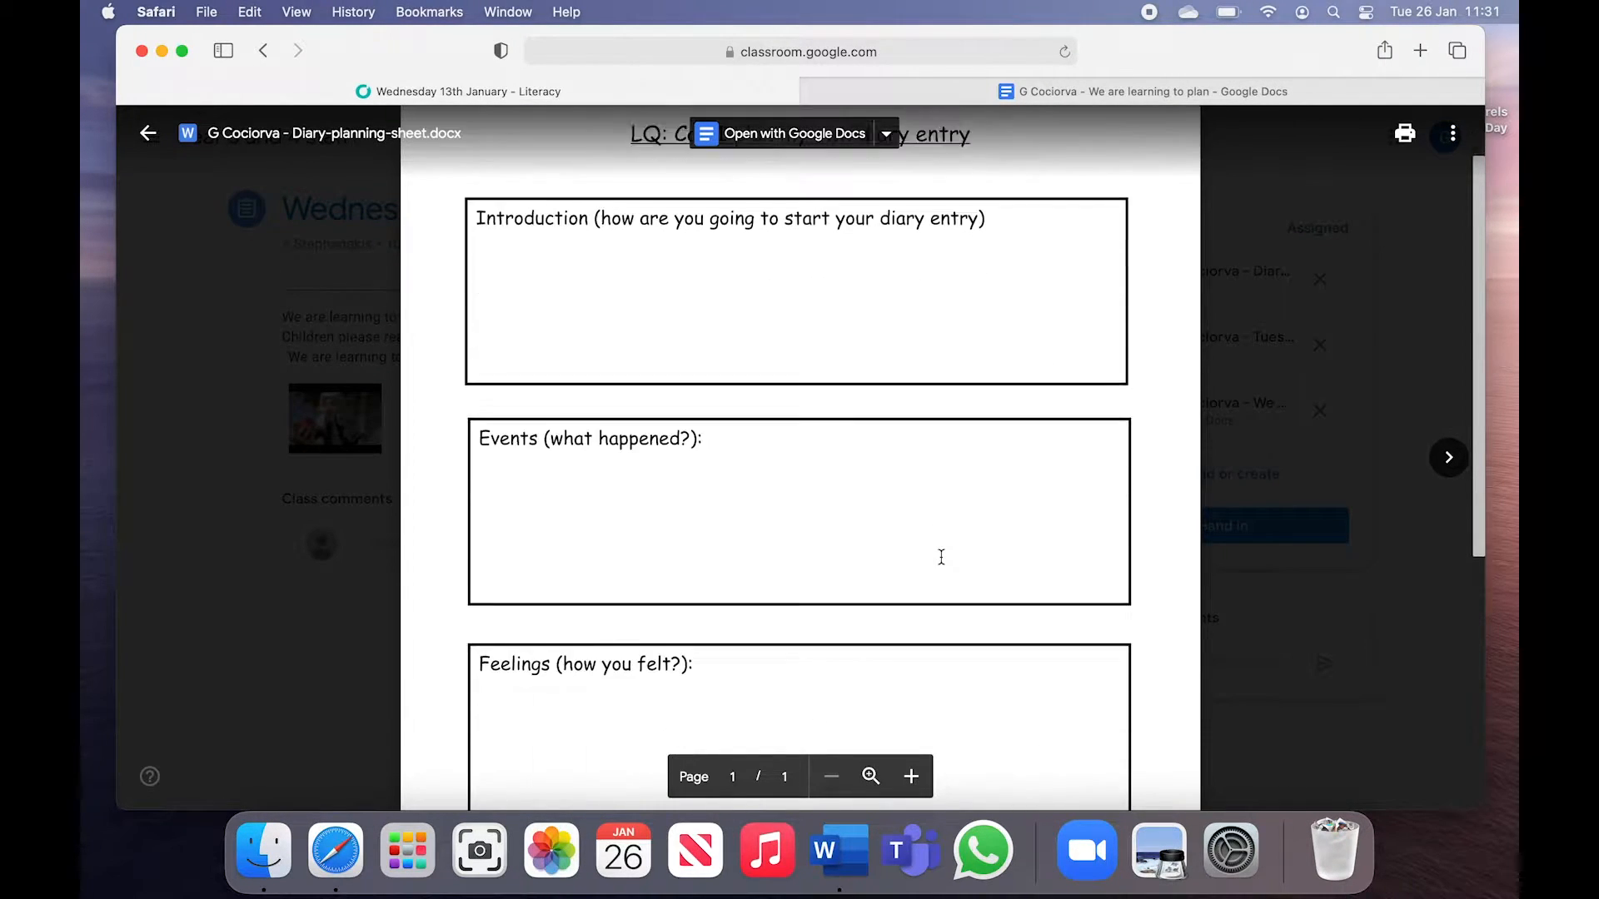
pyautogui.scroll(-5, 941, 556)
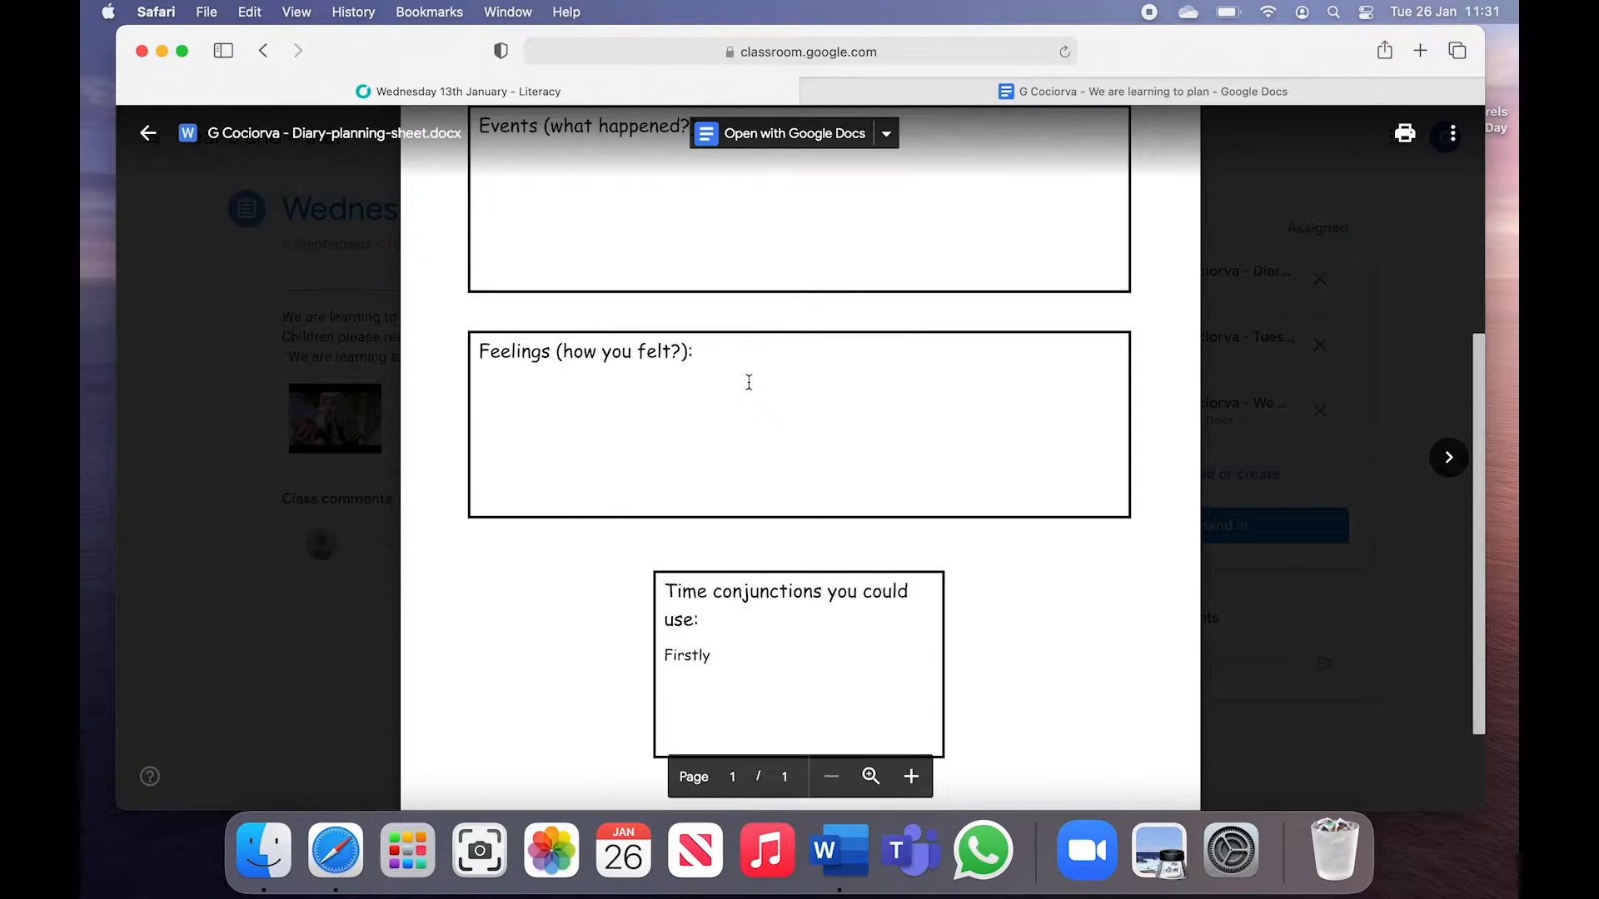
pyautogui.scroll(2, 749, 382)
pyautogui.scroll(7, 748, 382)
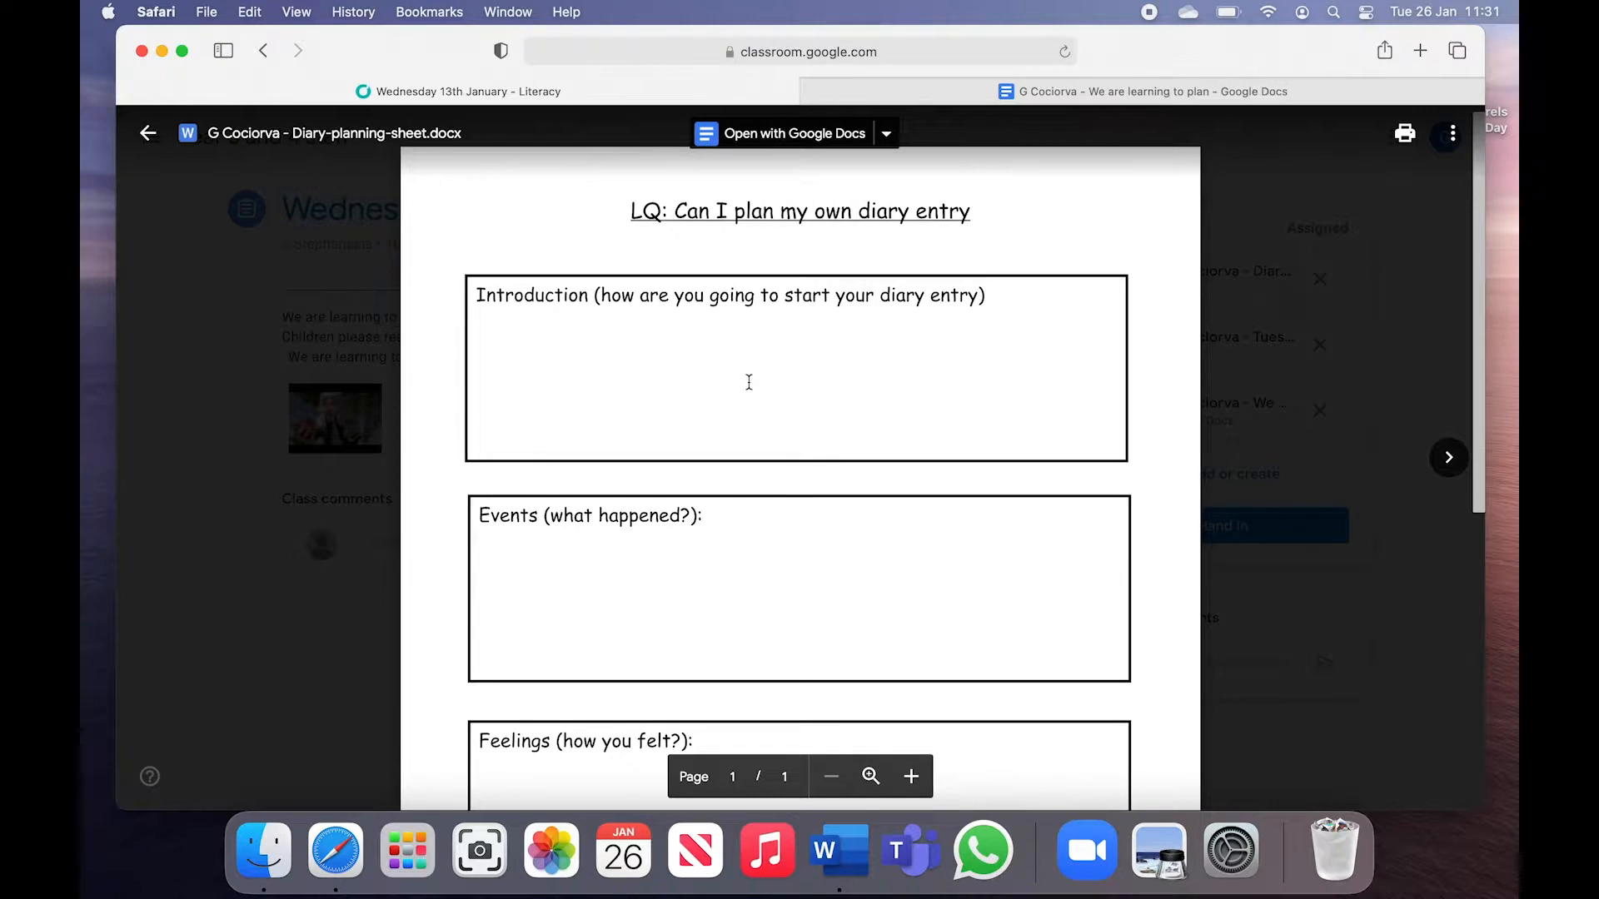
# - Open the diary planning sheet in Google Docs for editing and skim through the page
pyautogui.click(807, 147)
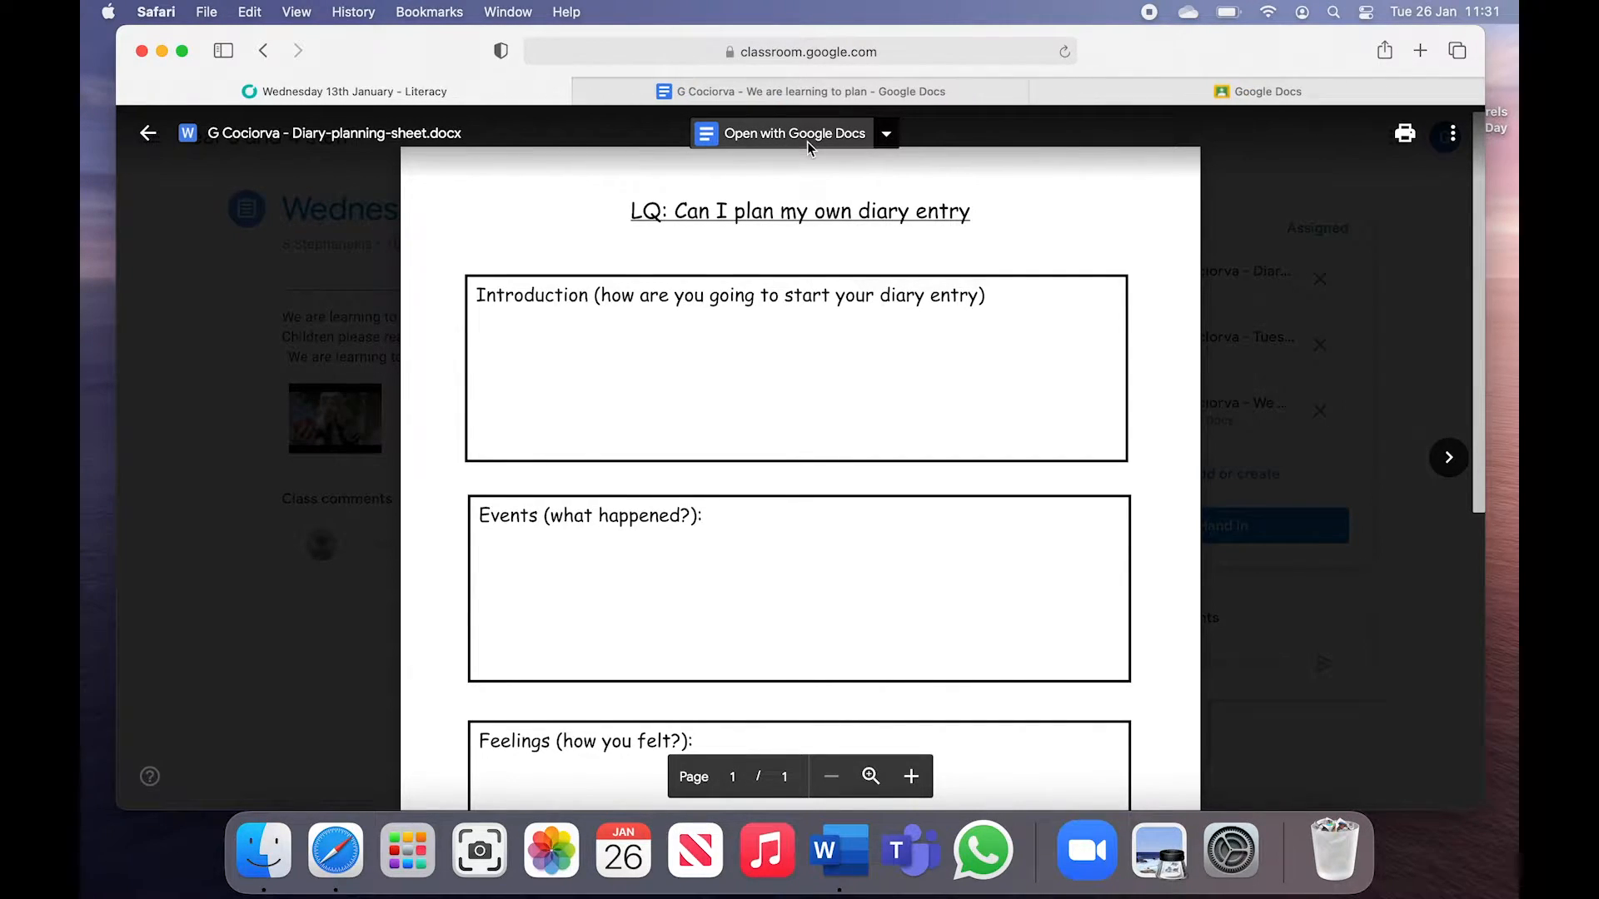
pyautogui.click(1152, 88)
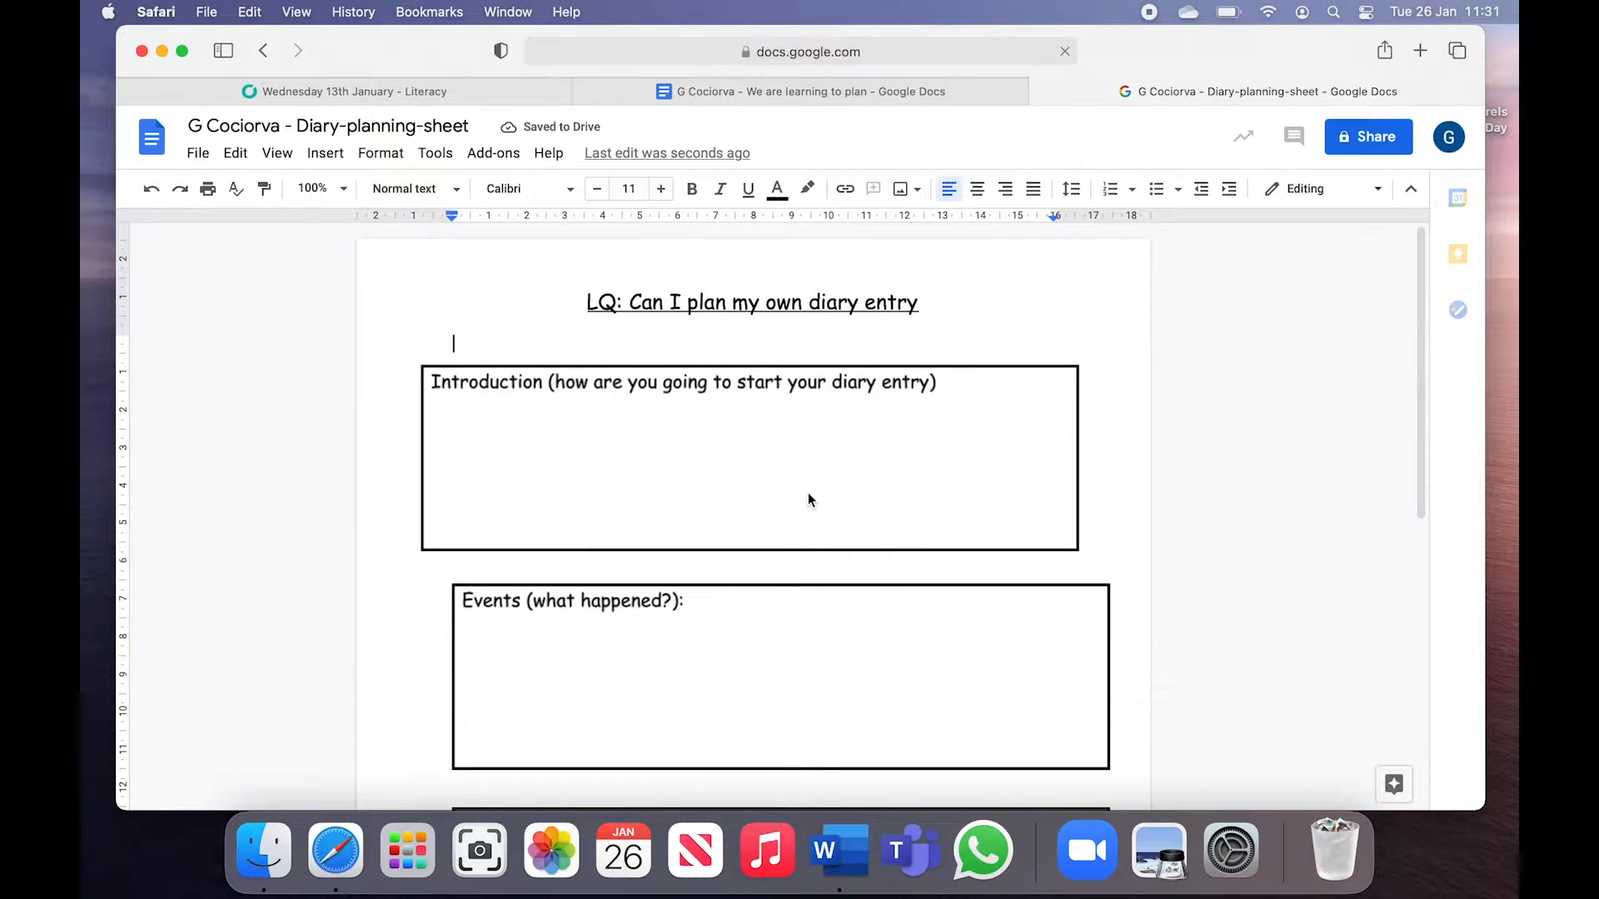
pyautogui.scroll(-10, 808, 492)
pyautogui.scroll(10, 808, 495)
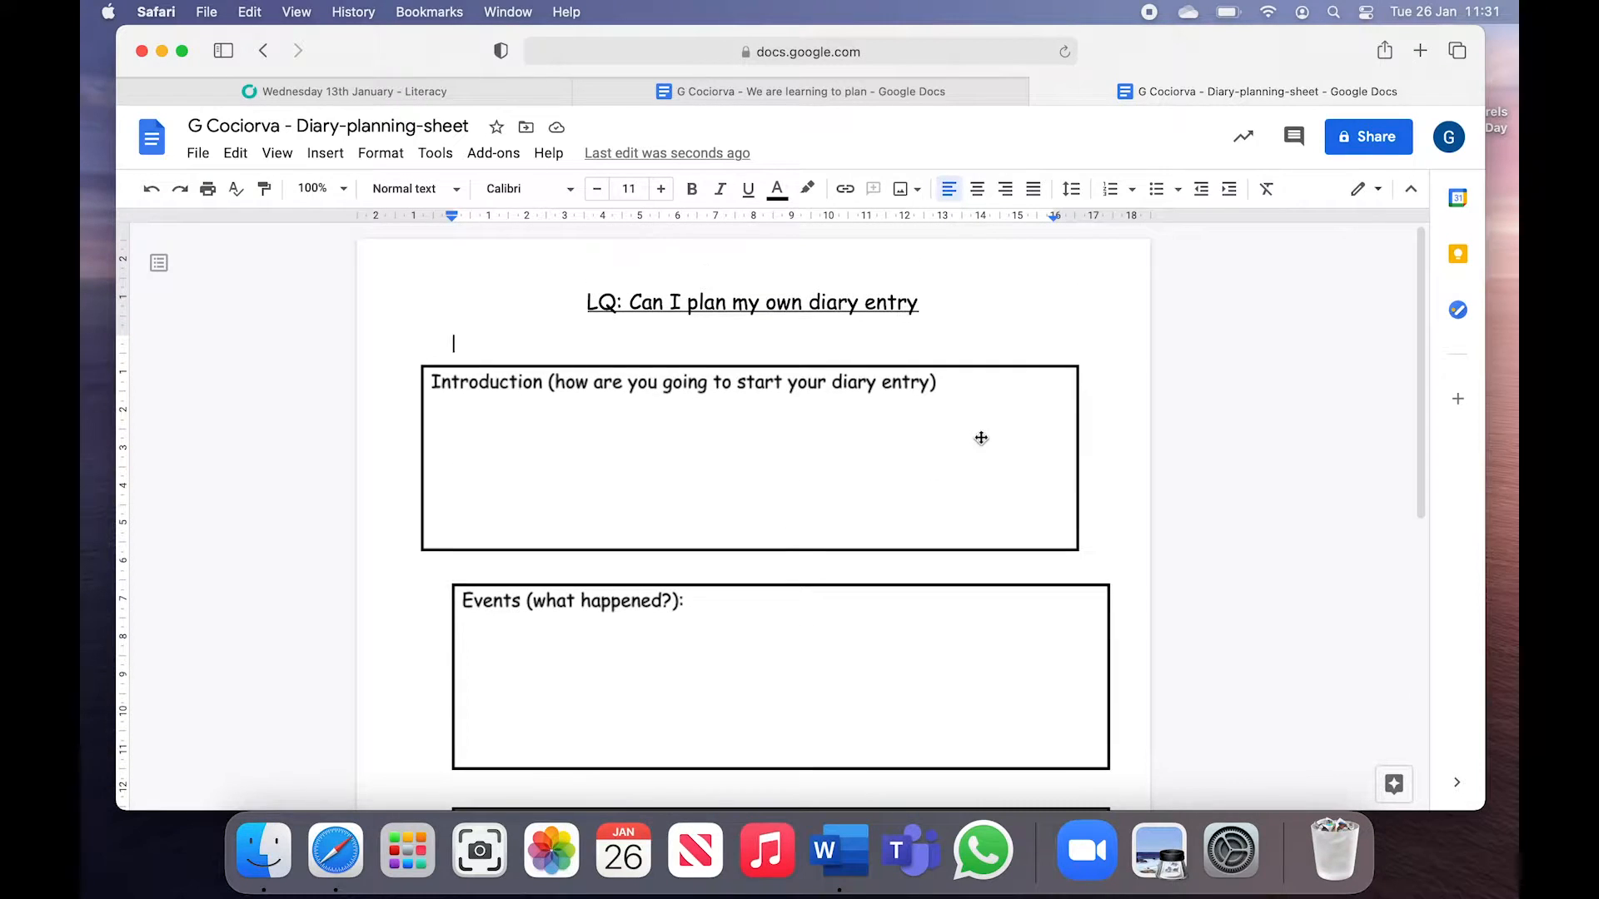
# - Examine the Introduction, Events, Feelings and Time conjunctions boxes of the planning sheet one after another
pyautogui.click(980, 439)
pyautogui.scroll(-1, 857, 583)
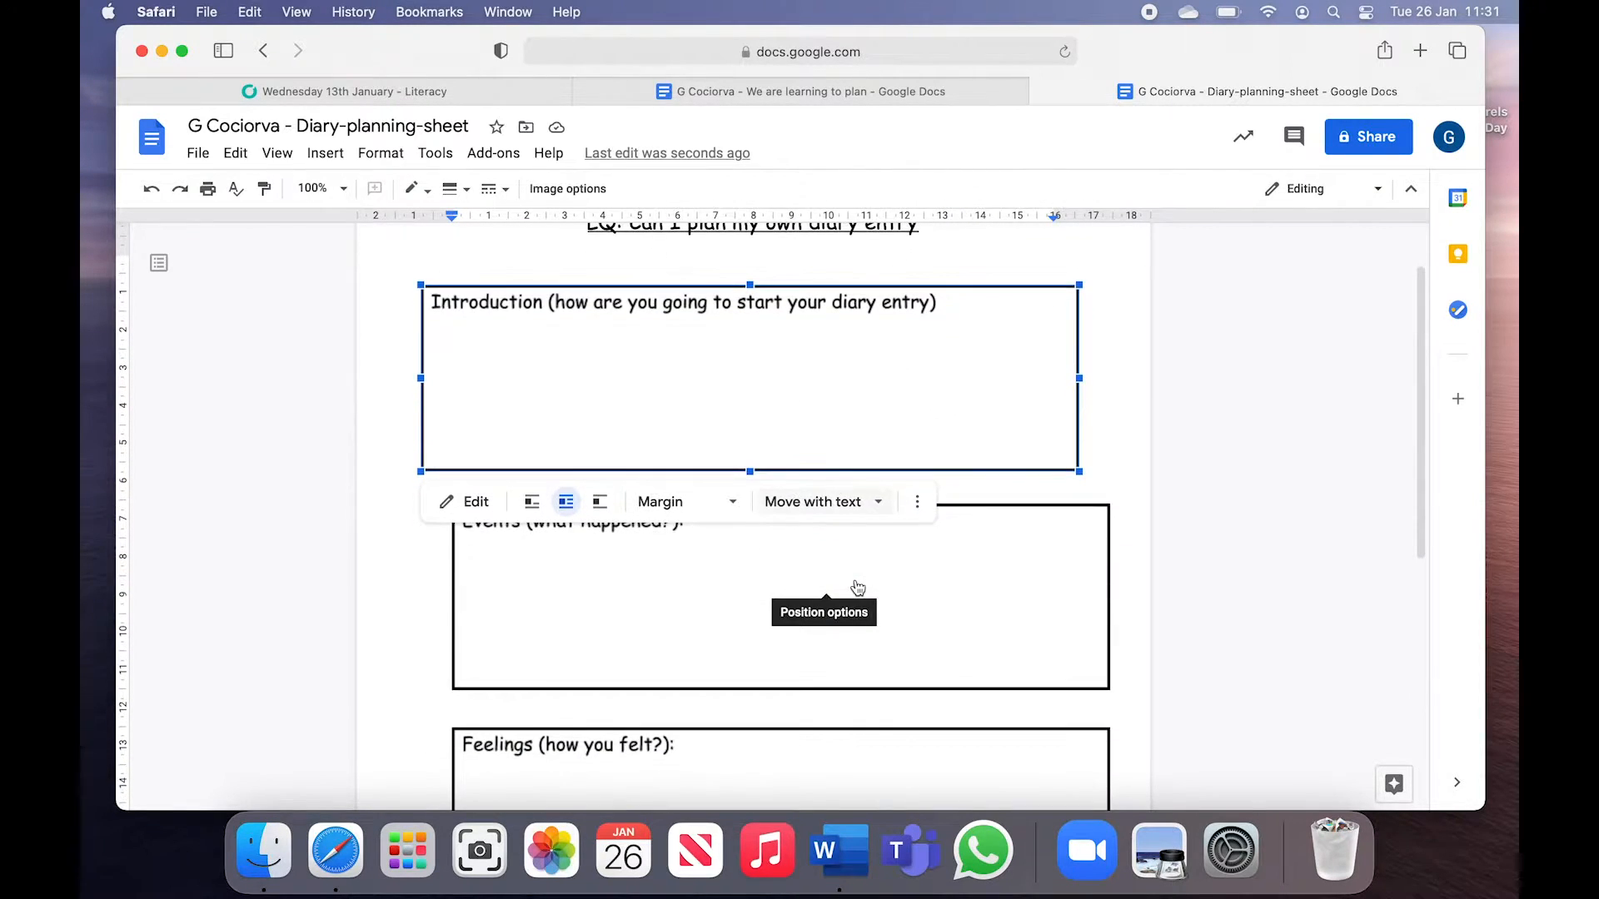
pyautogui.click(774, 574)
pyautogui.scroll(-1, 774, 574)
pyautogui.scroll(-1, 774, 576)
pyautogui.click(774, 577)
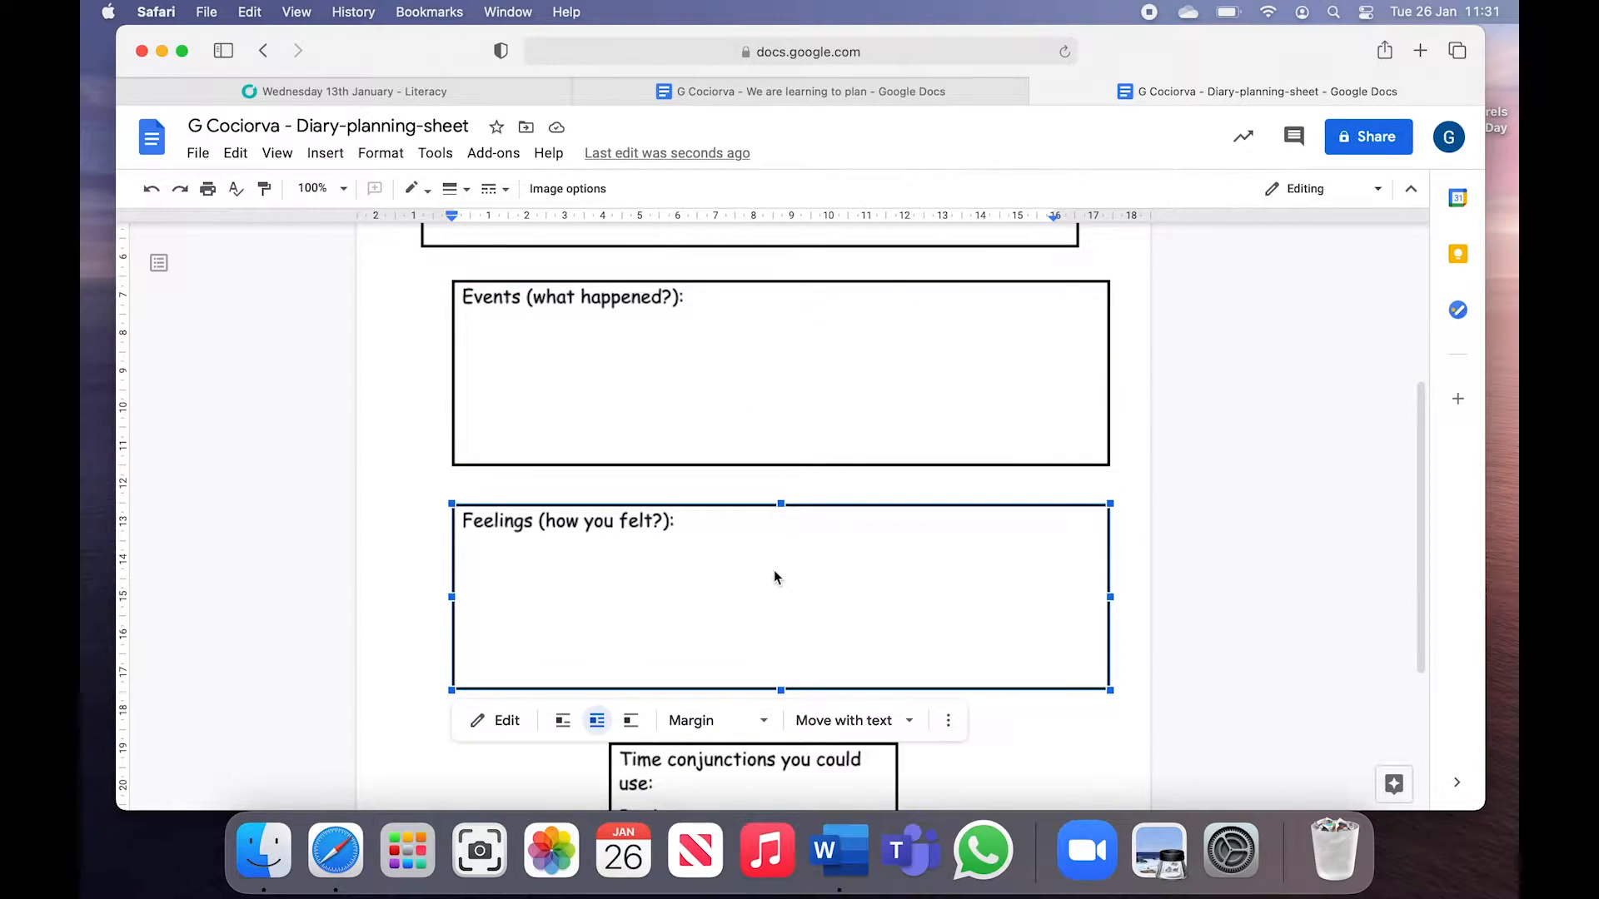
pyautogui.scroll(-2, 774, 576)
pyautogui.click(720, 617)
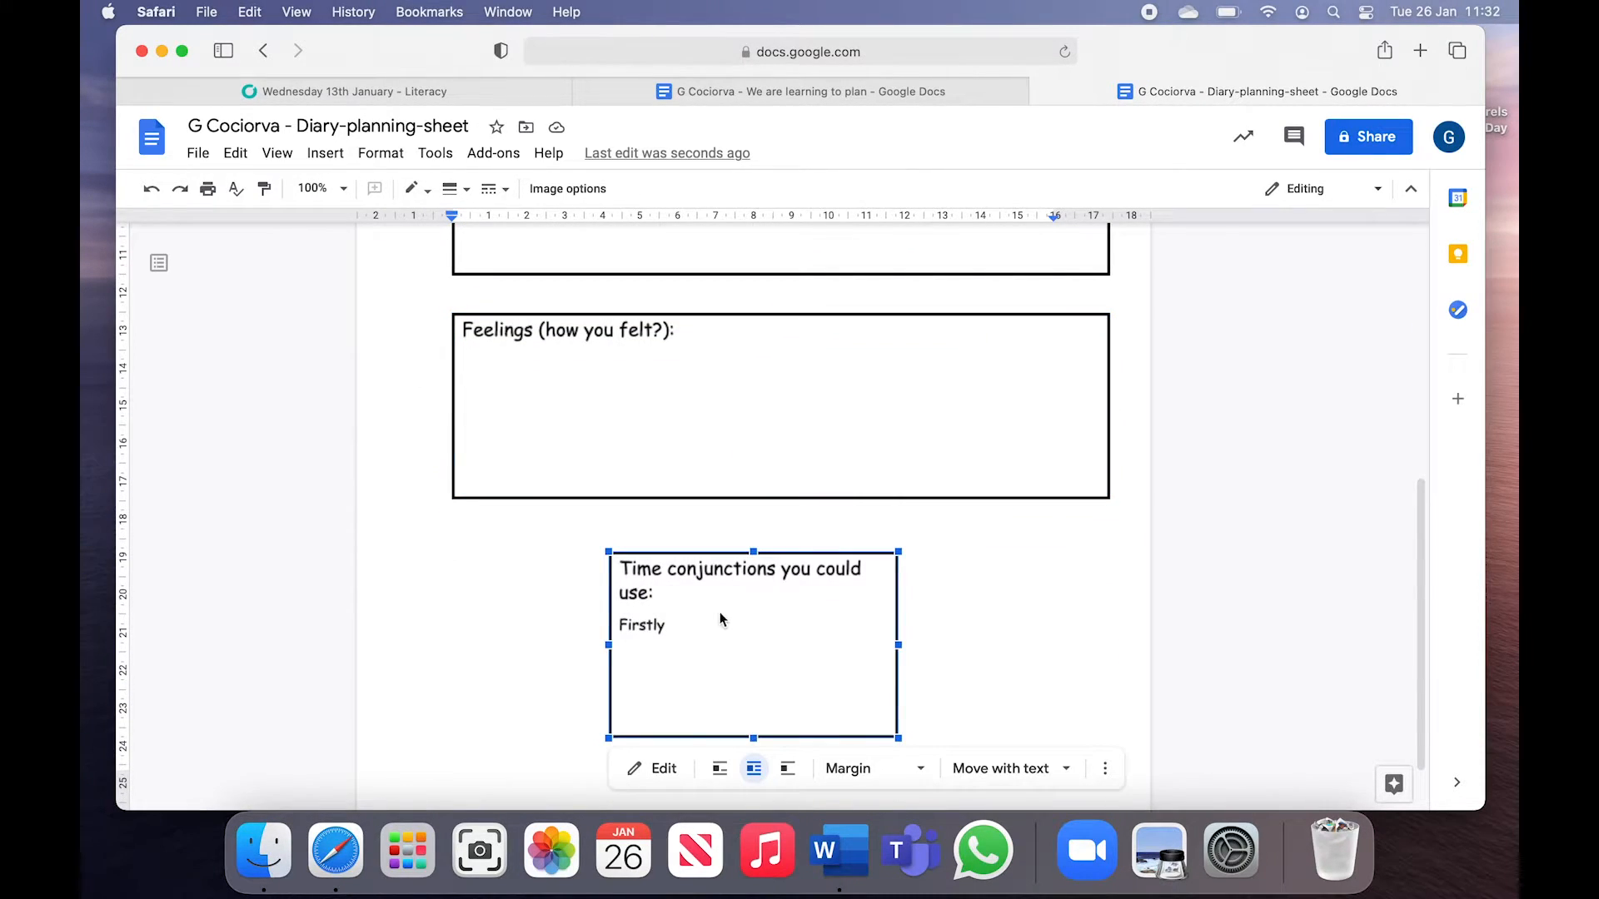
pyautogui.scroll(-1, 718, 612)
pyautogui.click(477, 777)
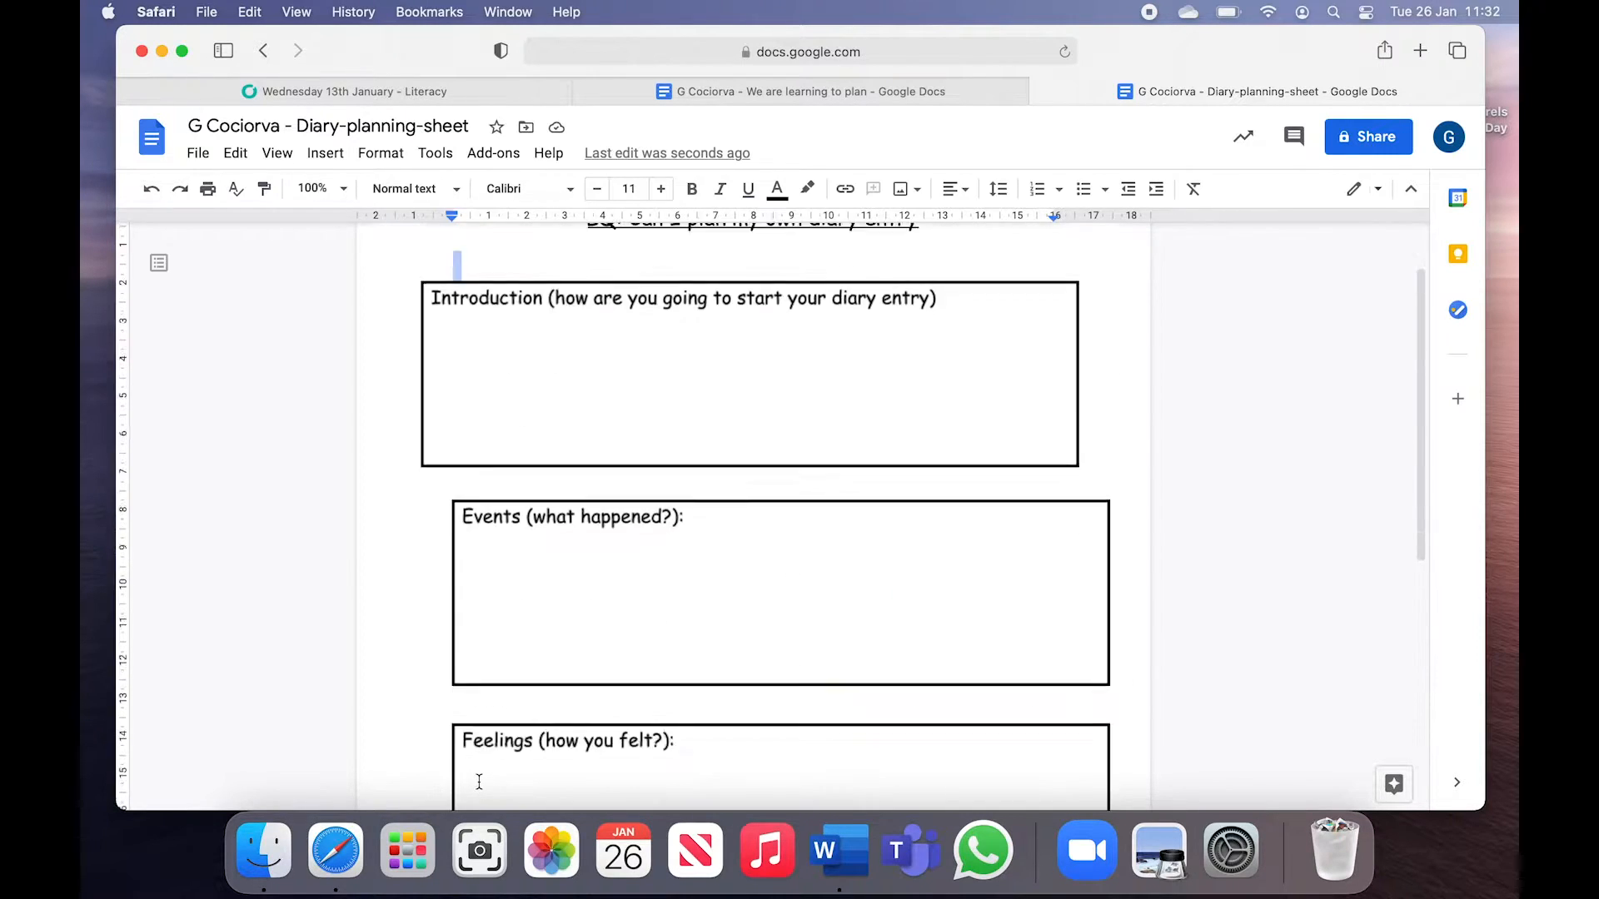
# - Open the Introduction box for editing and add the line "I will be speaking about Isaac Newton's place of birth" below its heading
pyautogui.click(537, 345)
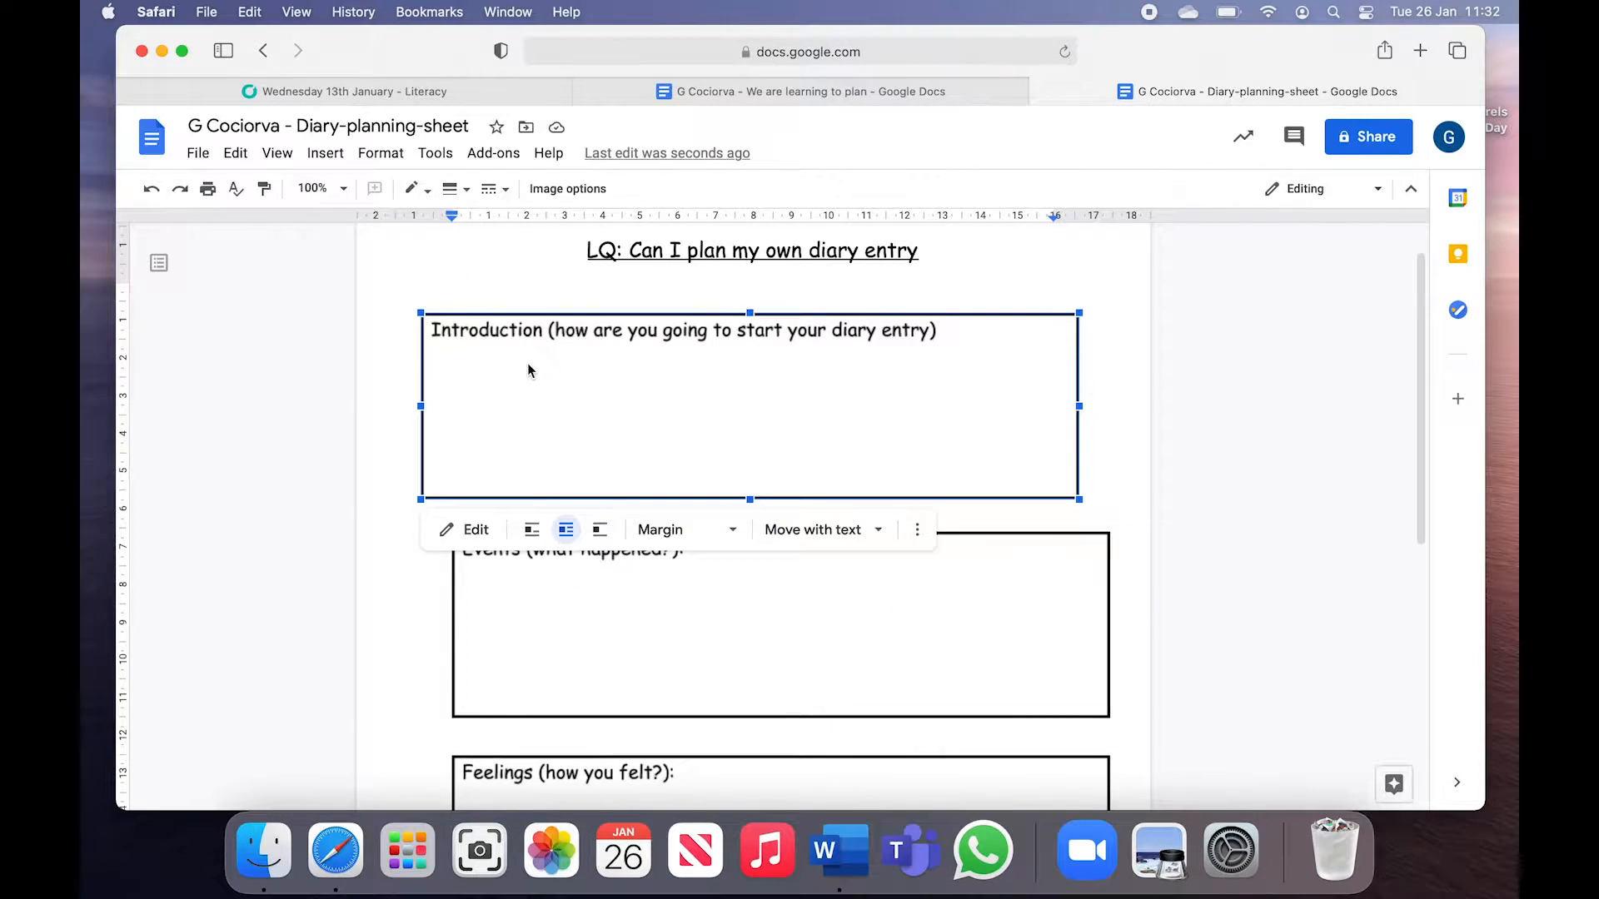
pyautogui.doubleClick(528, 370)
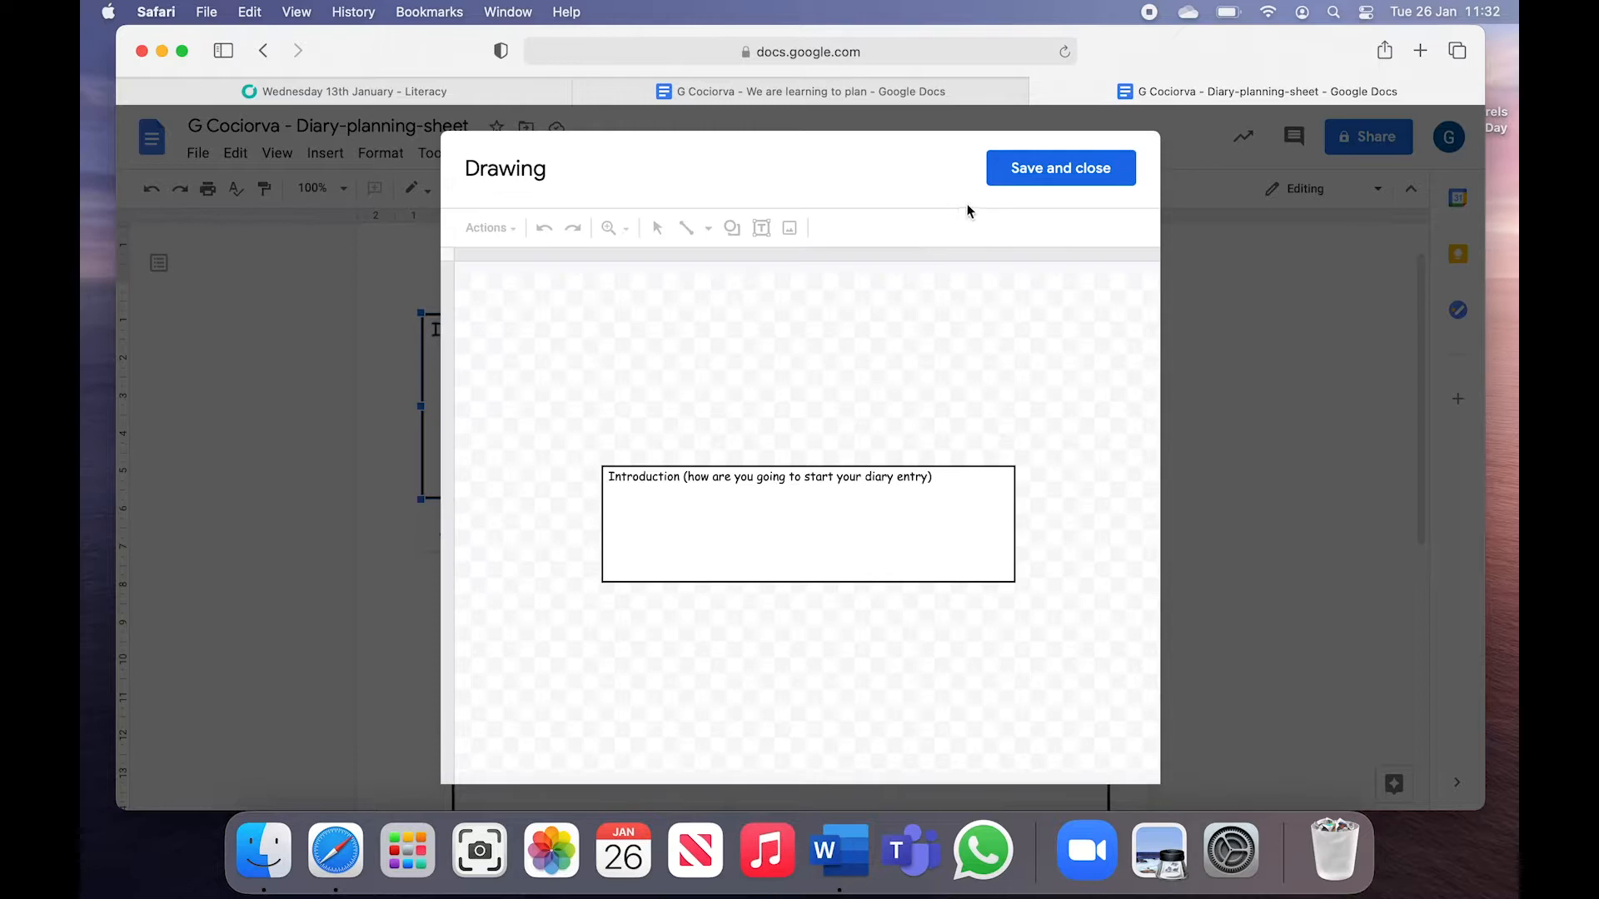
pyautogui.click(641, 493)
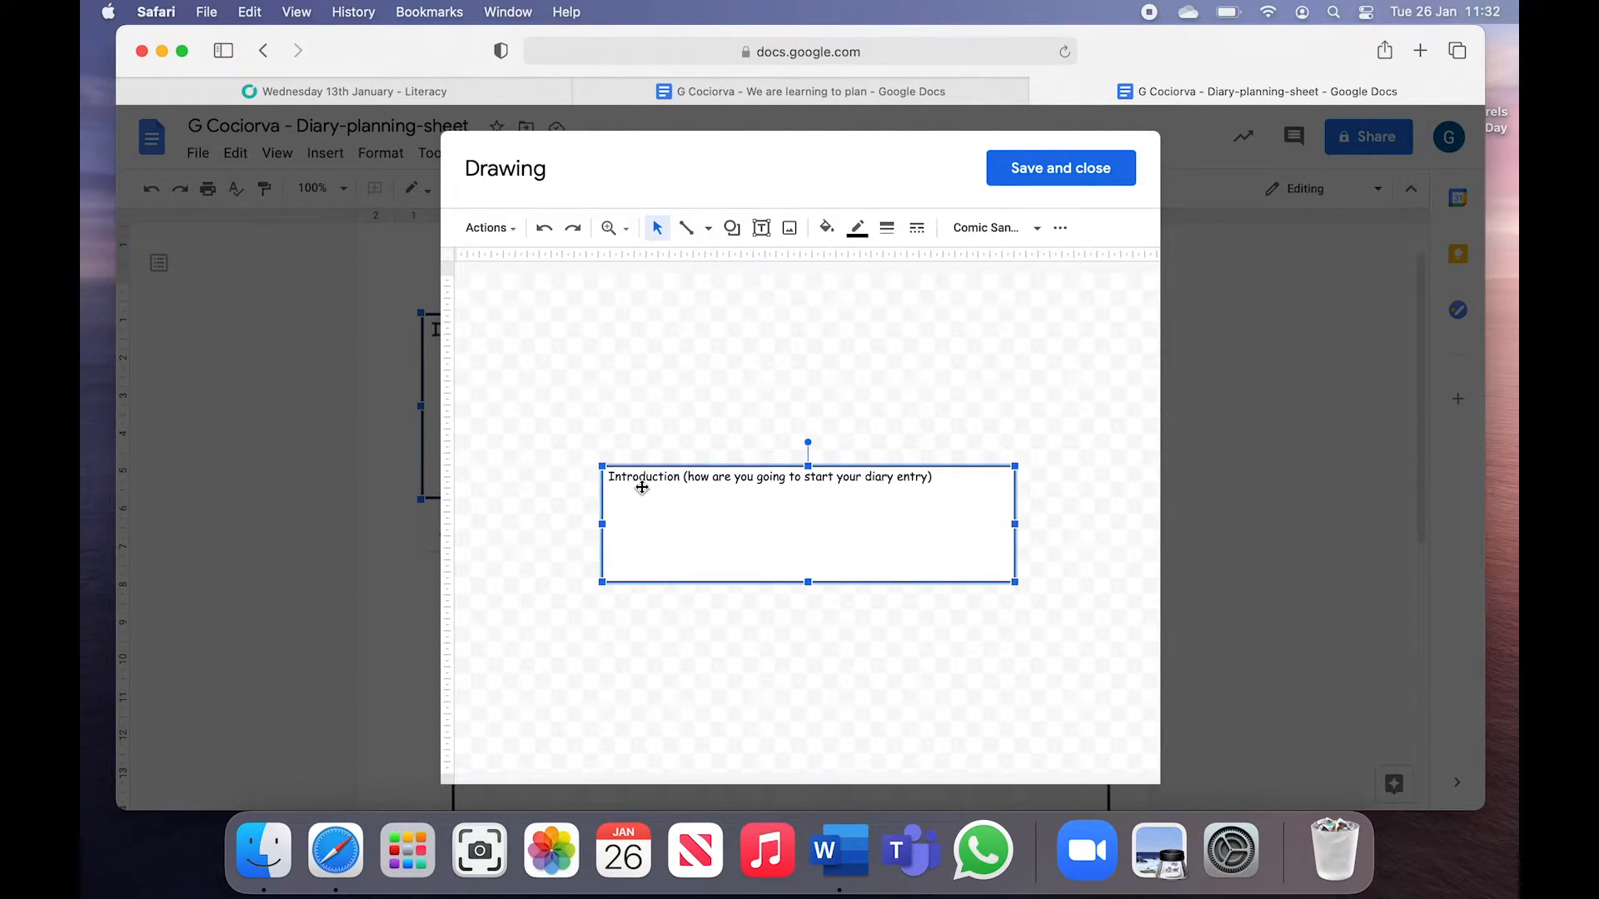
pyautogui.click(967, 482)
pyautogui.press('Down')
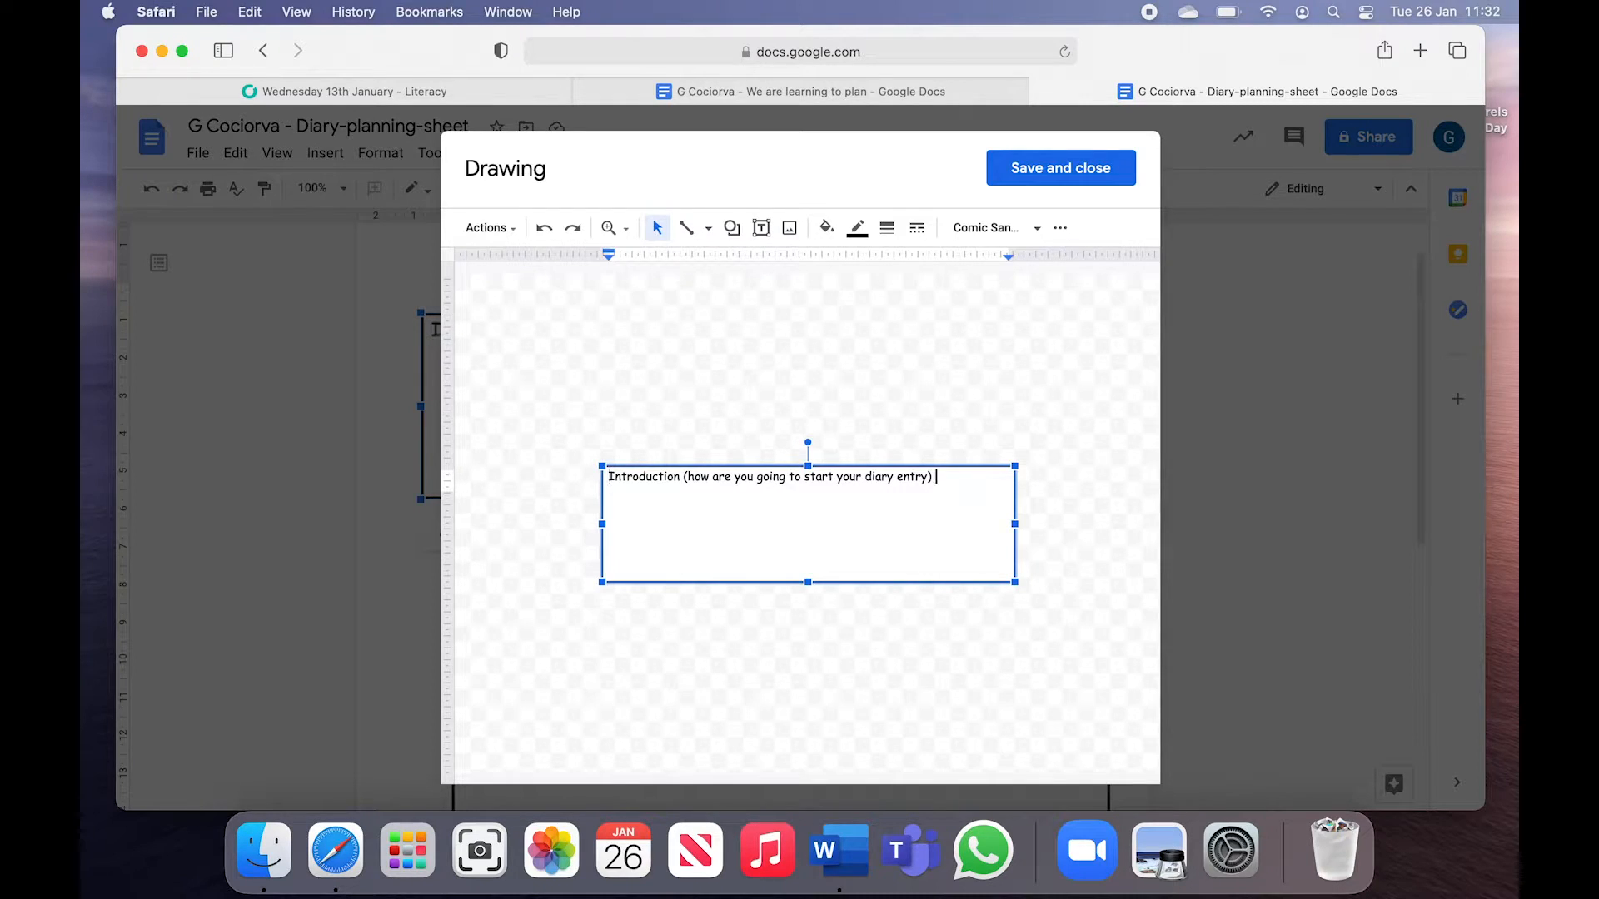
pyautogui.press('Return')
pyautogui.write('I w')
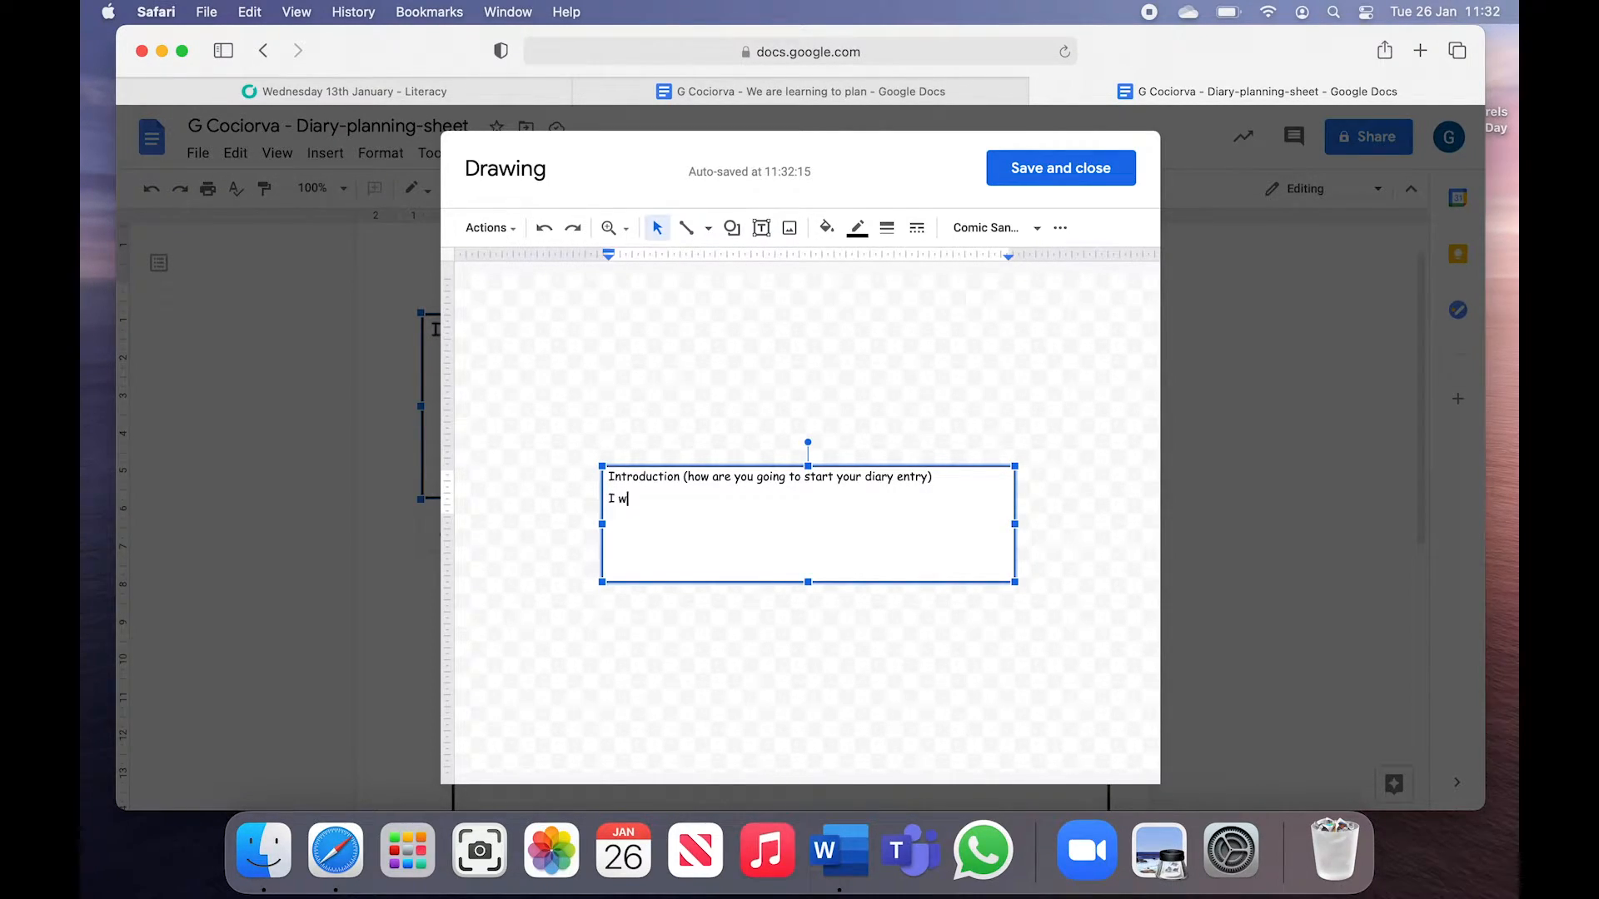
pyautogui.write('ill be speaking about Isaac N')
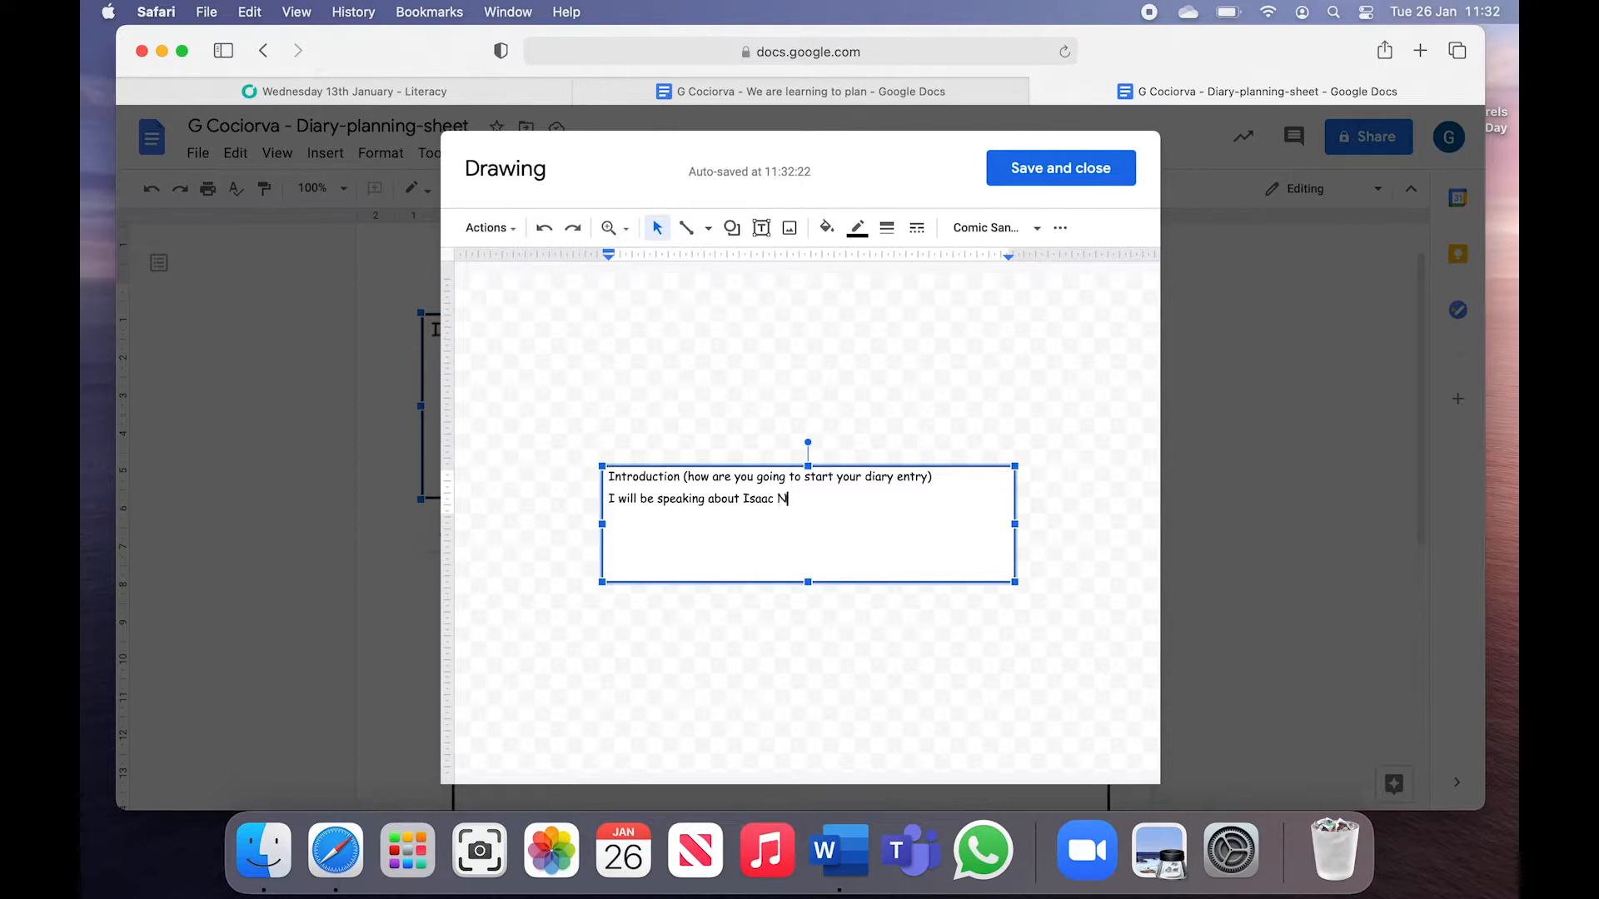
pyautogui.write("ewton's place of birth")
# - Add a second line "I will use the correct date." to the Introduction box, then save and close the drawing
pyautogui.press('Return')
pyautogui.write('w')
pyautogui.press('BackSpace')
pyautogui.write('I wi')
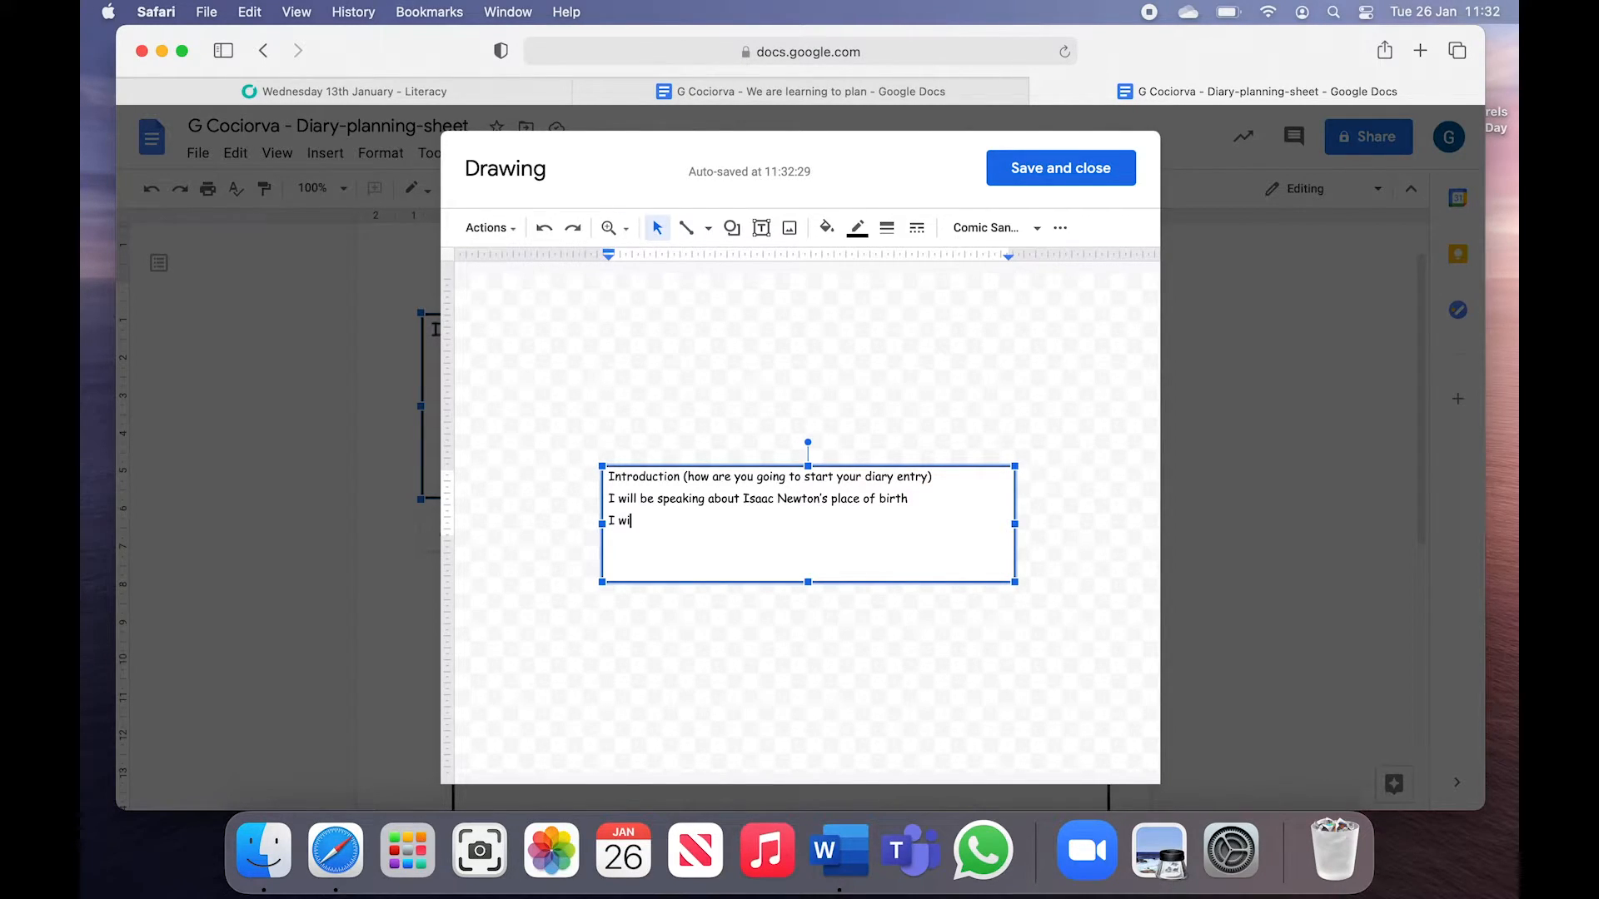
pyautogui.write('ll use the correct')
pyautogui.press('BackSpace')
pyautogui.write('te.')
pyautogui.click(1083, 171)
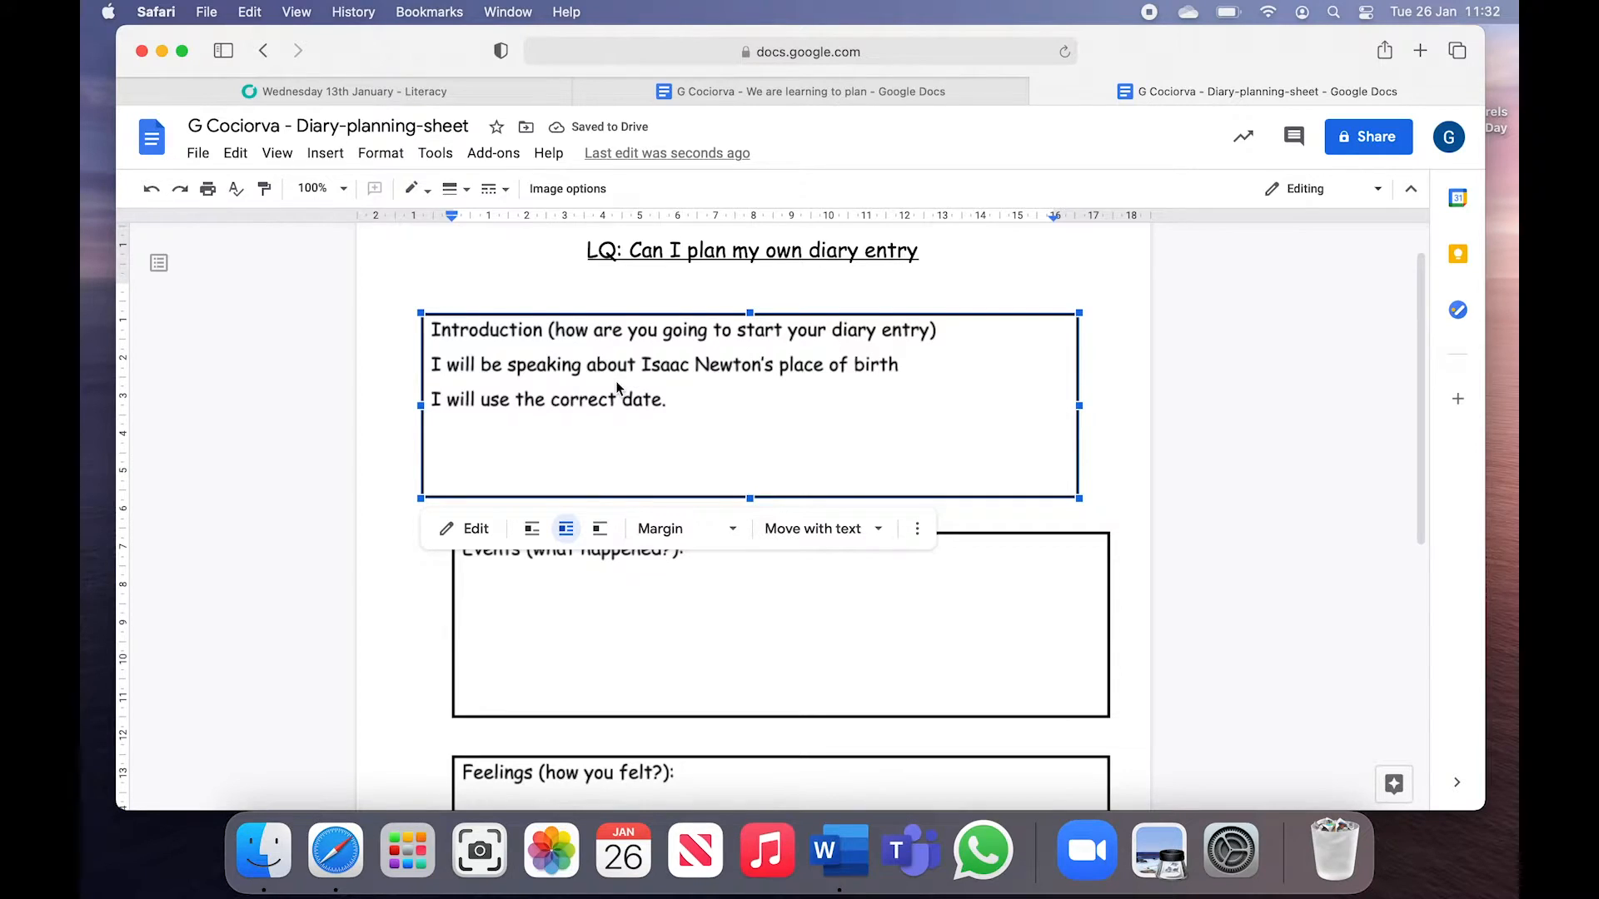
# - Look over the remaining unfilled boxes of the planning sheet
pyautogui.scroll(-1, 618, 389)
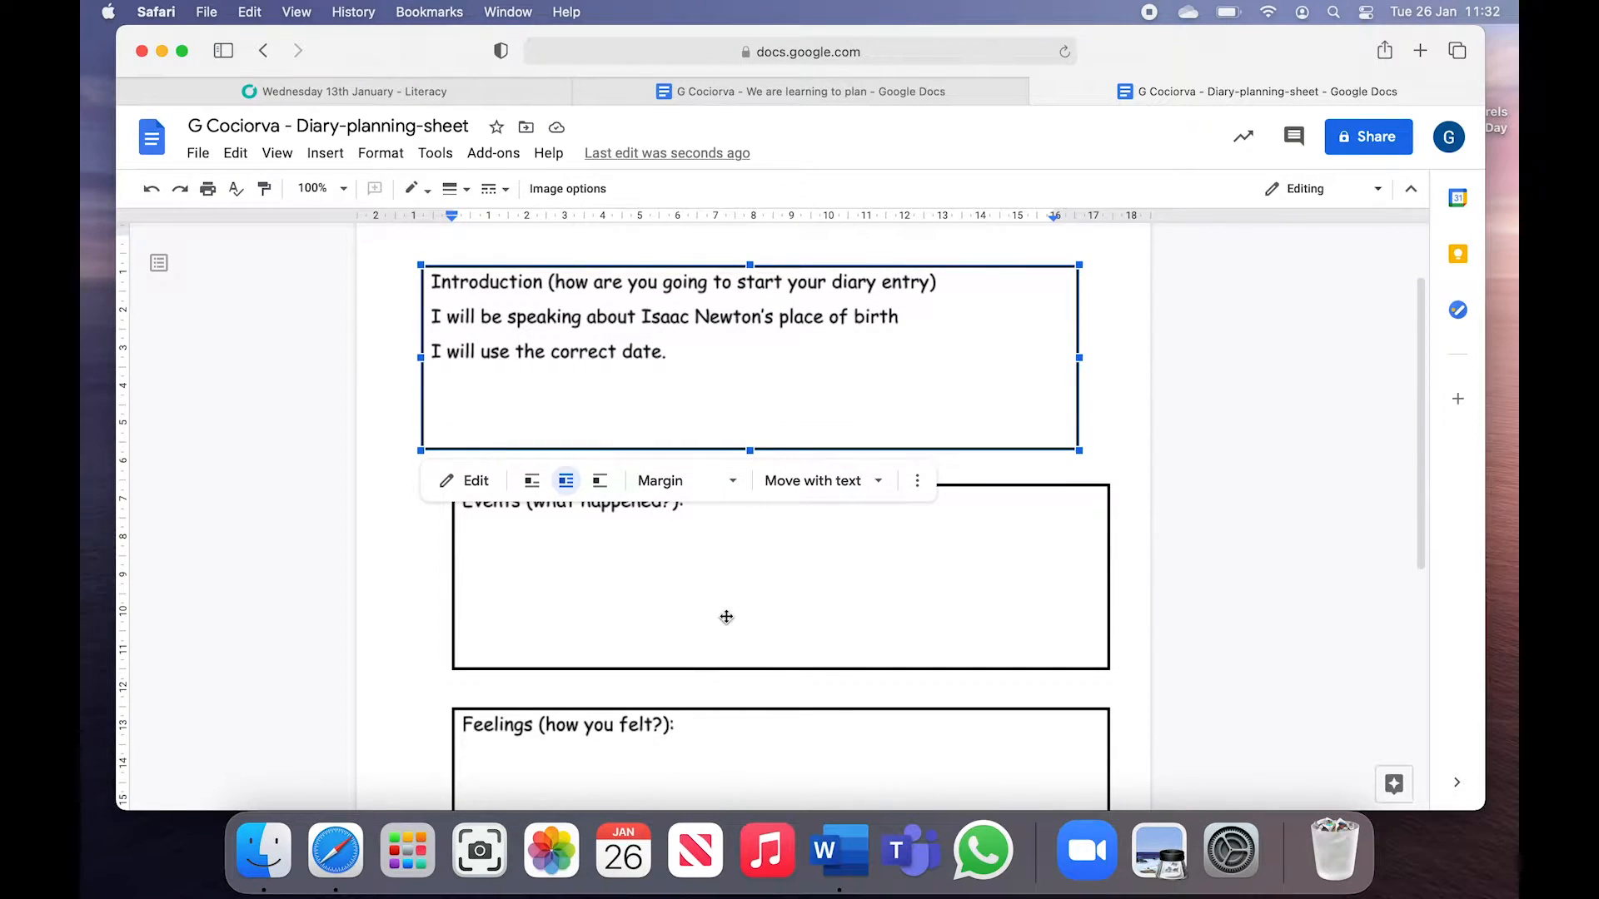
pyautogui.scroll(-8, 724, 614)
pyautogui.scroll(-2, 726, 616)
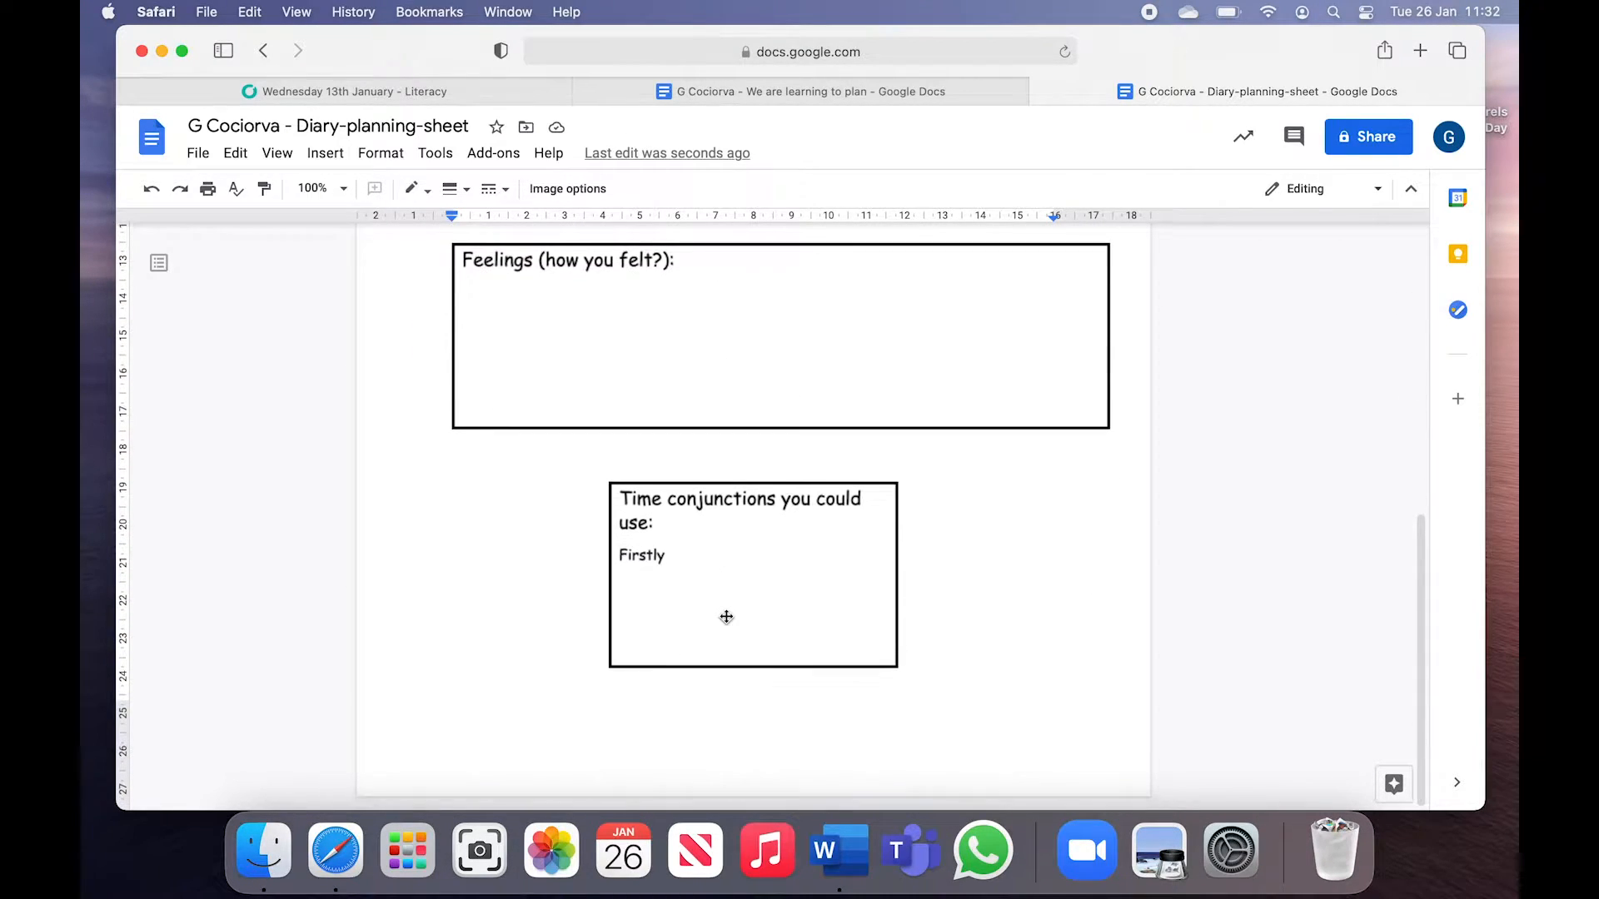
pyautogui.click(535, 736)
pyautogui.scroll(10, 1035, 660)
pyautogui.scroll(-9, 985, 657)
pyautogui.scroll(6, 986, 657)
pyautogui.scroll(4, 987, 659)
pyautogui.click(497, 280)
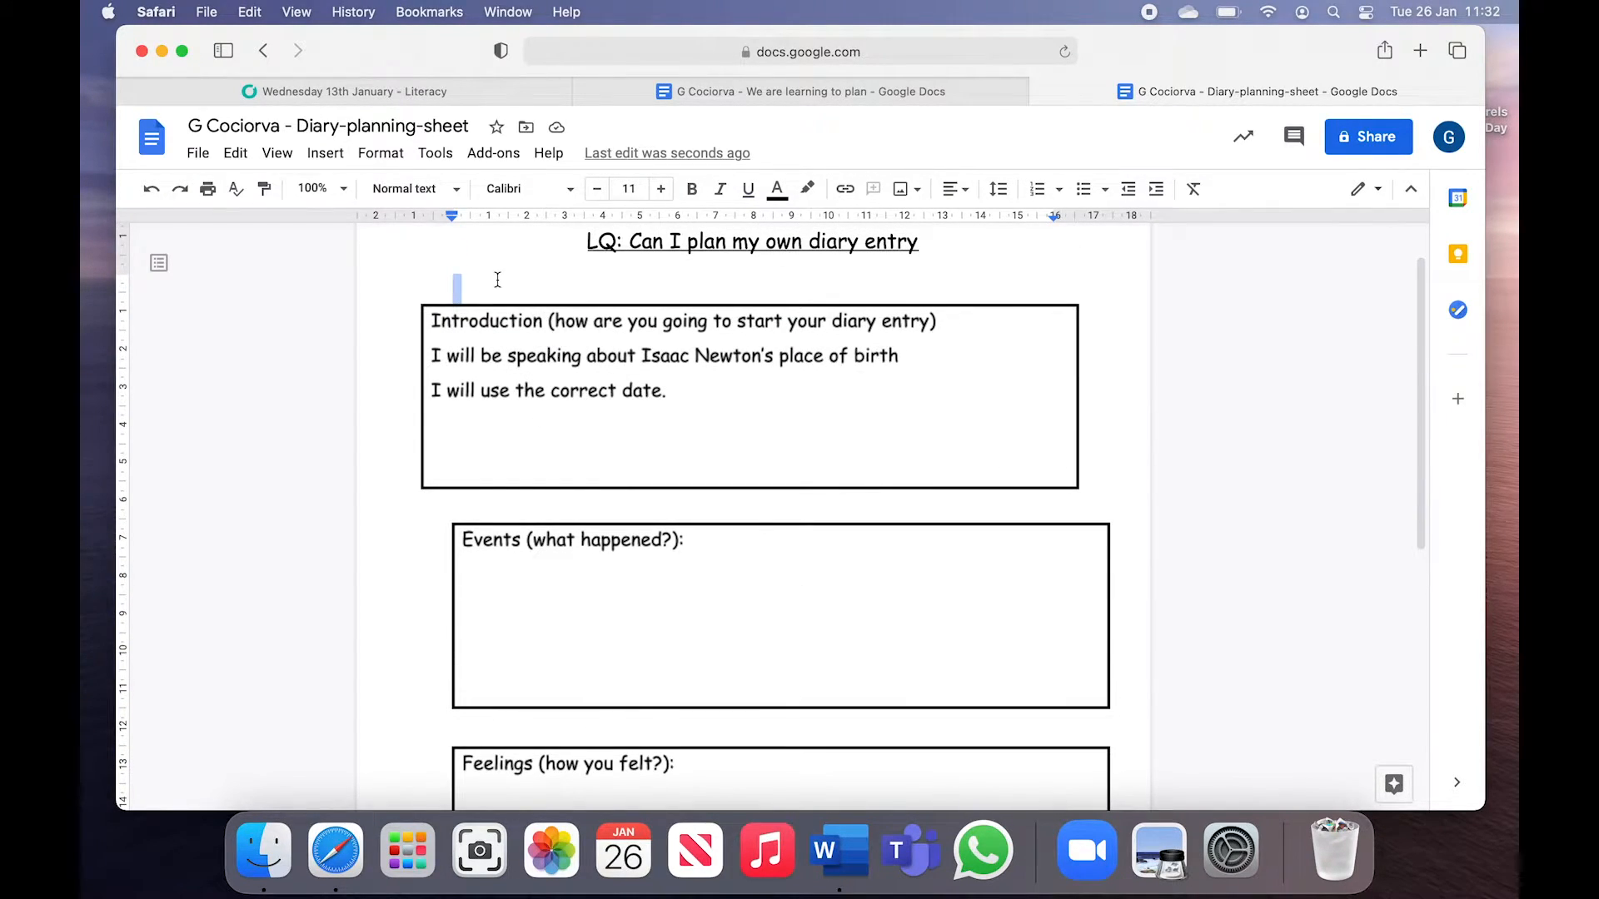
pyautogui.write('dassaldksa;')
pyautogui.press('BackSpace')
pyautogui.press('BackSpace')
pyautogui.press('BackSpace')
pyautogui.press('BackSpace')
pyautogui.press('BackSpace')
pyautogui.press('BackSpace')
pyautogui.press('BackSpace')
pyautogui.press('BackSpace')
pyautogui.press('BackSpace')
pyautogui.press('BackSpace')
# - Open the Events box for editing and add the line "The apple fell from the tree. It his his head really hard." below its heading
pyautogui.click(695, 590)
pyautogui.scroll(-1, 696, 590)
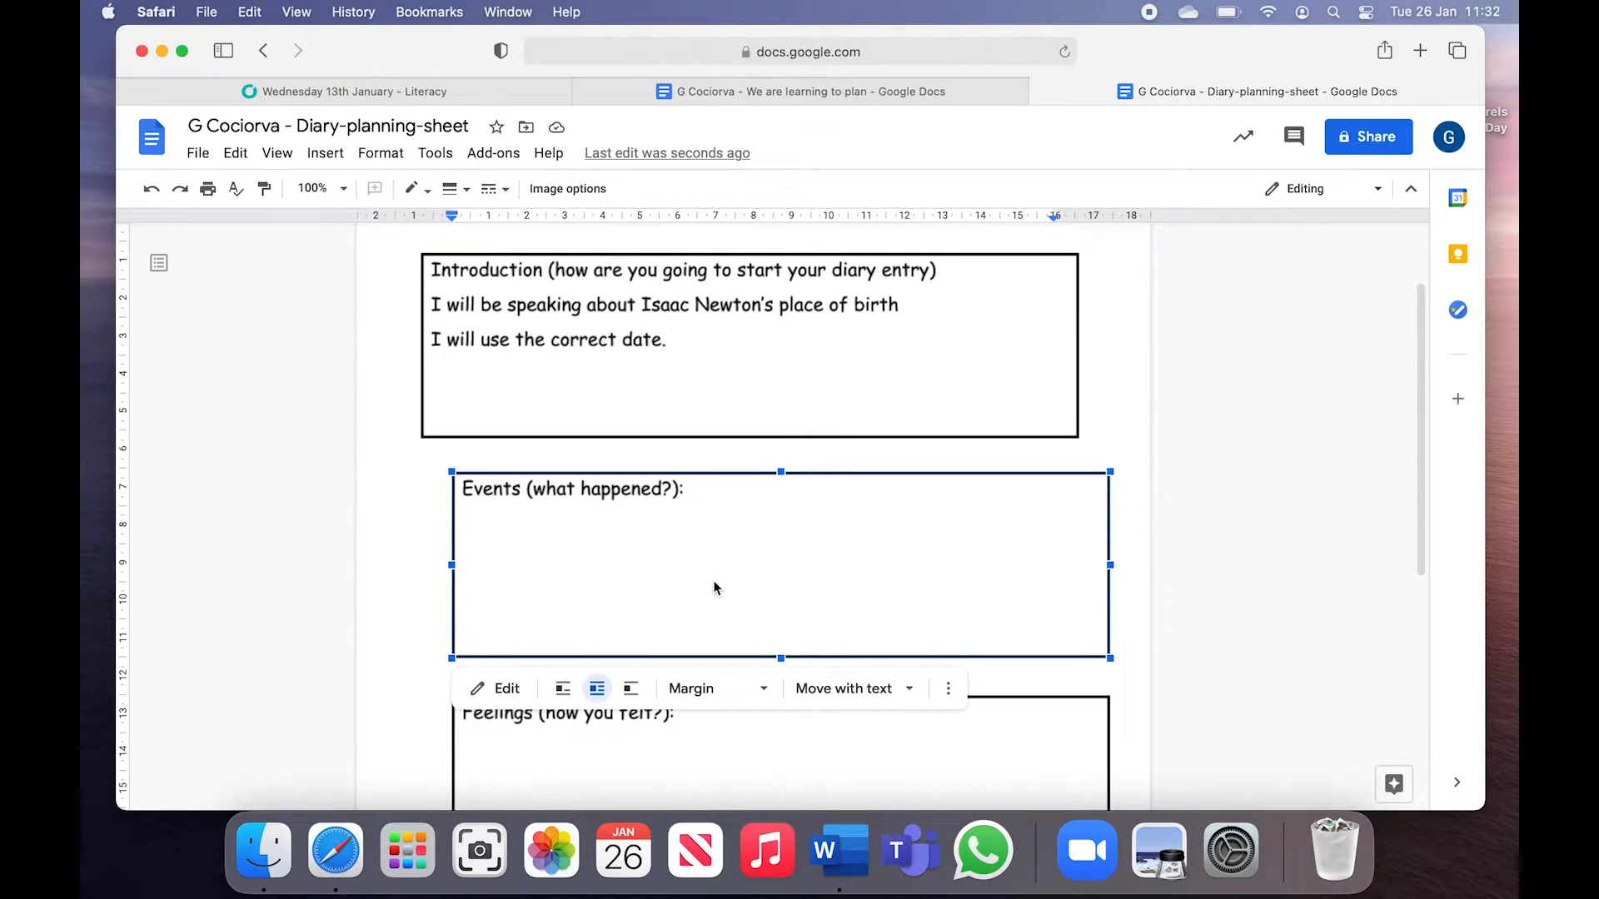
pyautogui.doubleClick(715, 588)
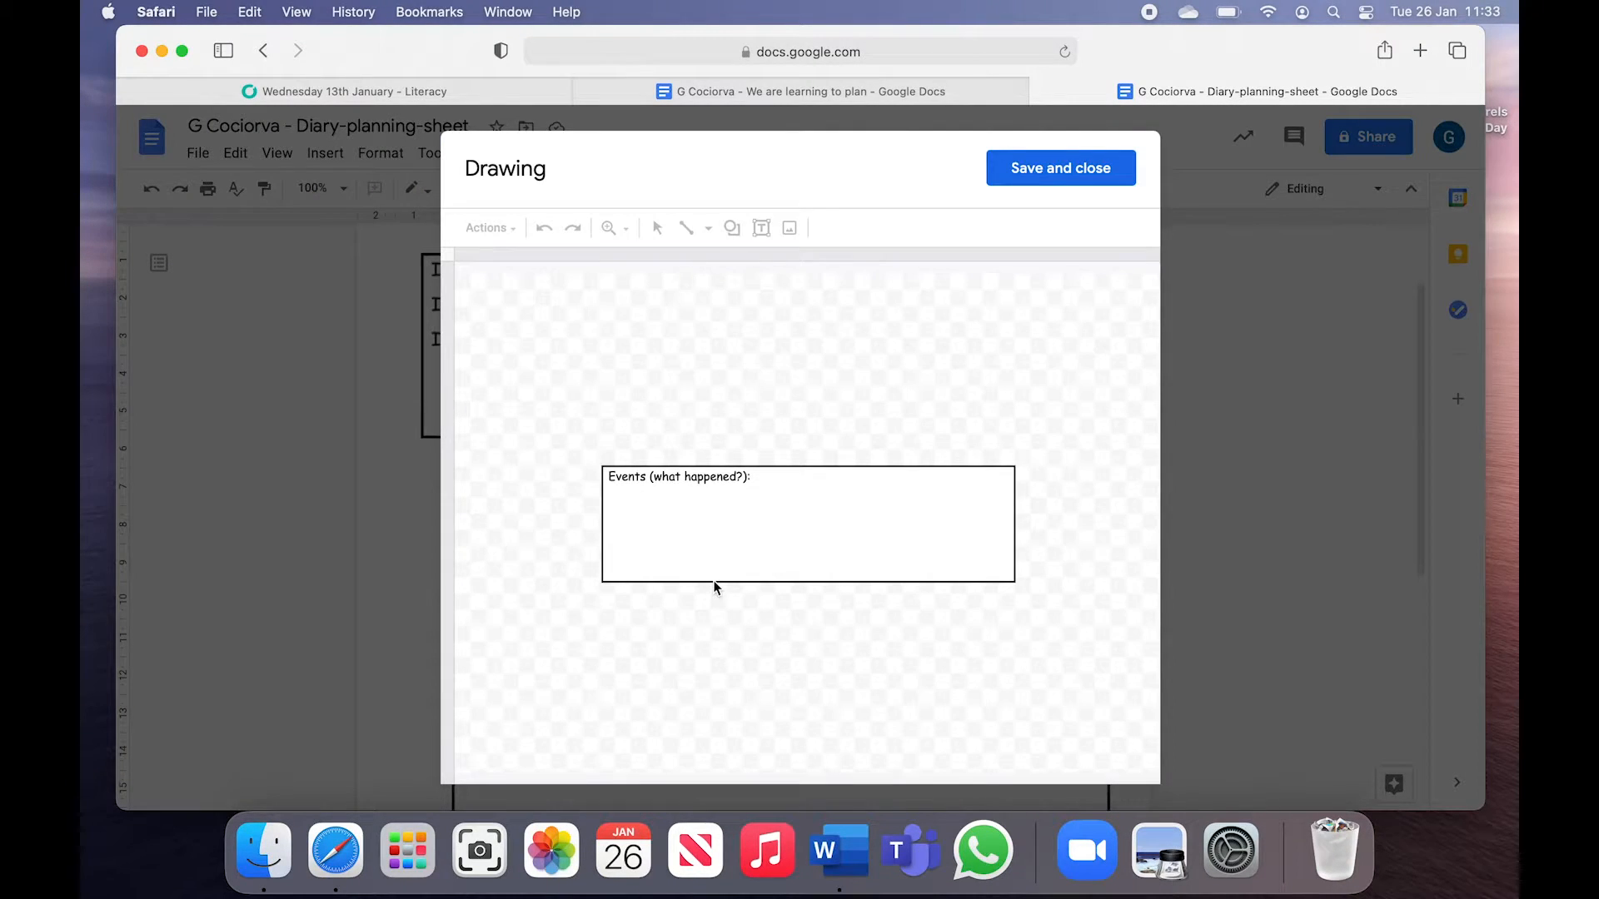
pyautogui.click(761, 476)
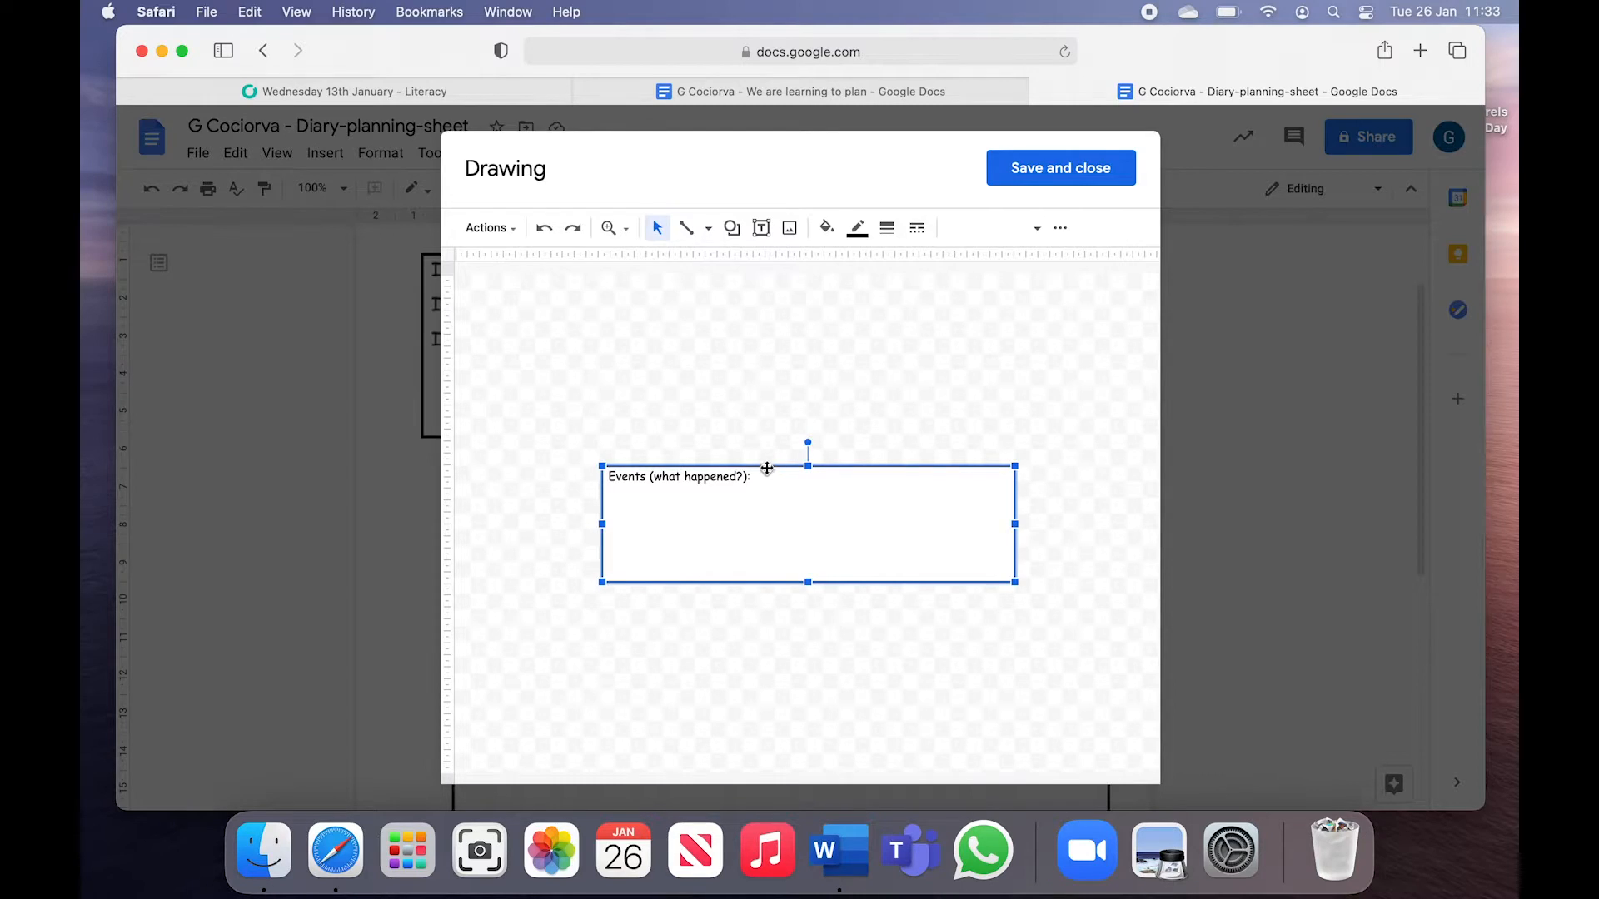
pyautogui.click(748, 478)
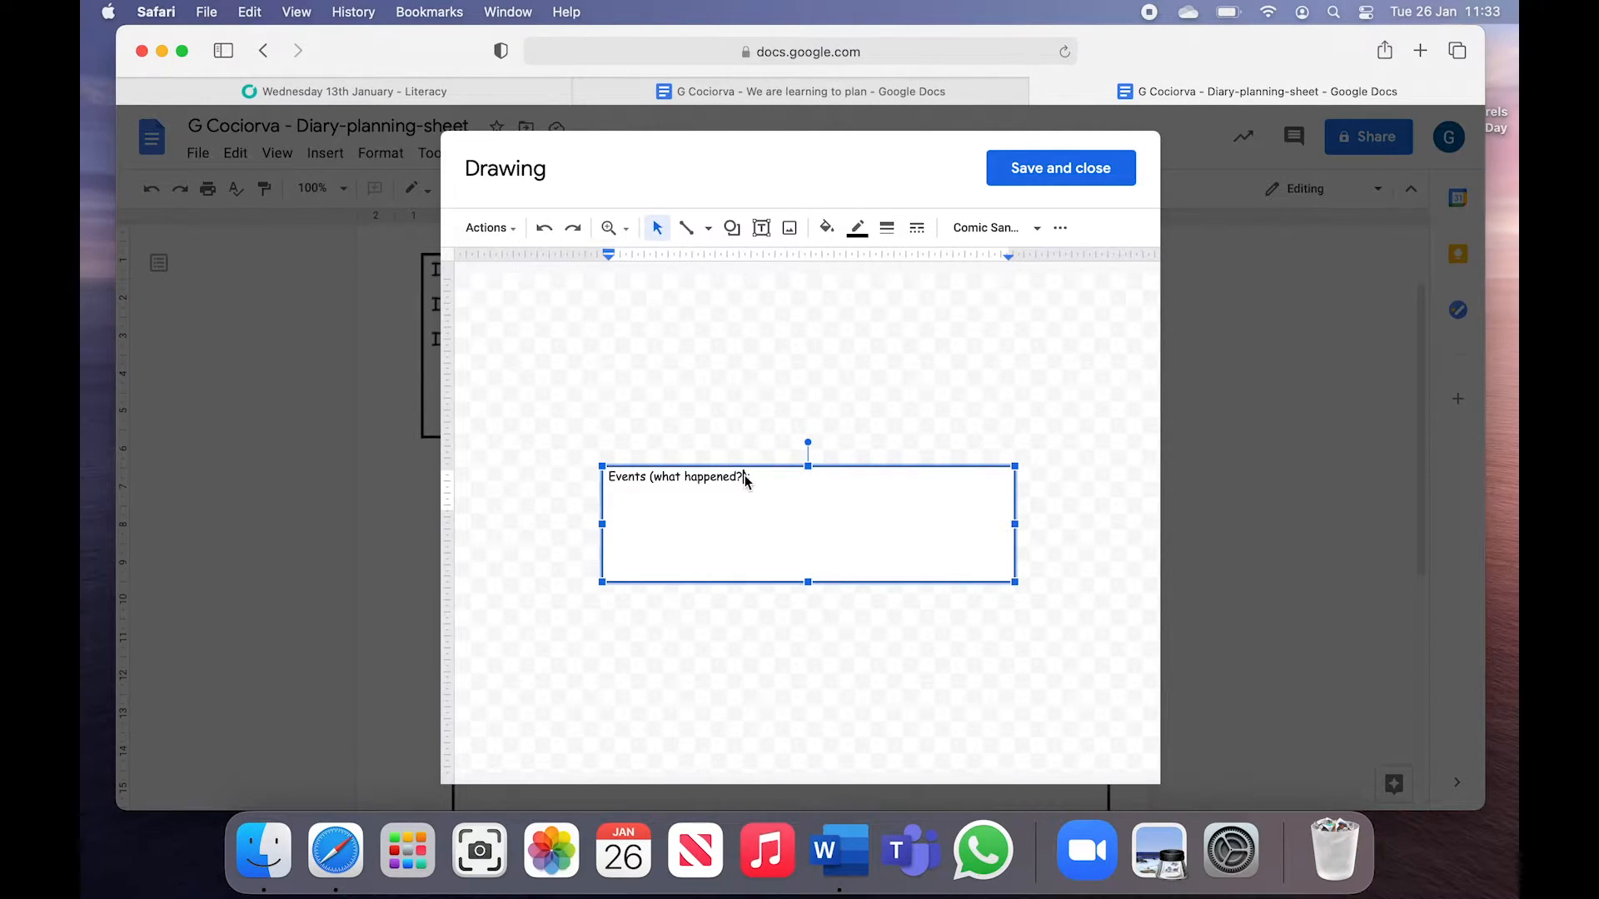
pyautogui.press('Return')
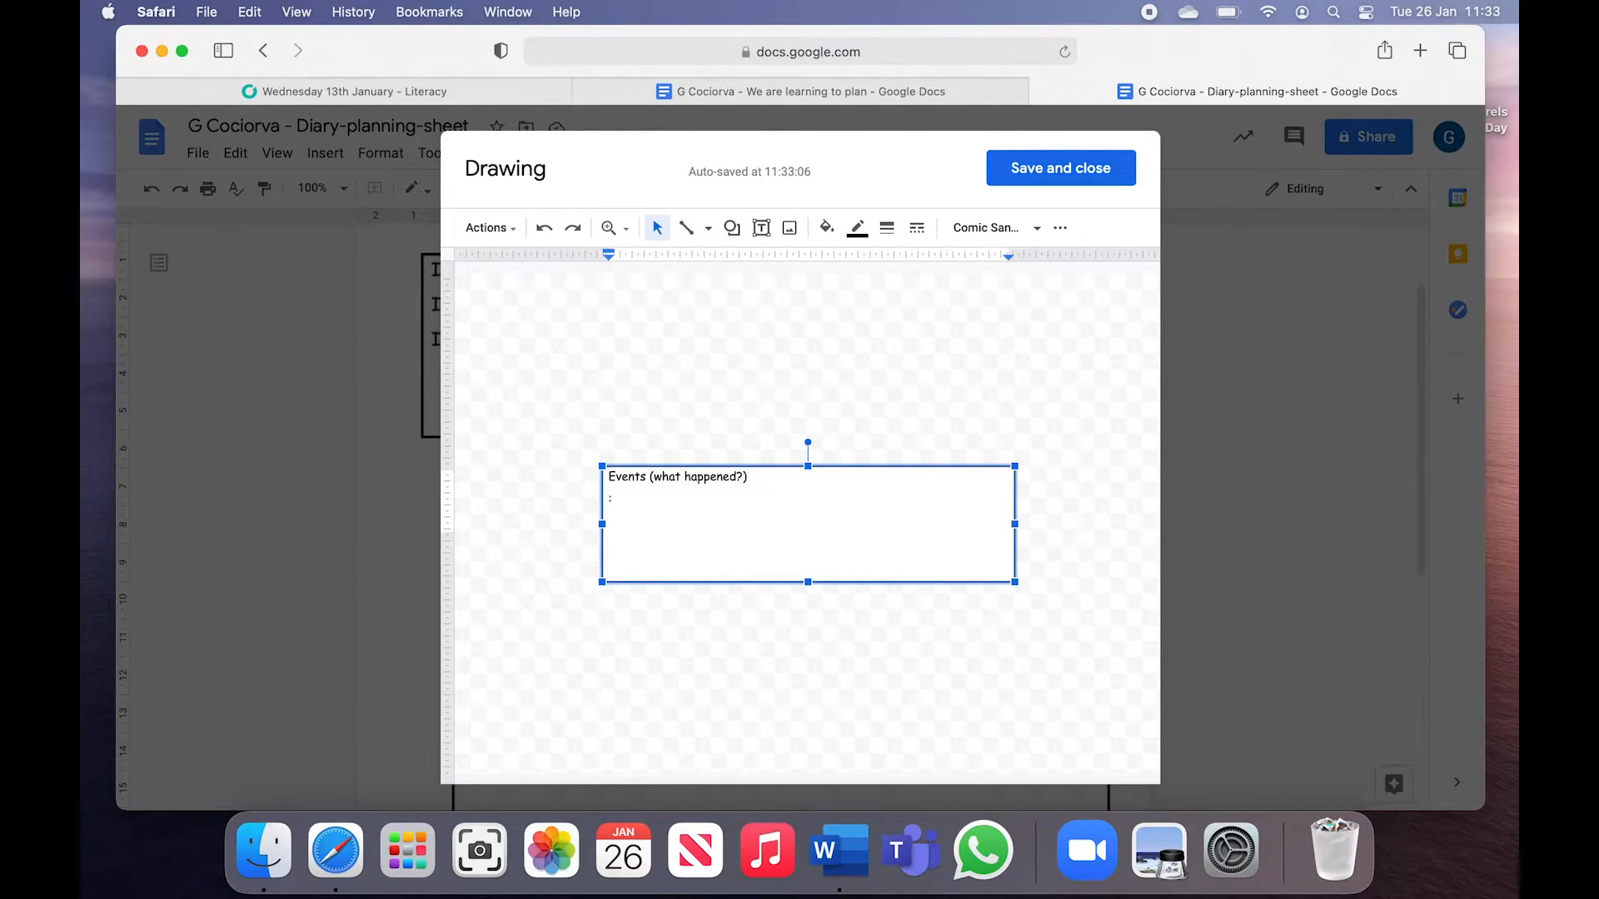
pyautogui.press('Delete')
pyautogui.write('The apple fell from the thr')
pyautogui.press('BackSpace')
pyautogui.press('BackSpace')
pyautogui.write('re')
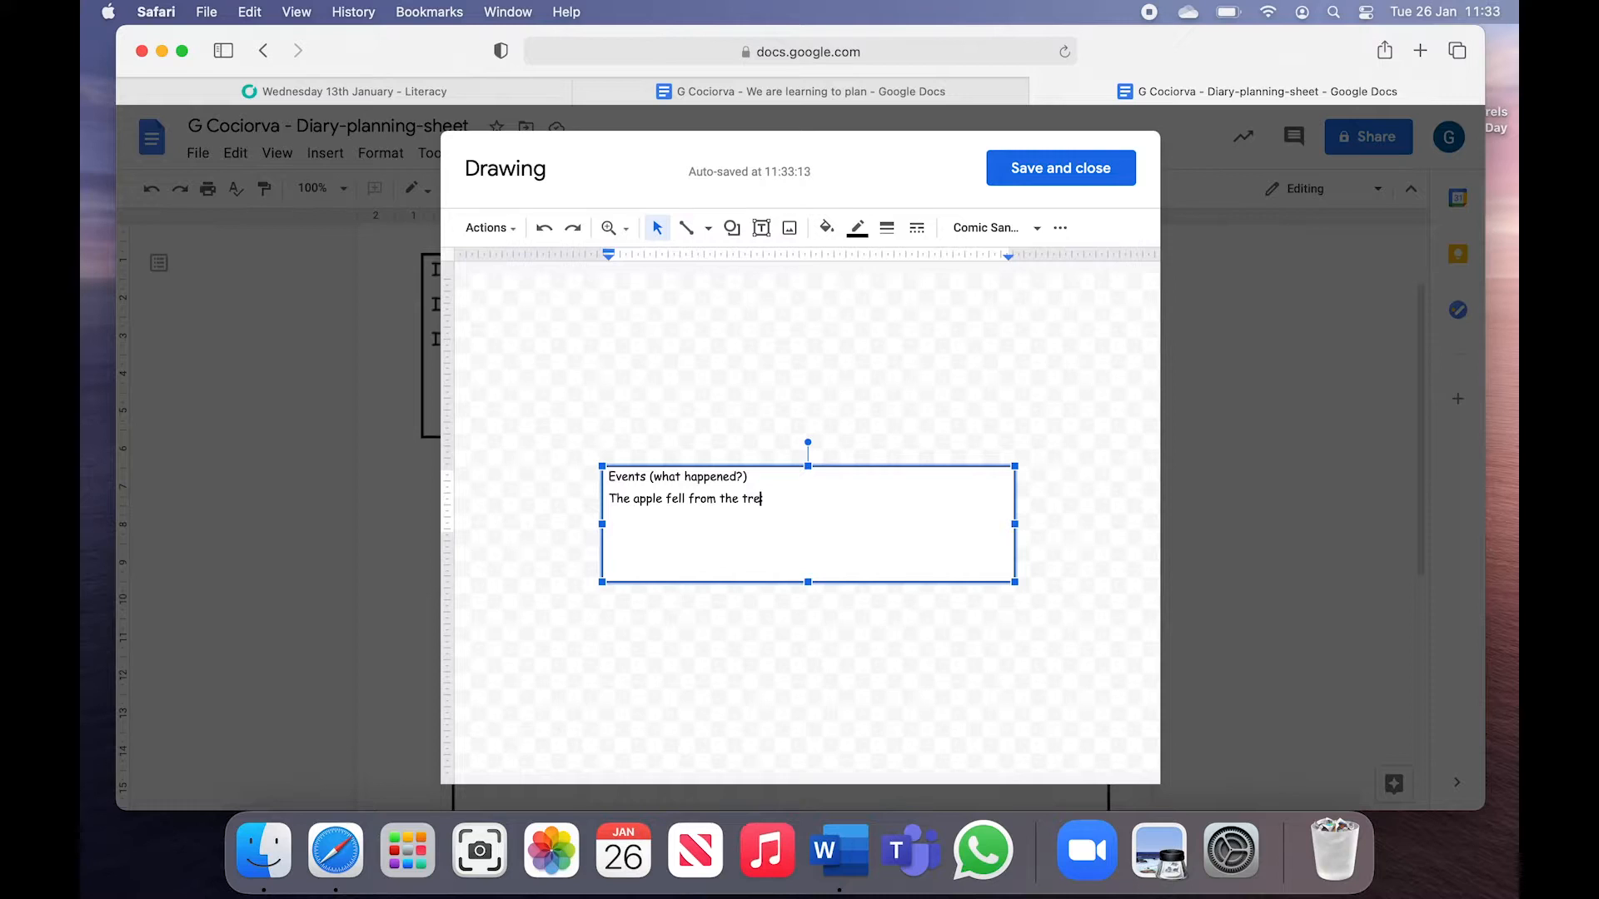
pyautogui.write('e. It his his head really hard.')
# - Add a second line "I will use verbs relating to falling." to the Events box, then save and close the drawing
pyautogui.press('Return')
pyautogui.write('I will use')
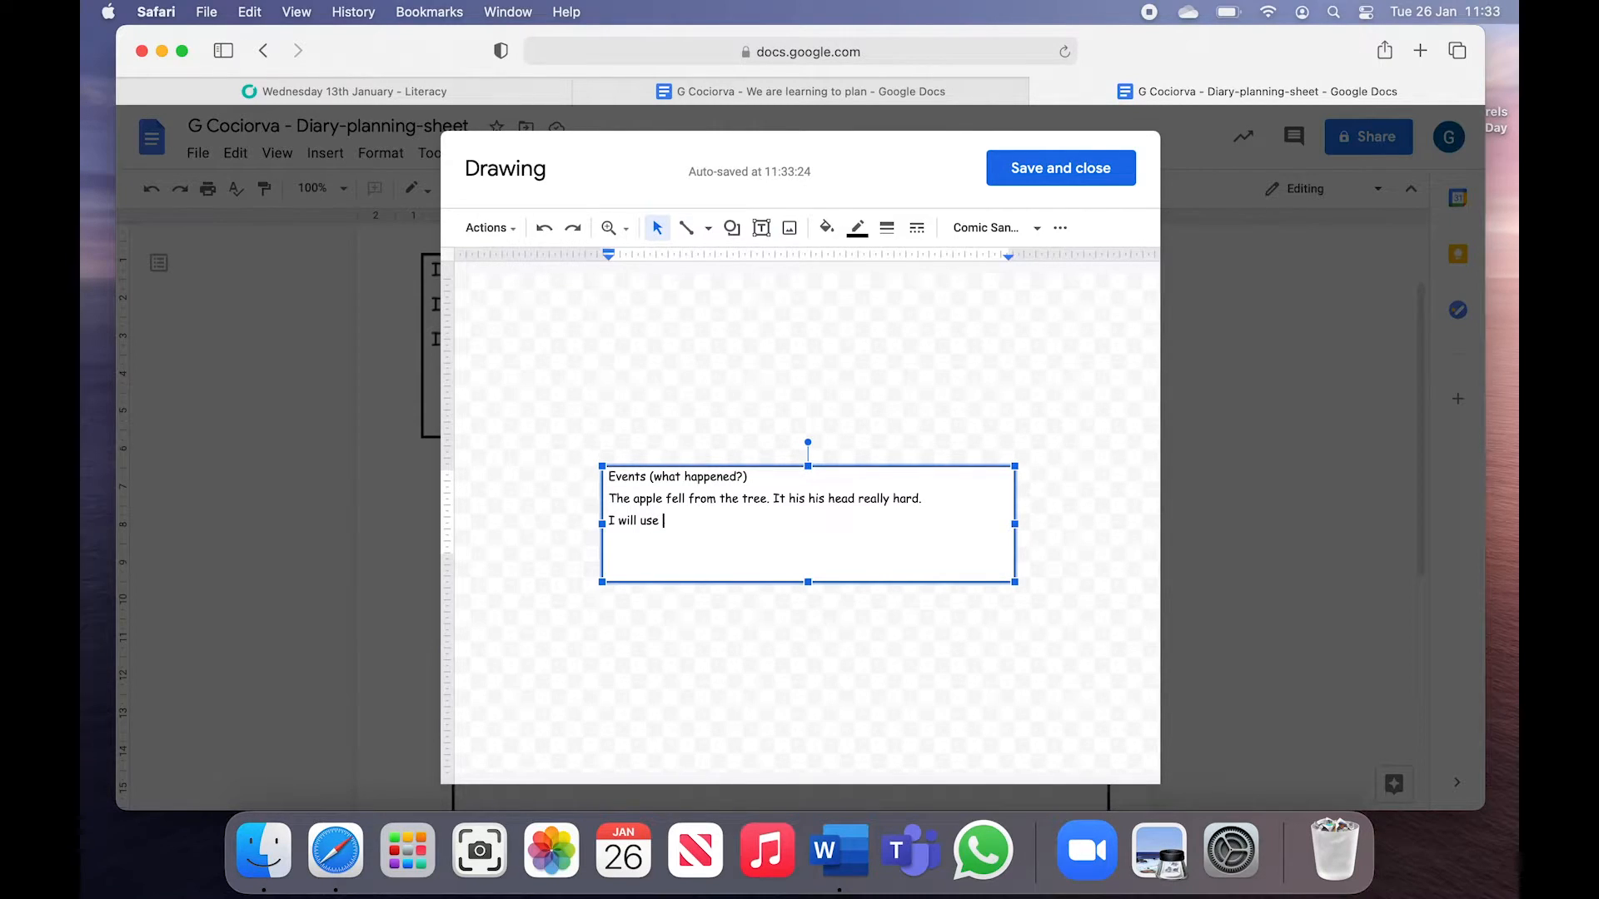
pyautogui.write(' verbs relating to falling.')
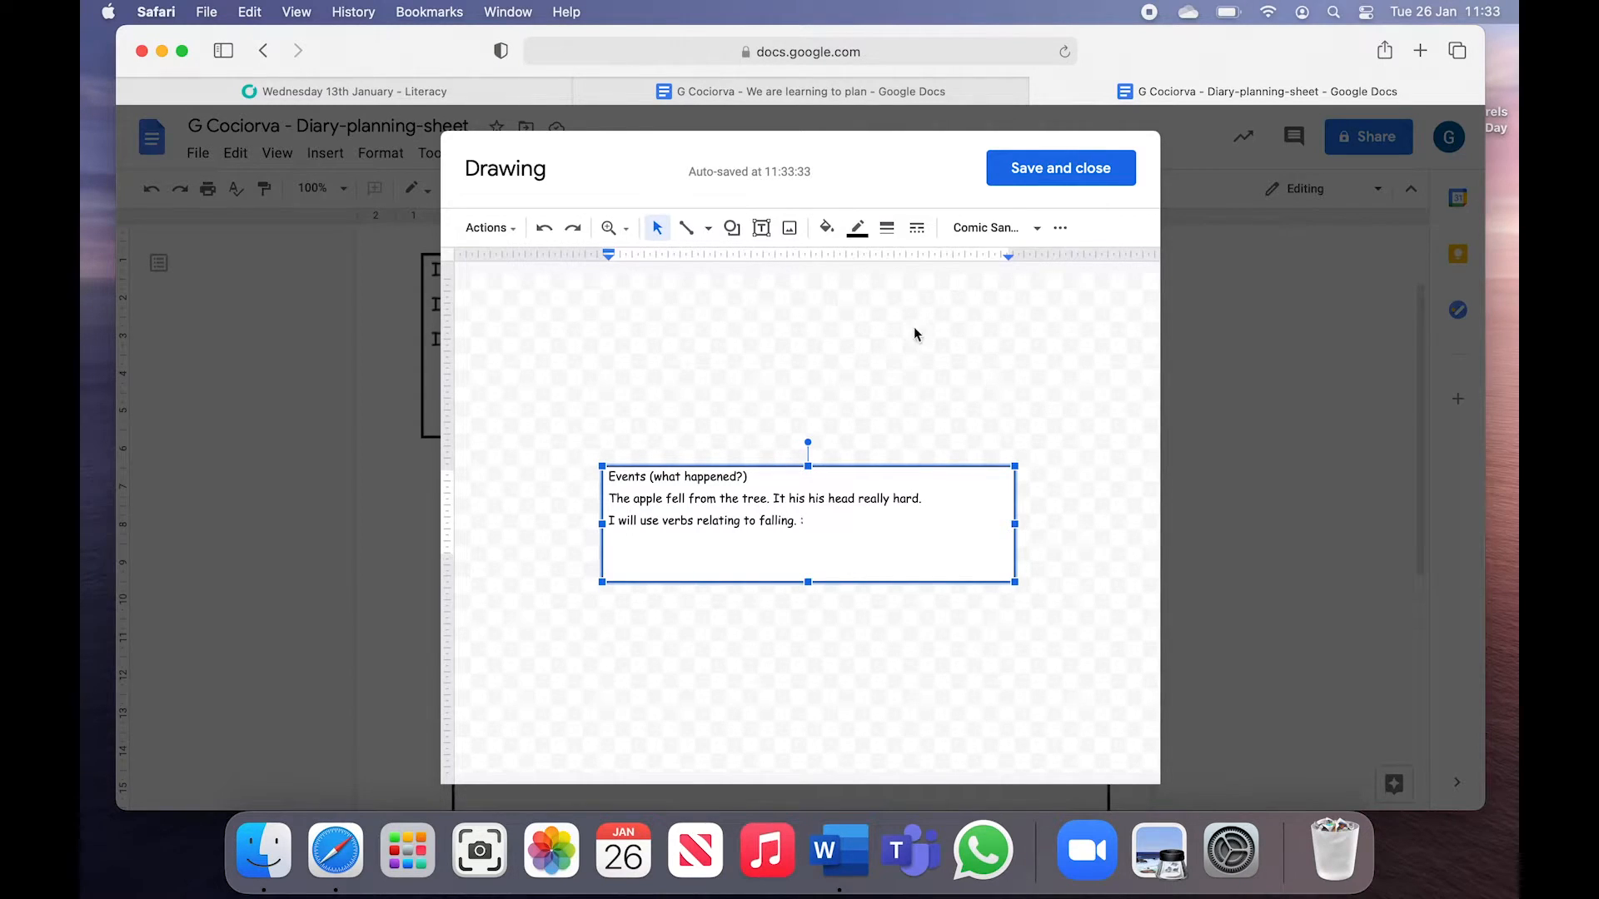
pyautogui.click(1024, 175)
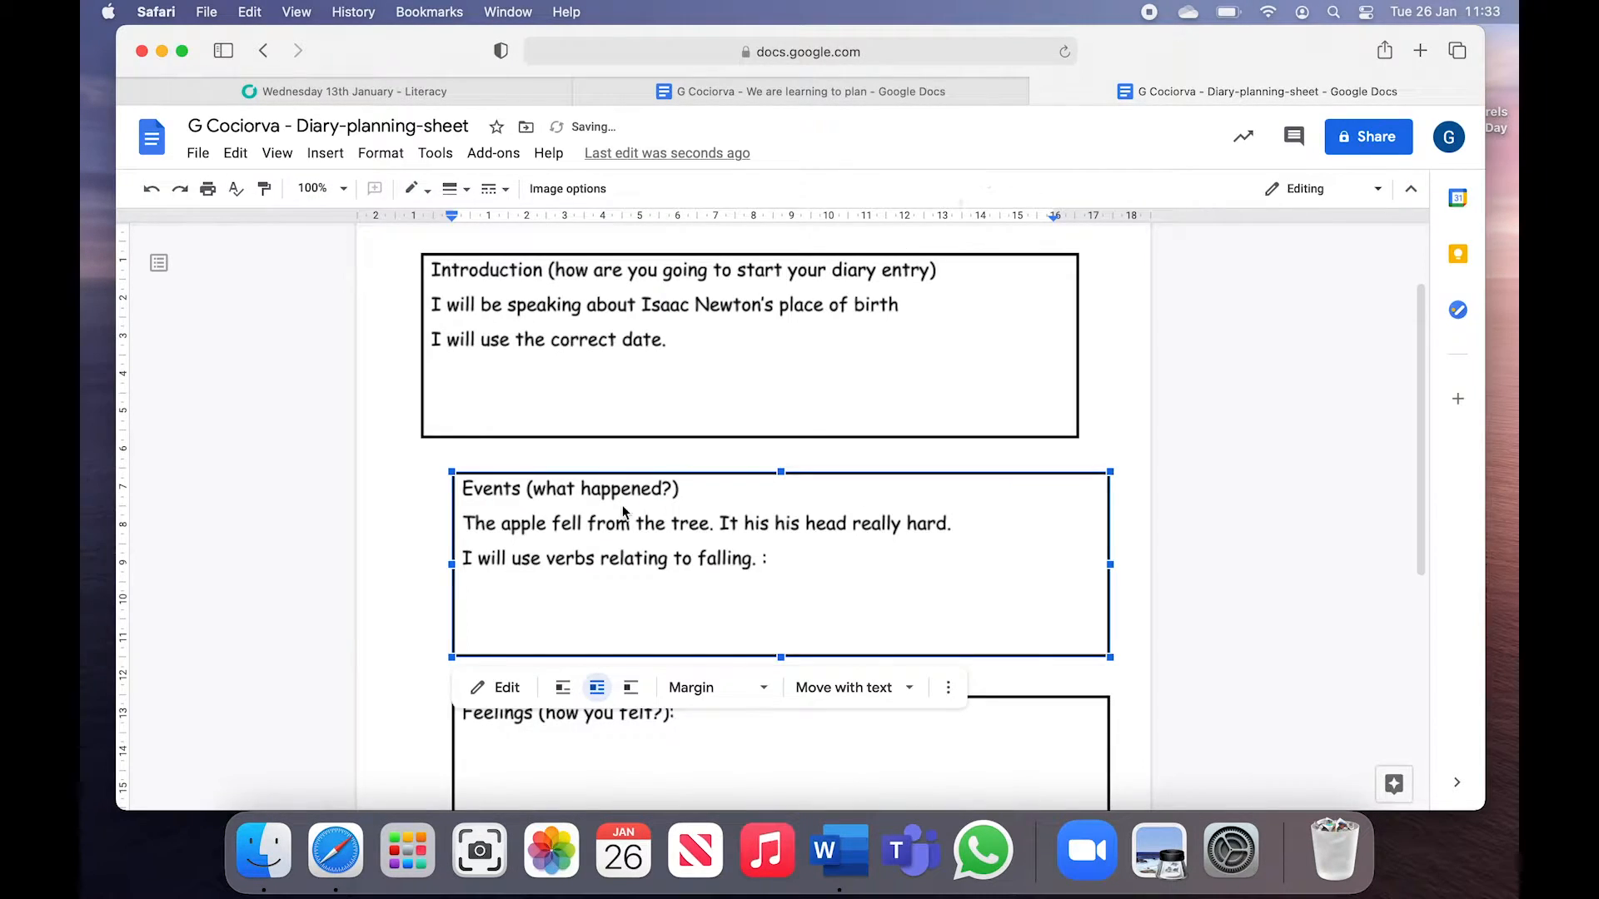
# - Look over the whole planning sheet, including the filled-in Introduction and Events boxes
pyautogui.scroll(-5, 727, 558)
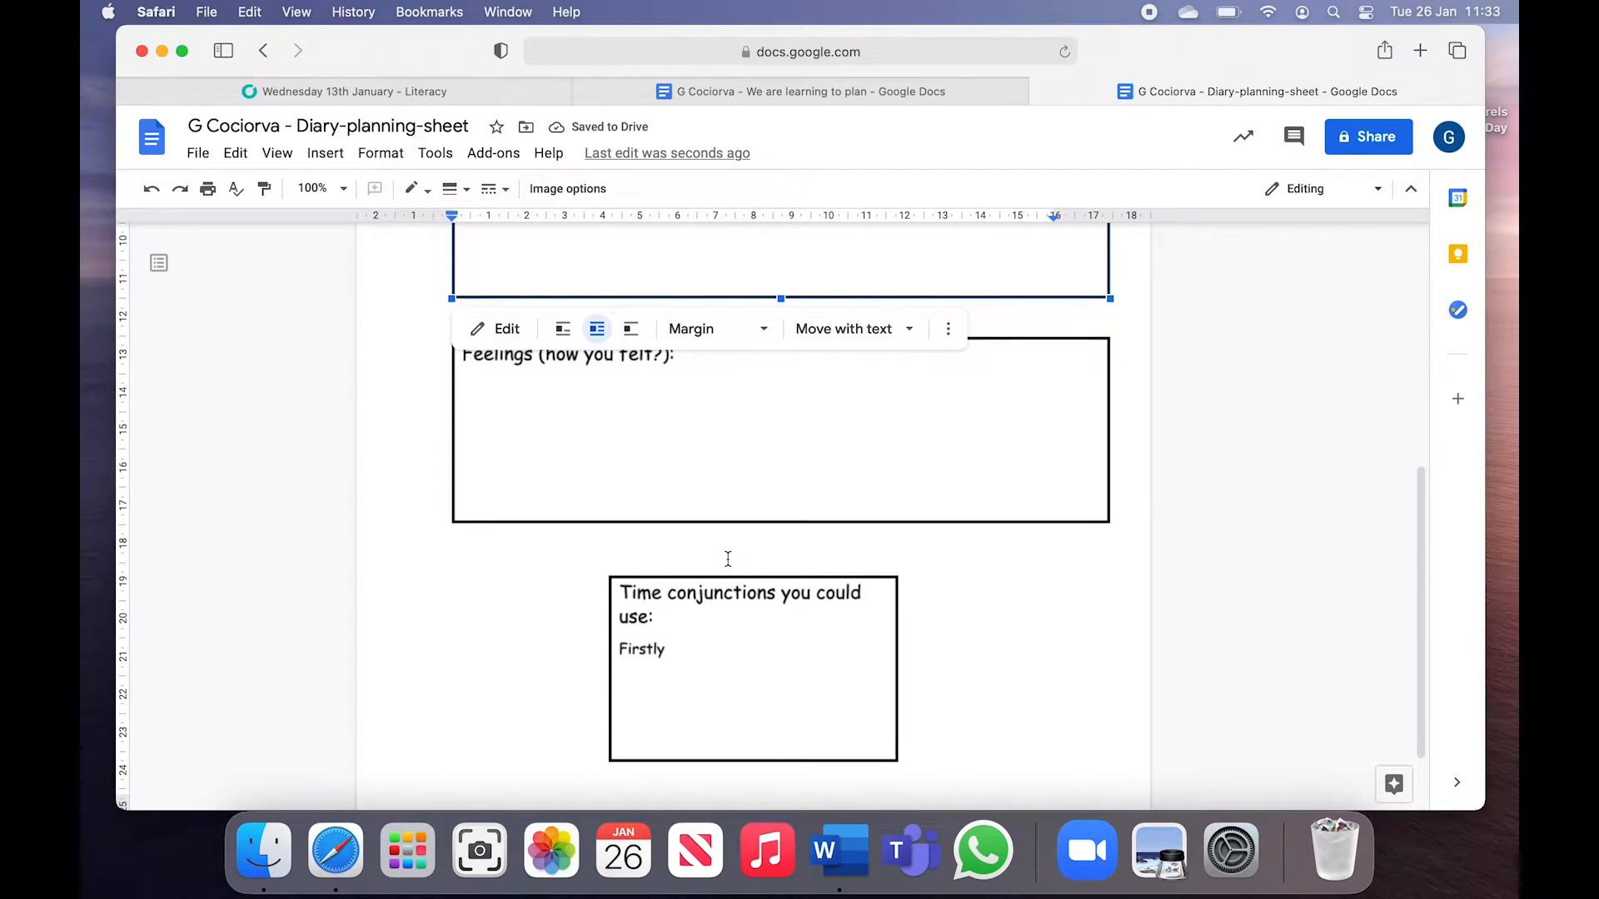
pyautogui.scroll(5, 728, 559)
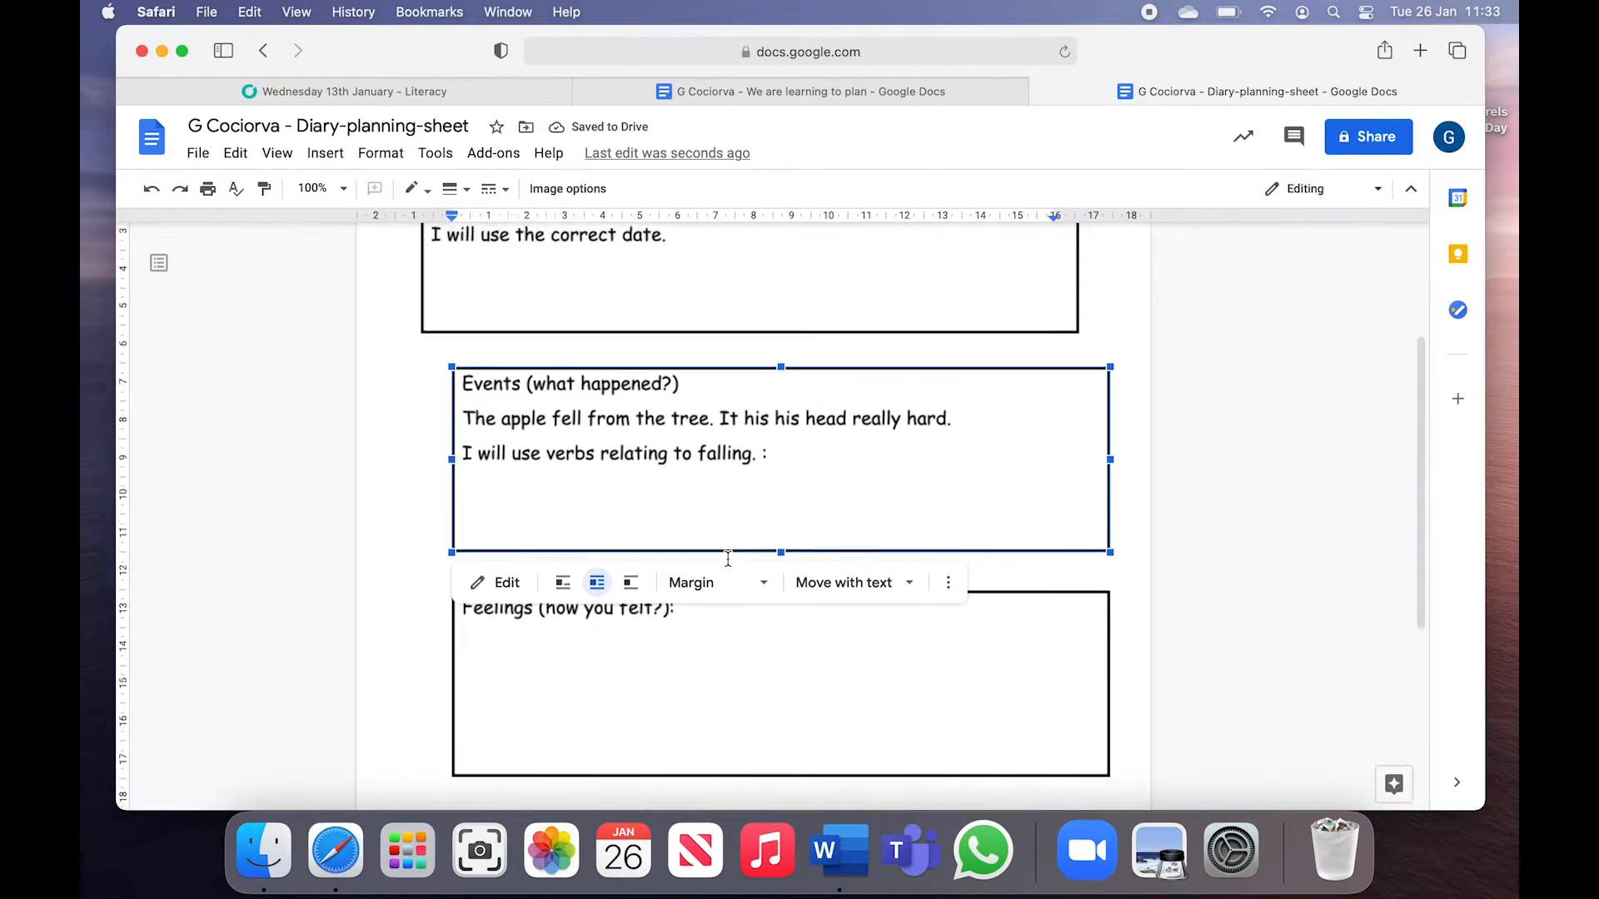
pyautogui.scroll(2, 727, 561)
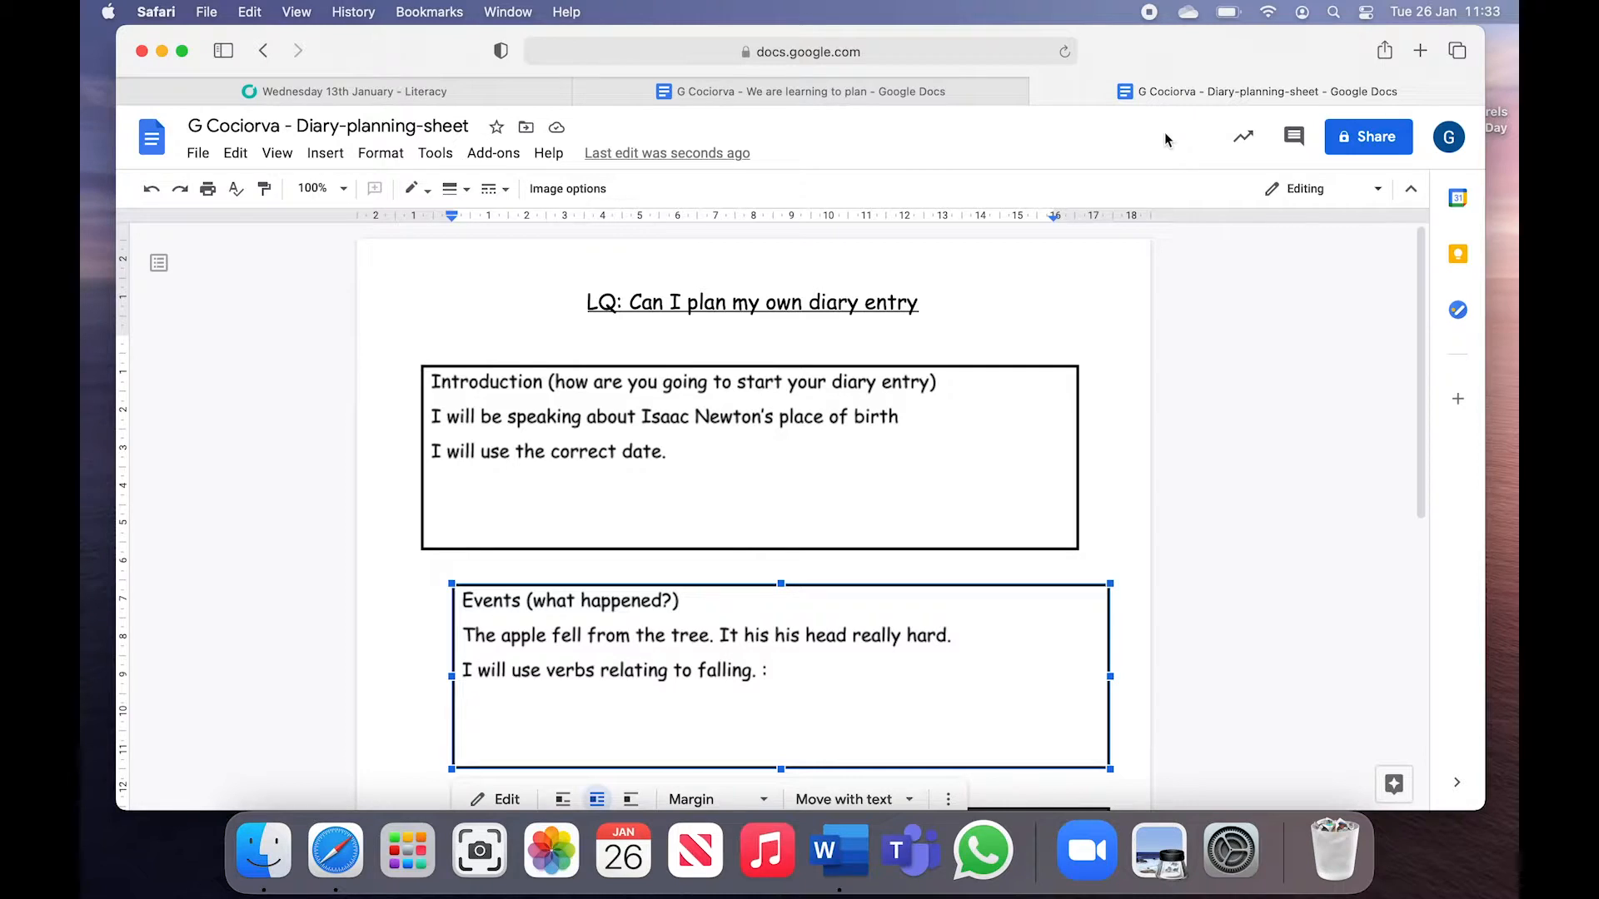
pyautogui.scroll(-2, 933, 566)
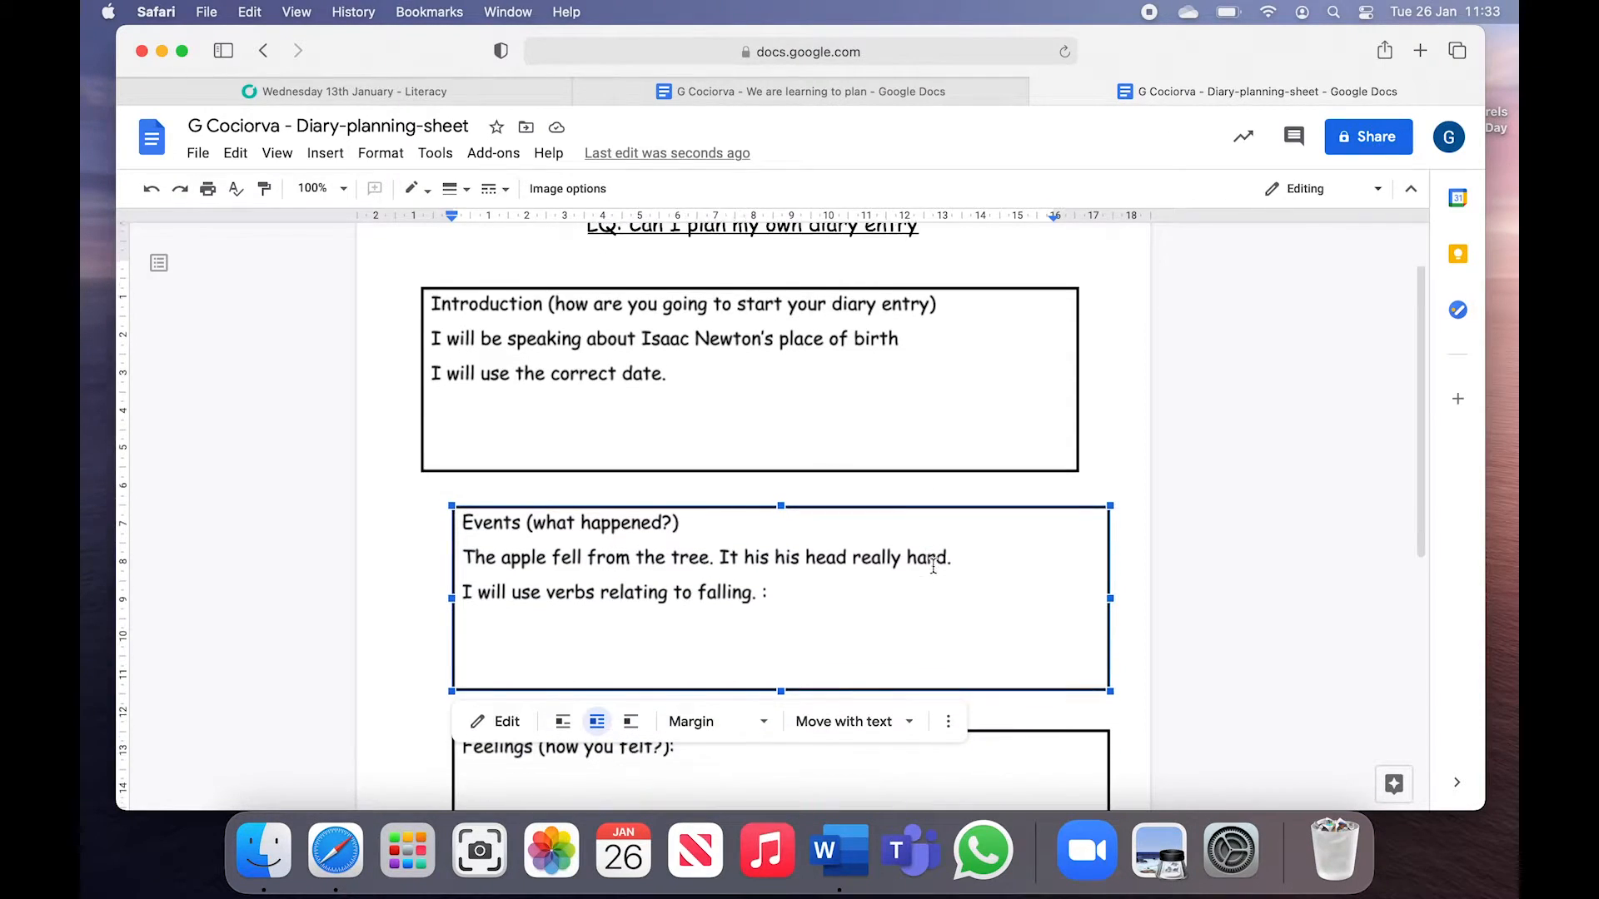
pyautogui.scroll(2, 933, 572)
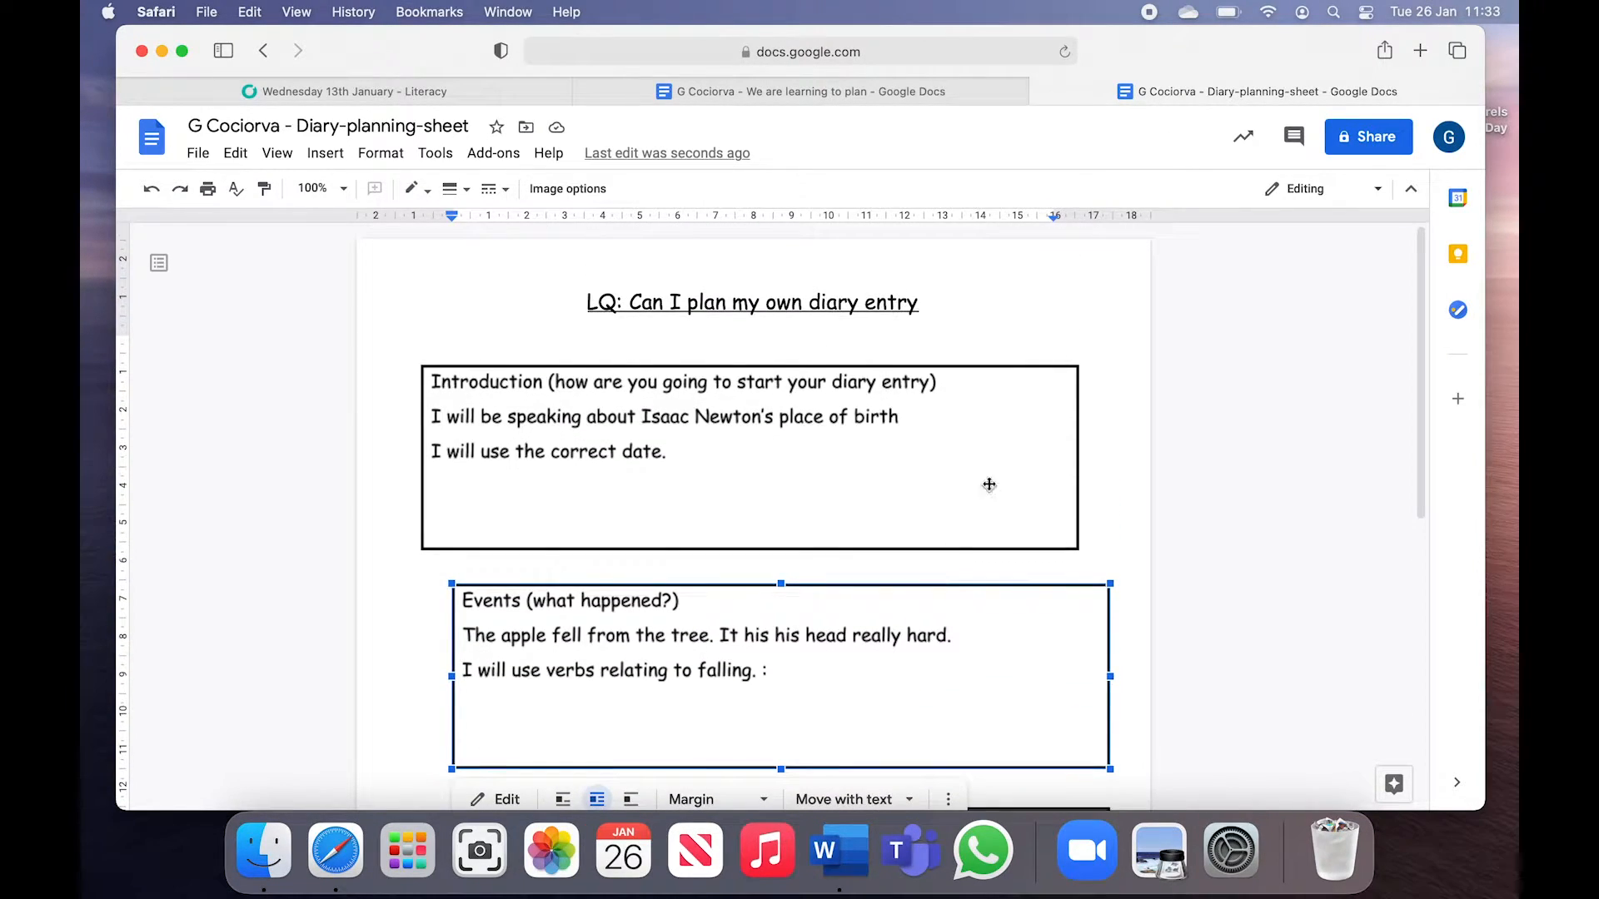
pyautogui.scroll(-2, 755, 507)
pyautogui.scroll(2, 817, 443)
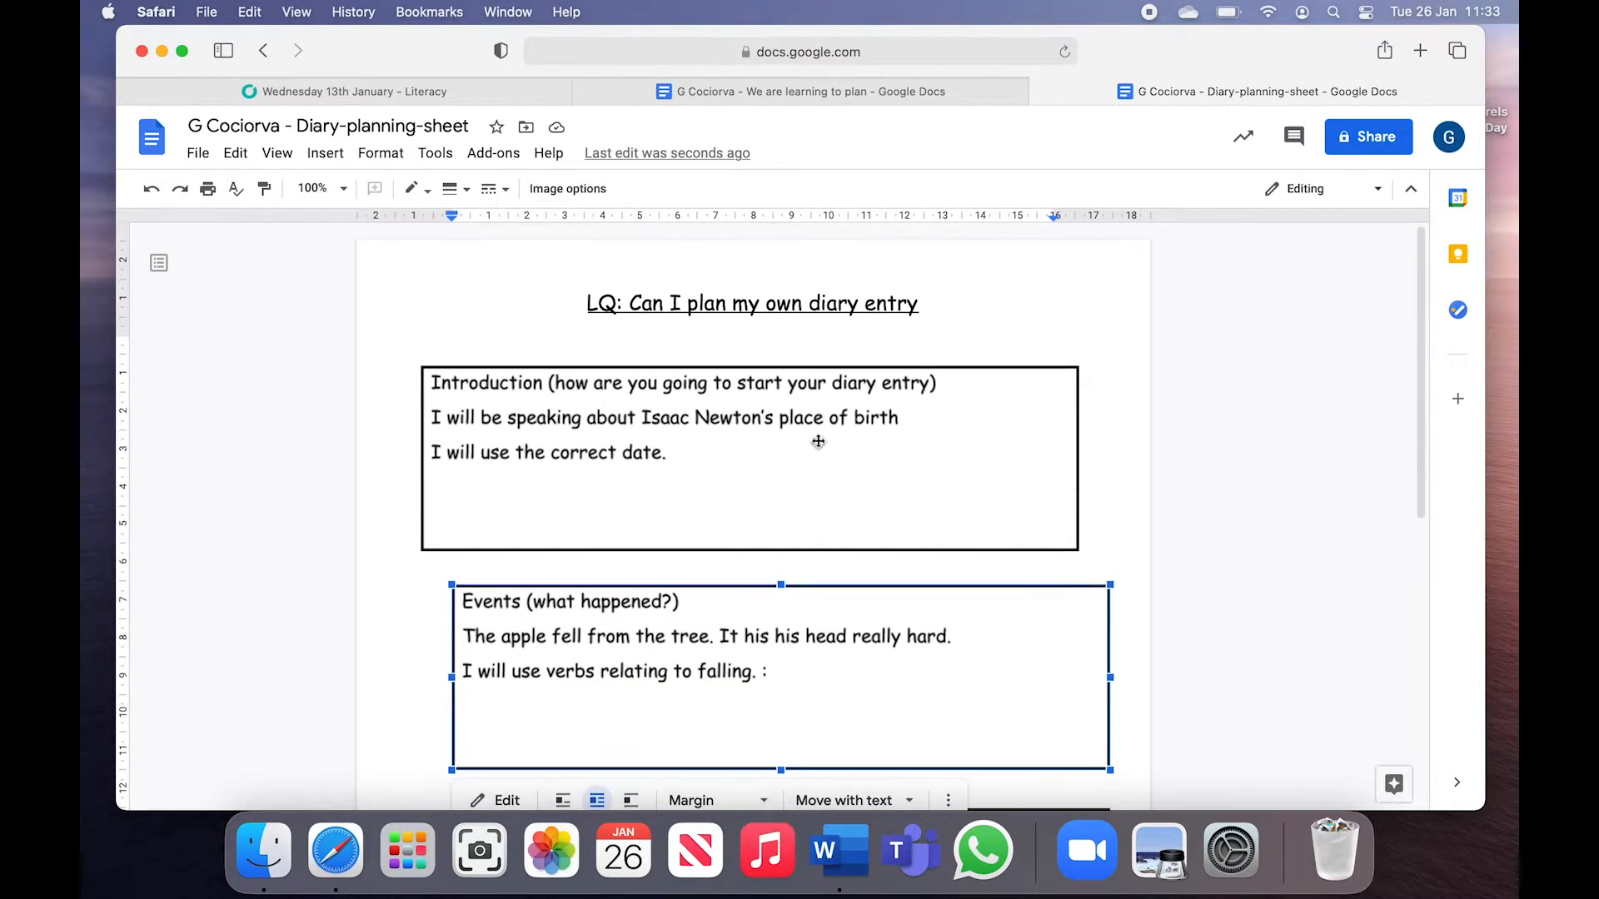
# - Close the planning sheet document and review the original Word version attached to the Classroom assignment
pyautogui.click(1046, 97)
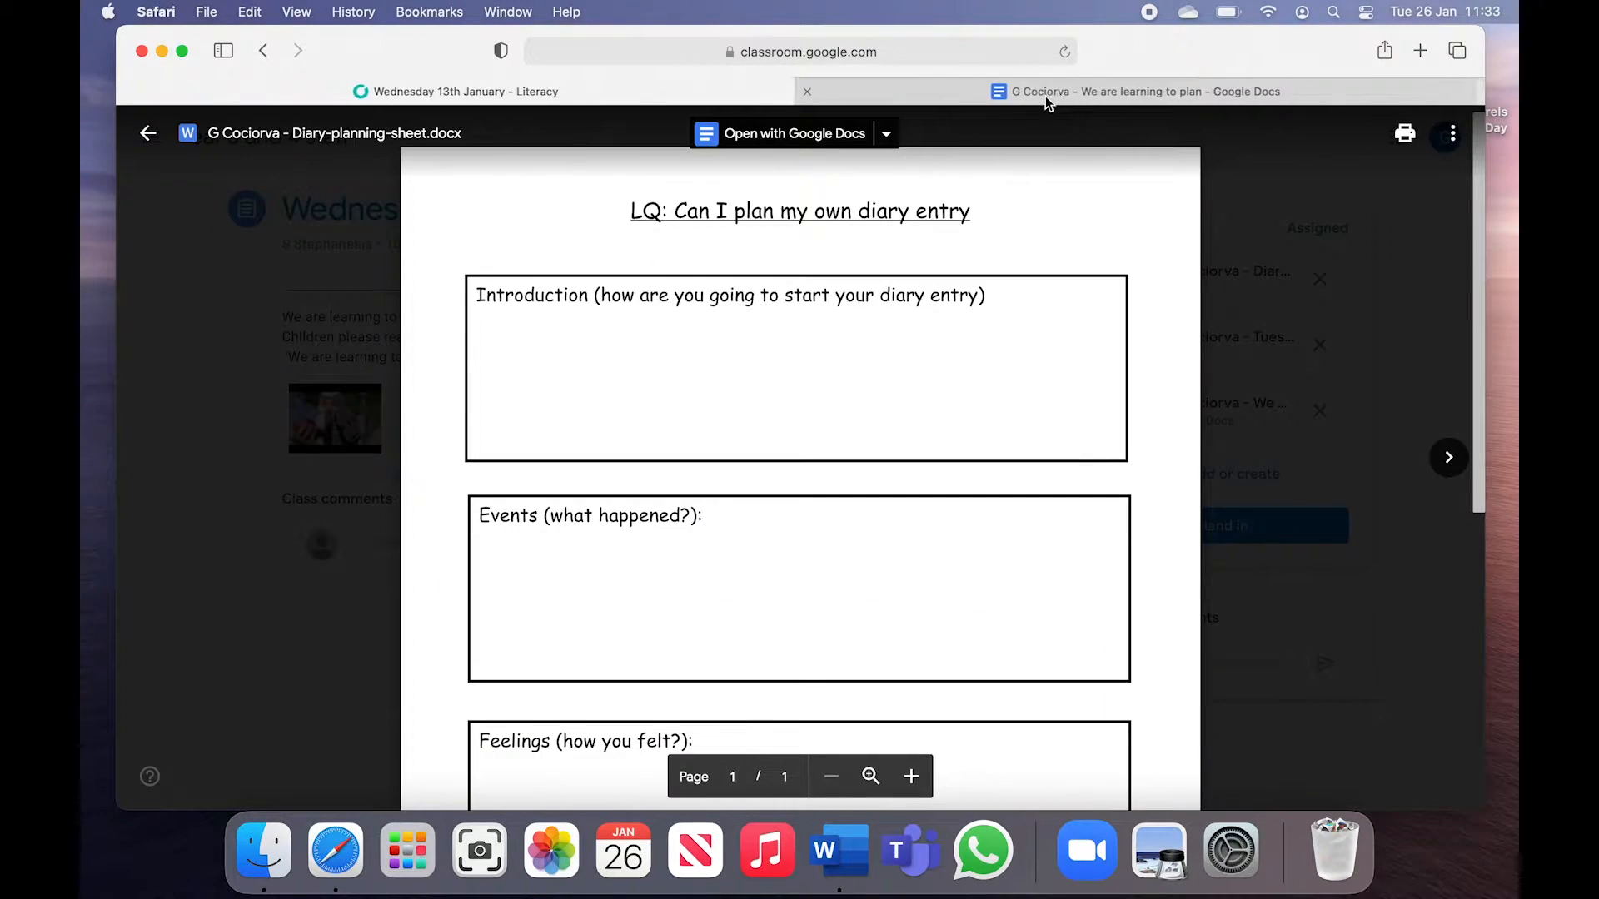
pyautogui.click(256, 434)
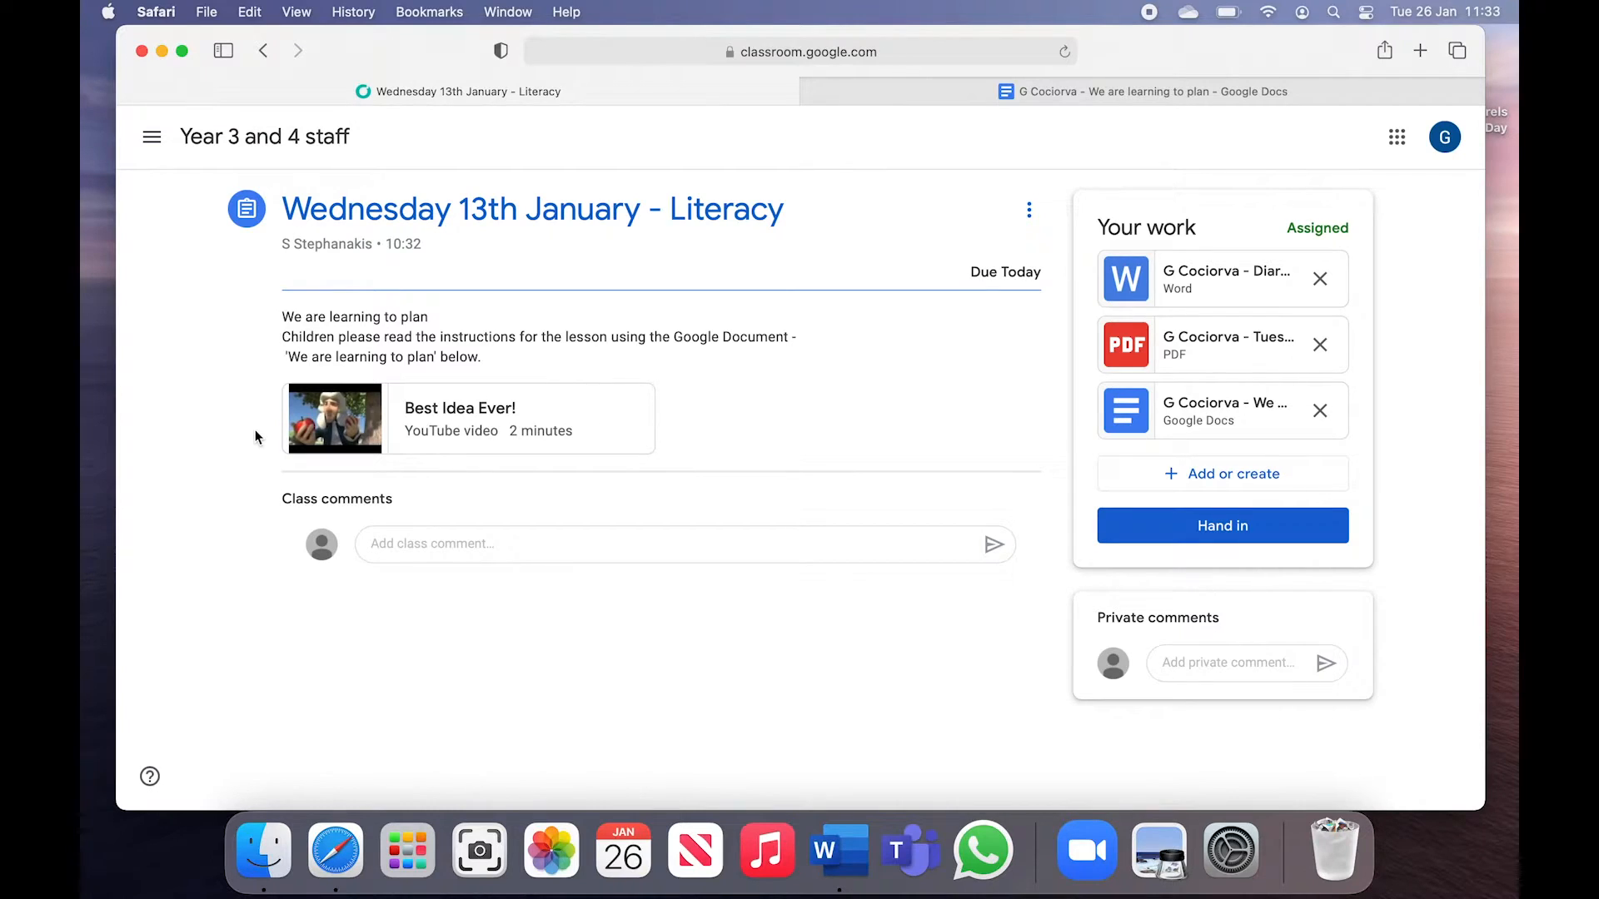
pyautogui.click(1219, 288)
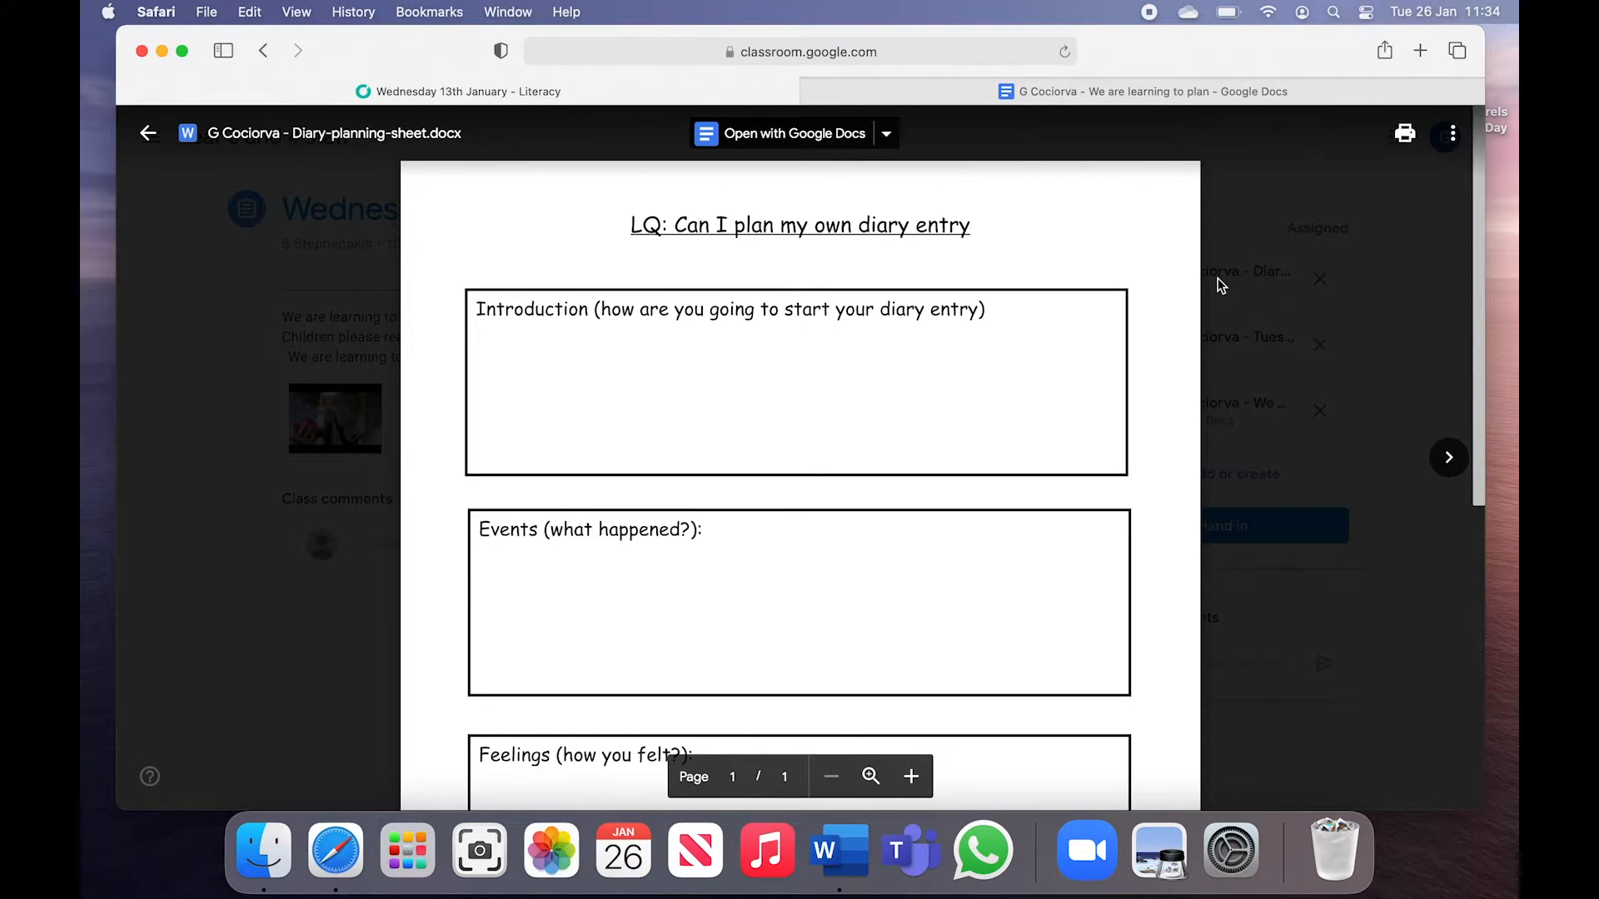
pyautogui.scroll(-7, 1219, 285)
pyautogui.scroll(7, 1217, 278)
pyautogui.click(237, 533)
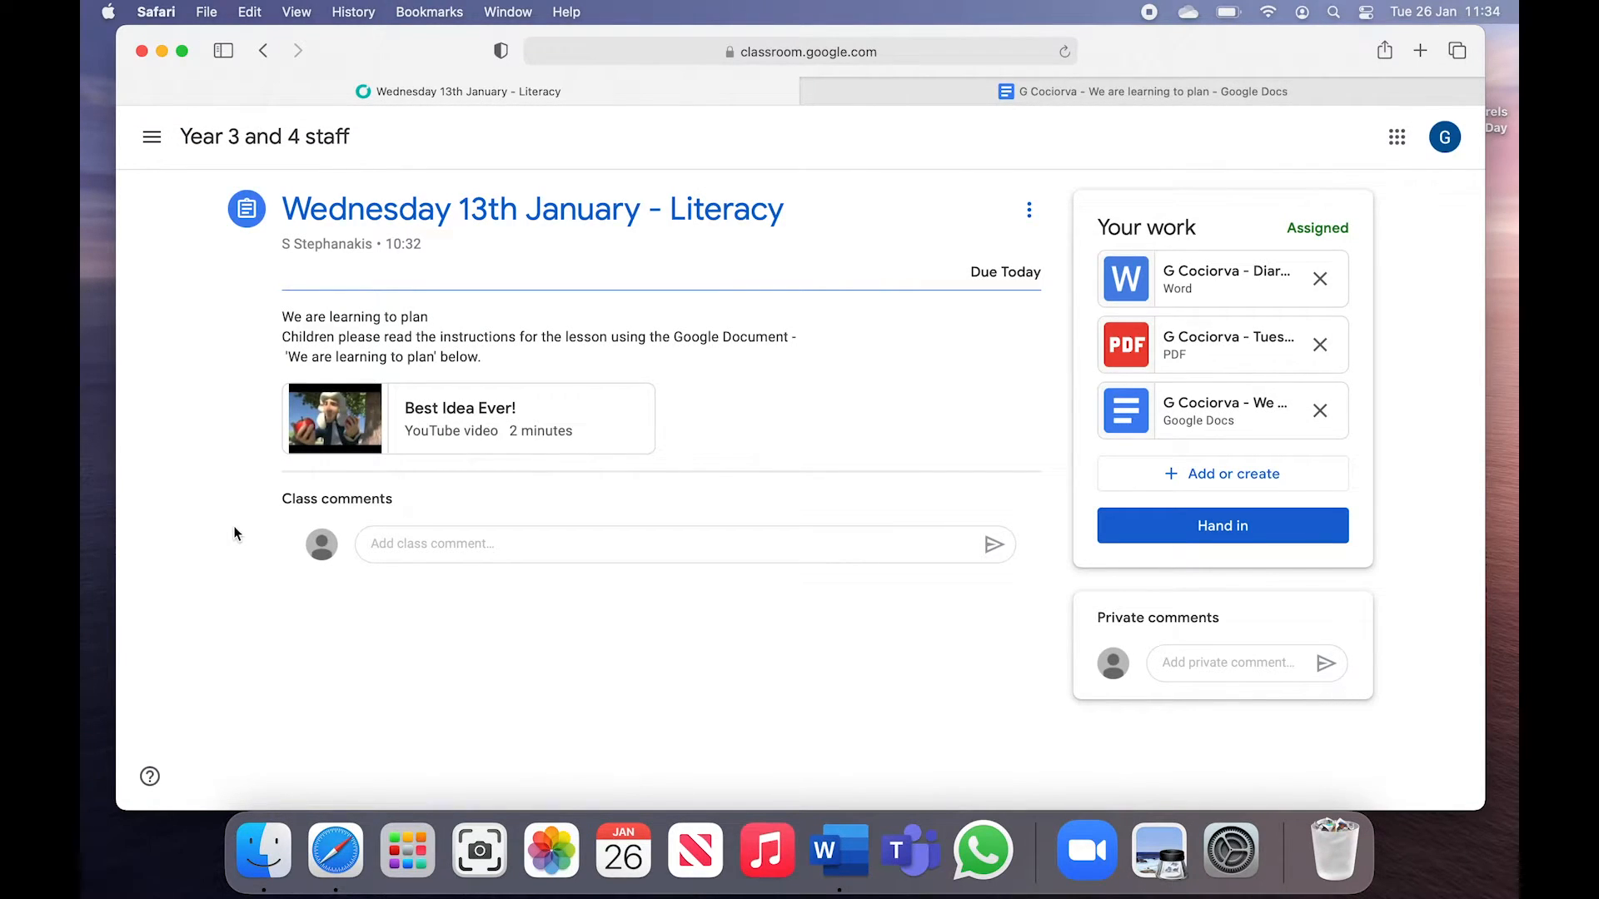
# - Attach the edited Diary-planning-sheet Google Doc from Google Drive to the assignment, then open it to check its contents and close it
pyautogui.click(1215, 491)
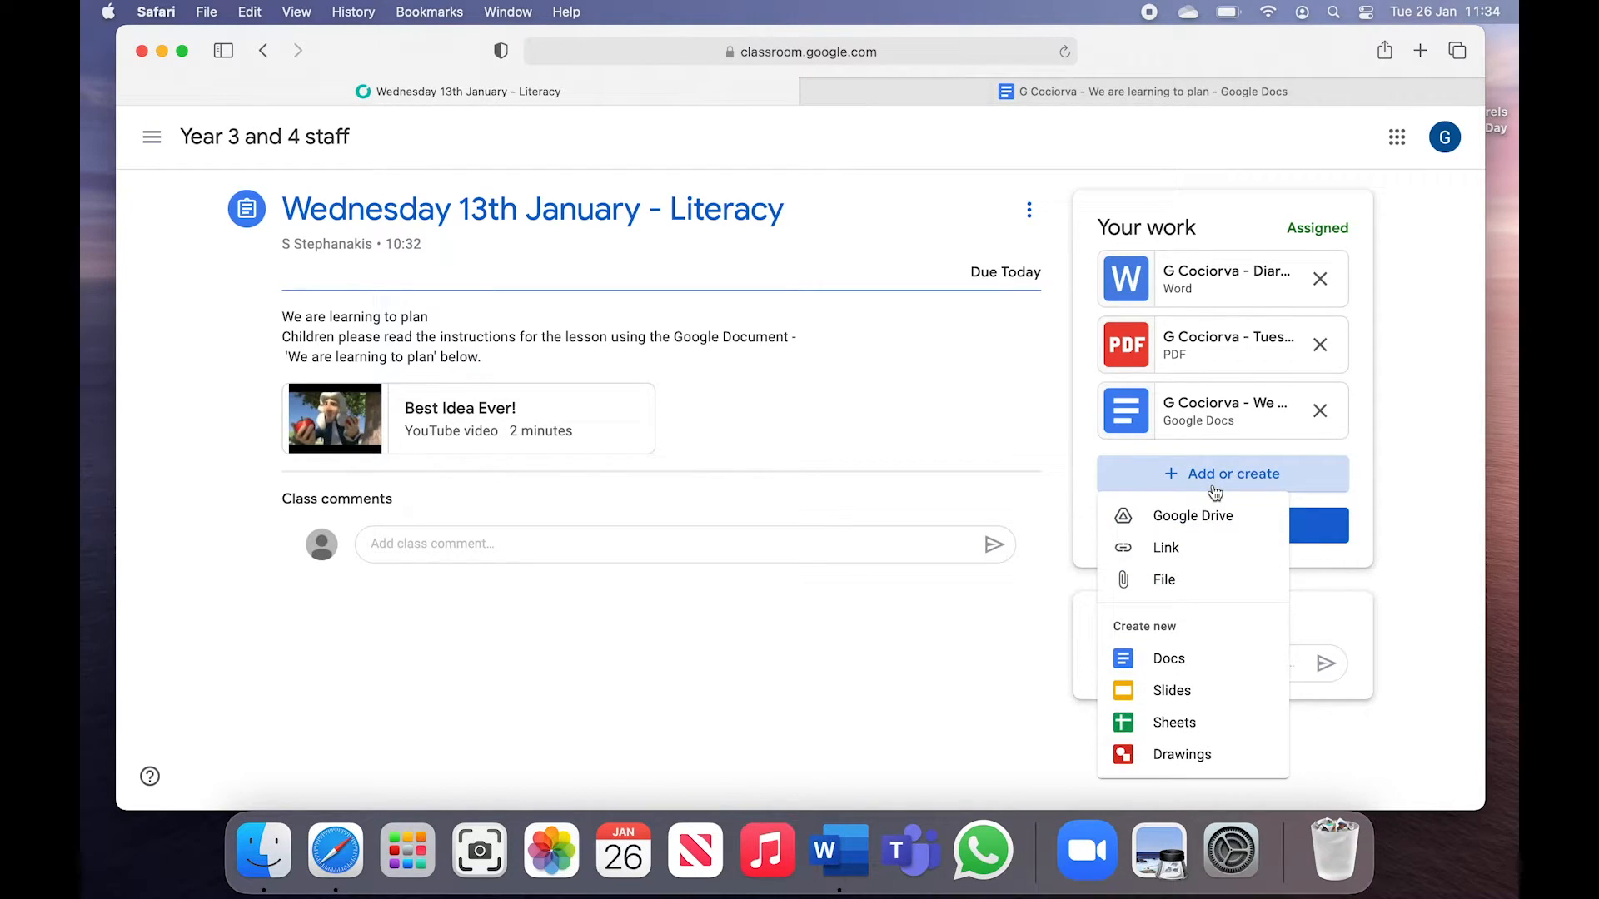
pyautogui.click(1203, 525)
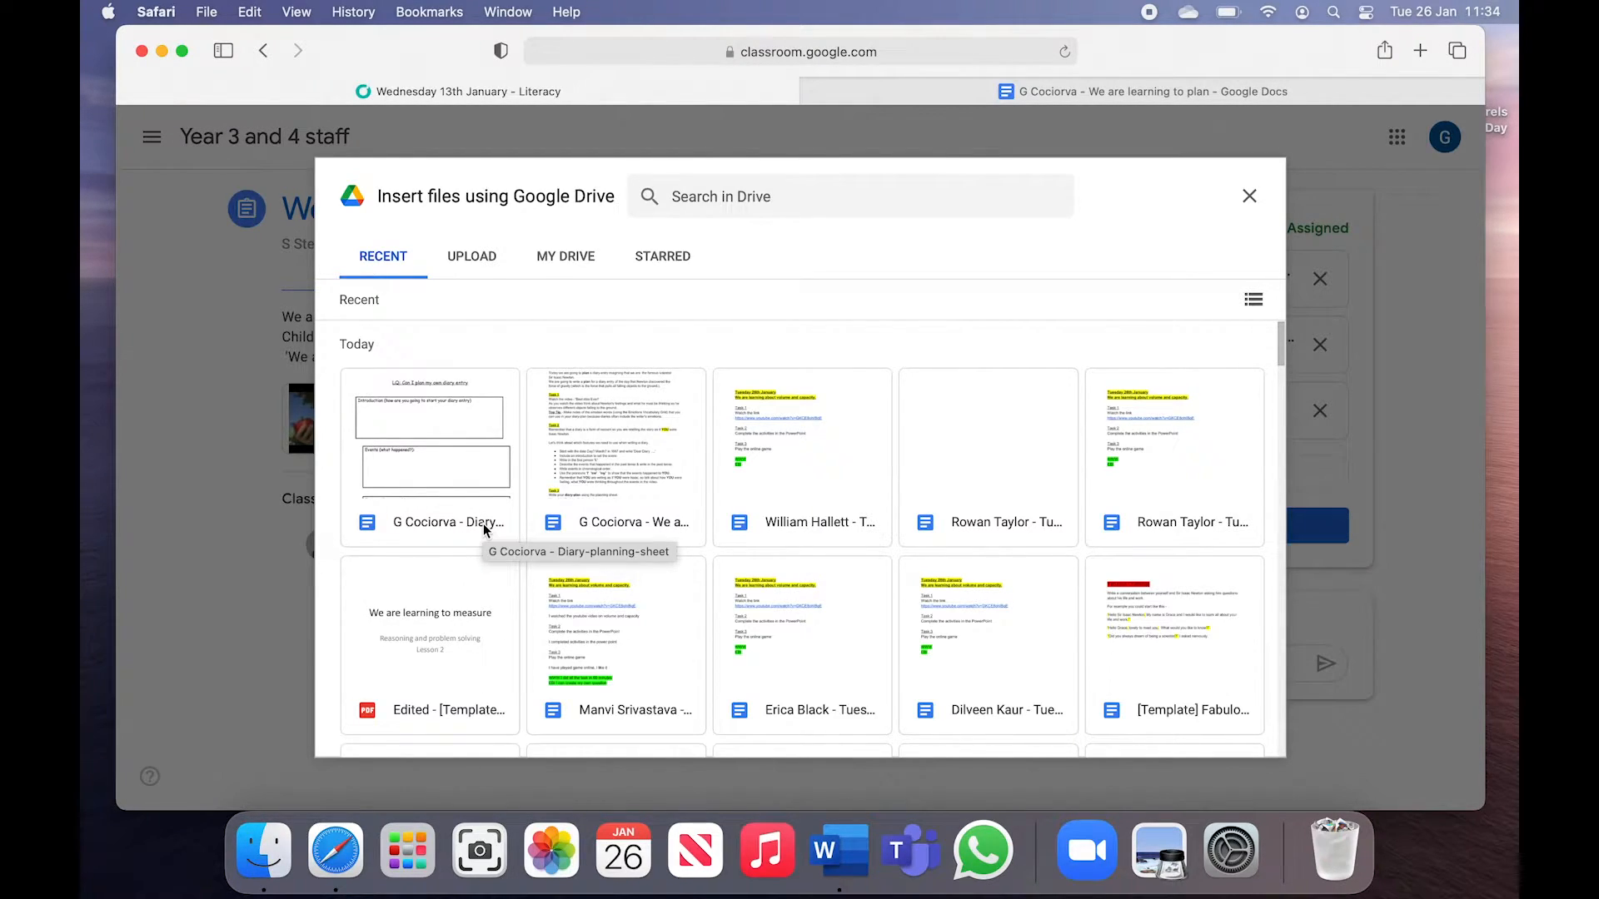
pyautogui.click(463, 437)
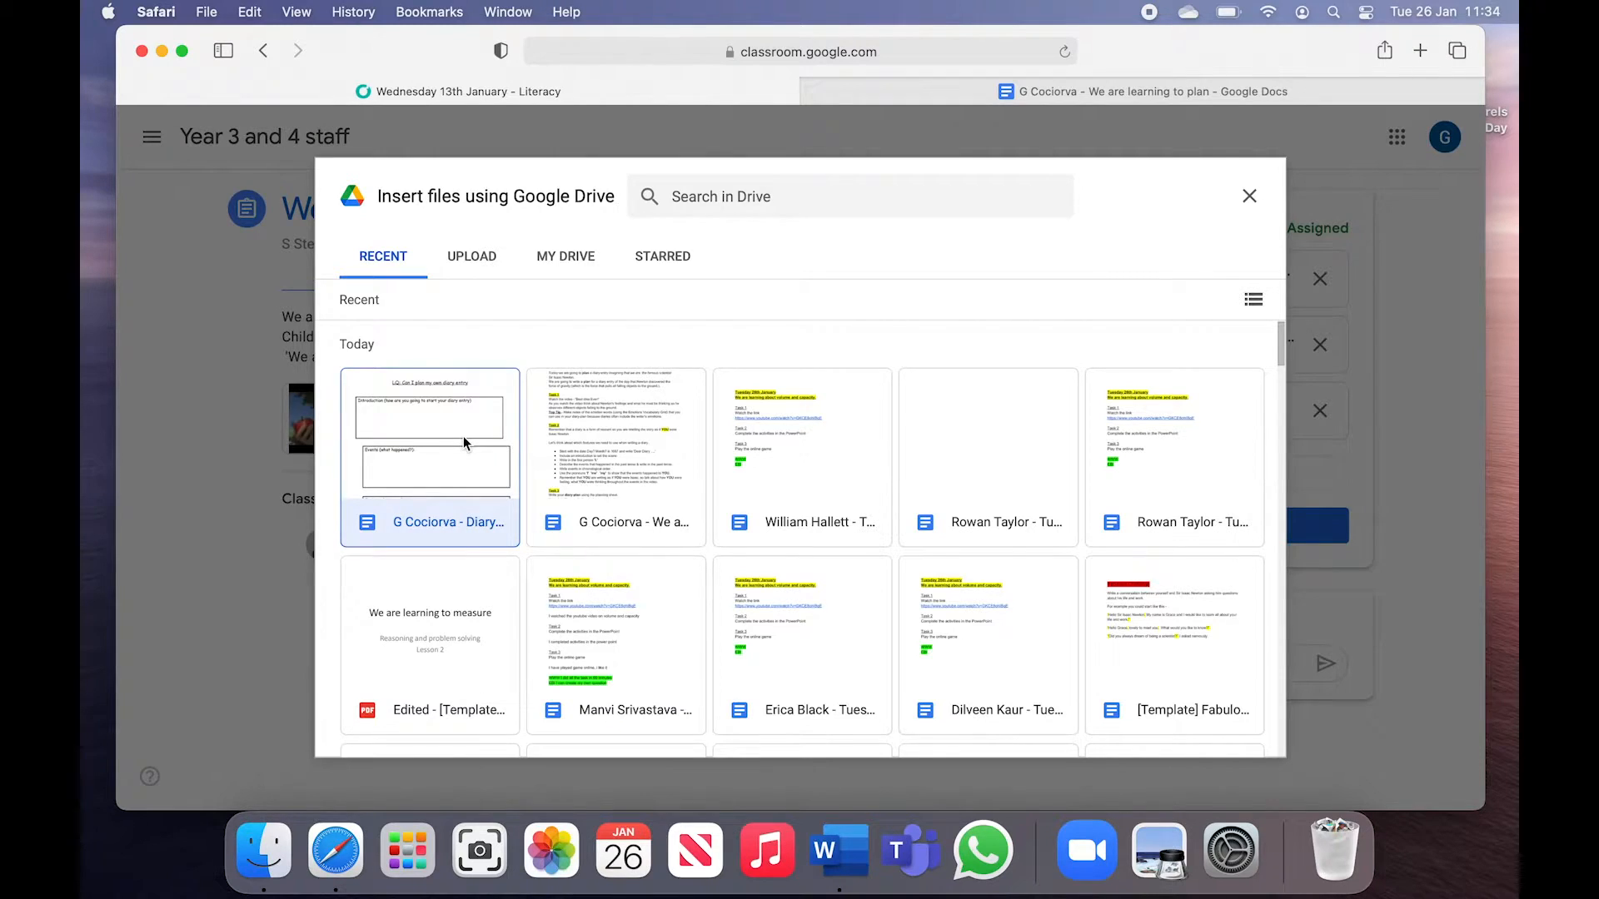
pyautogui.click(1235, 744)
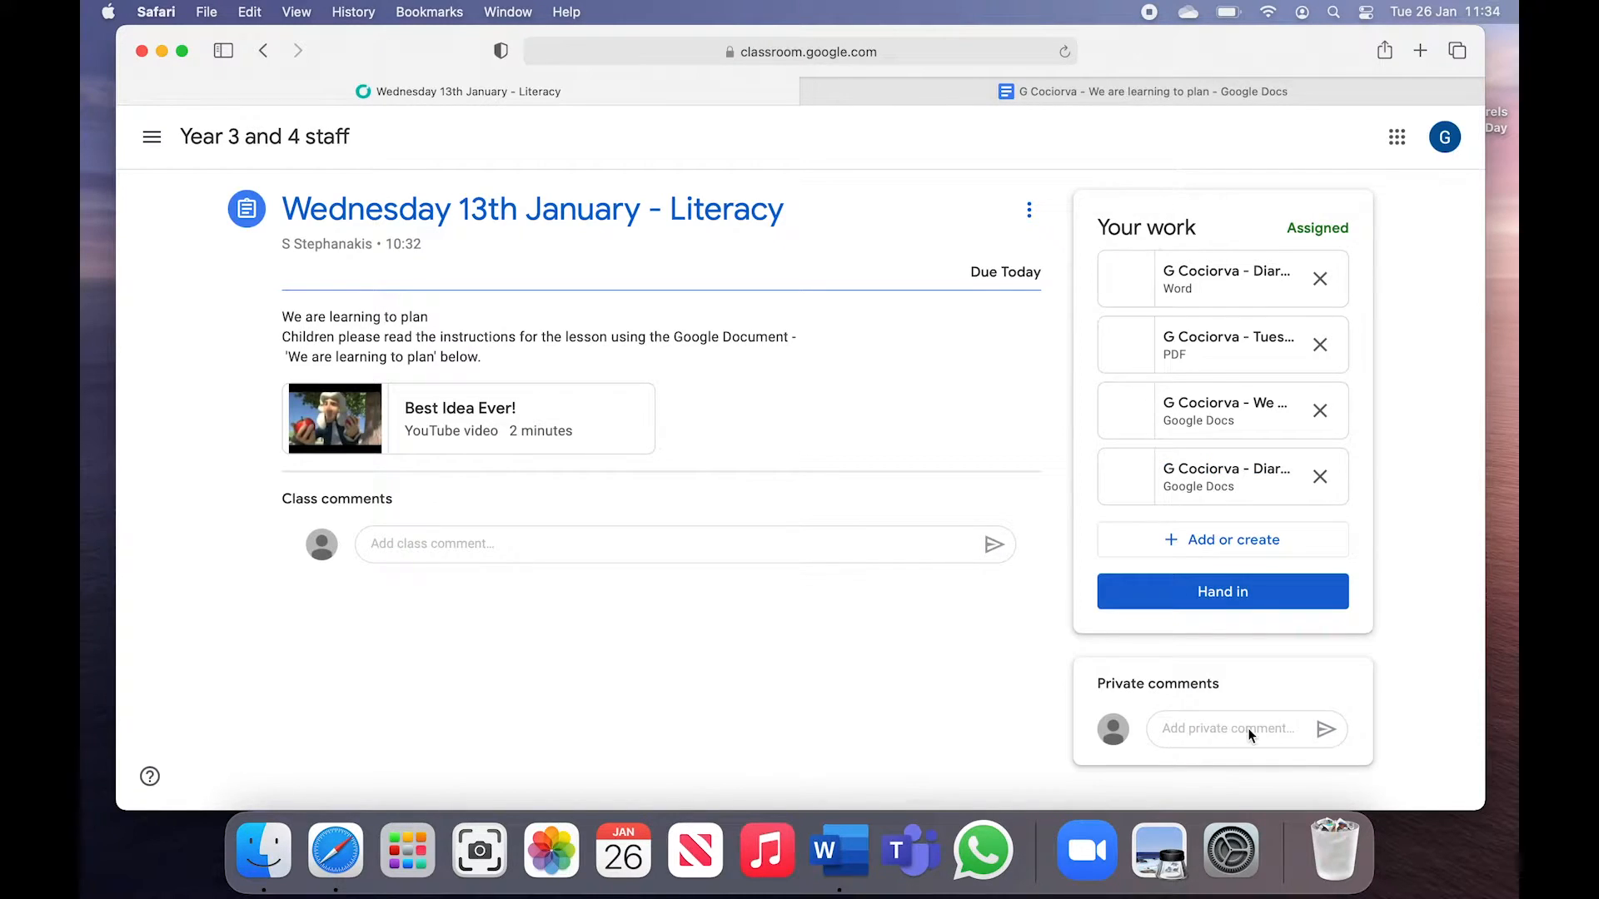
pyautogui.click(1199, 488)
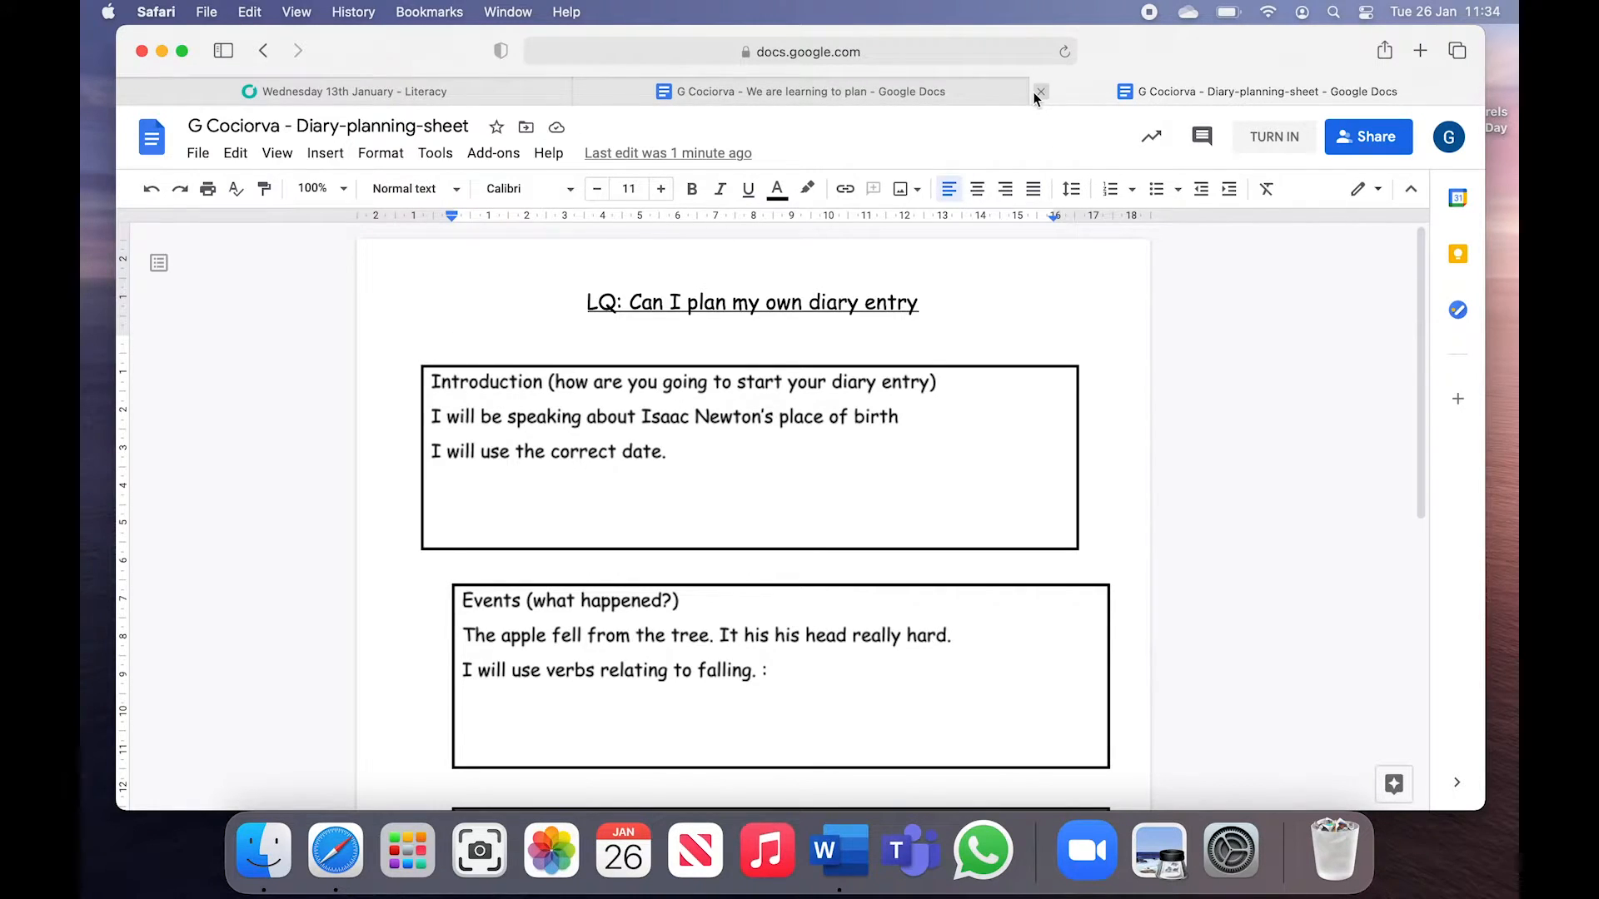
pyautogui.click(1033, 91)
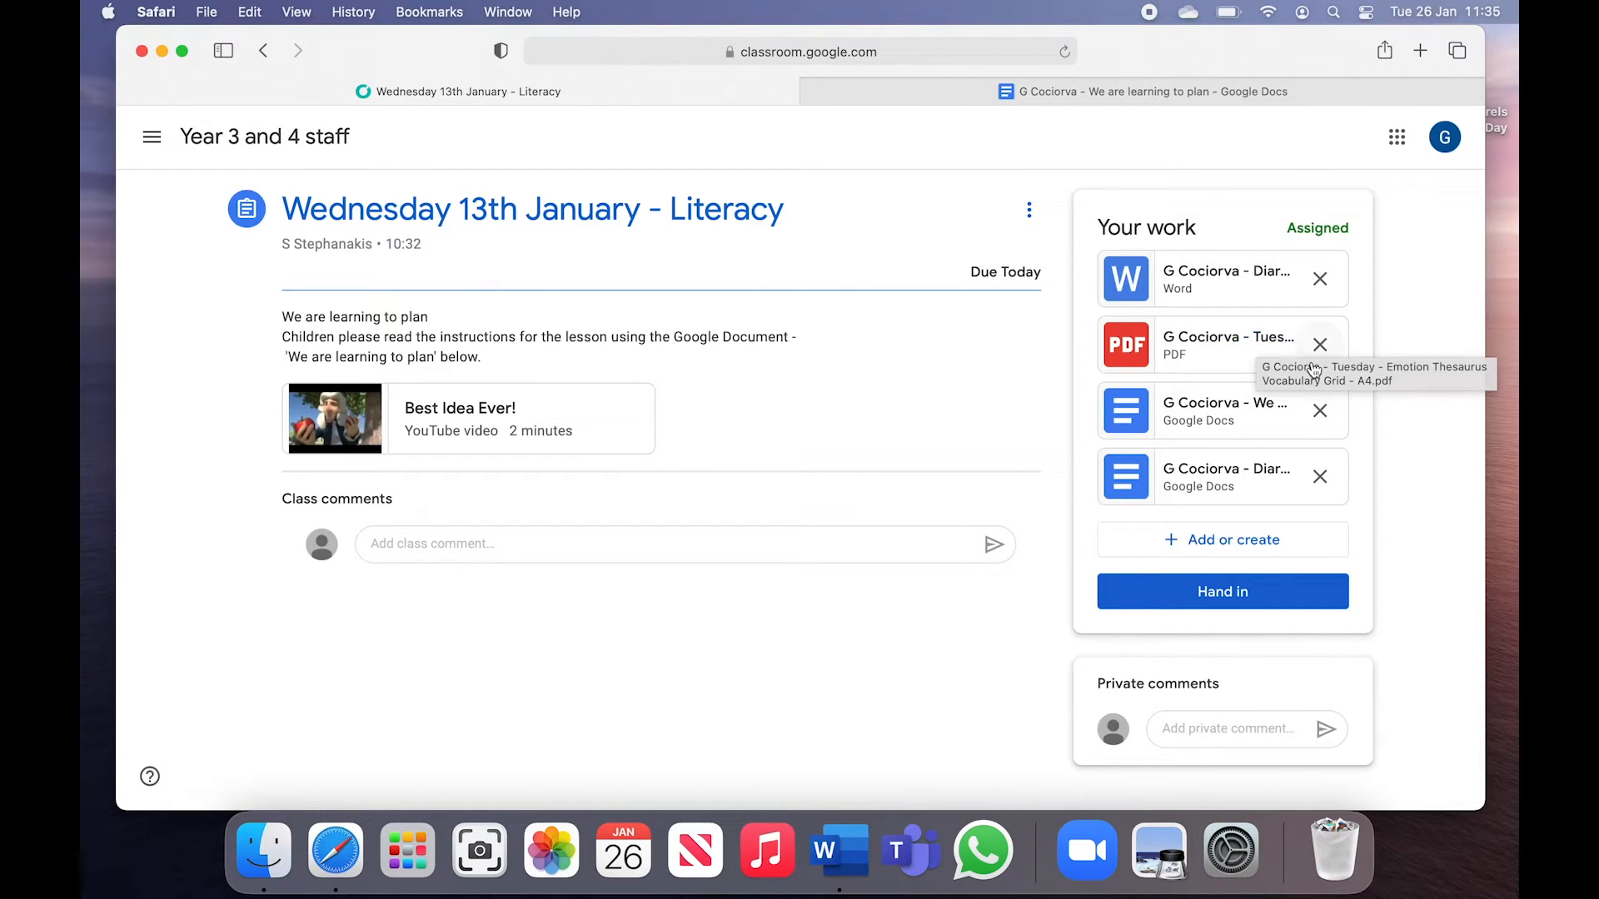
# - Remove the Emotion Thesaurus Vocabulary Grid PDF and the original Diary-planning-sheet Word file from the assignment's attached work
pyautogui.click(1331, 344)
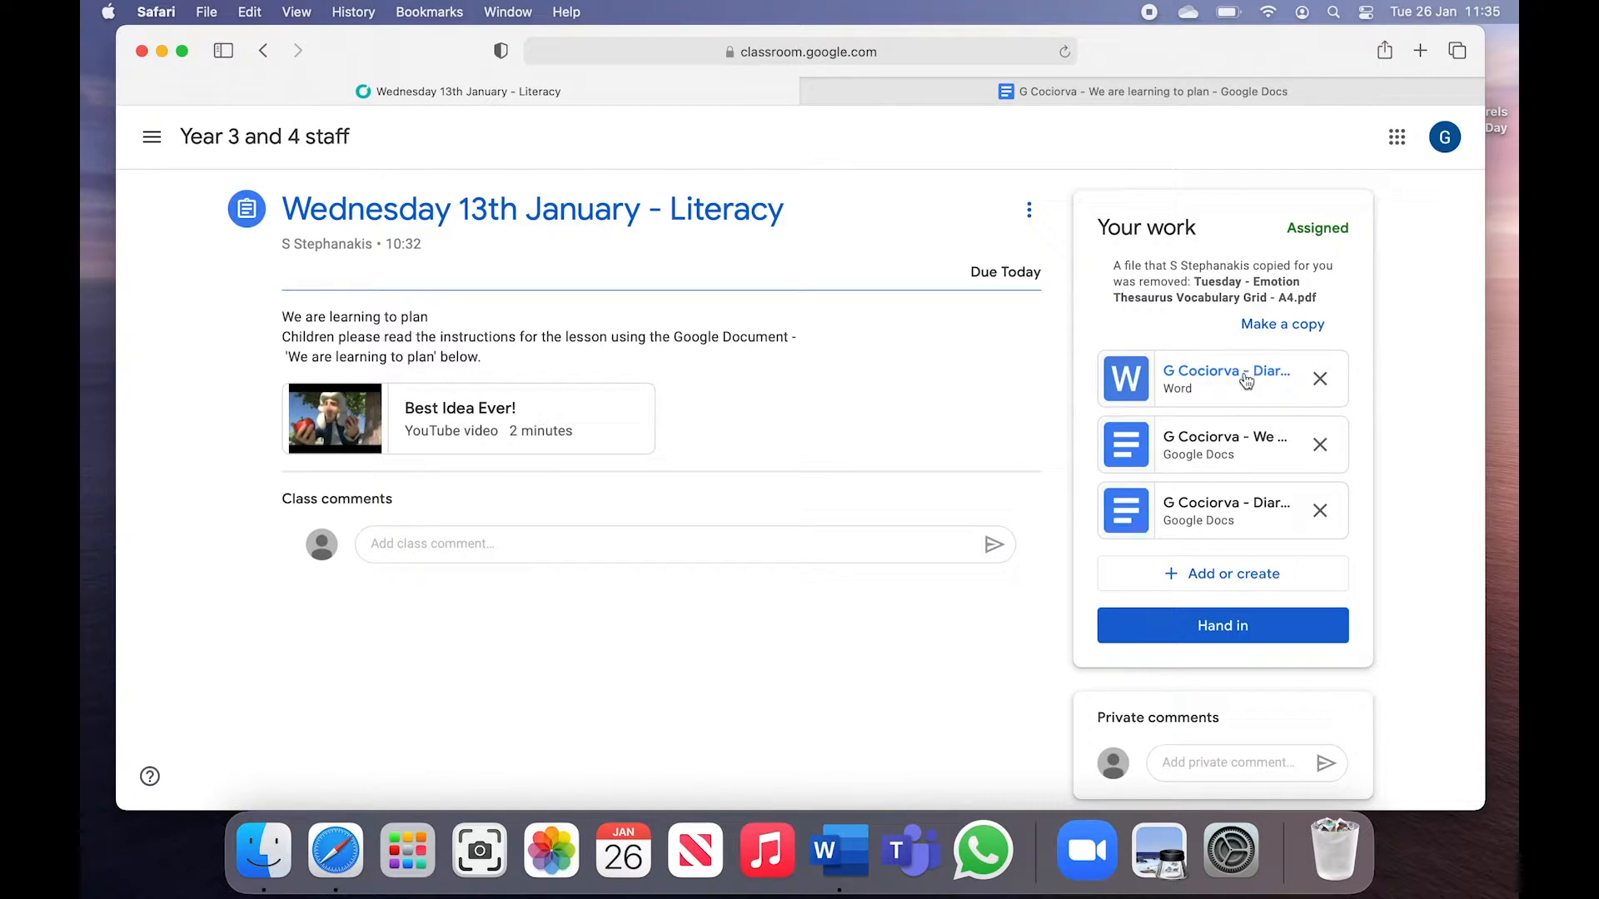
pyautogui.click(1220, 391)
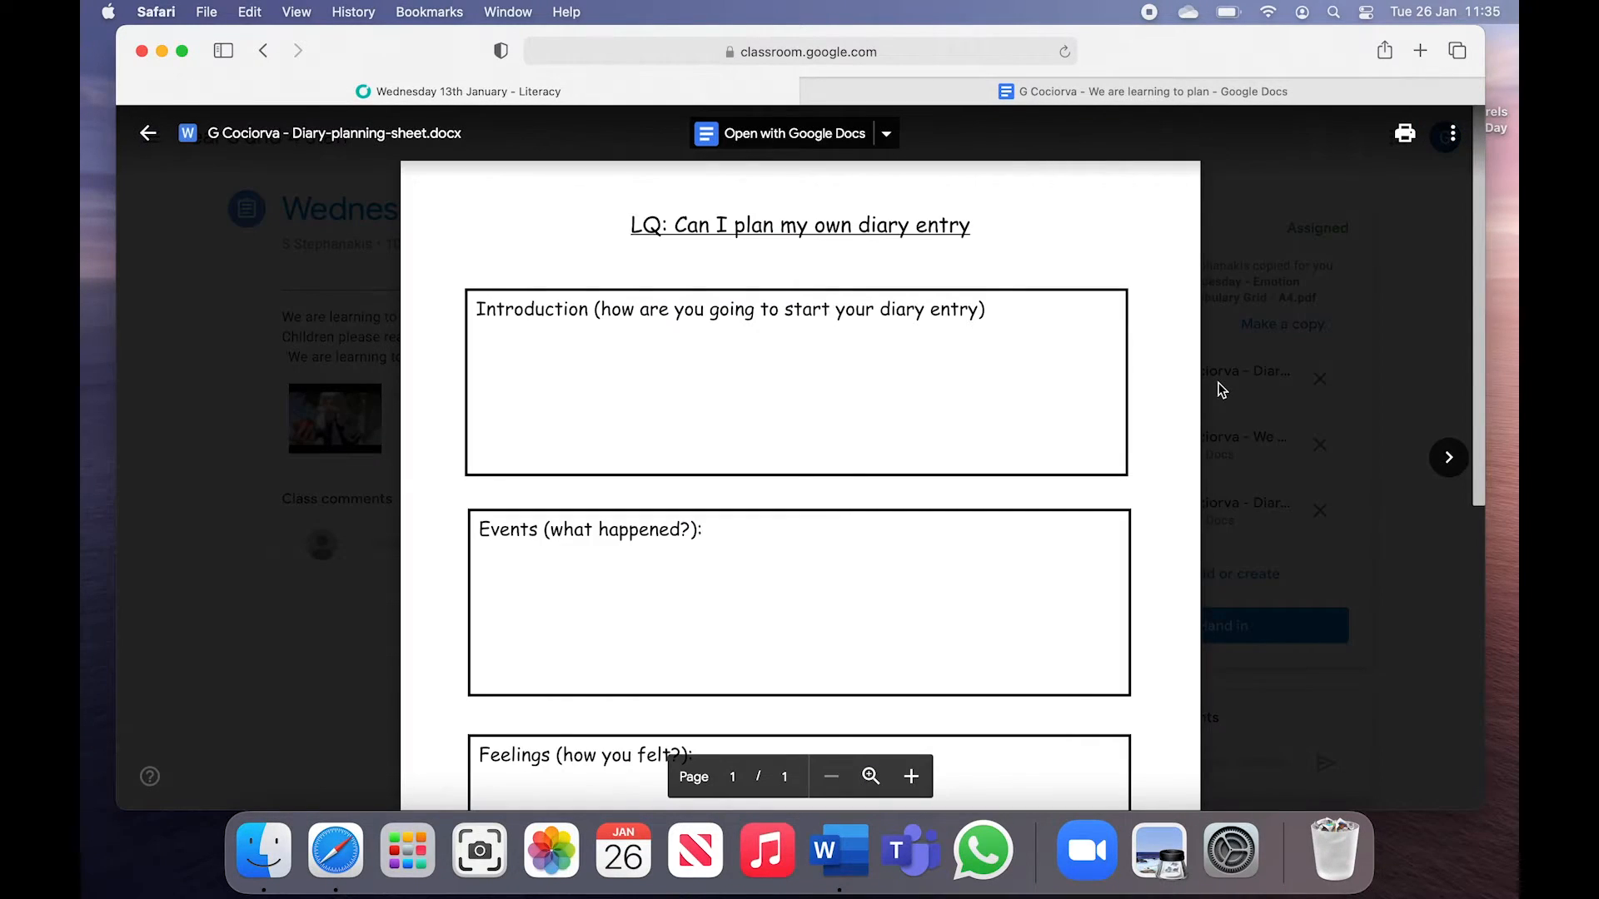
pyautogui.click(1219, 388)
pyautogui.click(1324, 385)
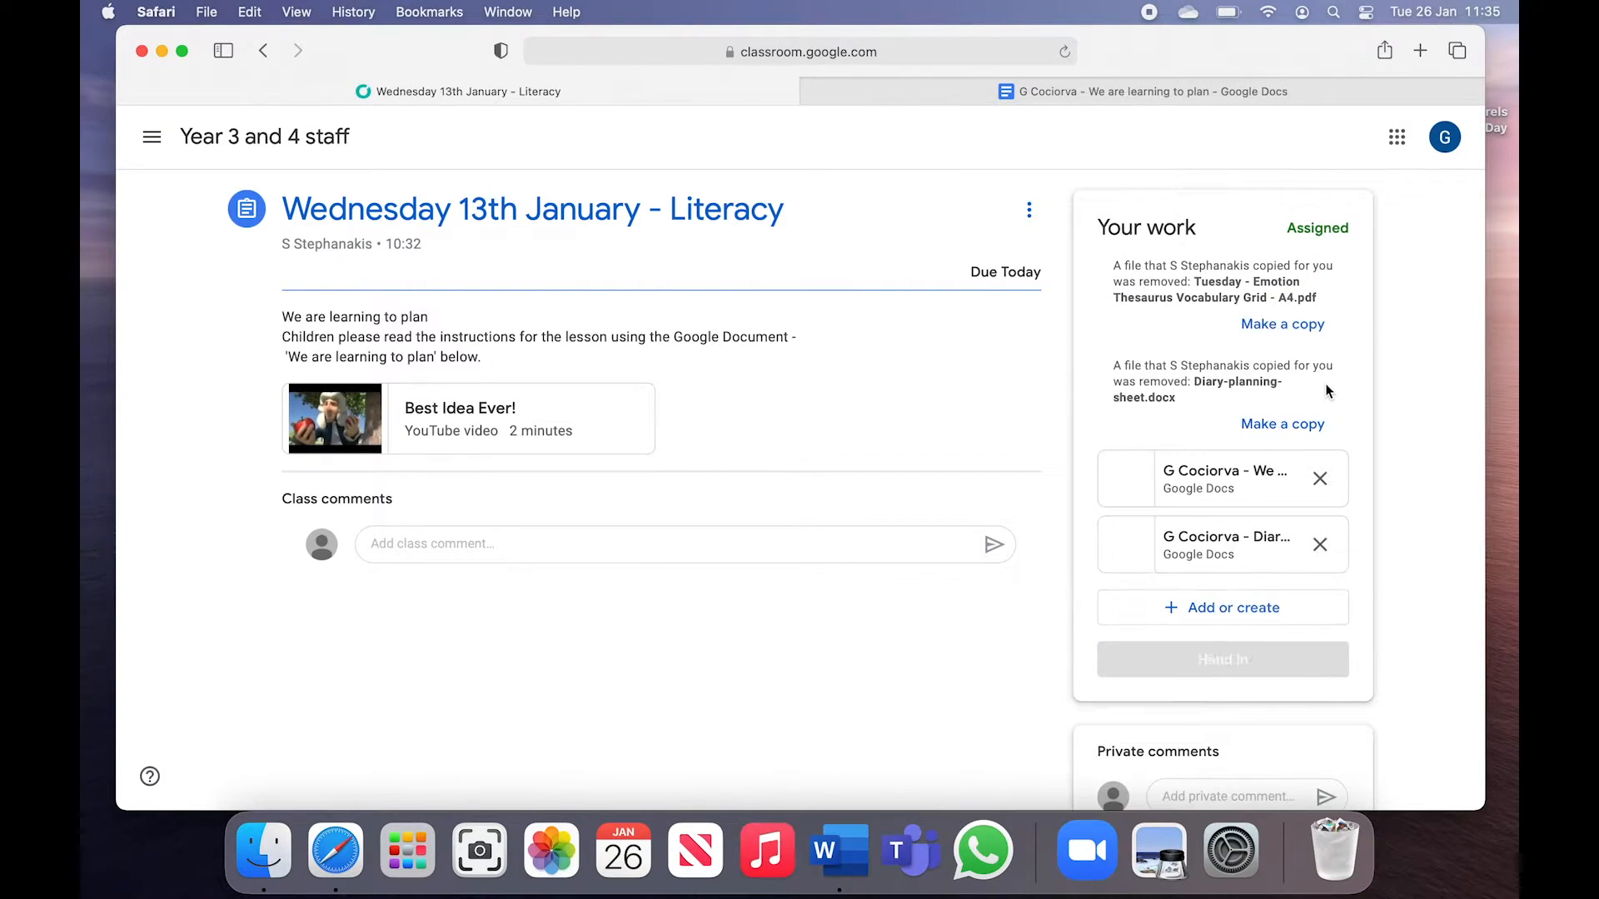
# - Check the "We are learning to plan" document, then remove it from the assignment's attached work
pyautogui.scroll(-2, 1327, 389)
pyautogui.click(1247, 433)
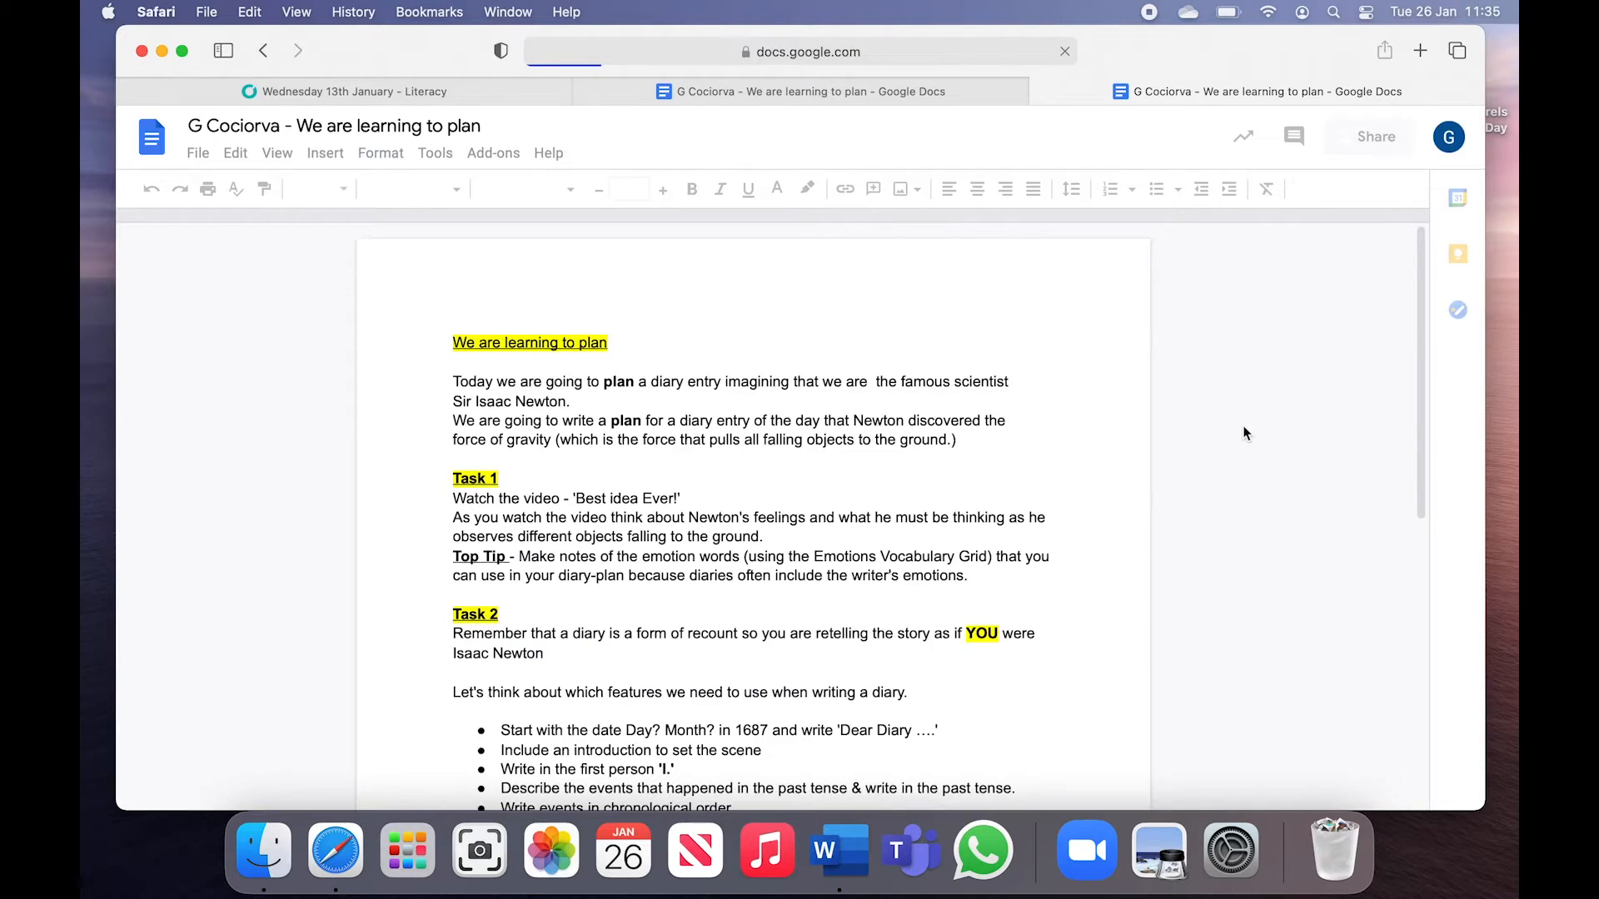
pyautogui.click(1041, 92)
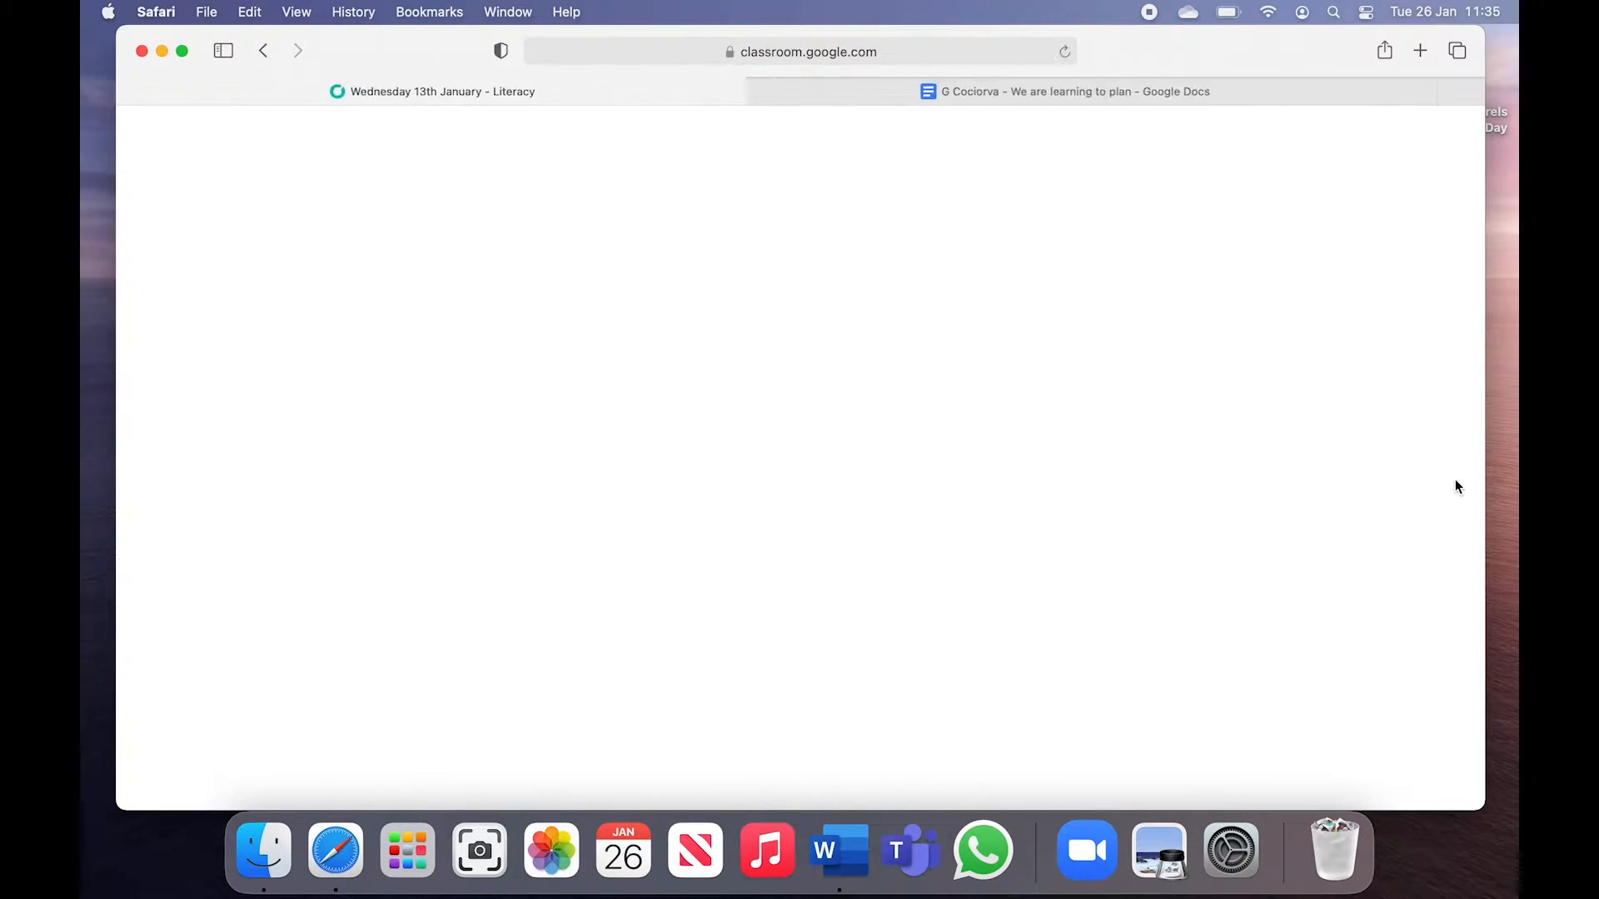
pyautogui.click(1169, 93)
pyautogui.click(623, 93)
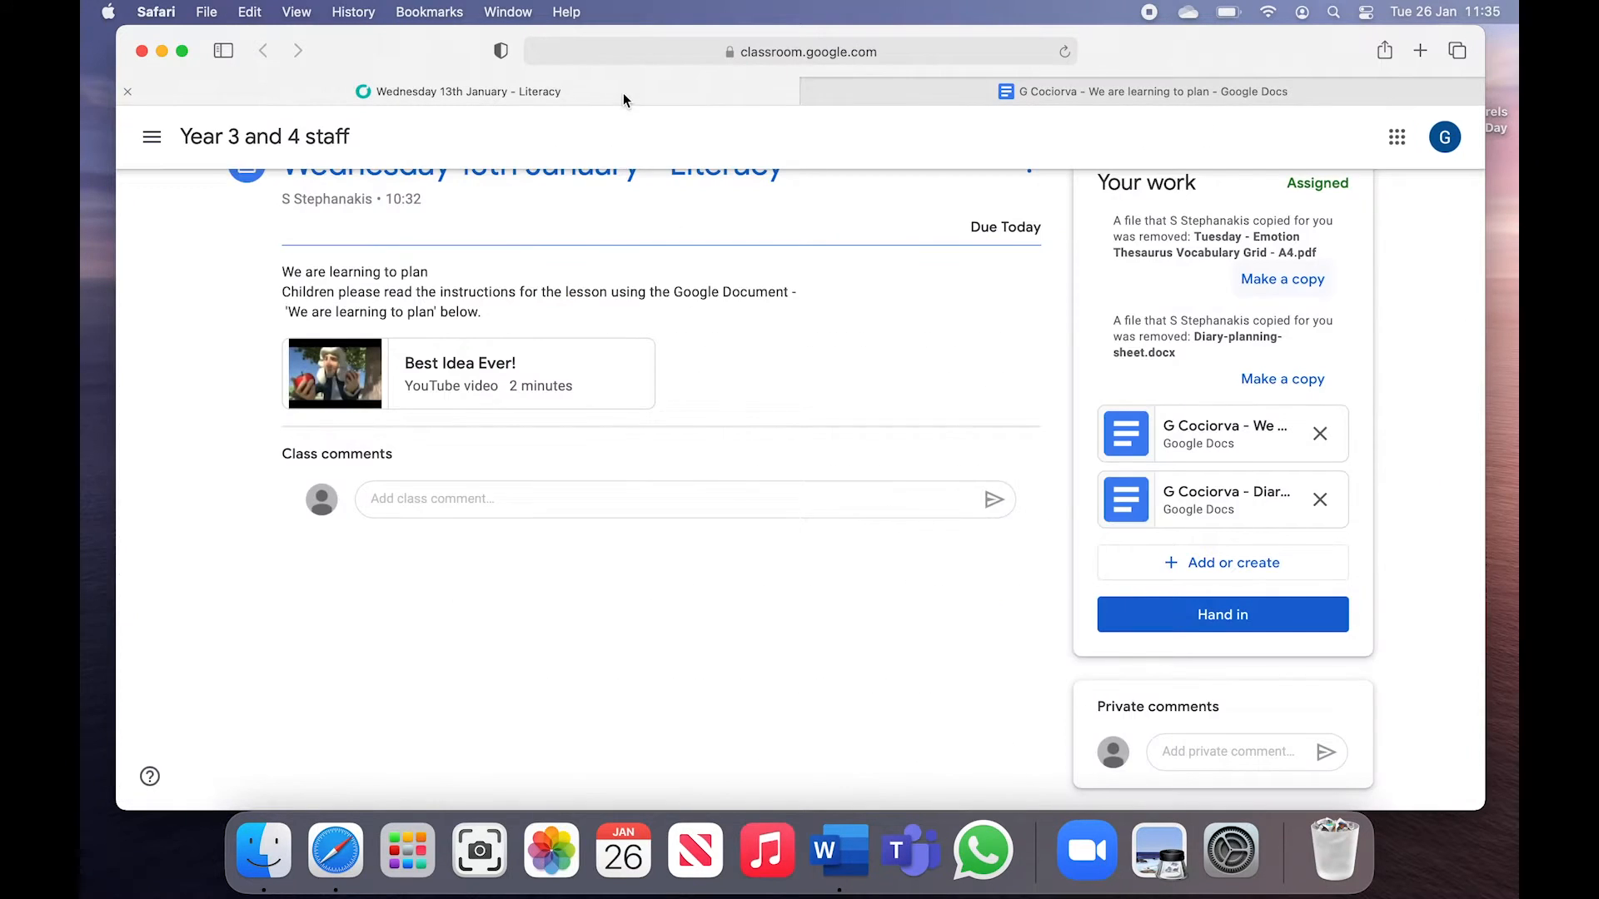
pyautogui.click(1321, 435)
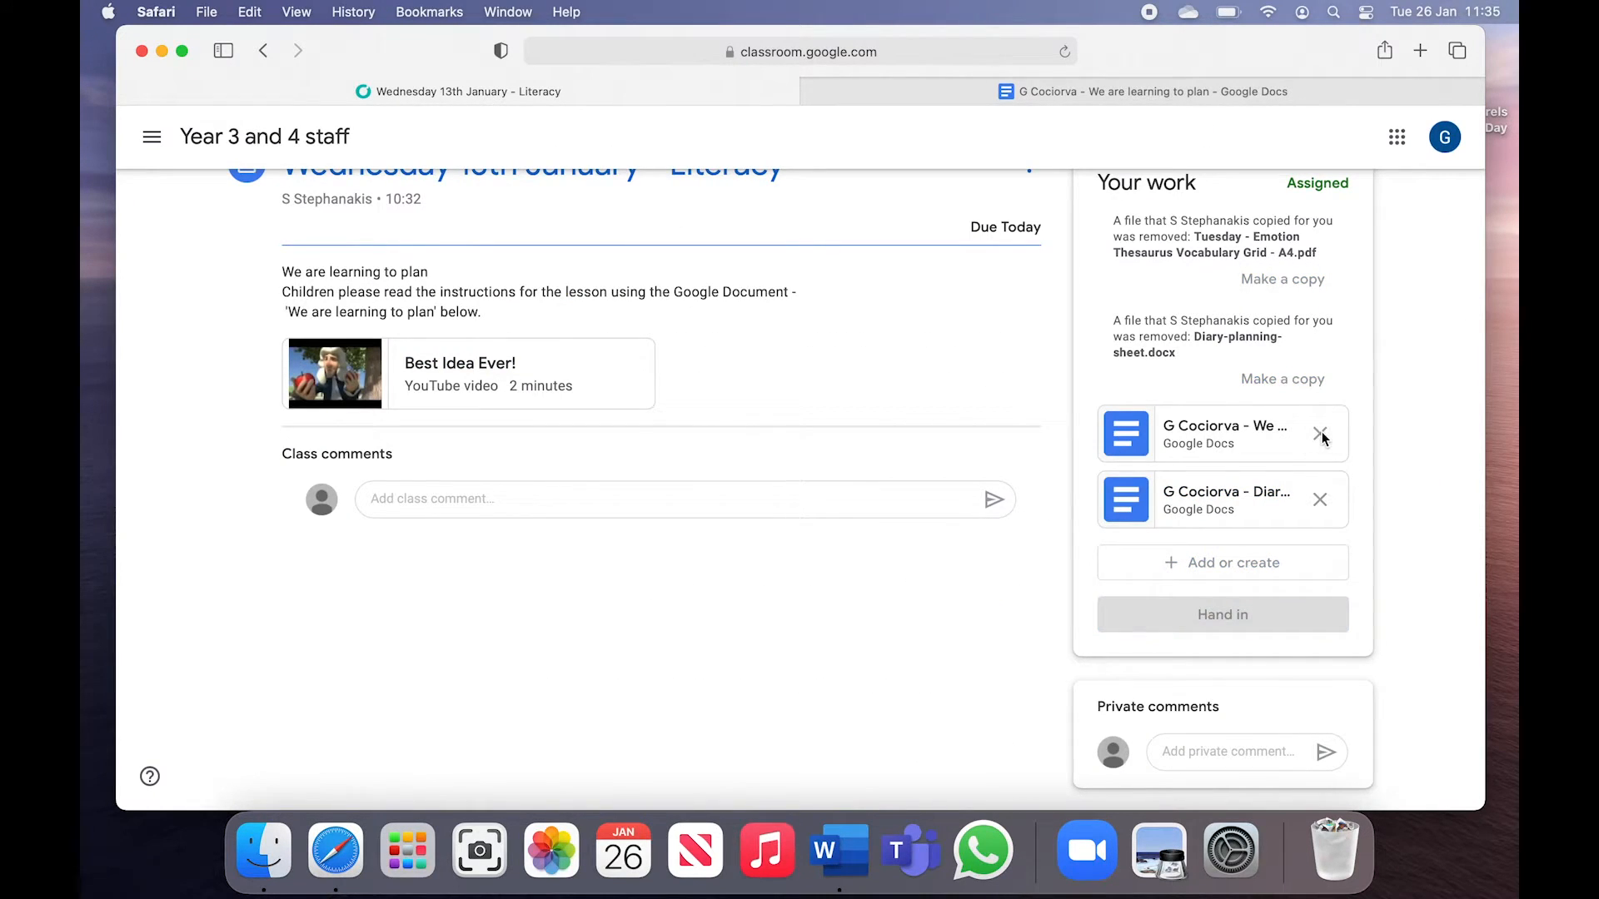
pyautogui.scroll(-2, 1119, 448)
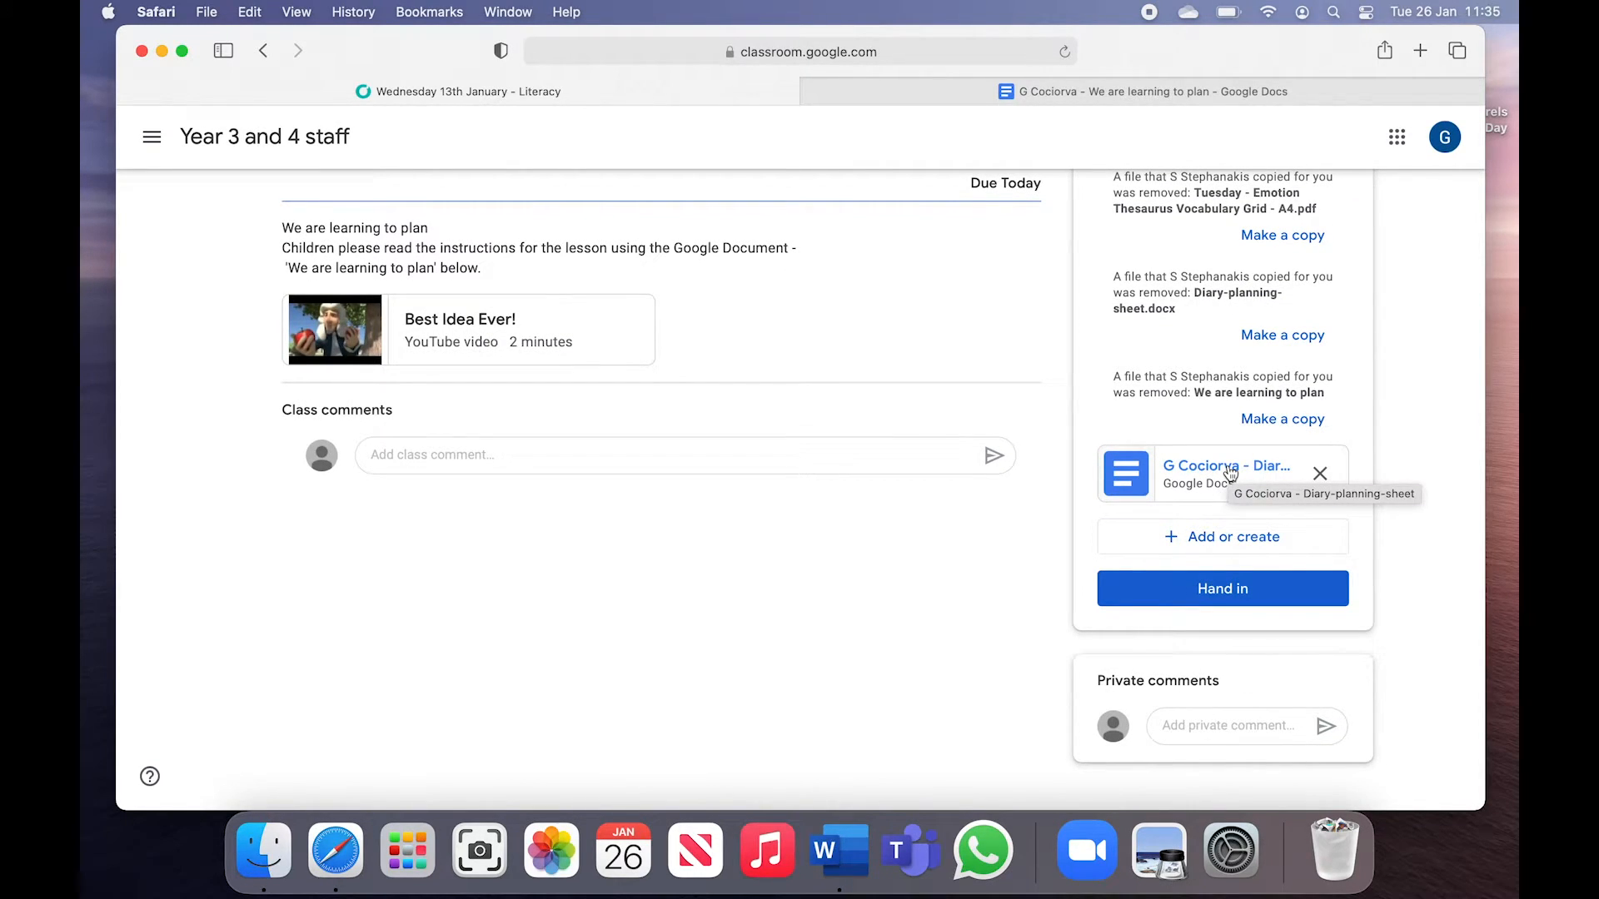
pyautogui.click(1240, 537)
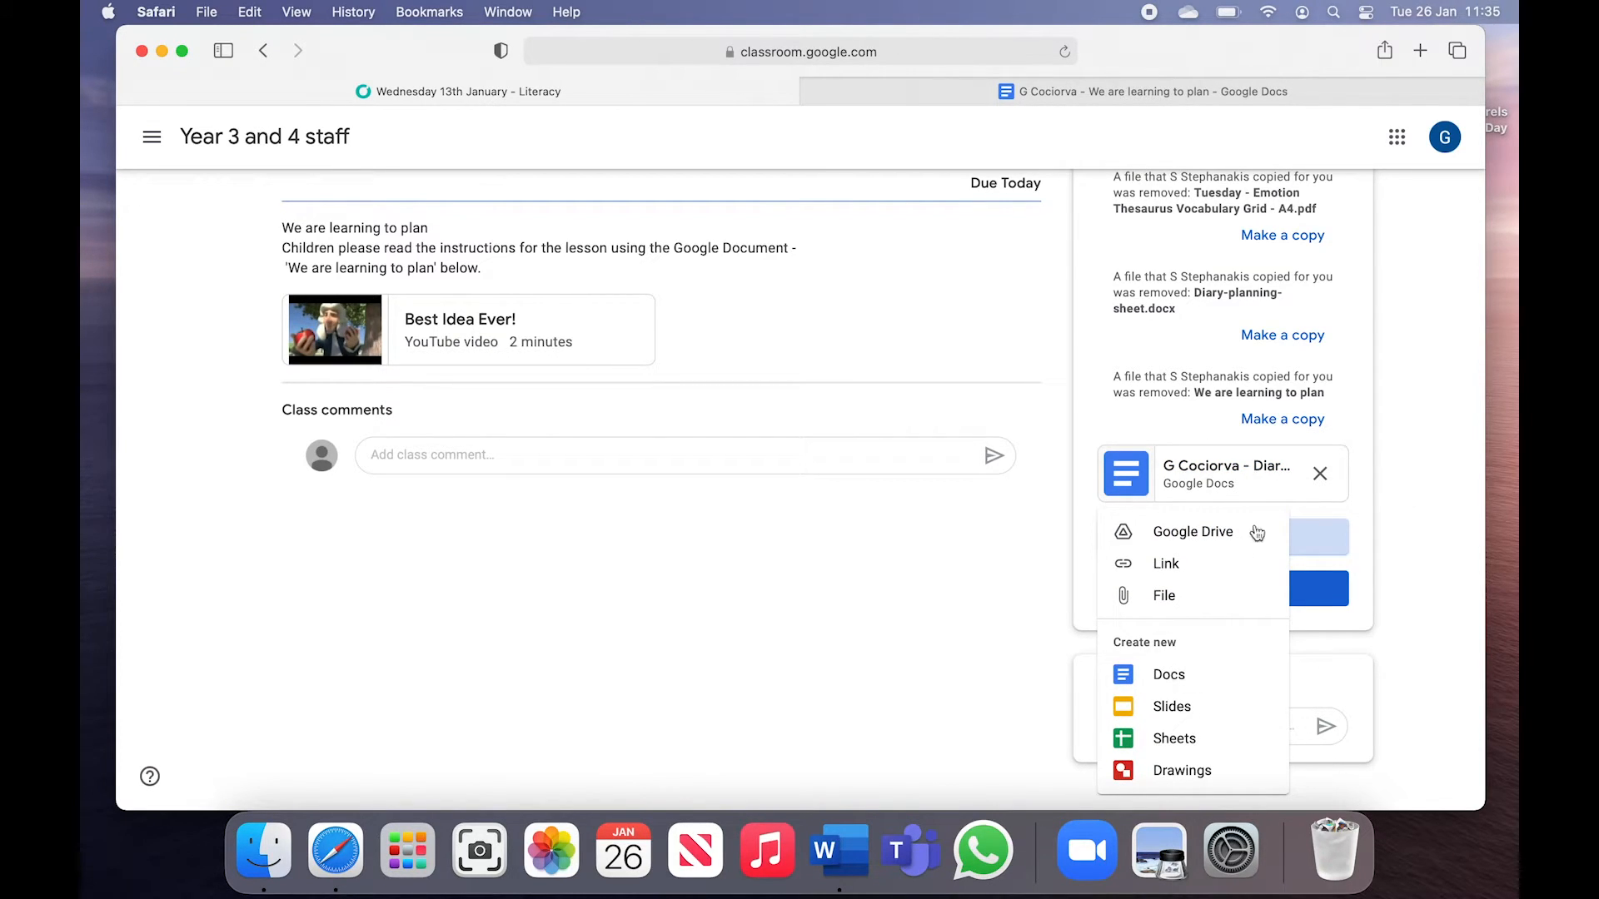
pyautogui.click(1327, 488)
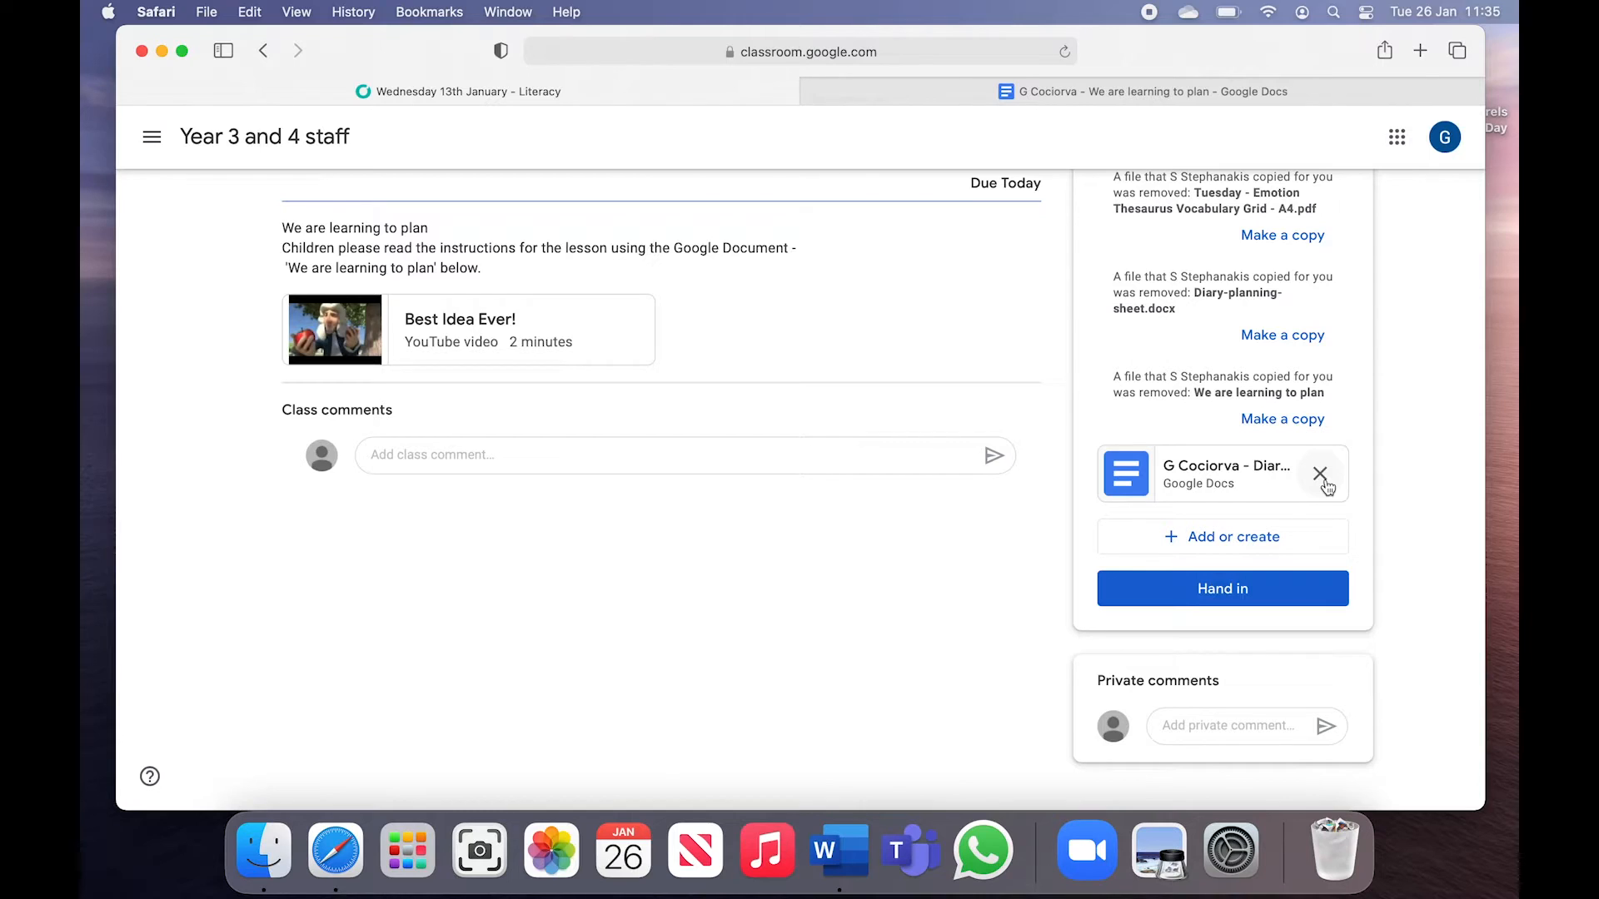
# - Remove the Diary-planning-sheet Google Doc from the assignment's attached work, and review the task instructions in the "We are learning to plan" document
pyautogui.click(1327, 488)
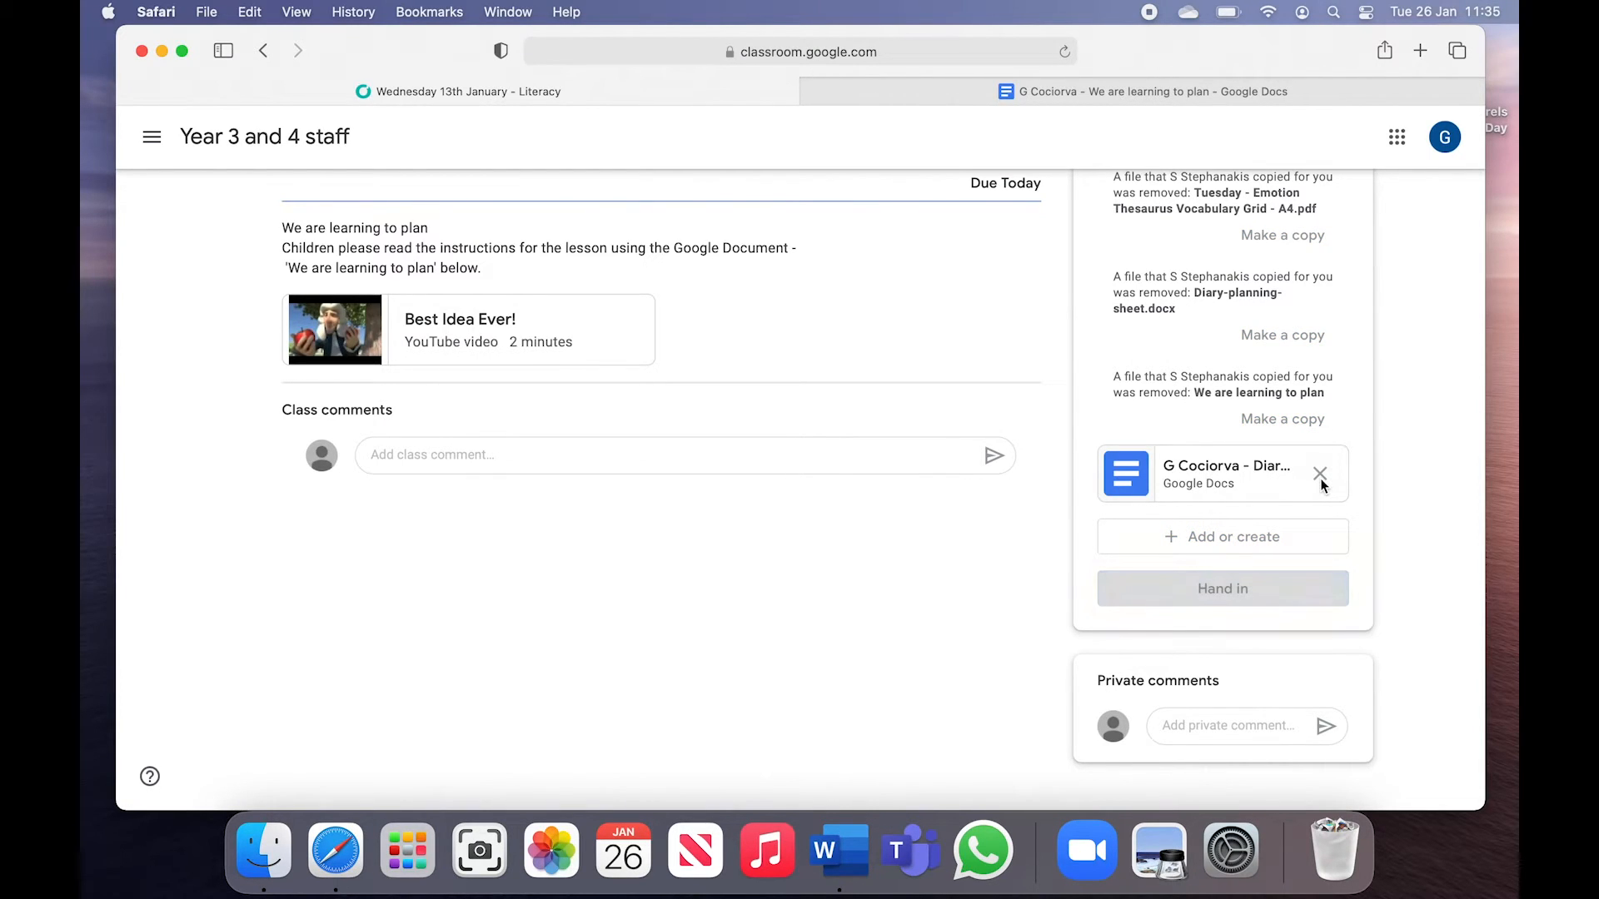
pyautogui.click(1258, 533)
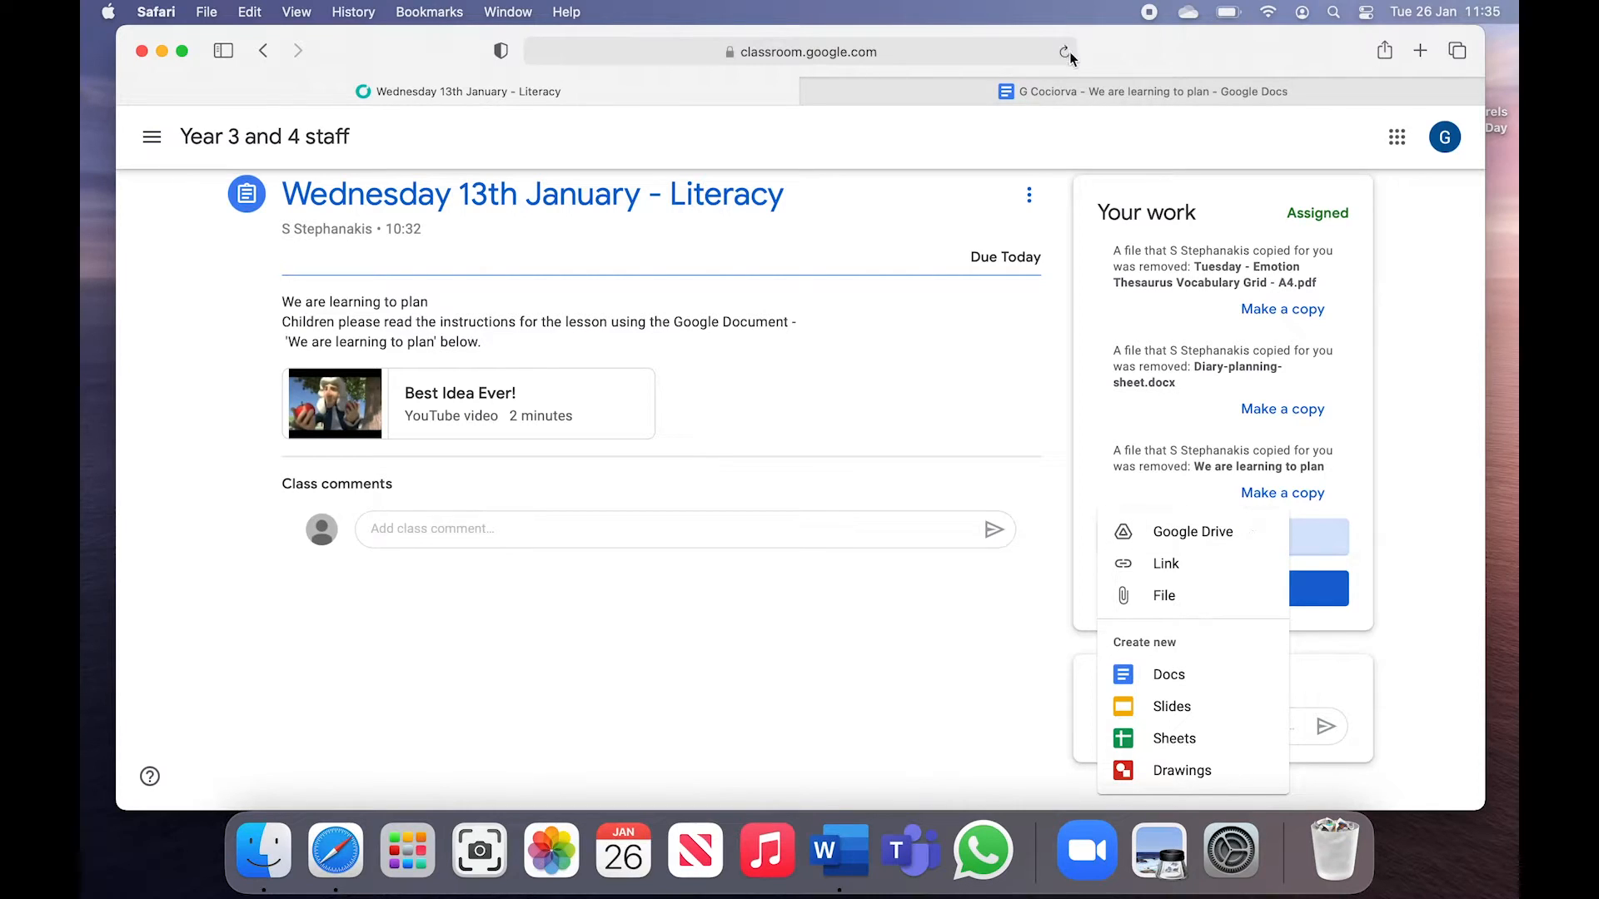
pyautogui.click(1086, 92)
pyautogui.scroll(-6, 649, 599)
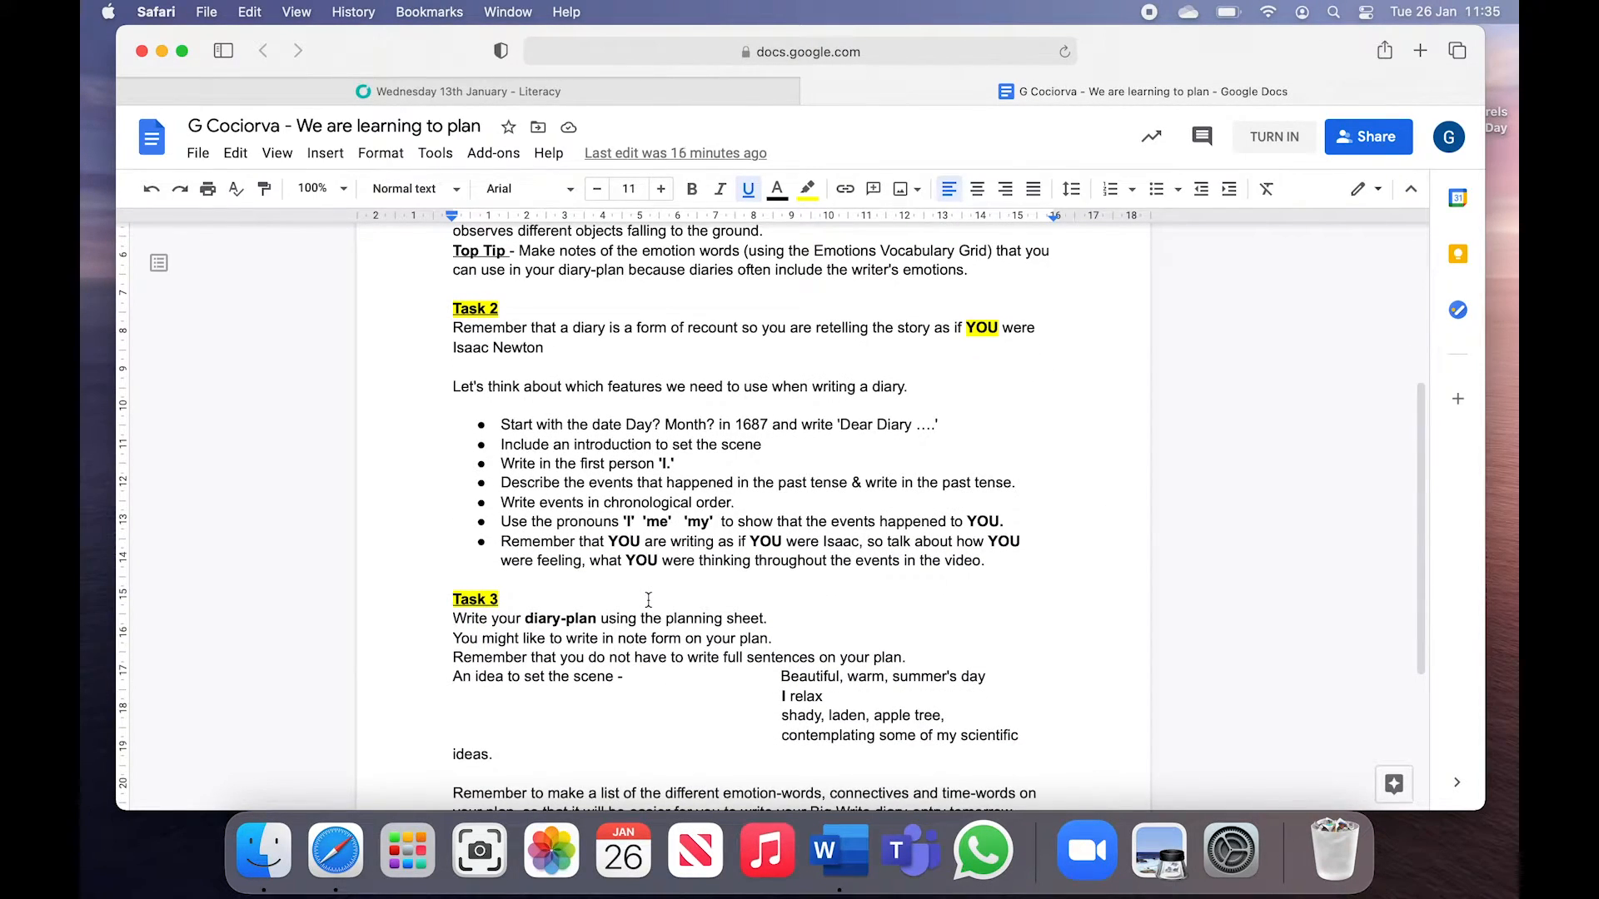
pyautogui.scroll(1, 649, 599)
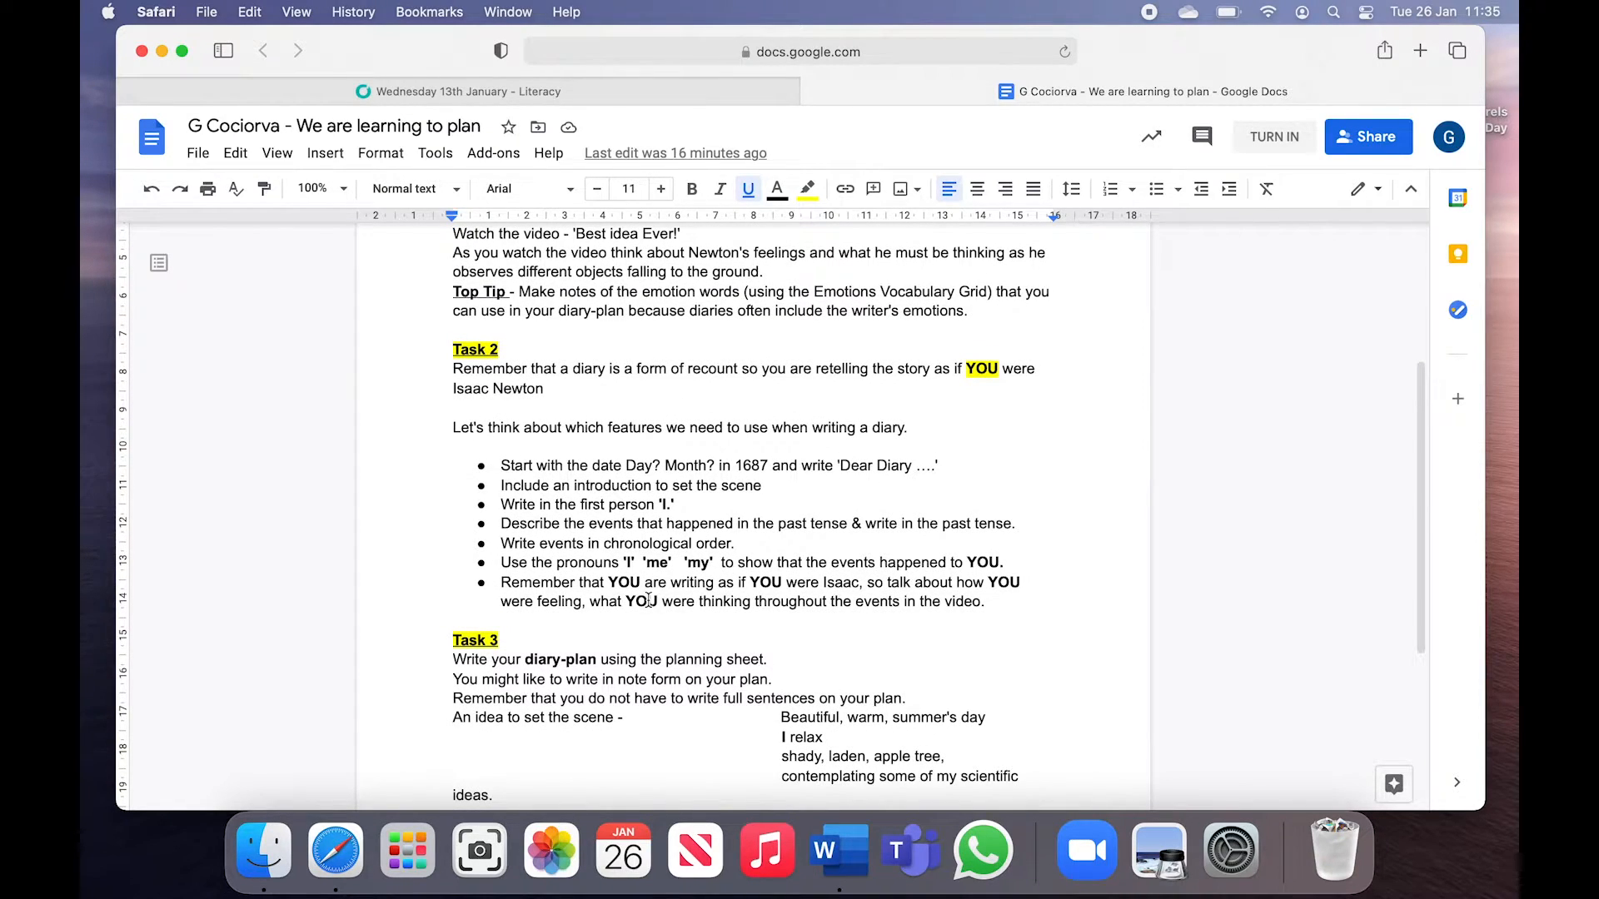
pyautogui.click(676, 80)
pyautogui.click(1386, 575)
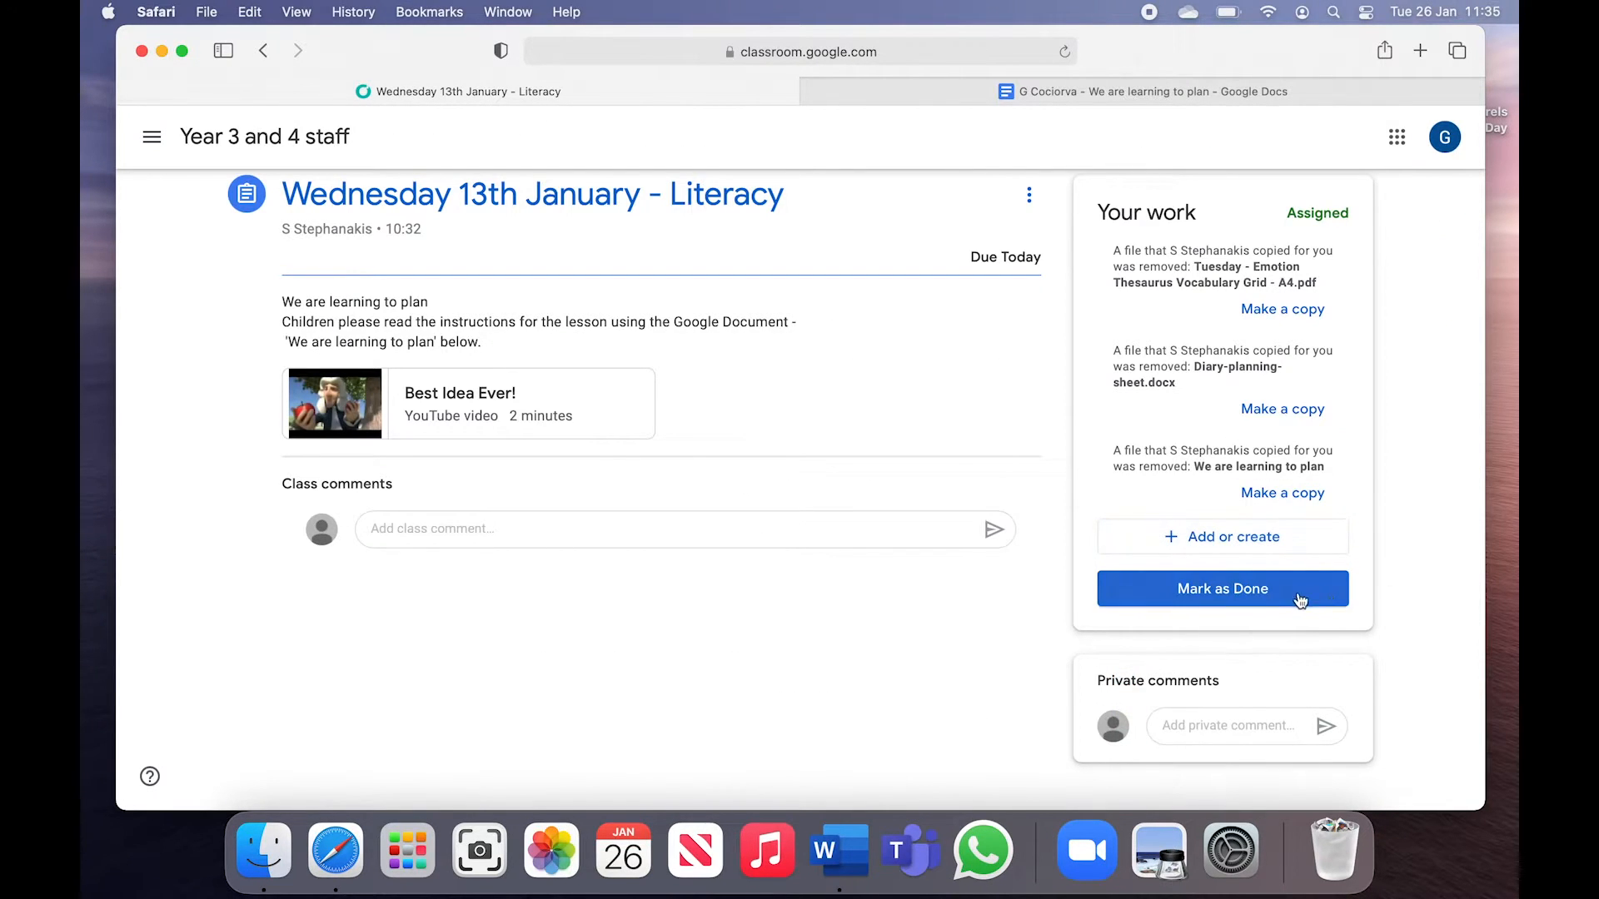
# - Look at the file upload and link options for adding work to the assignment, cancelling both without adding anything
pyautogui.click(1225, 553)
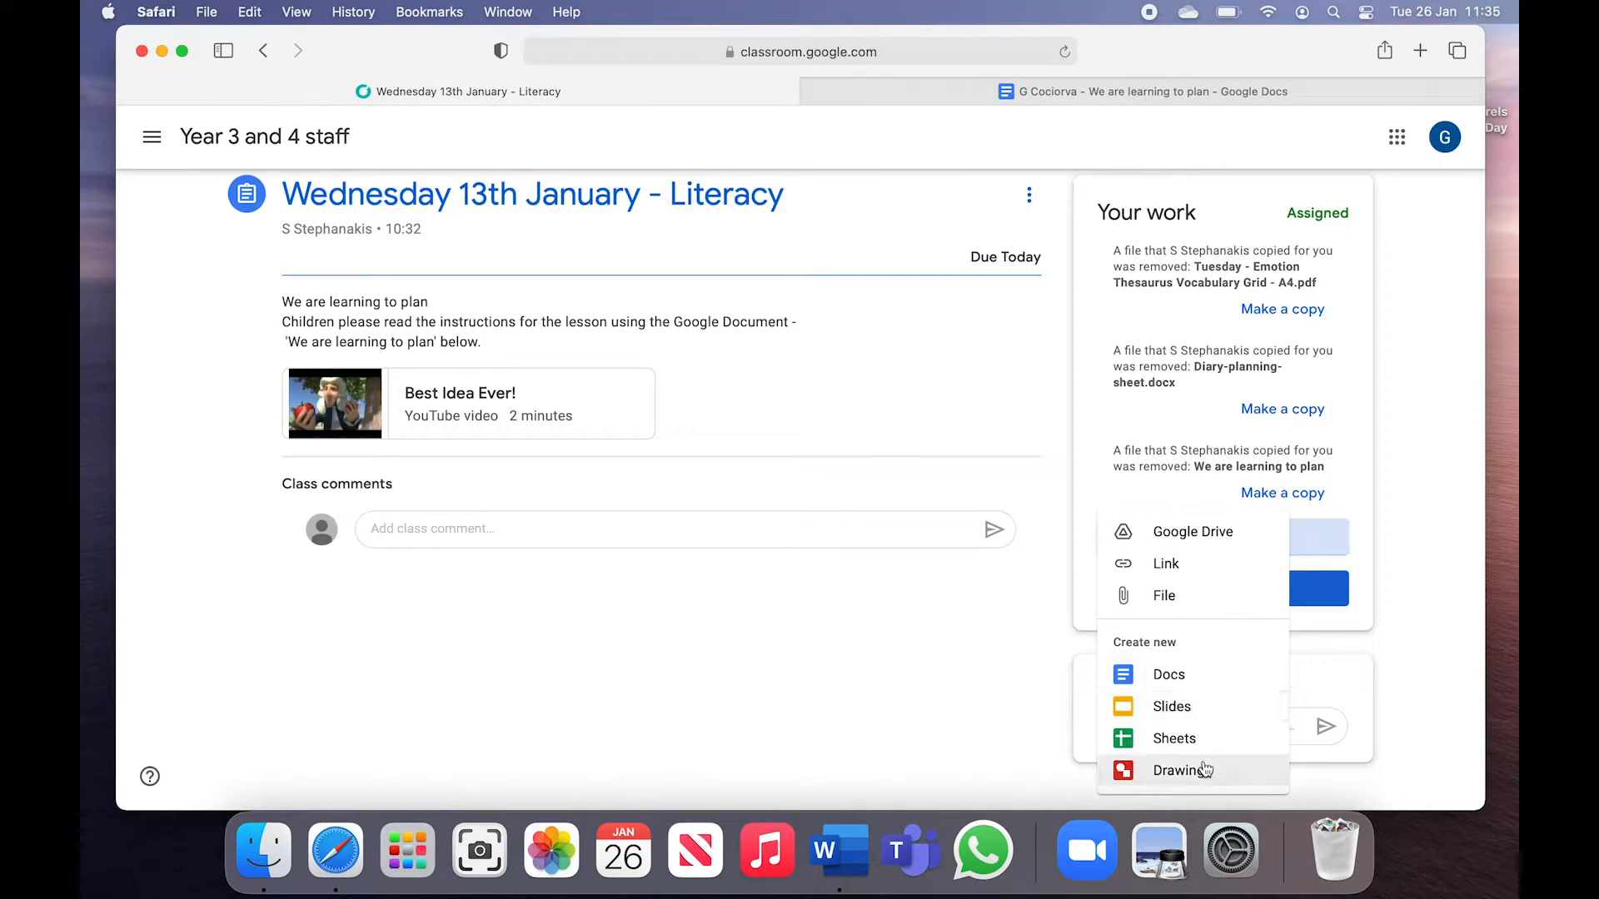
pyautogui.click(1204, 602)
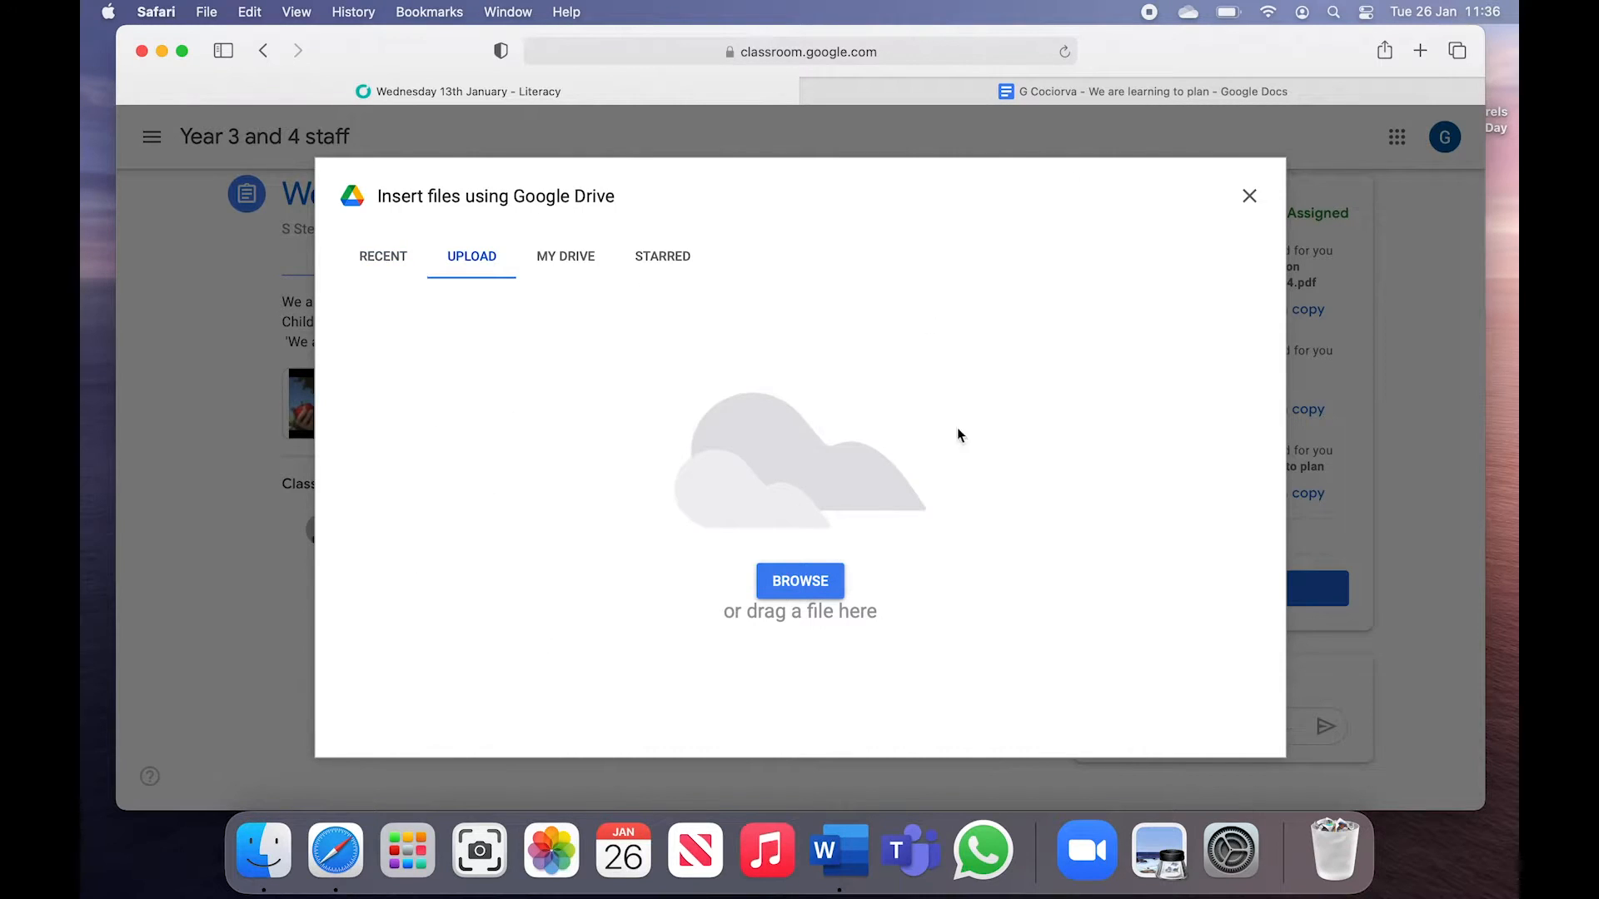
pyautogui.click(1249, 196)
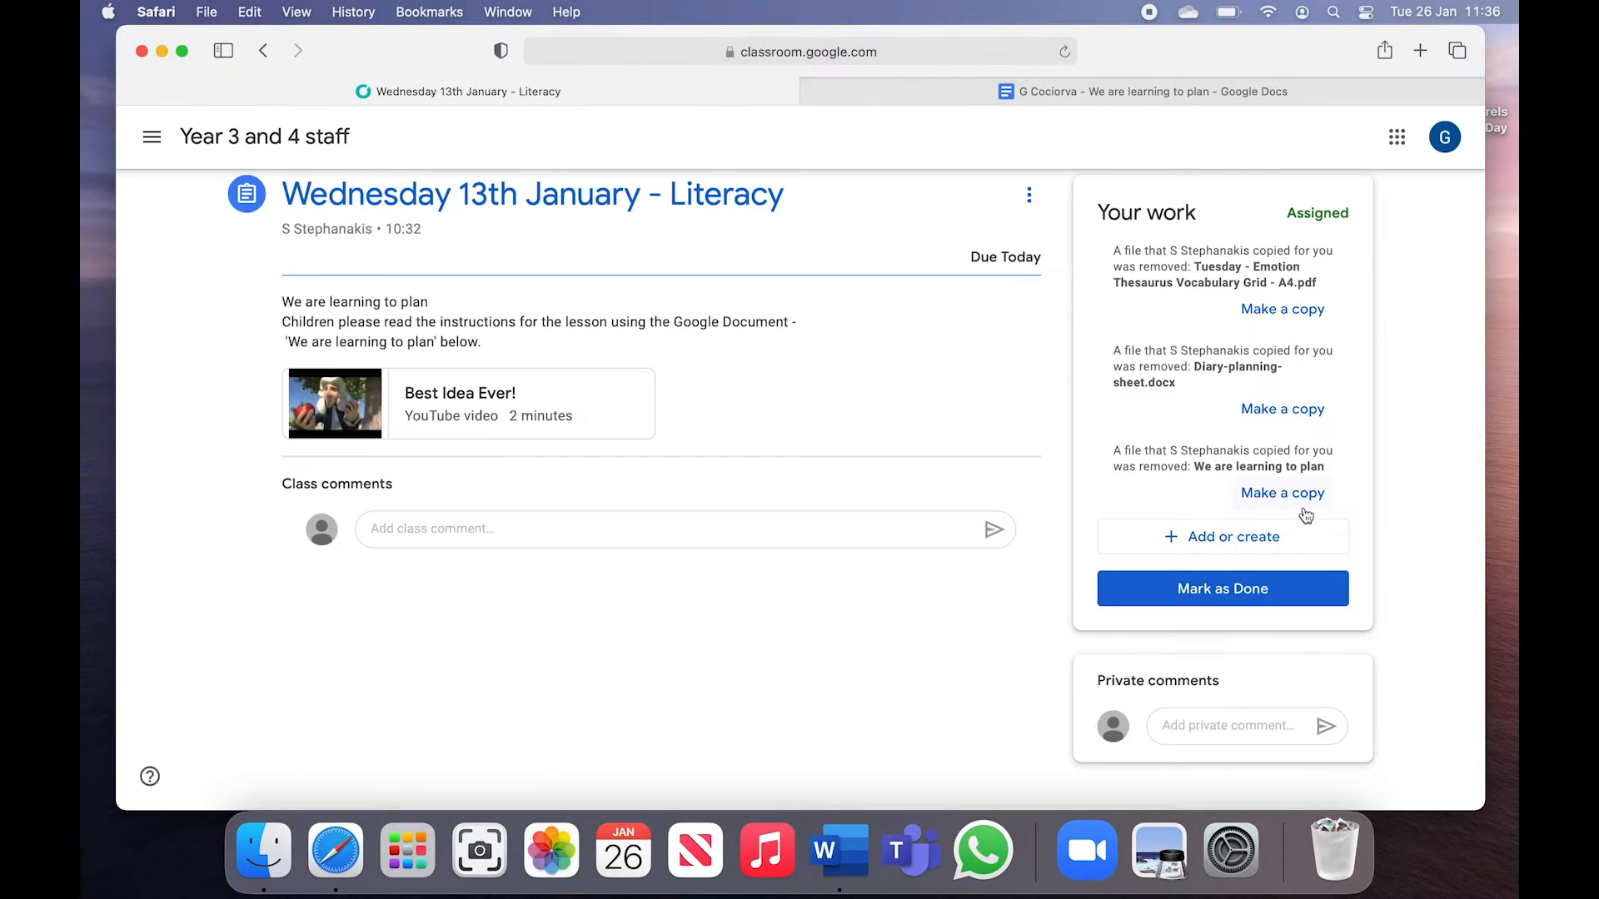
pyautogui.click(1255, 536)
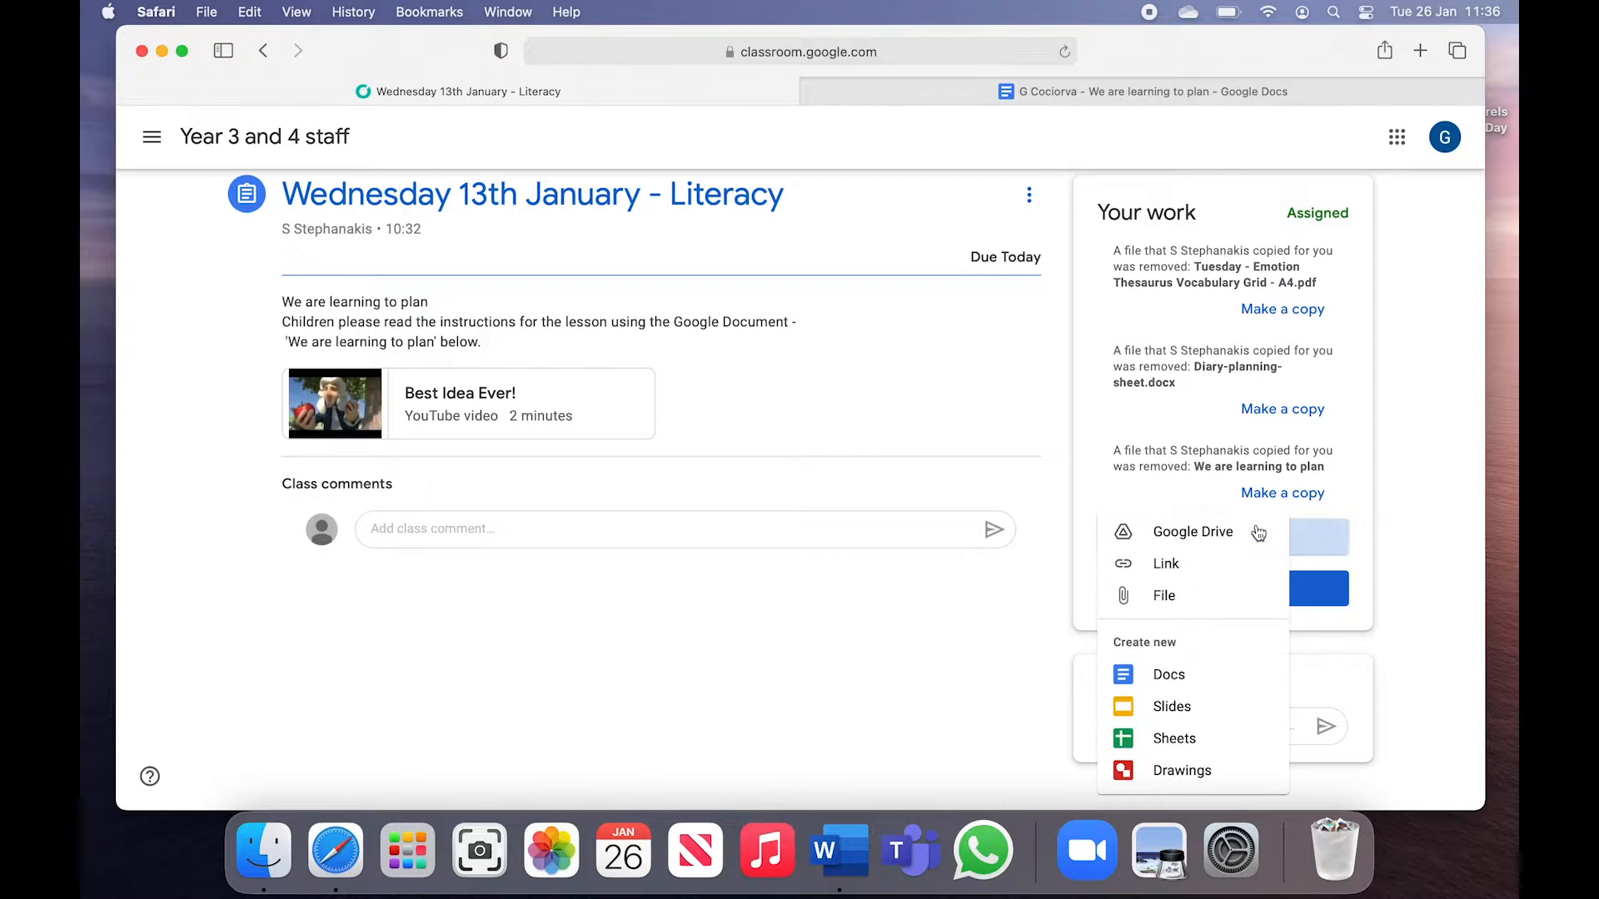
pyautogui.click(1170, 566)
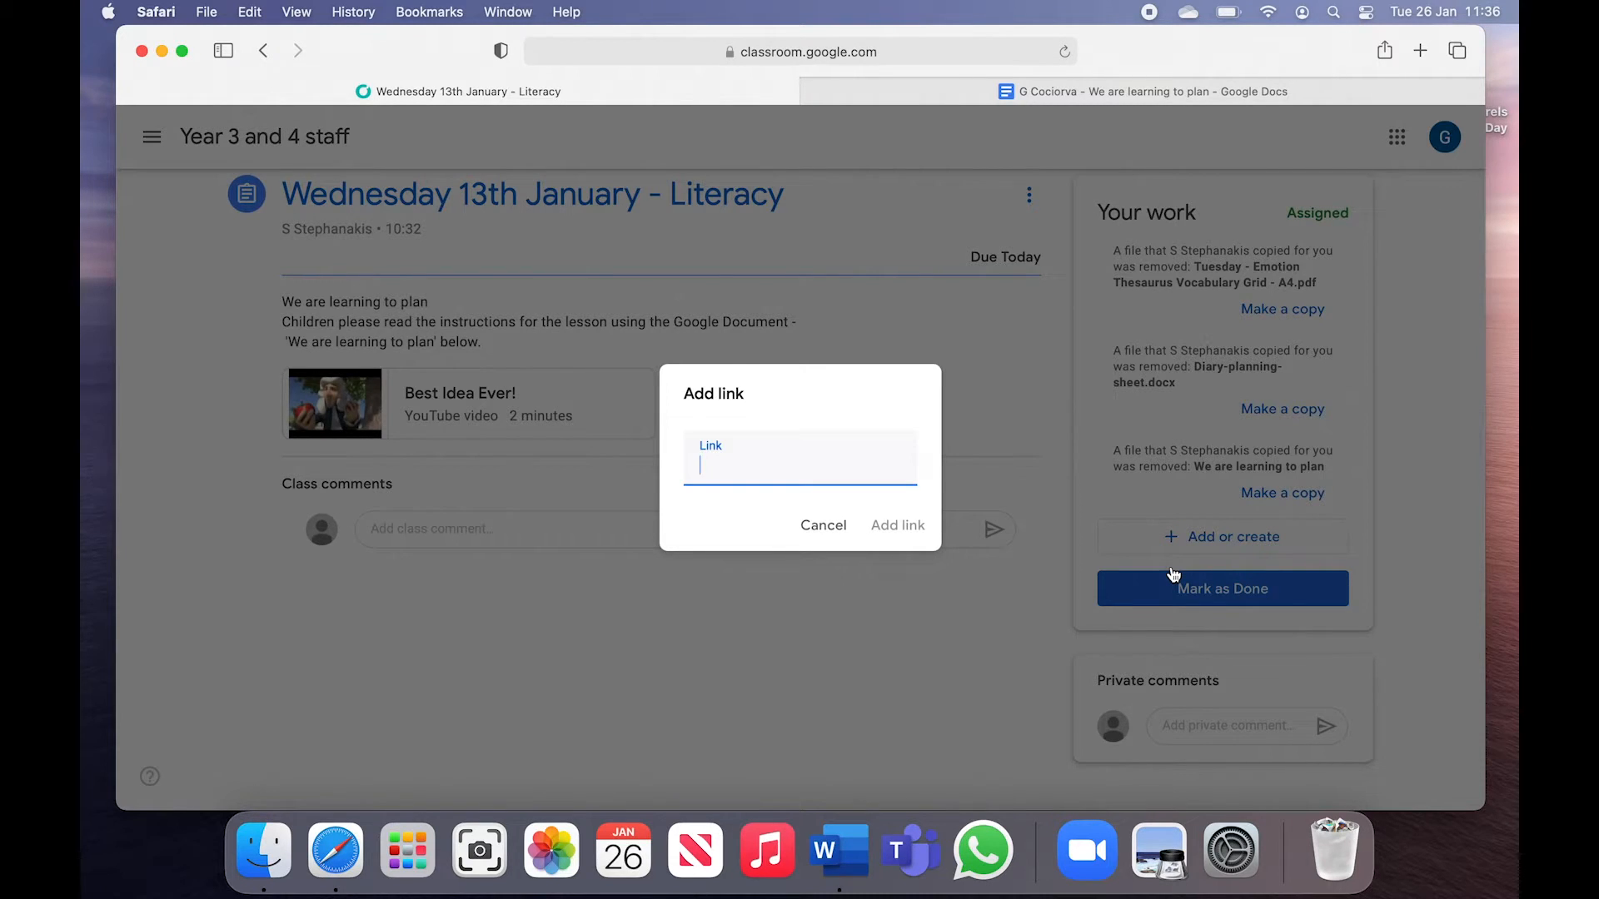
pyautogui.click(825, 525)
# - Create a new Google Doc from the assignment containing the text "jhcasnkdaspkaxopaskodhfasfano", then close it and remove it from the attached work
pyautogui.click(1286, 537)
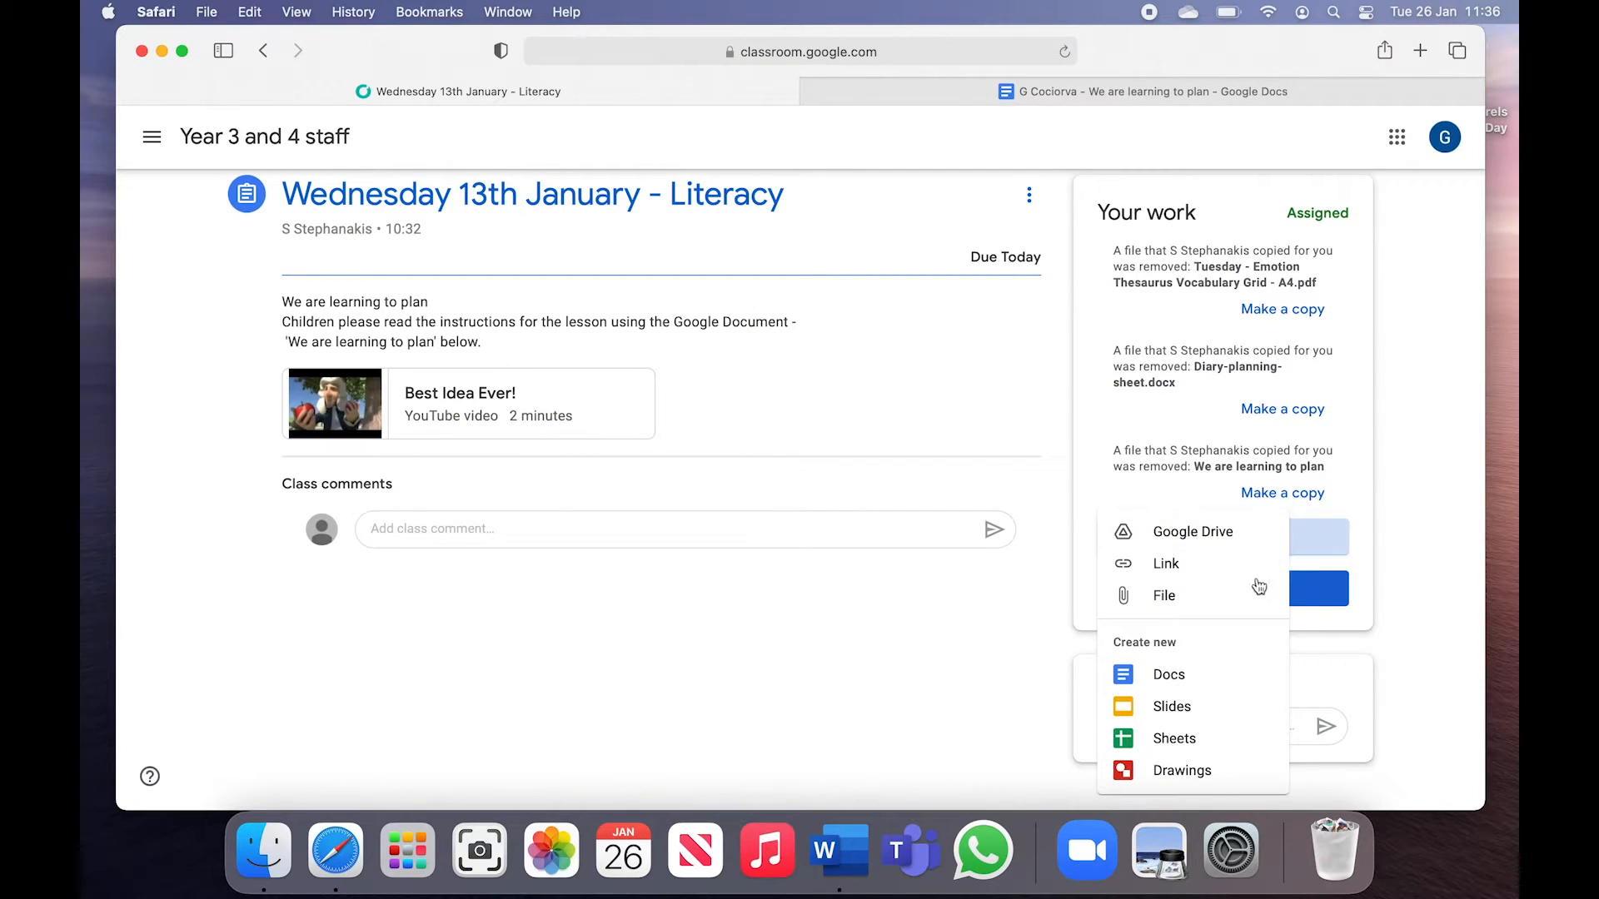
pyautogui.click(1165, 678)
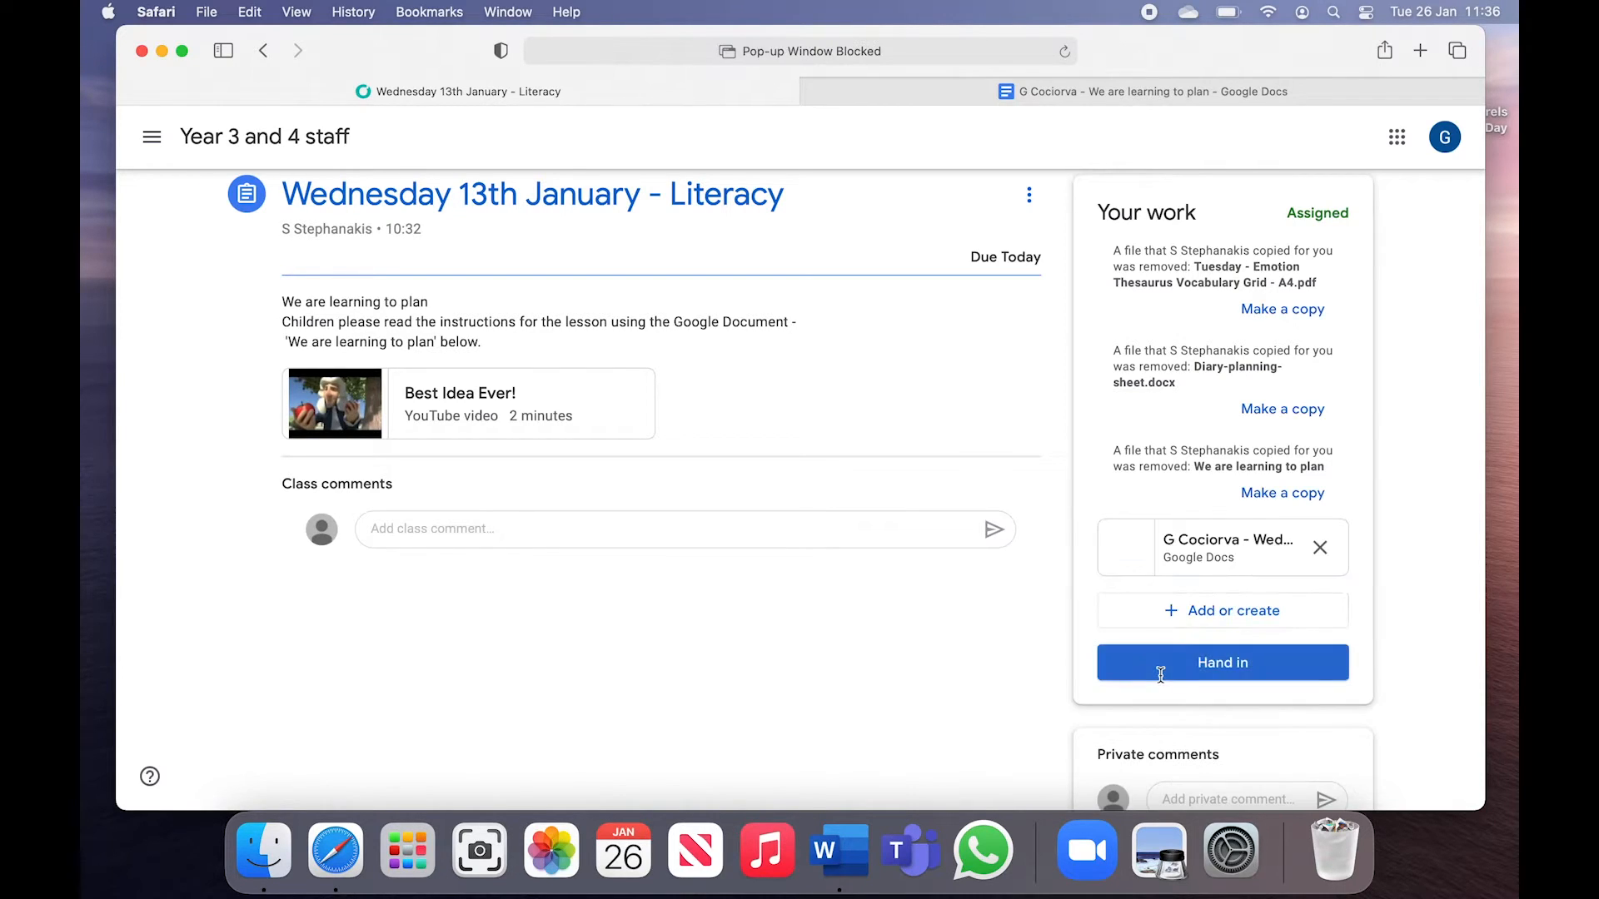
pyautogui.click(1220, 553)
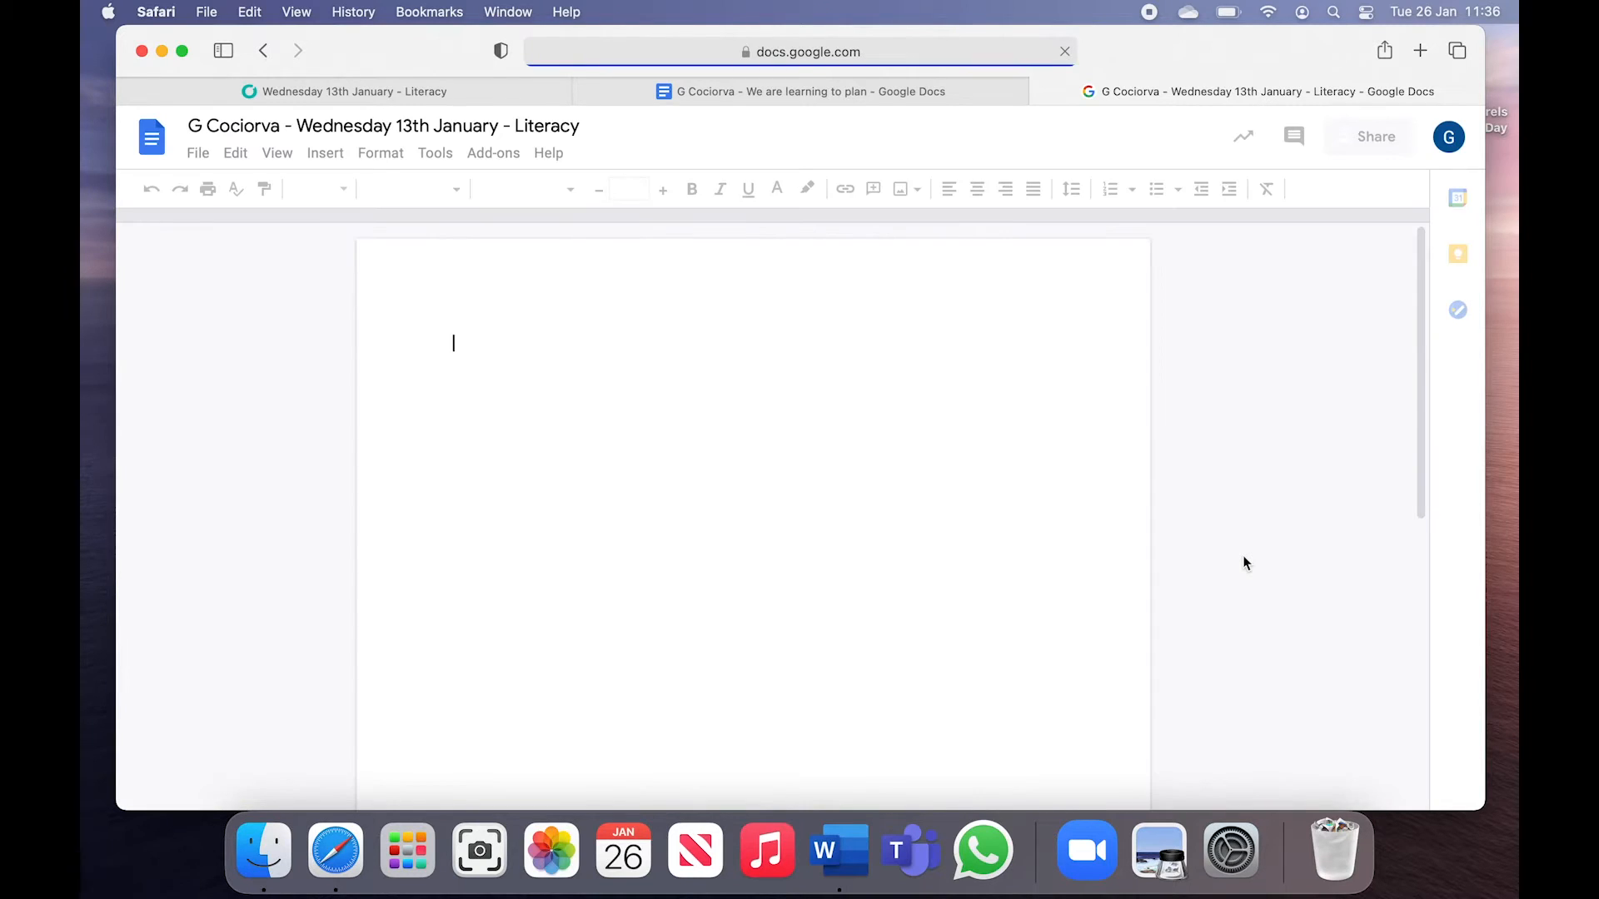
pyautogui.write('jhc')
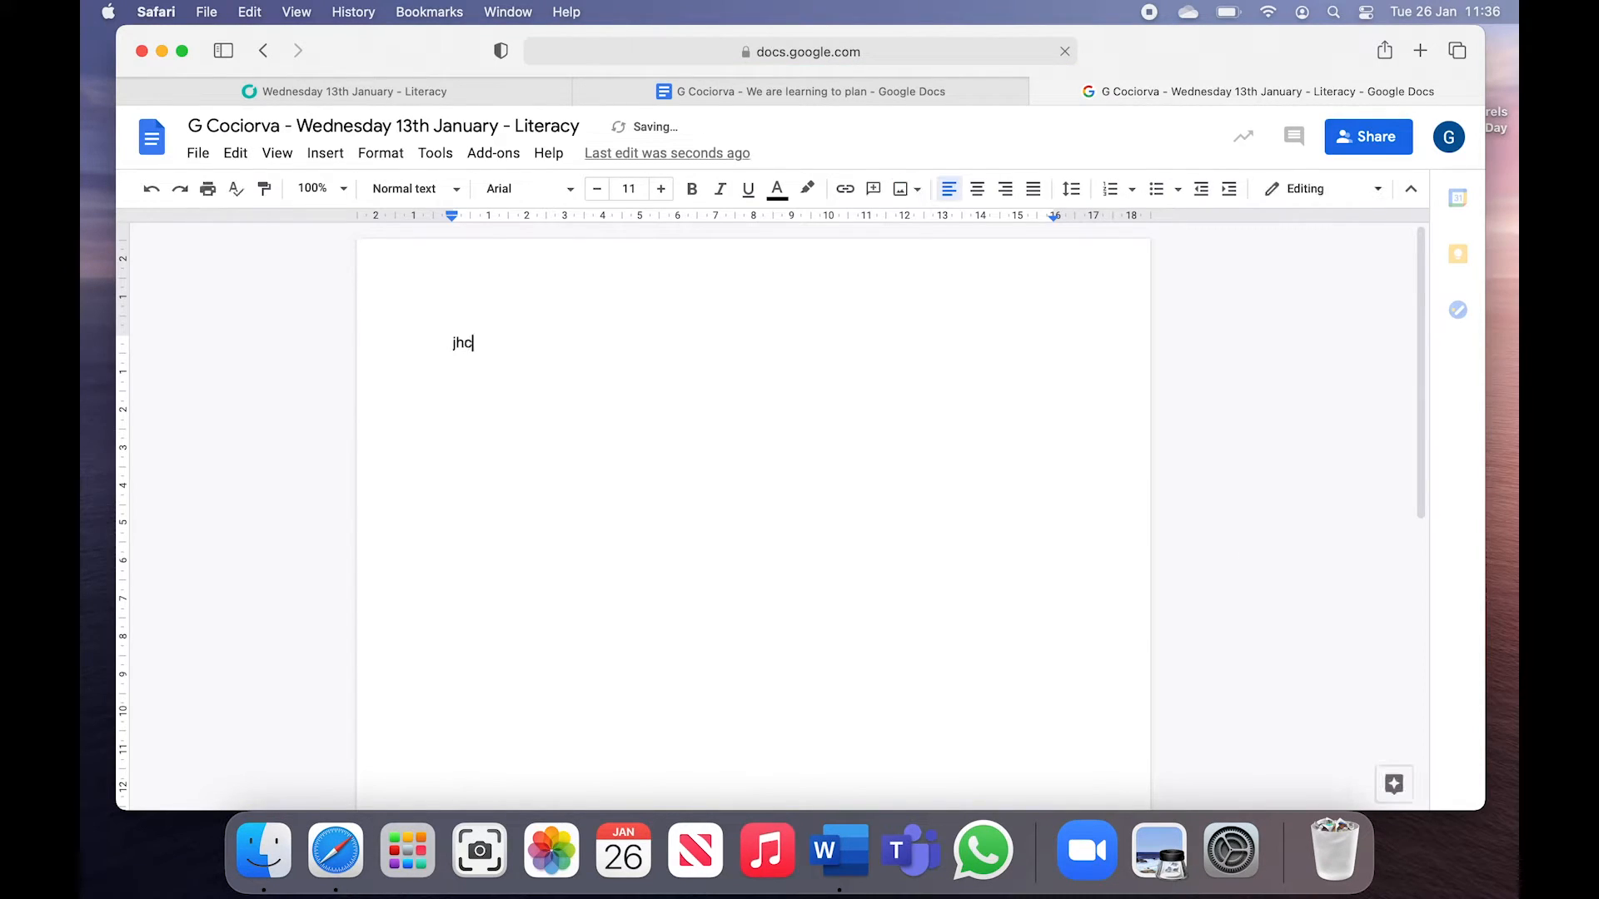
pyautogui.write('asnkdaspk')
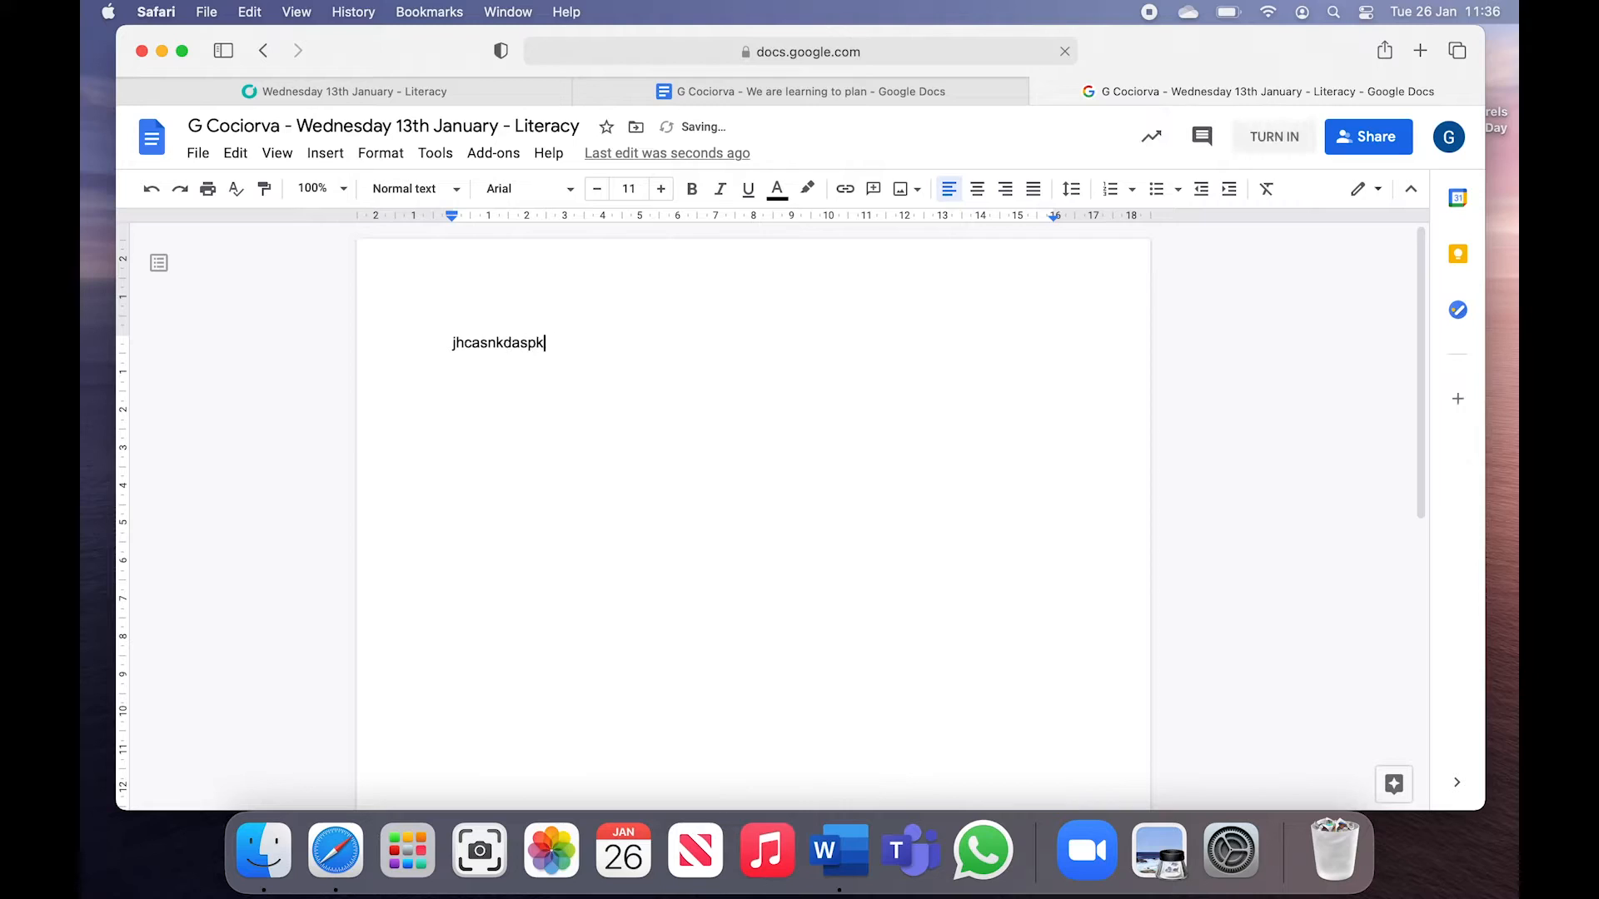
pyautogui.write('axopaskodhfasfano')
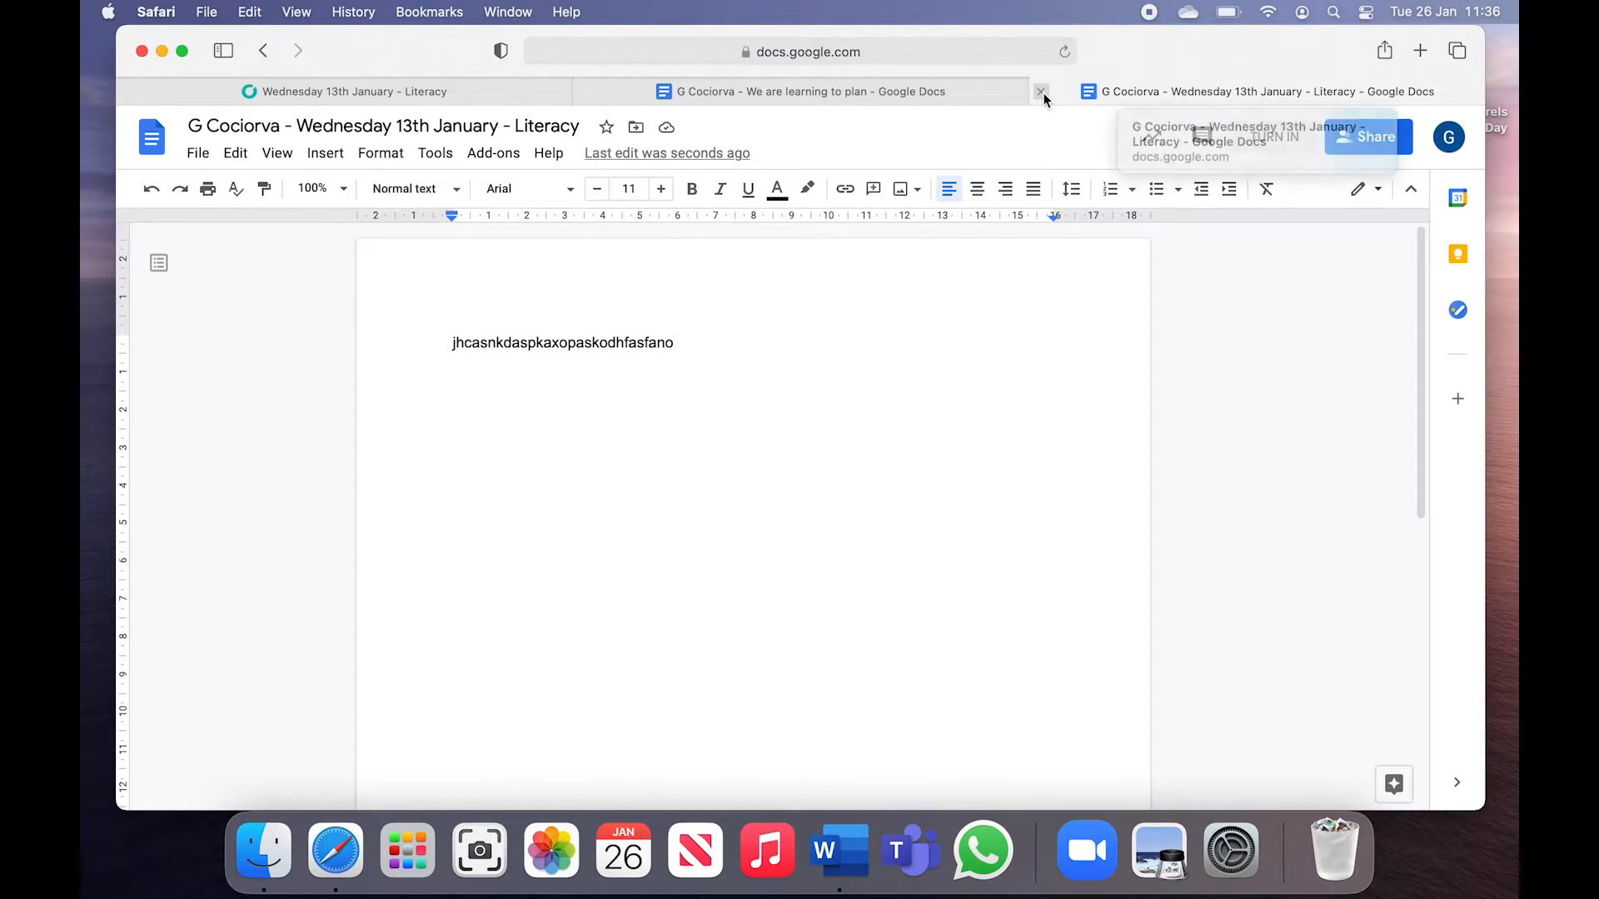
pyautogui.click(1042, 92)
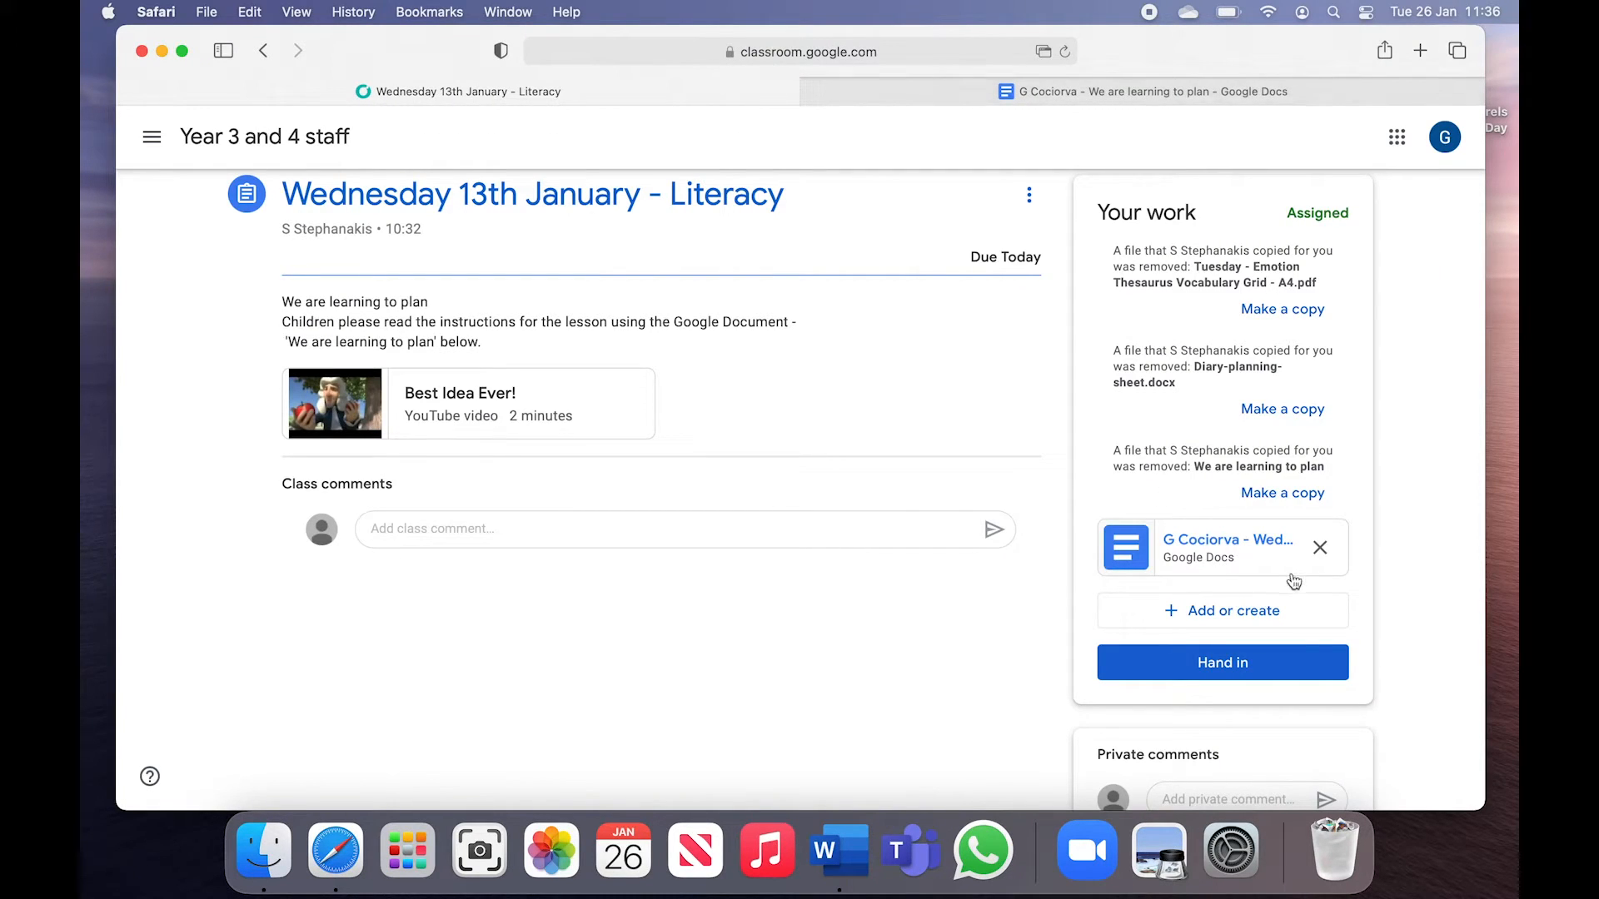
pyautogui.click(1319, 561)
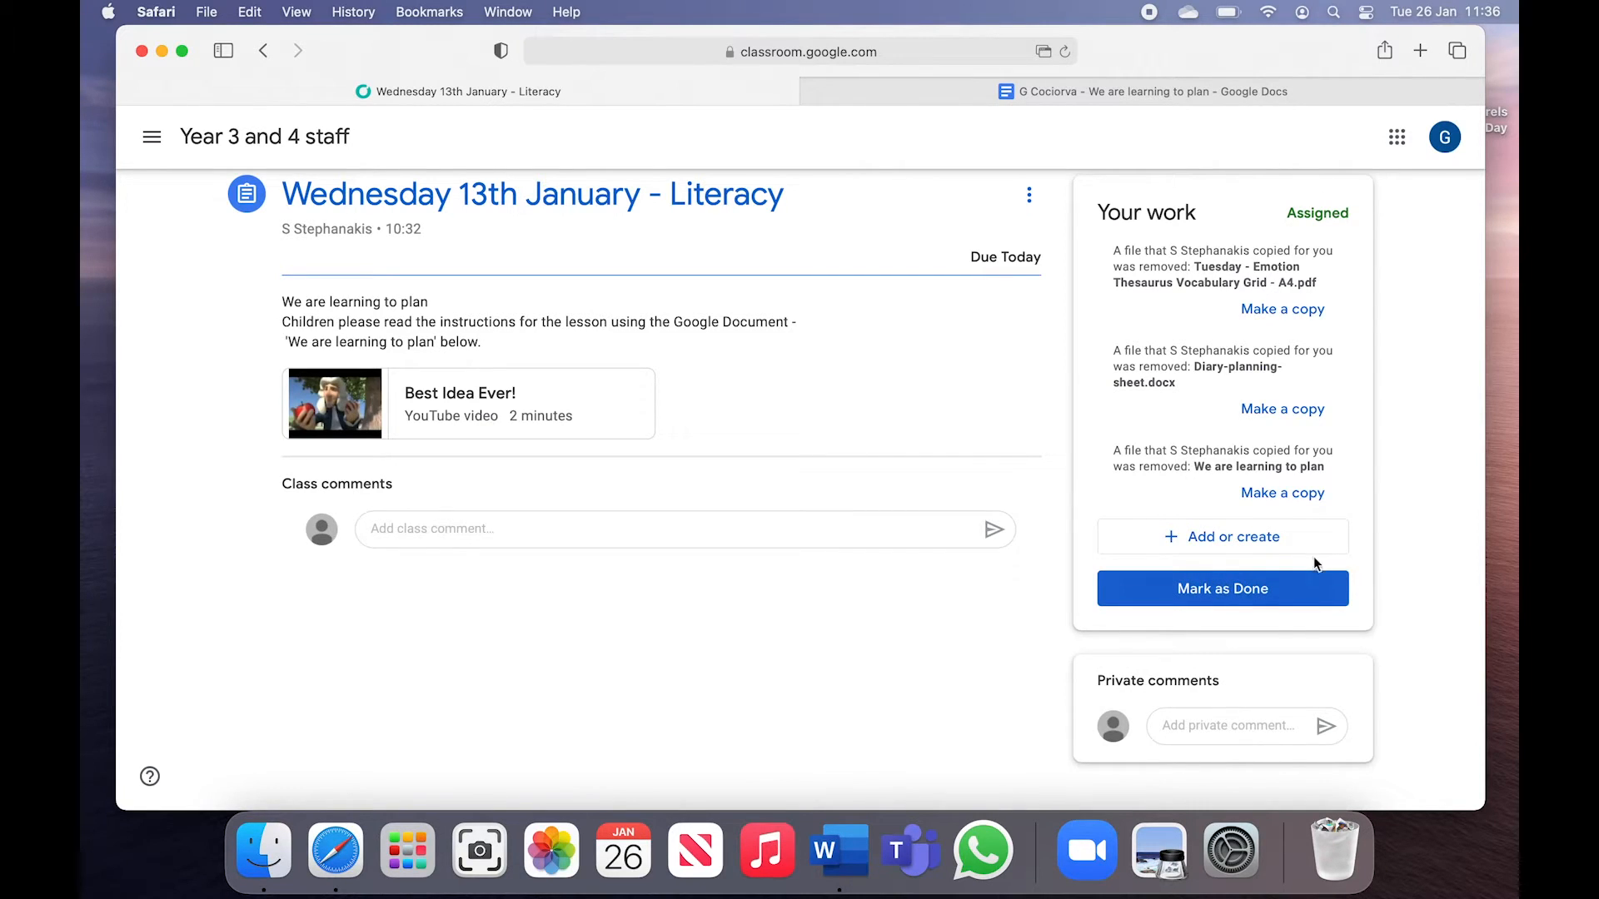
# - Attach the Diary-planning-sheet Google Doc from the recent Google Drive files to the assignment and hand in the work
pyautogui.click(1274, 539)
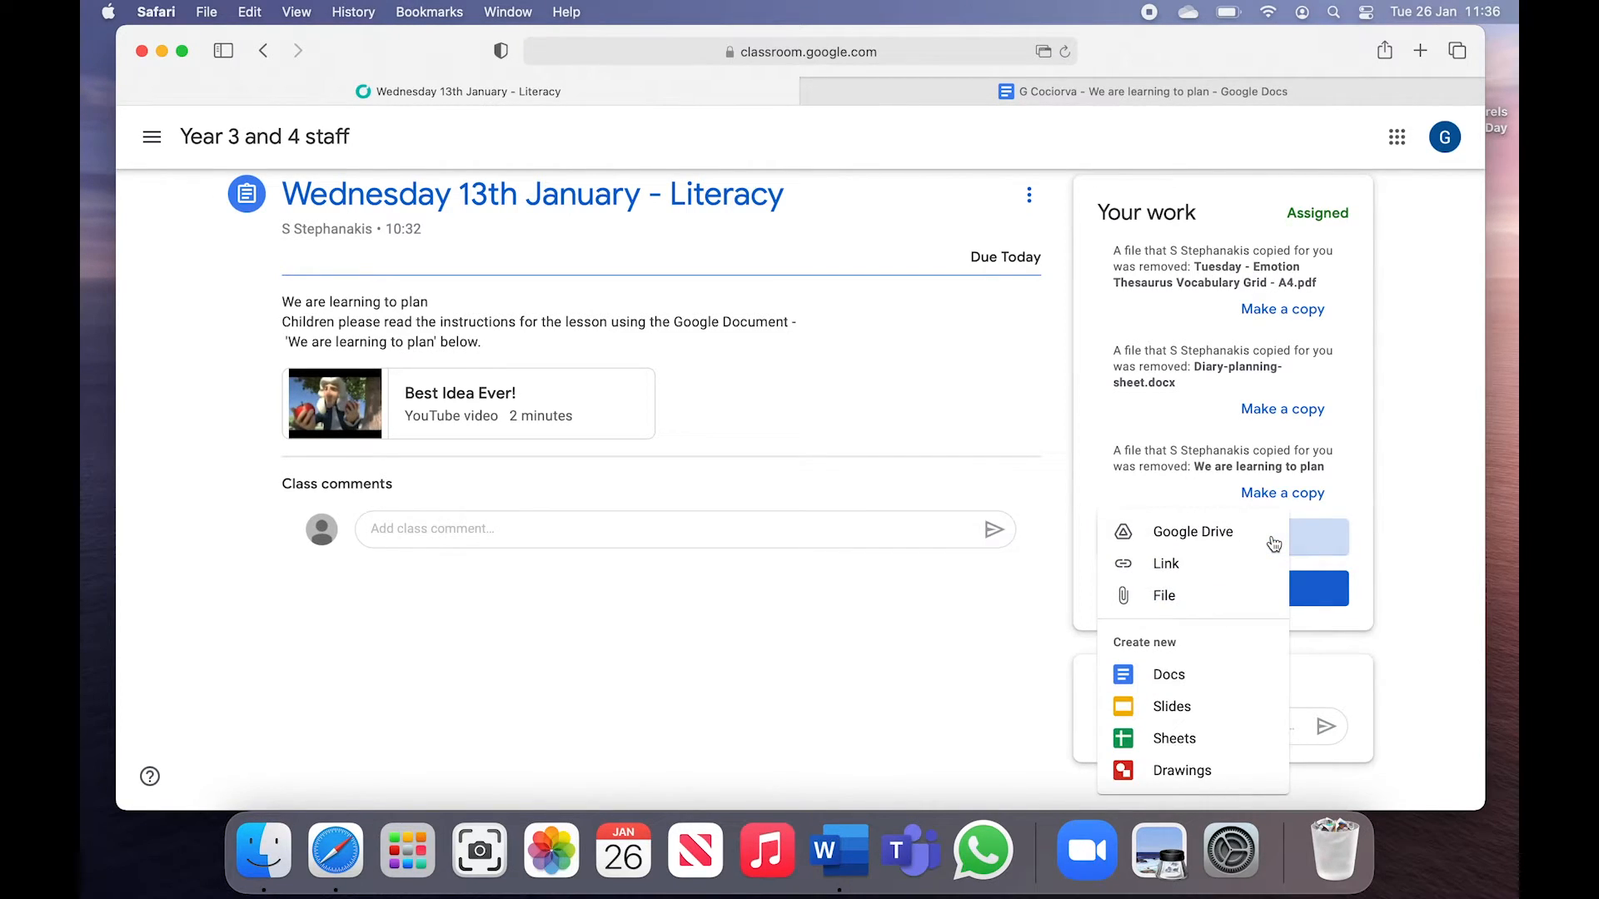
pyautogui.click(1199, 546)
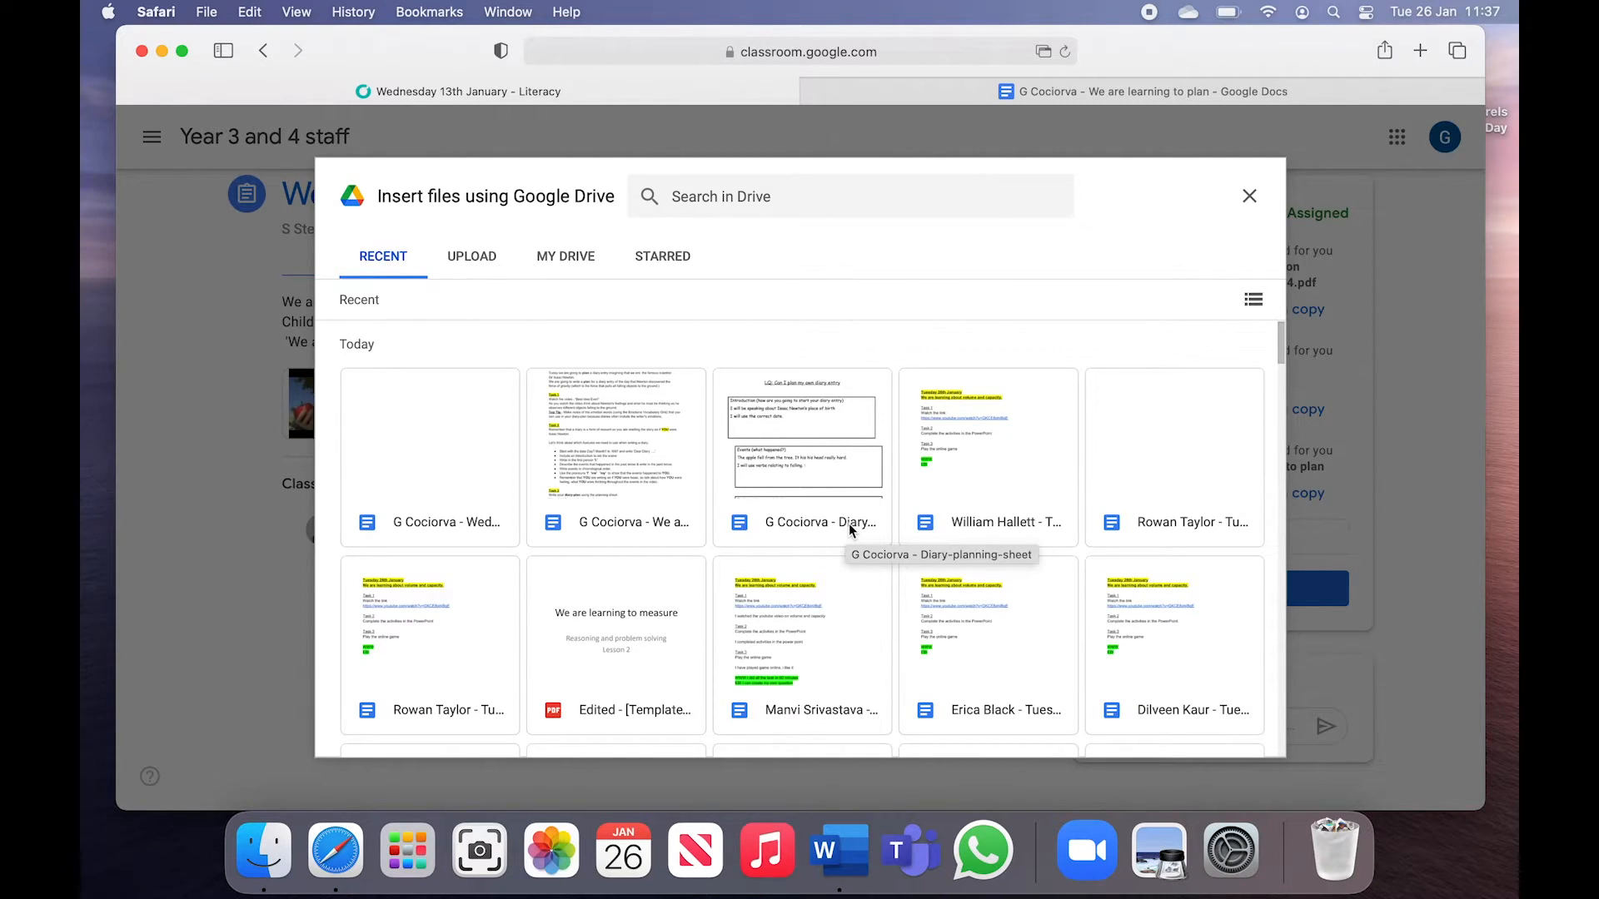
pyautogui.click(832, 472)
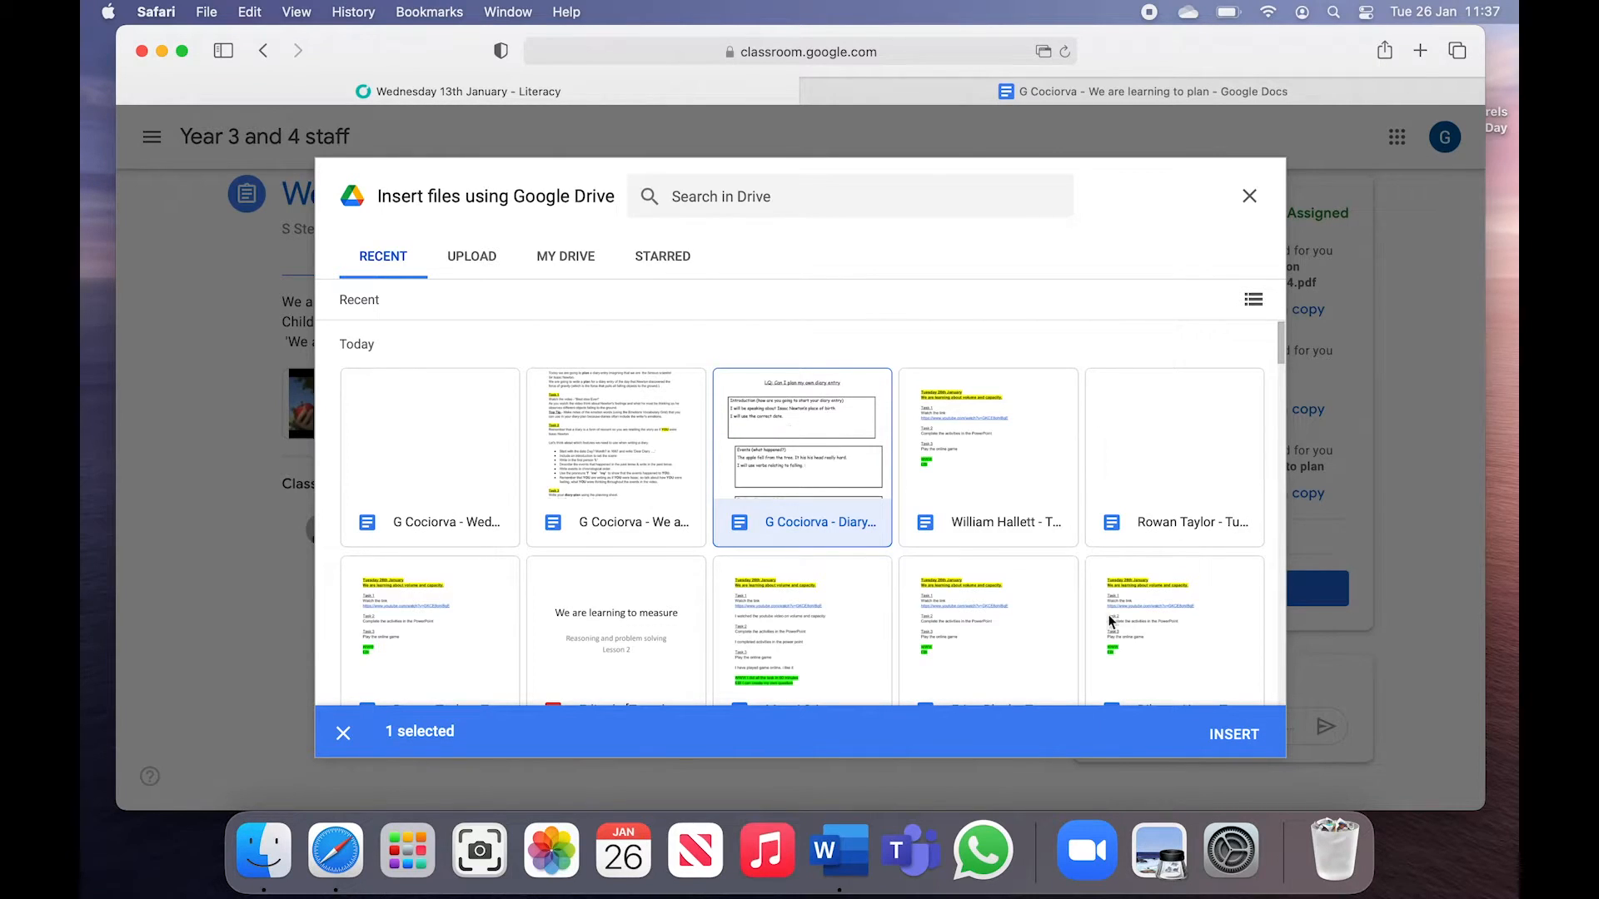
pyautogui.click(1236, 729)
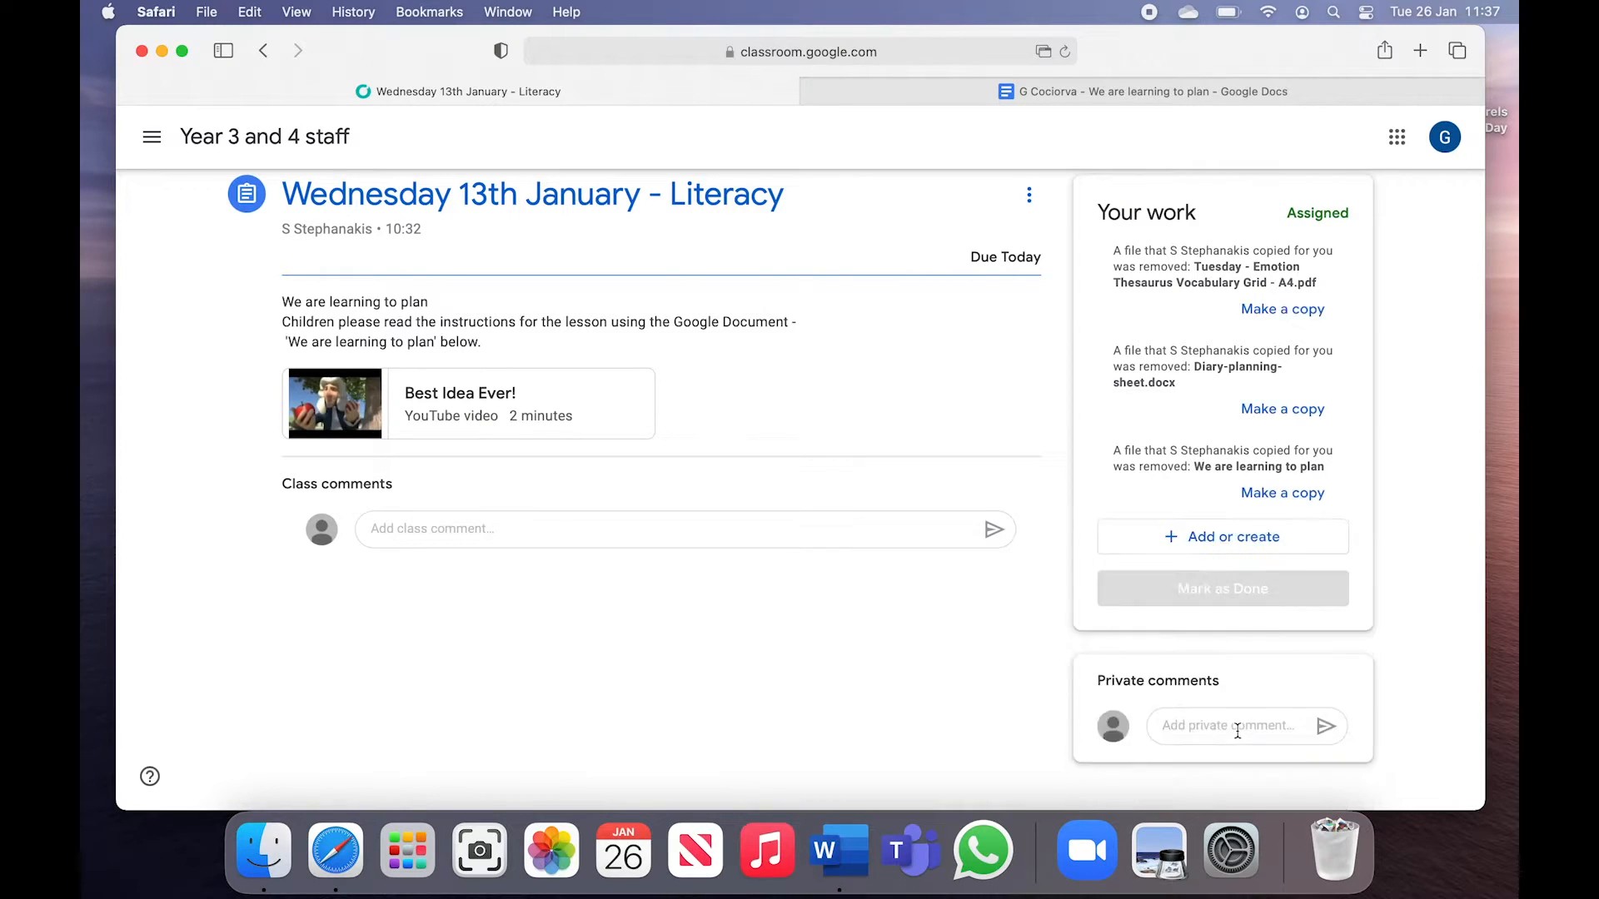
pyautogui.scroll(-1, 1237, 732)
pyautogui.scroll(1, 1237, 731)
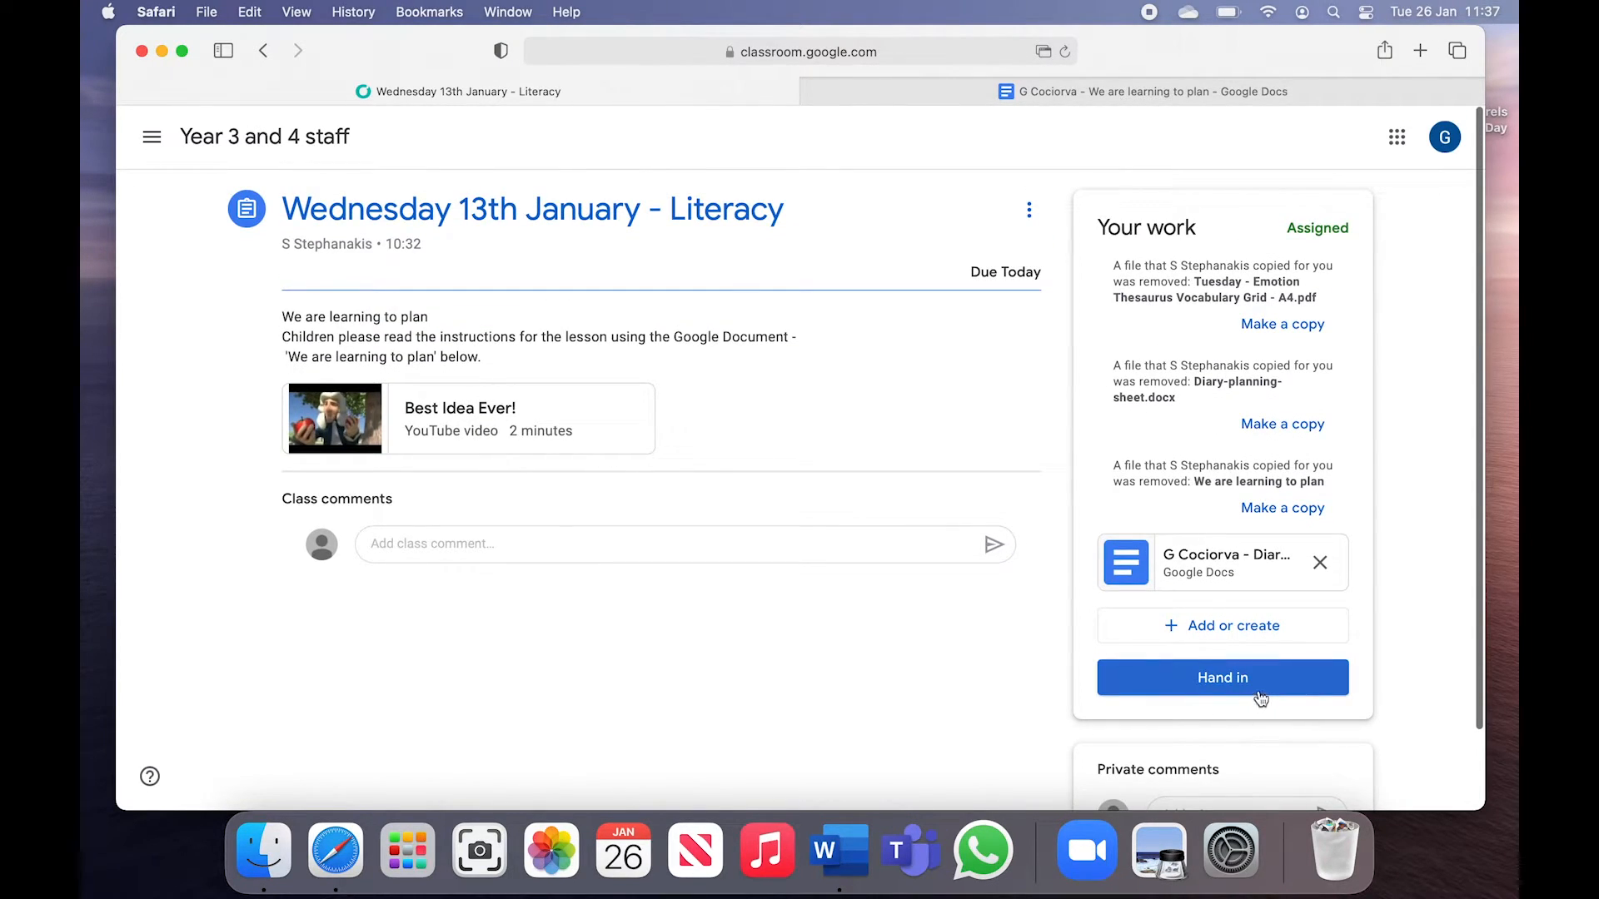
pyautogui.click(1261, 698)
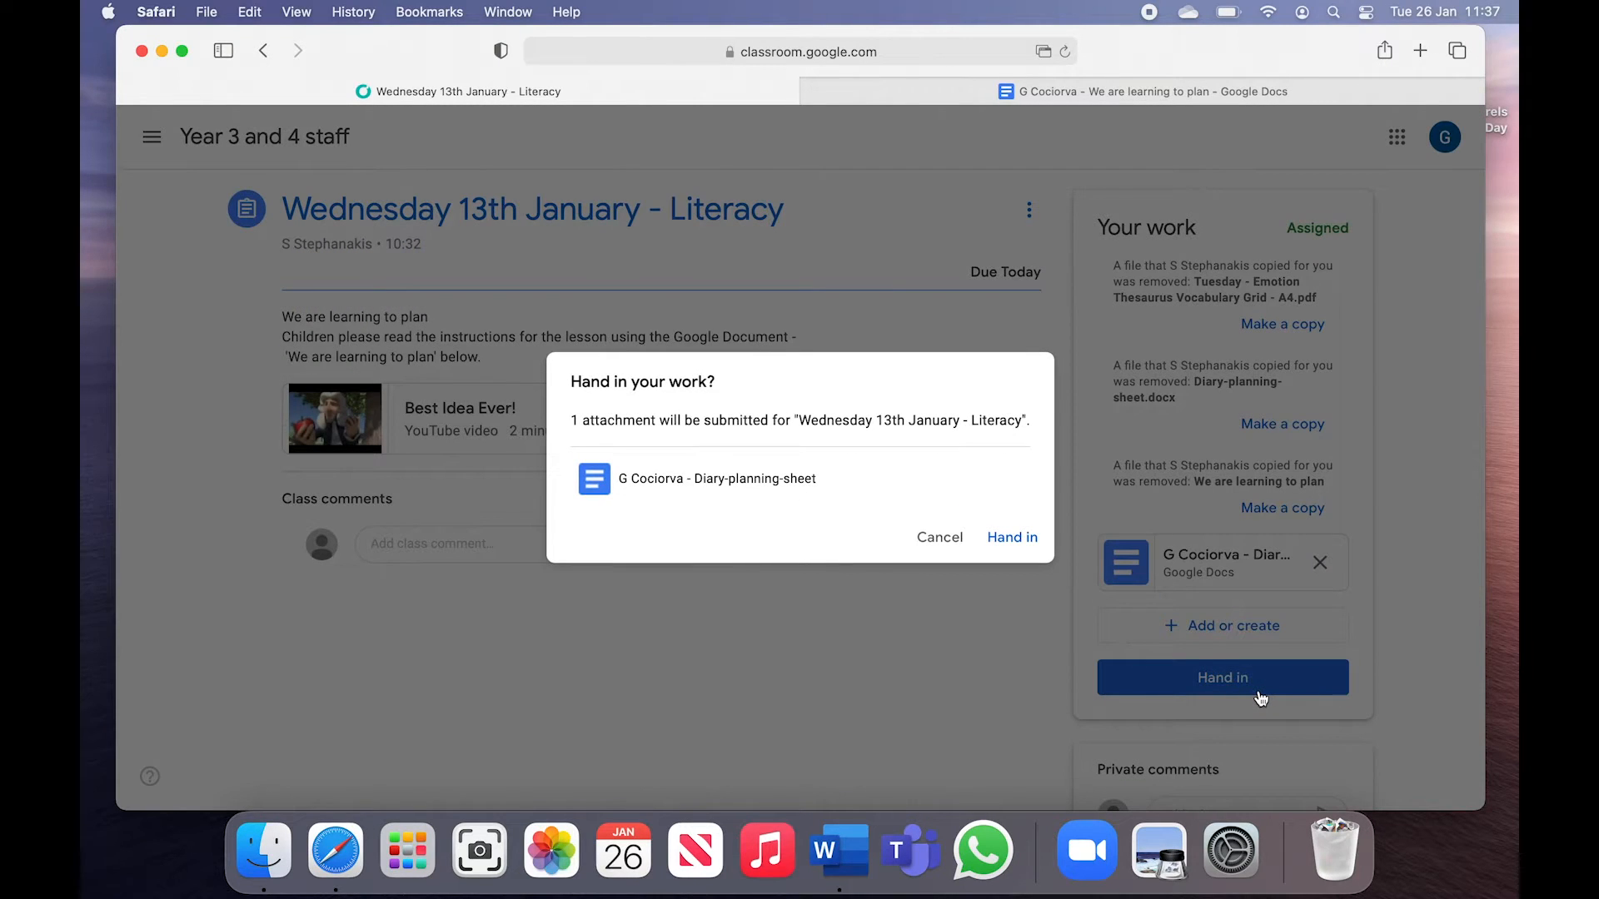
pyautogui.click(1016, 537)
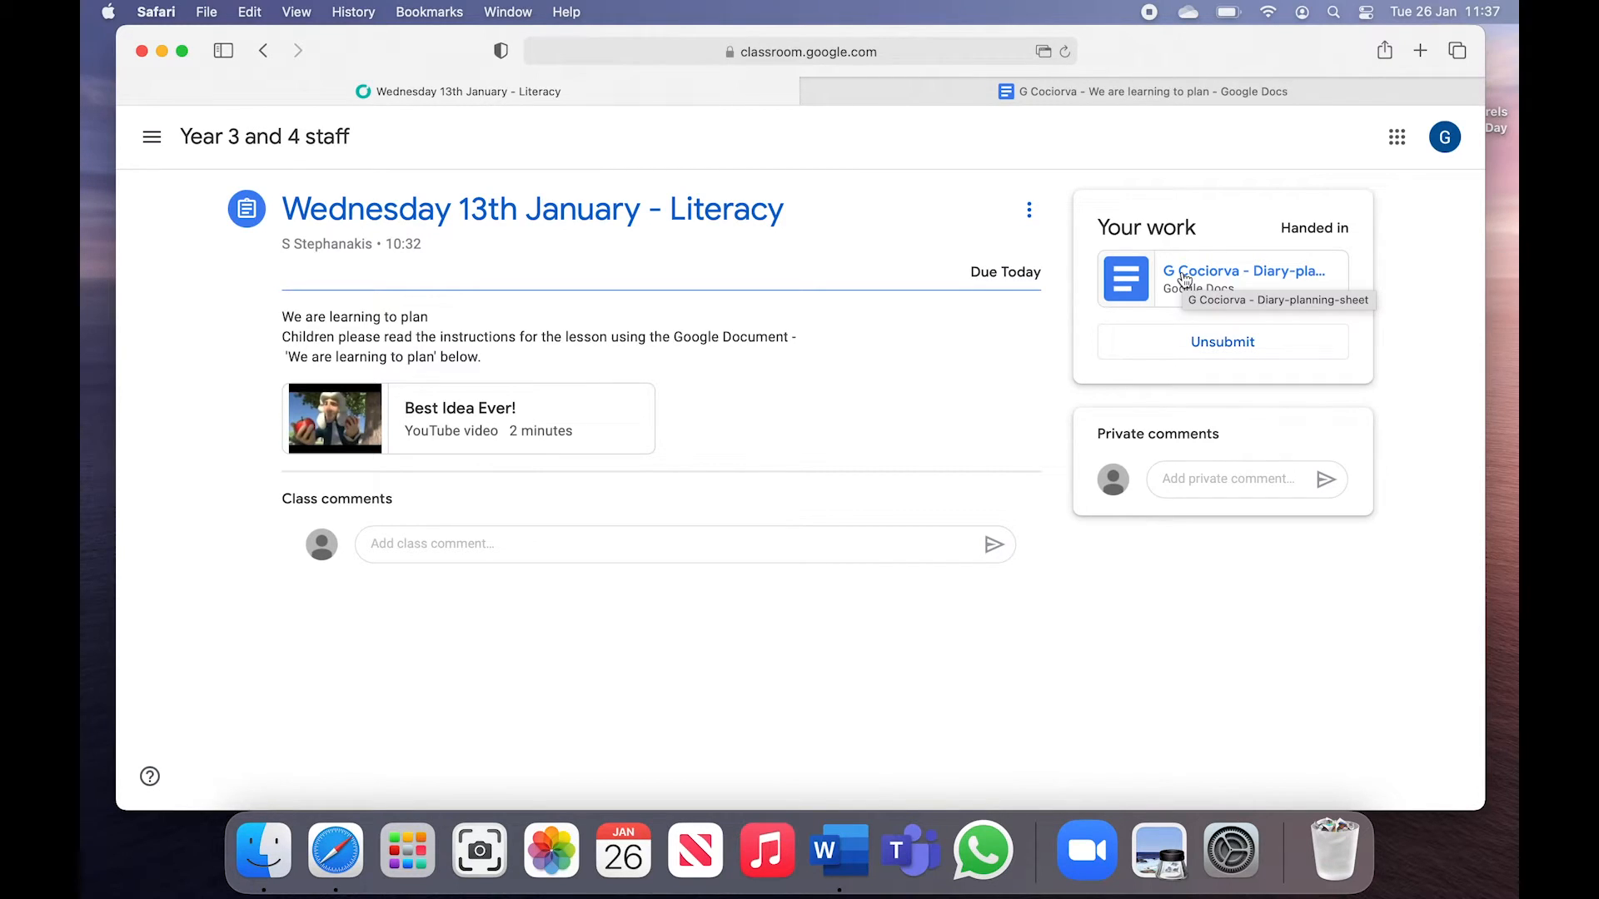
# - Check the status of Wednesday 13th January - Literacy in the class's overview of your own work and open its details
pyautogui.click(308, 137)
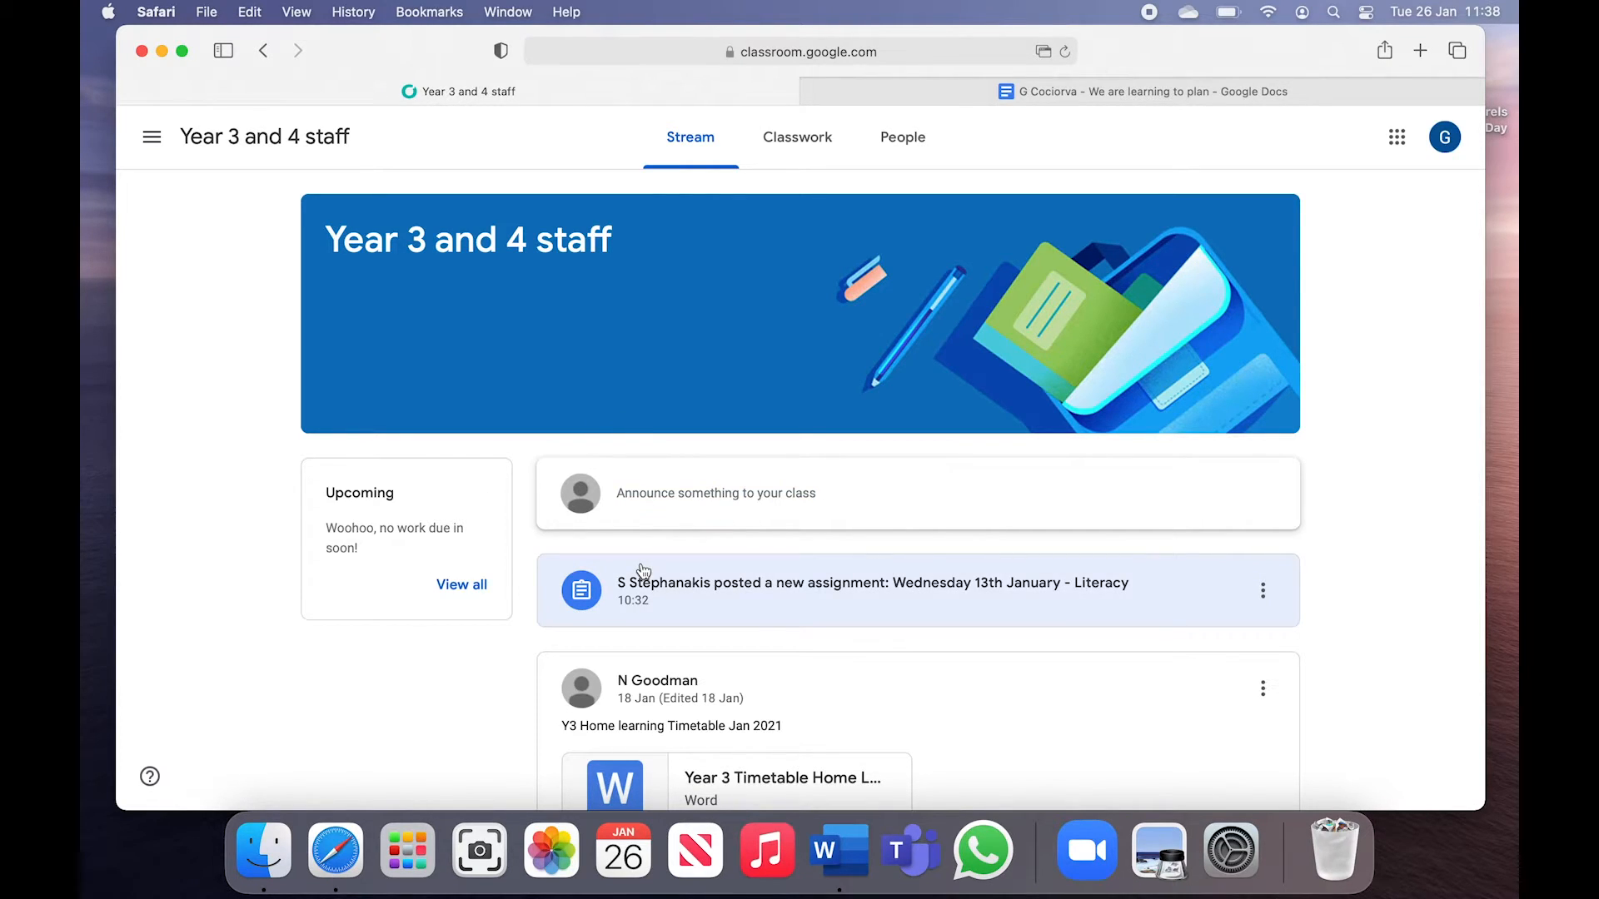
pyautogui.click(802, 140)
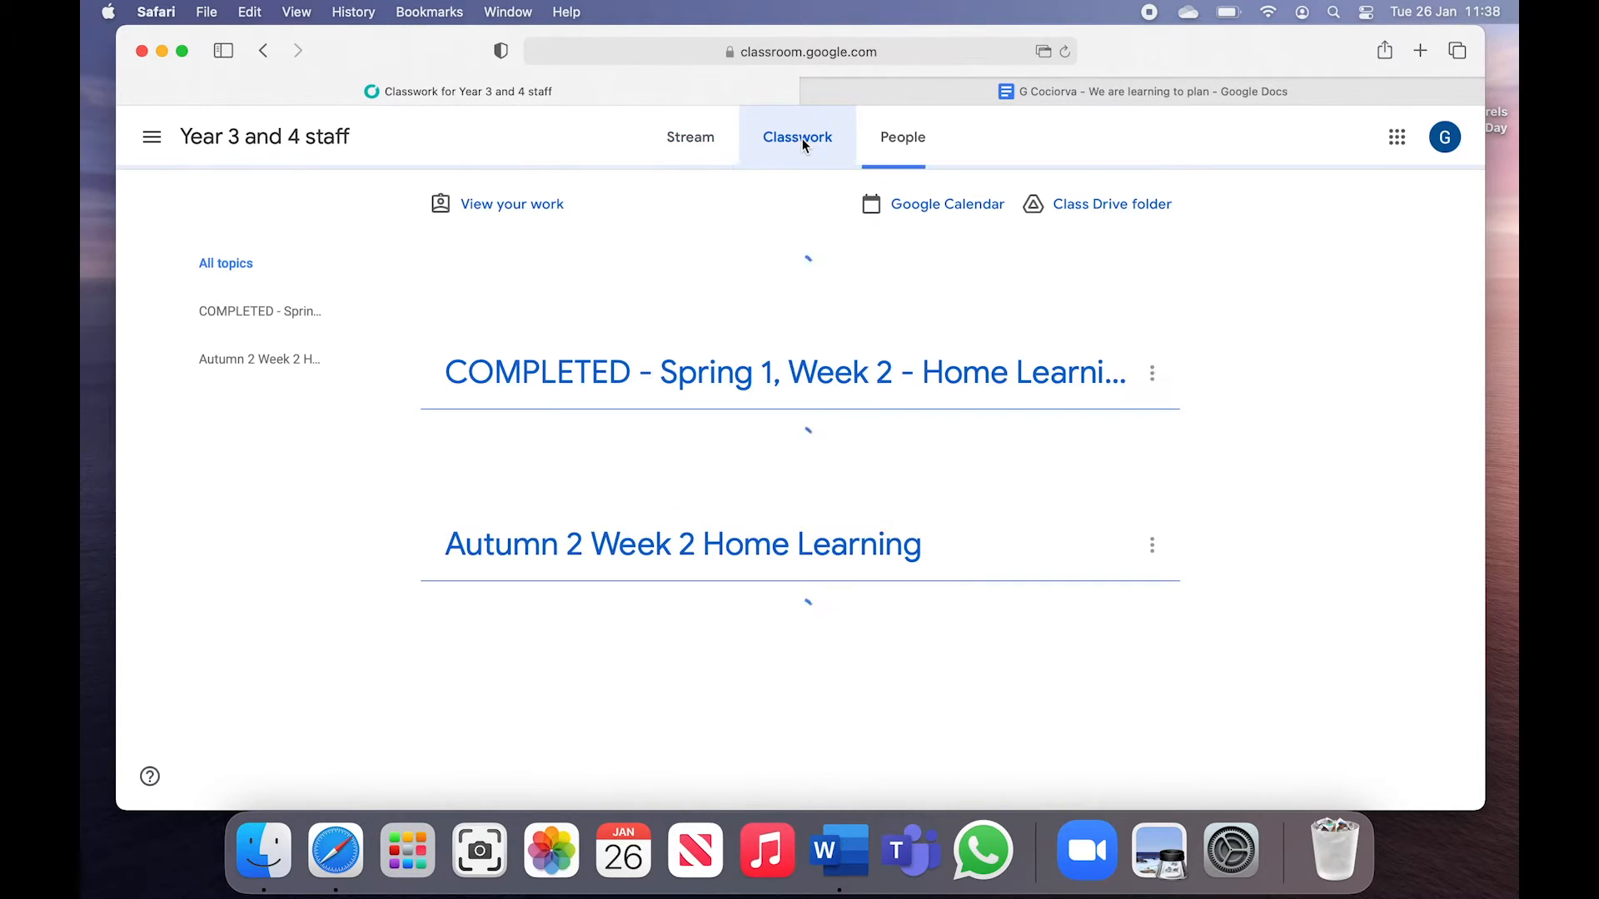
pyautogui.click(898, 151)
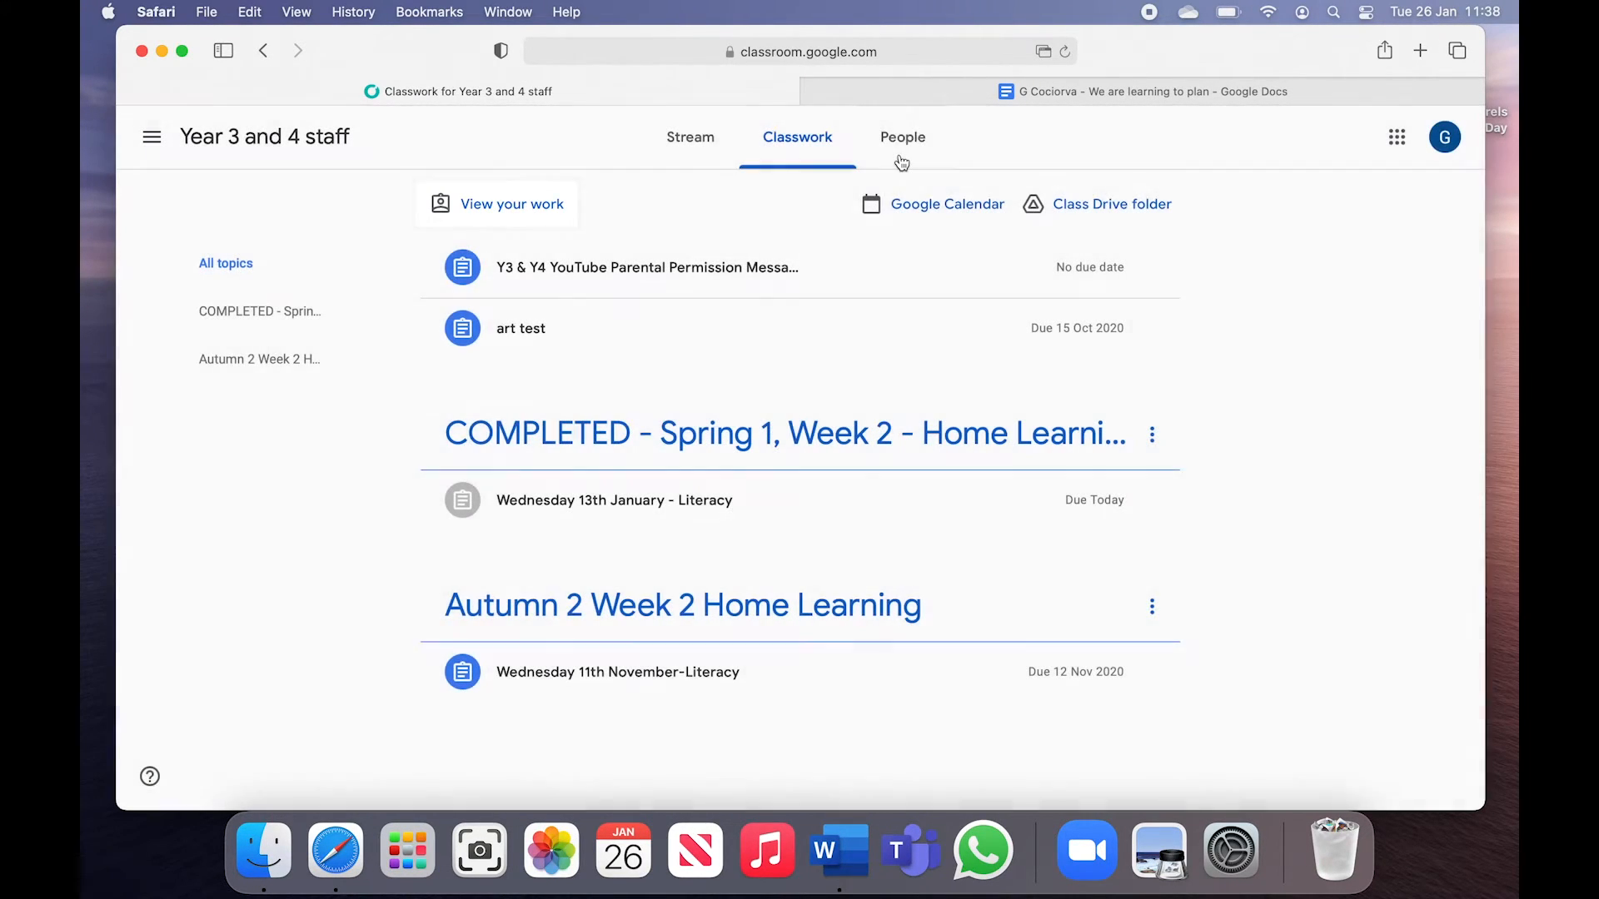
pyautogui.click(521, 206)
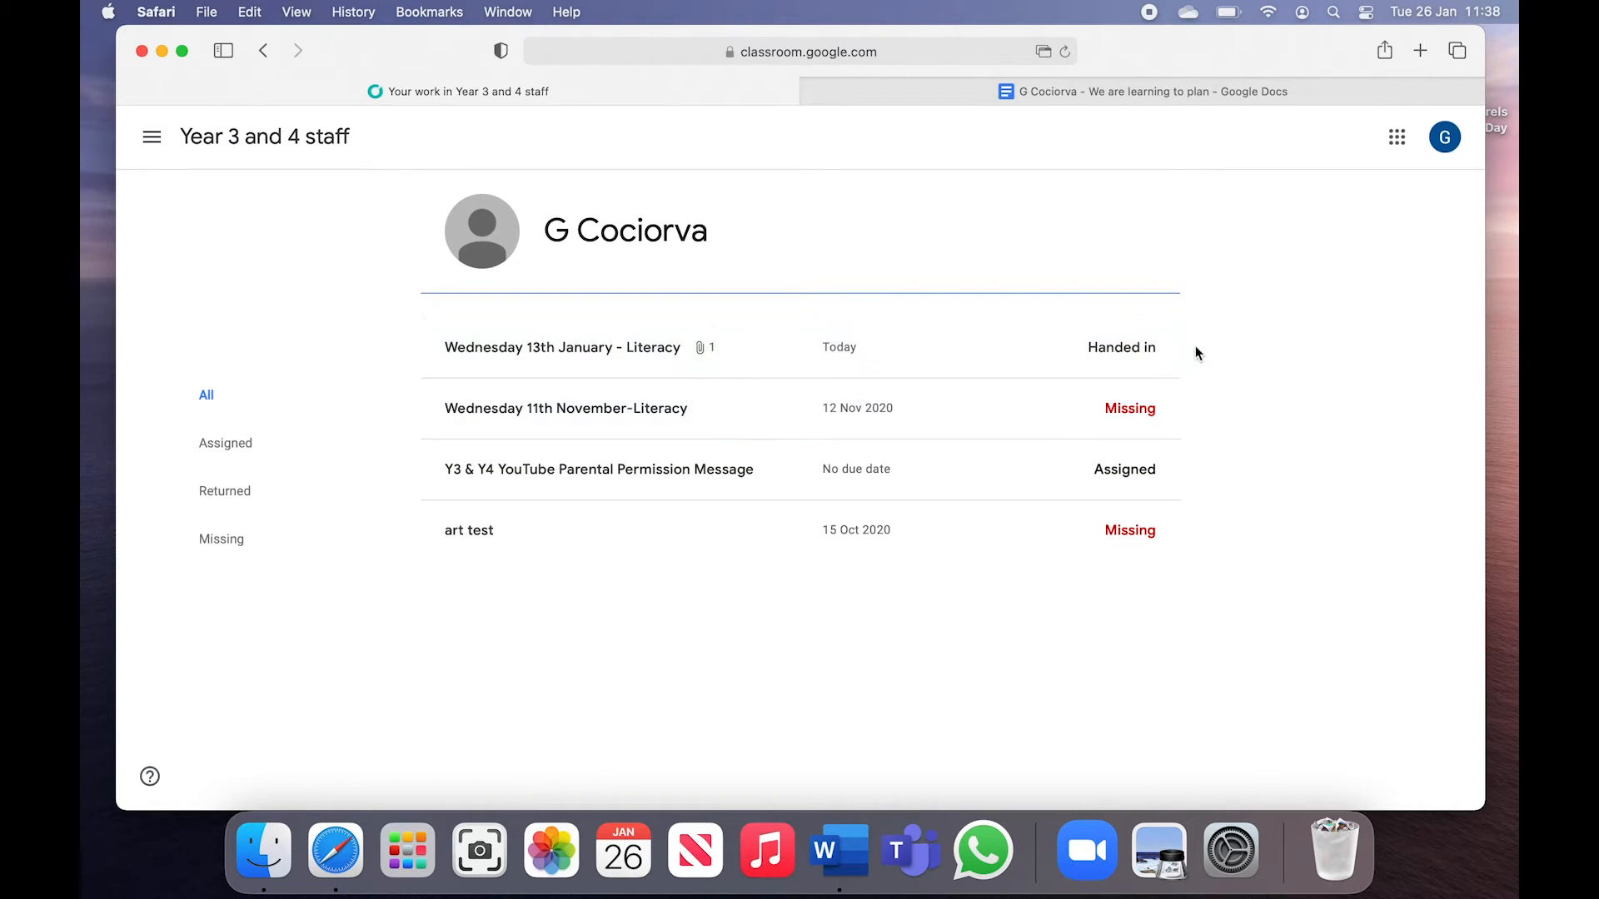
pyautogui.click(563, 365)
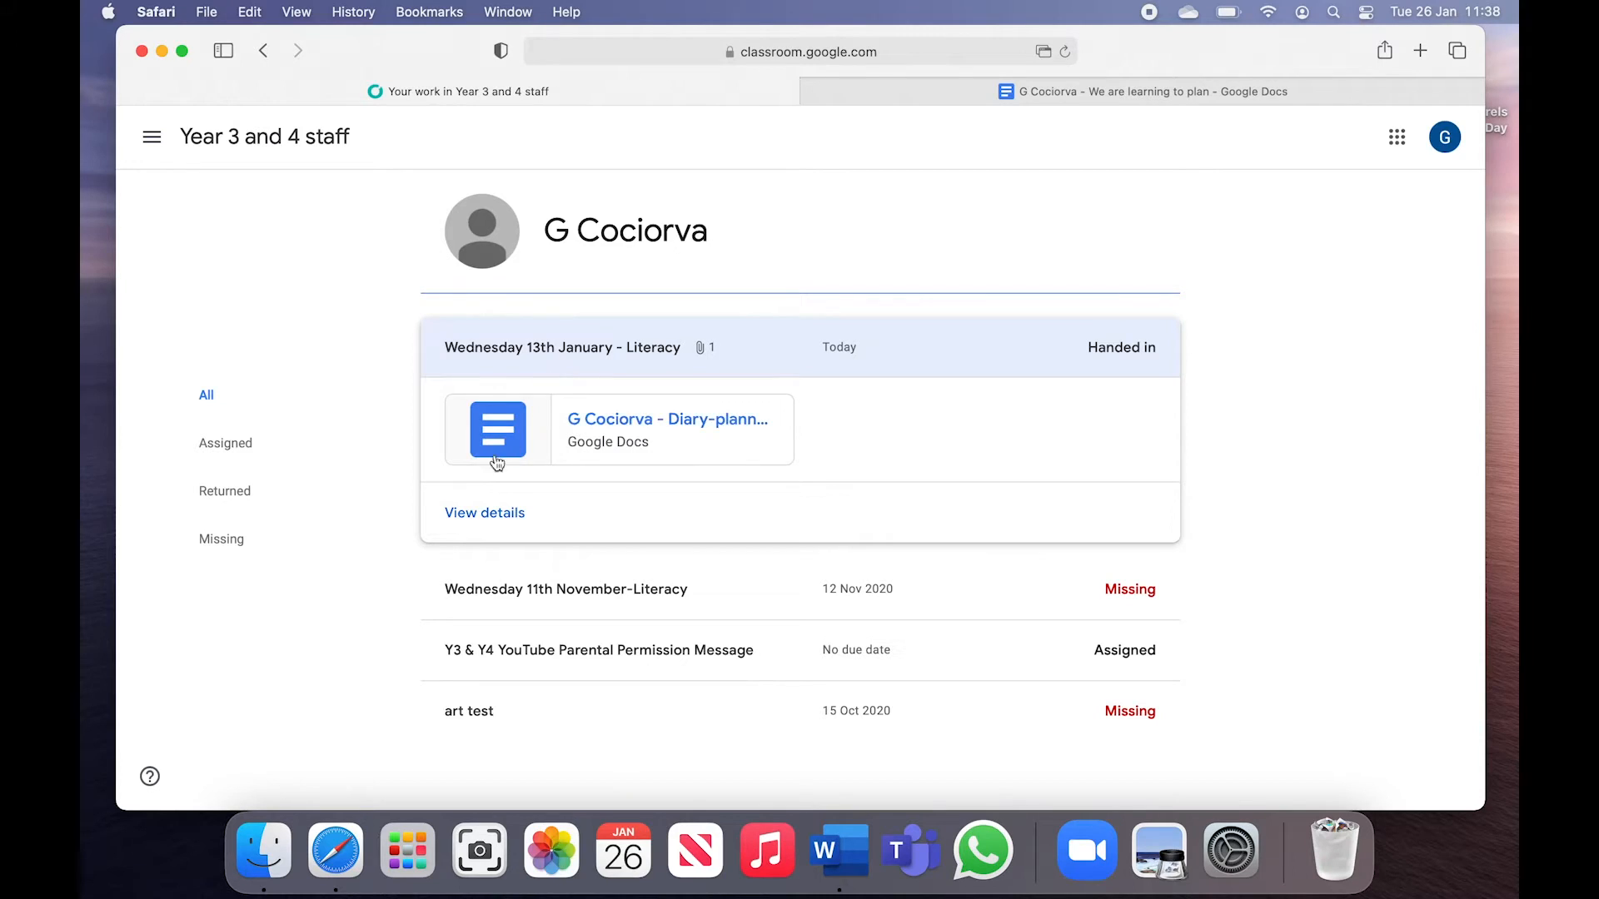
pyautogui.click(471, 514)
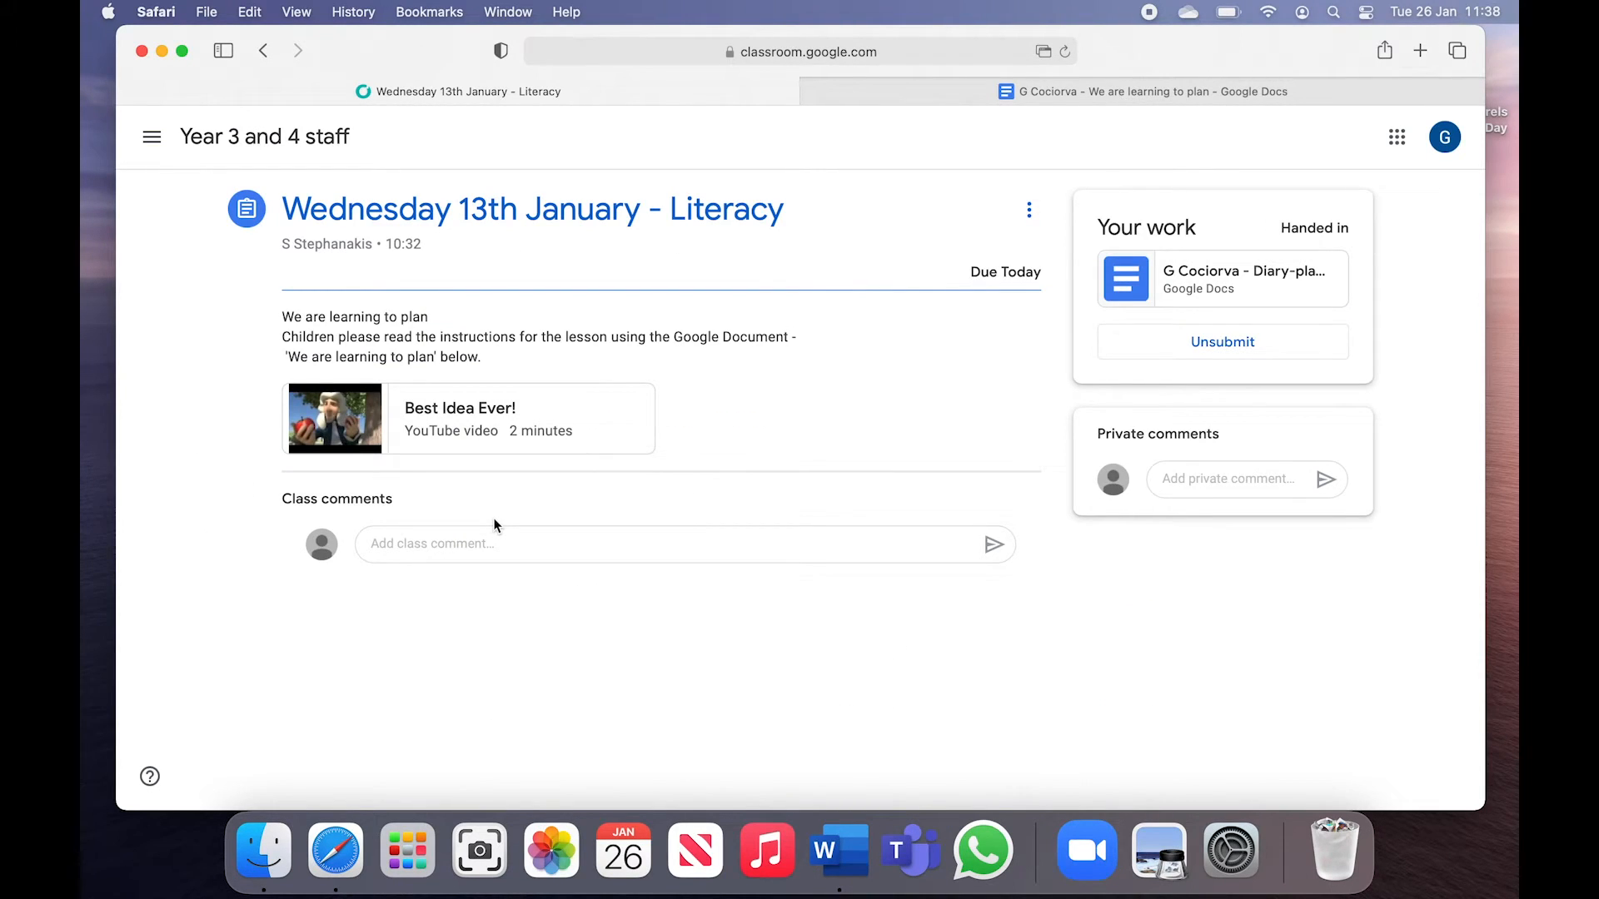
# - Find the Wednesday 13th January - Literacy assignment under the completed Spring 1, Week 2 classwork topic and open it in full
pyautogui.click(228, 137)
pyautogui.click(810, 127)
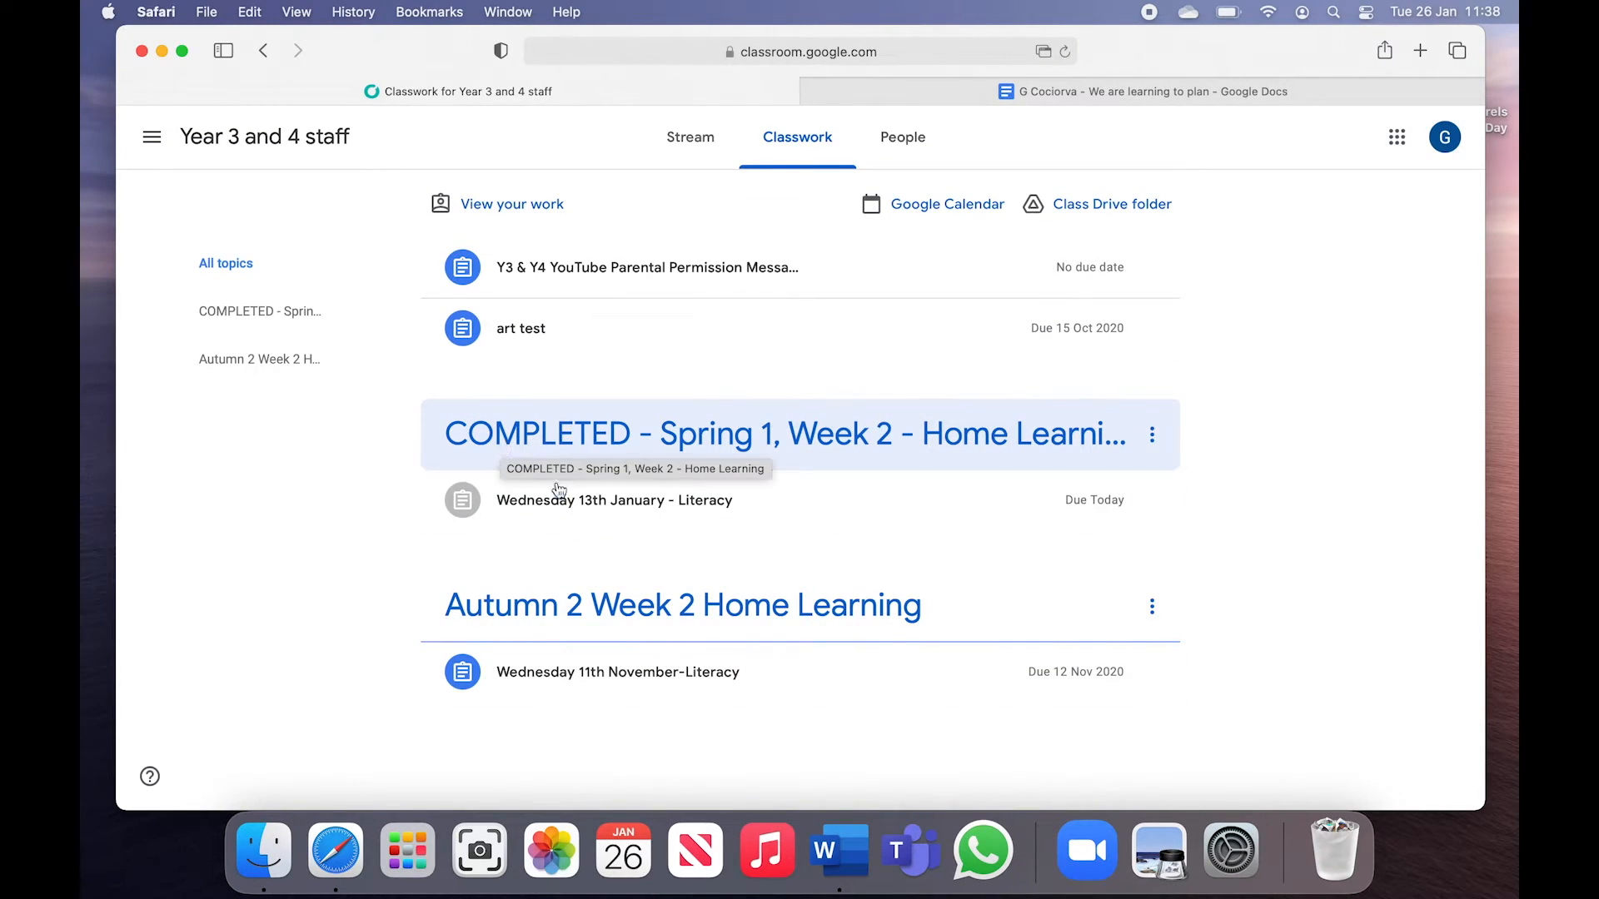
pyautogui.click(615, 510)
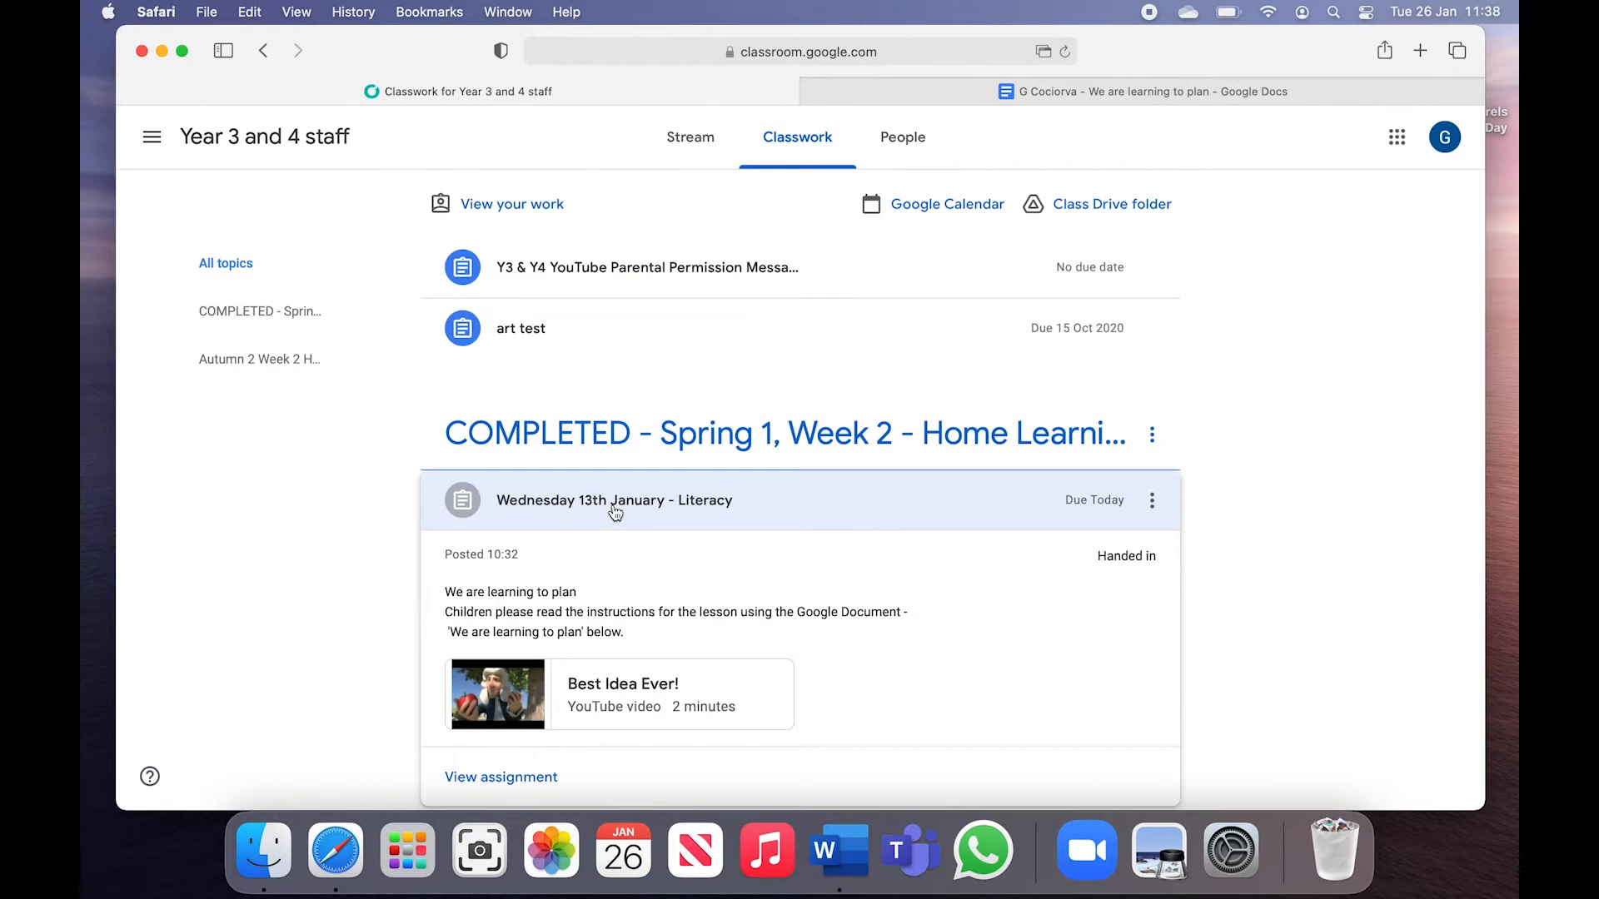
pyautogui.scroll(-2, 615, 510)
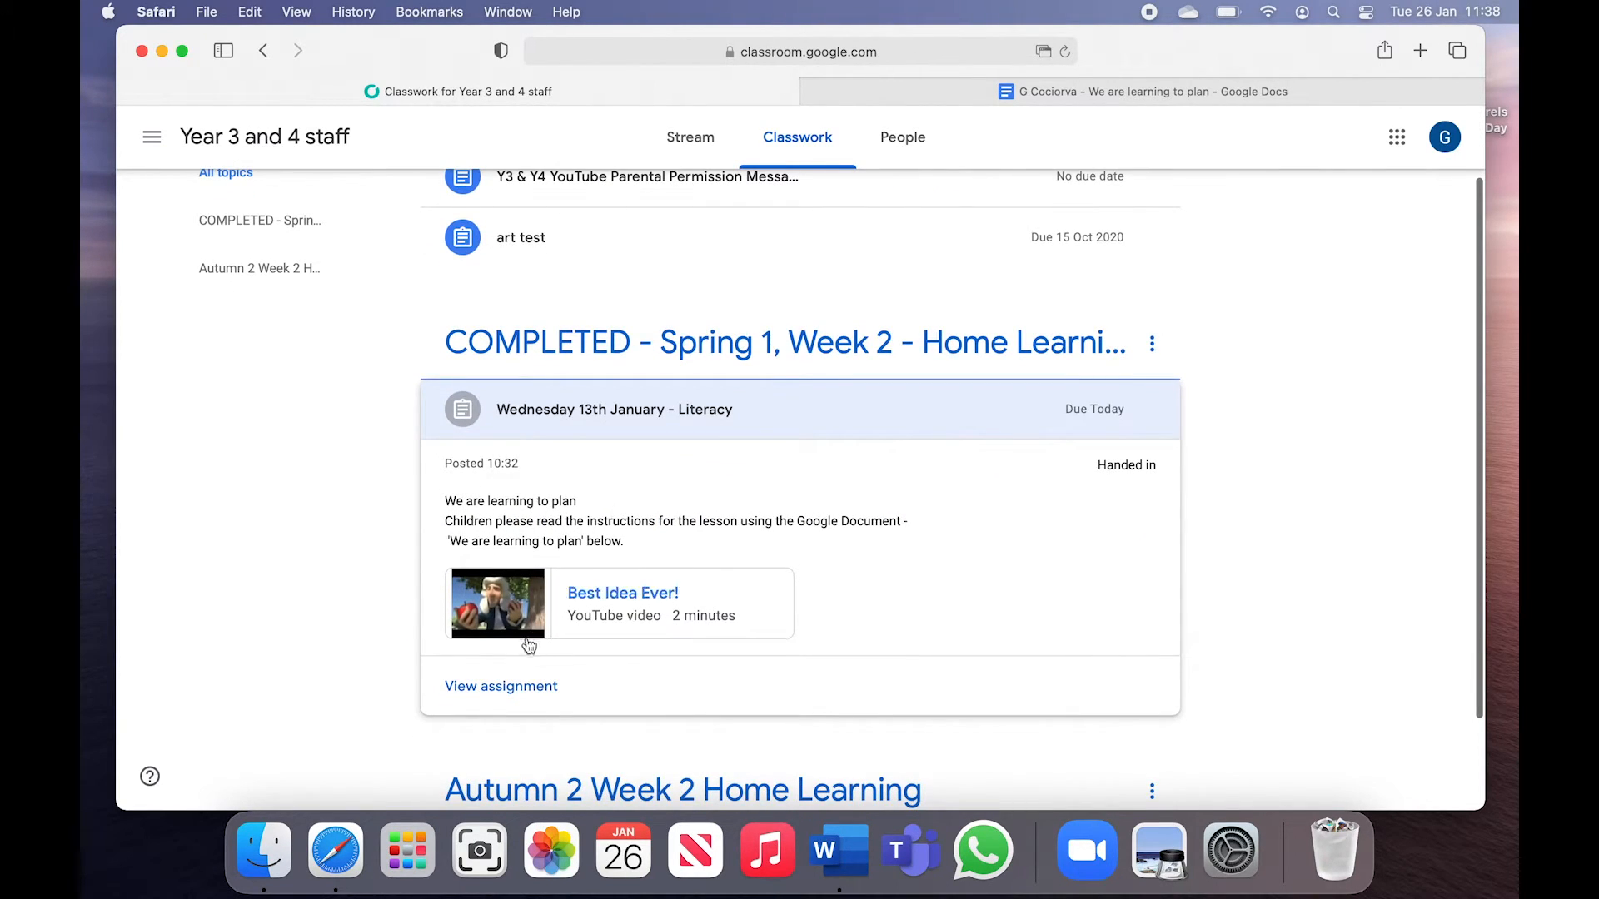
pyautogui.click(516, 694)
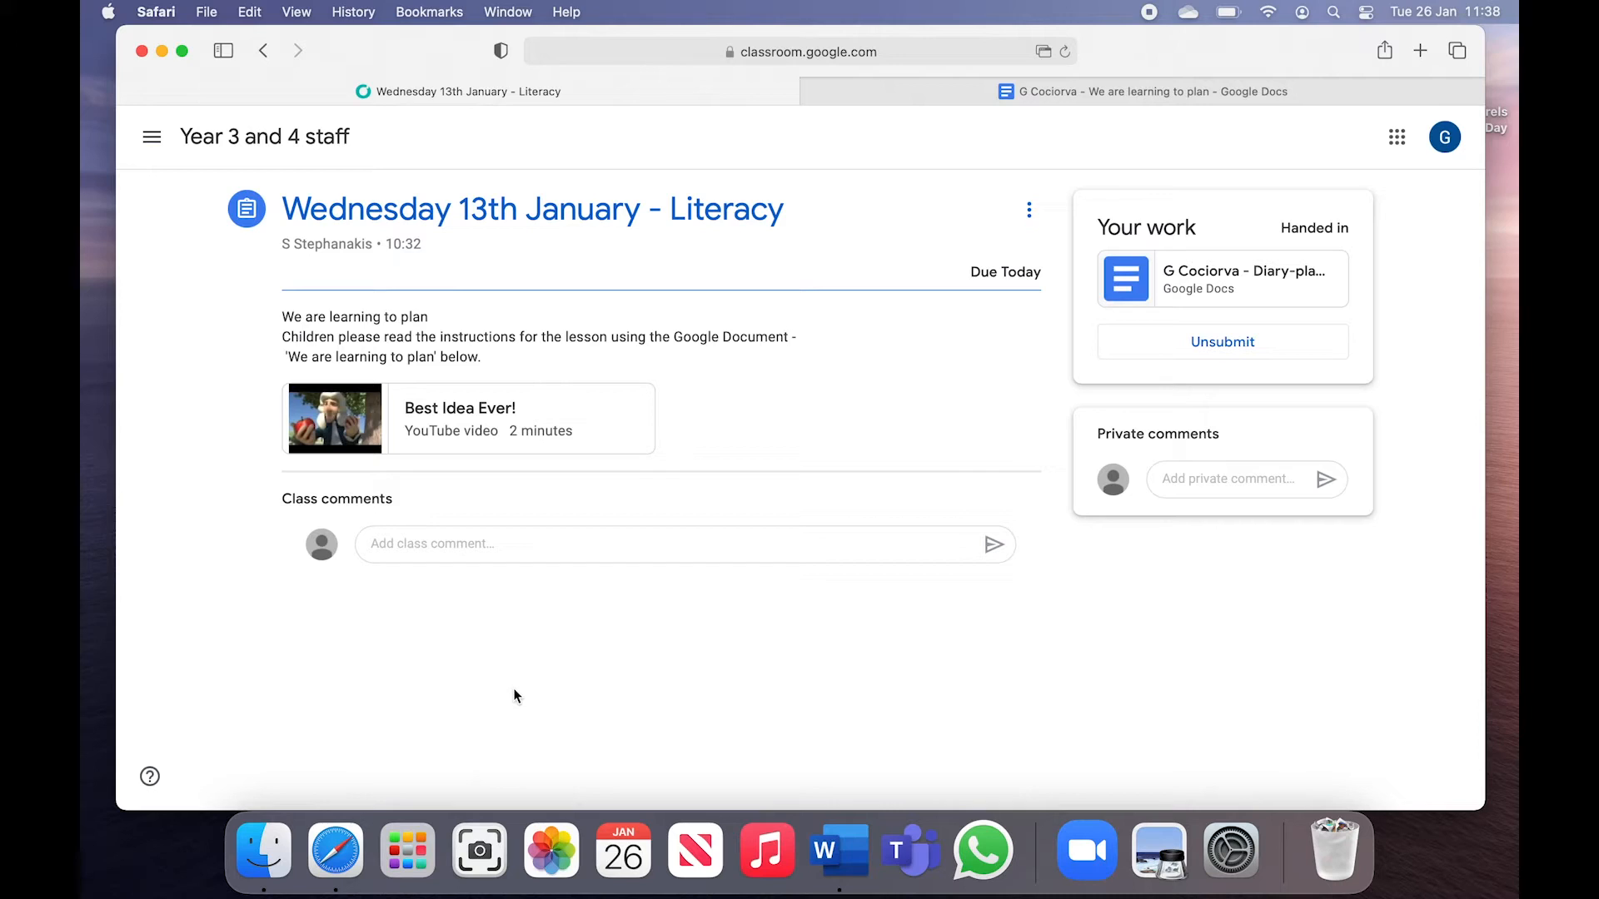
# - View the handed-in Diary-planning-sheet, close it and unsubmit the Wednesday 13th January - Literacy work
pyautogui.click(1213, 289)
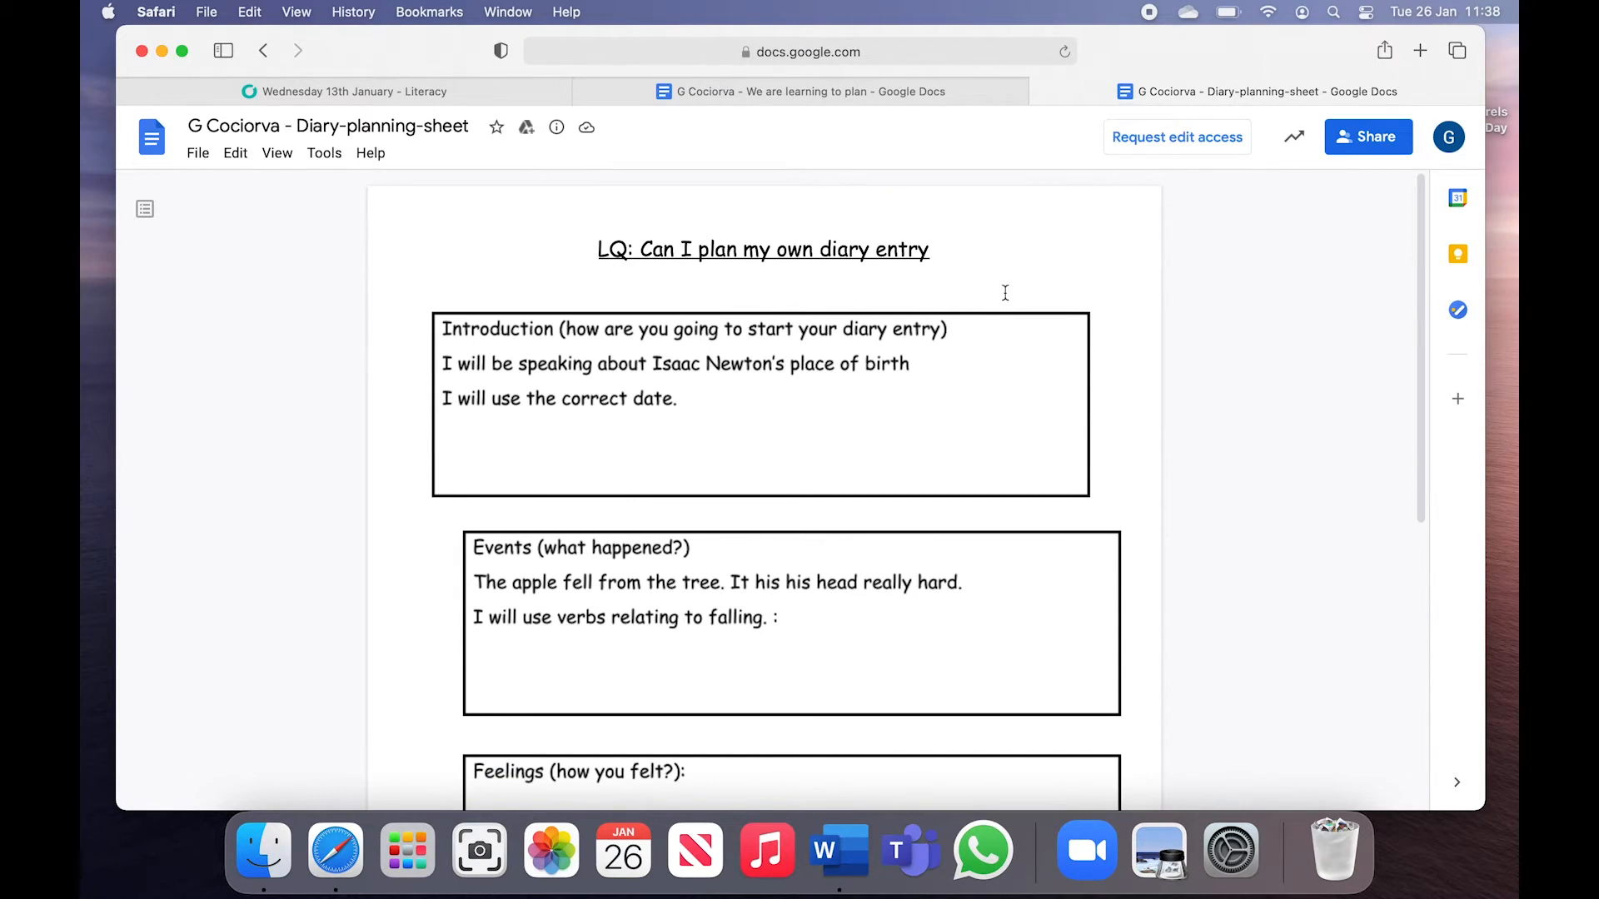
pyautogui.click(1042, 92)
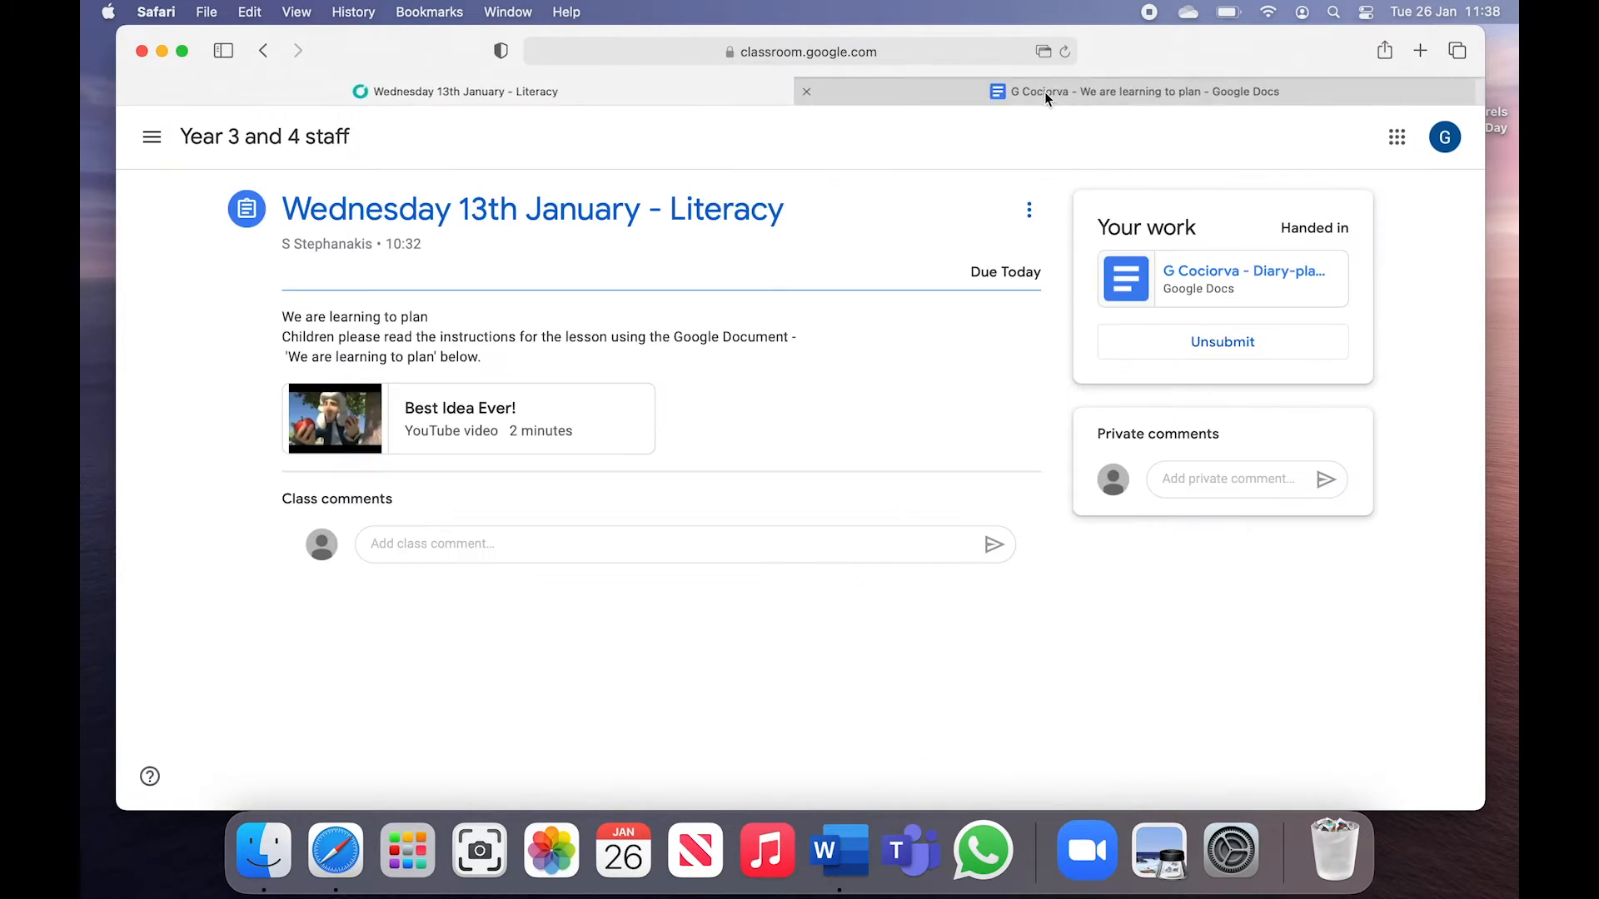
pyautogui.click(1237, 342)
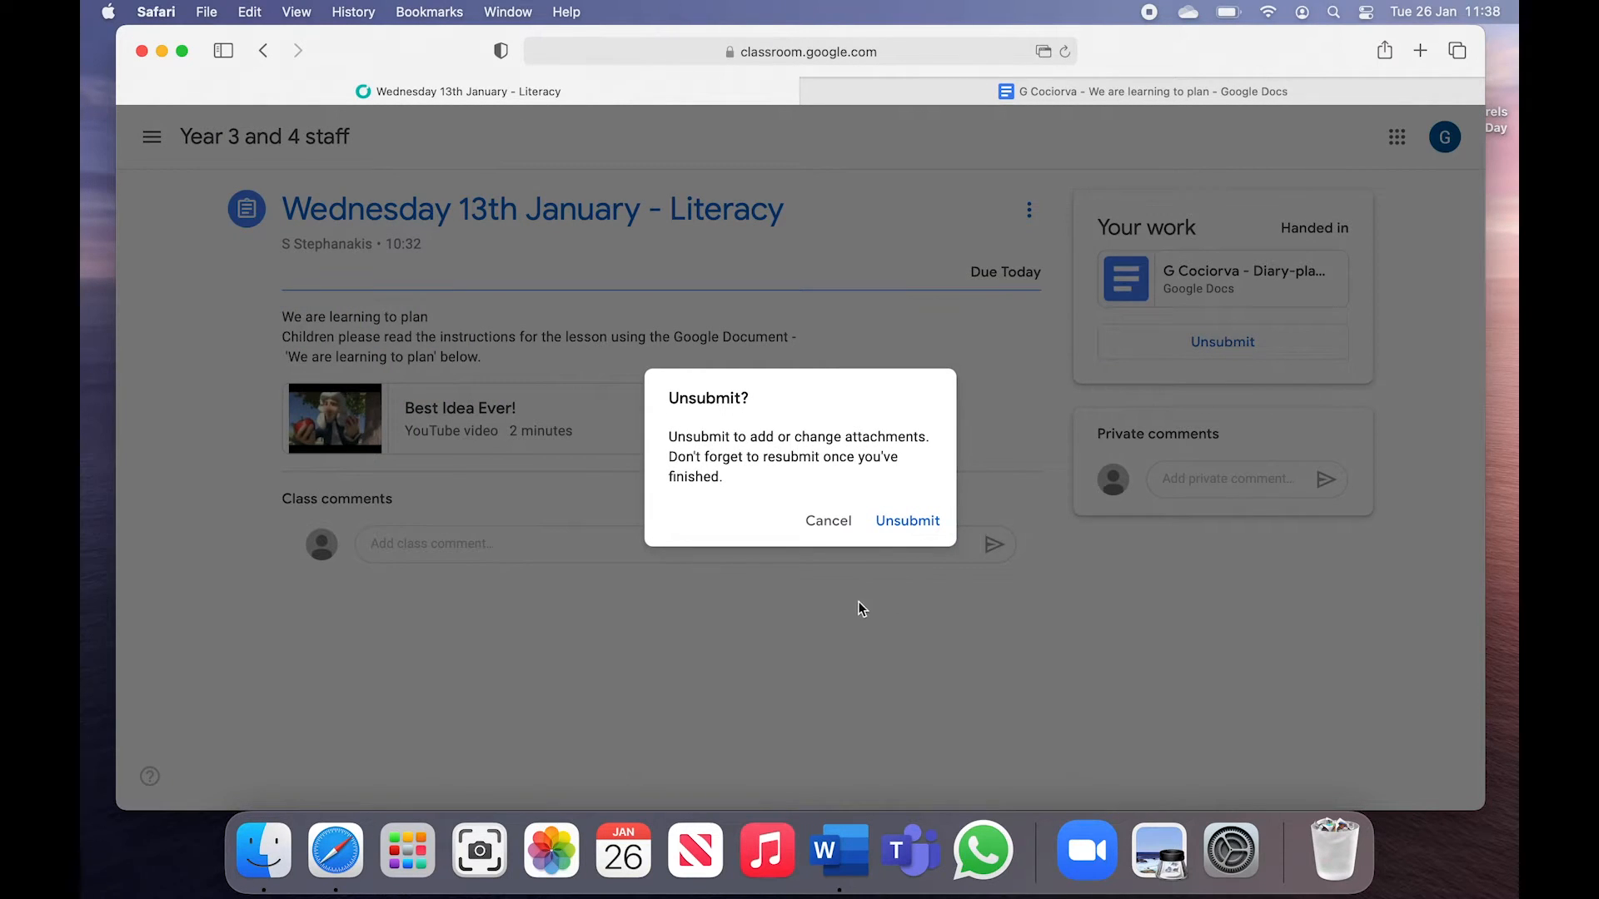
pyautogui.click(914, 520)
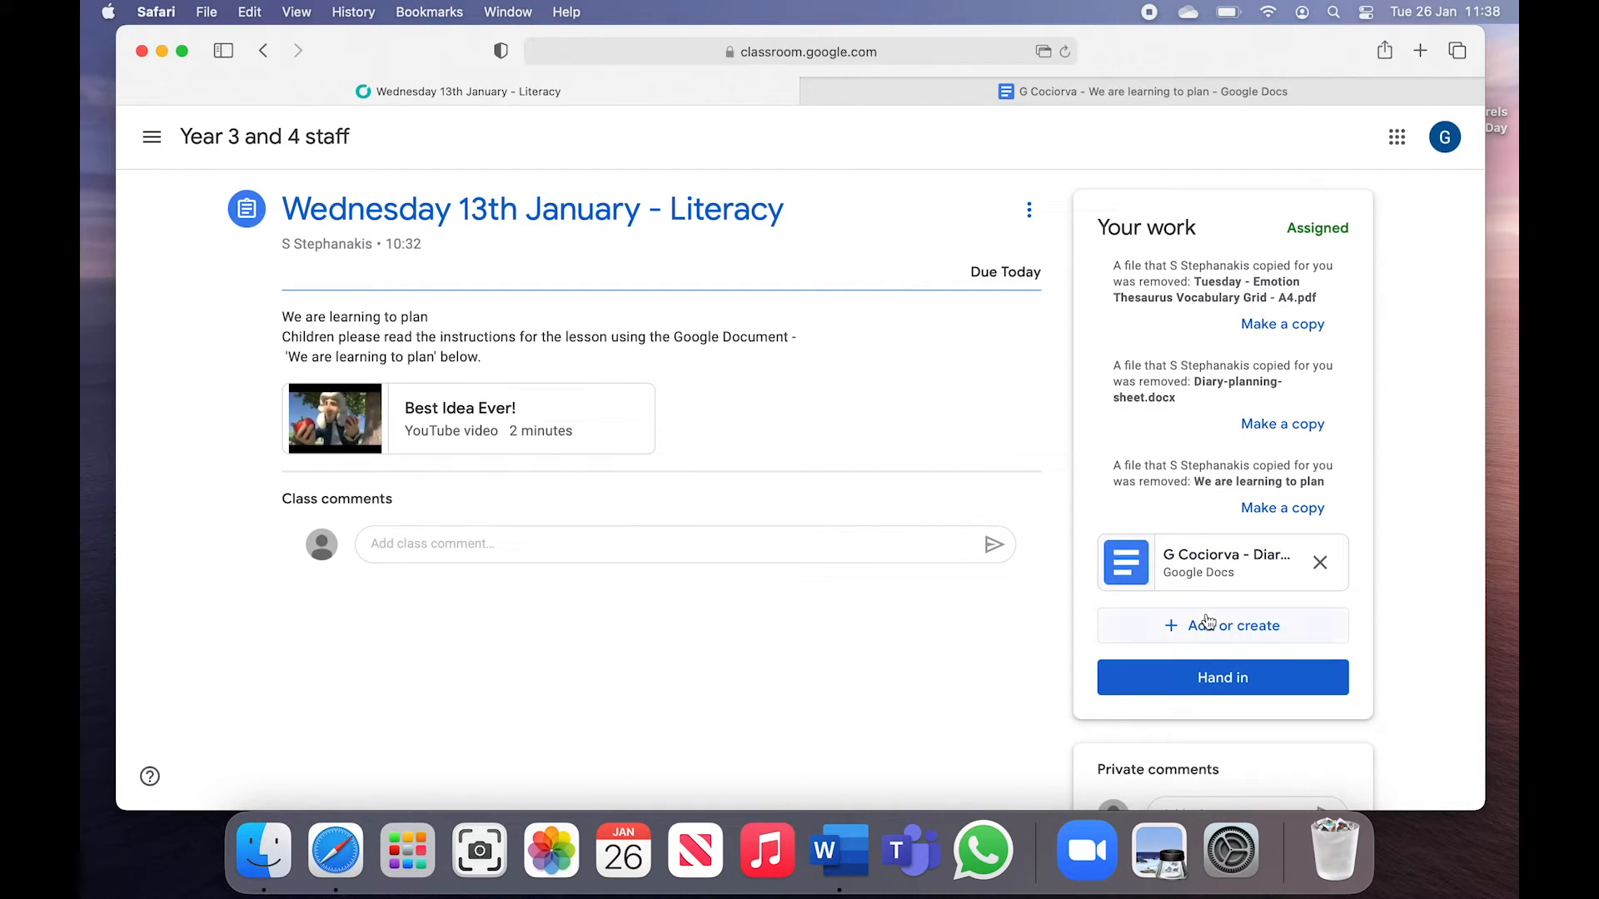
# - Open the attached Diary-planning-sheet to check that its Introduction box can be edited, and close the drawing without changes
pyautogui.scroll(-2, 1229, 525)
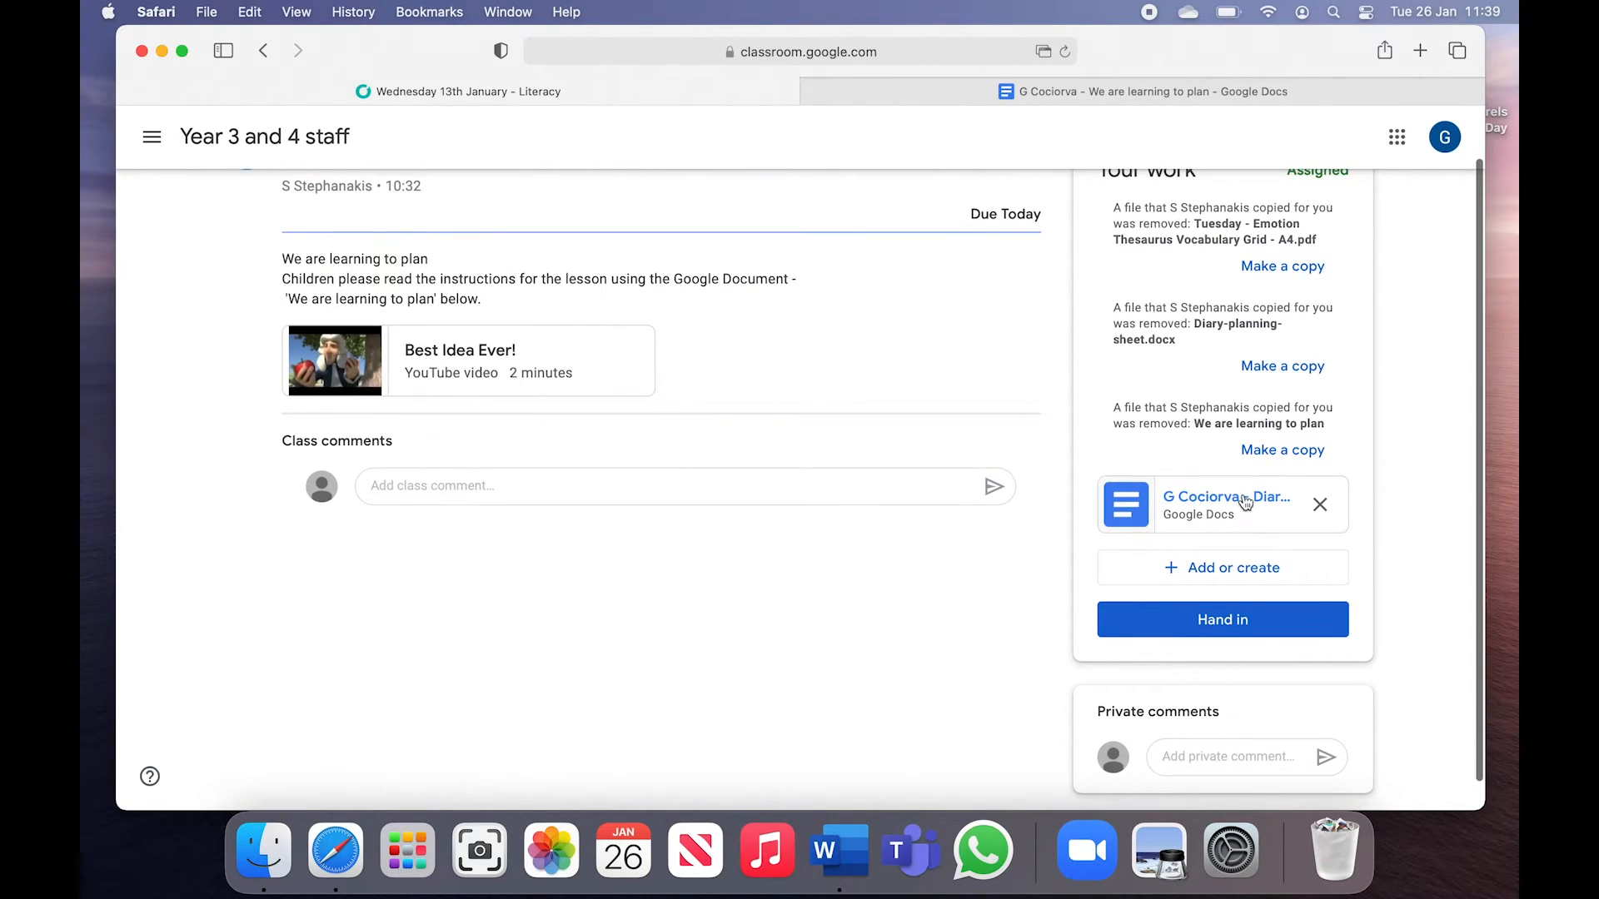
pyautogui.click(1244, 499)
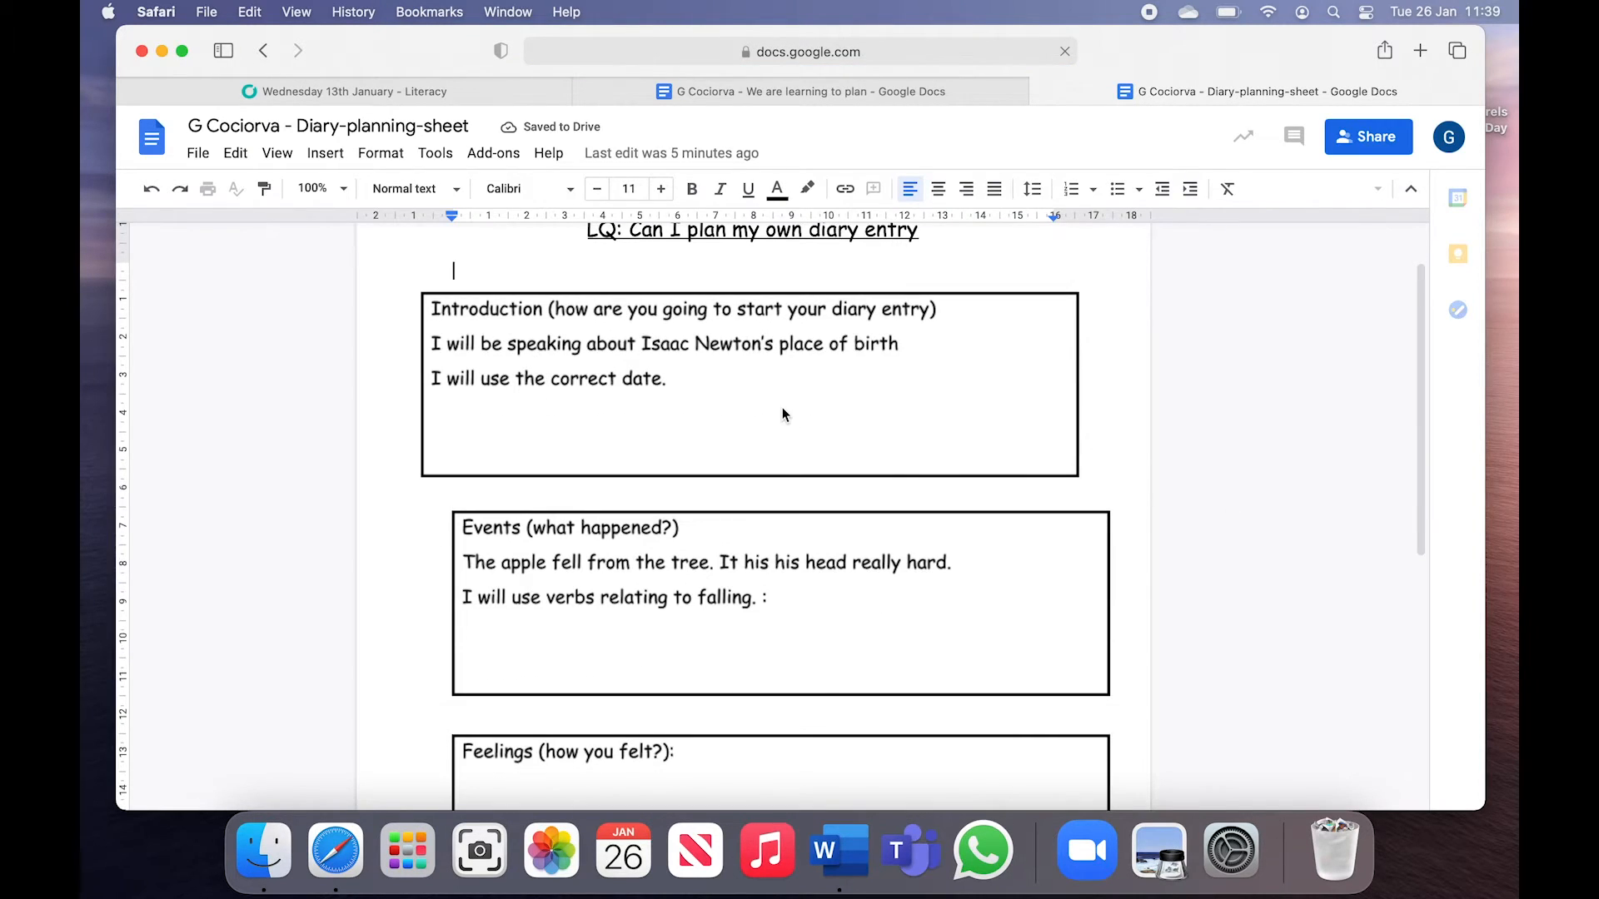
pyautogui.doubleClick(740, 372)
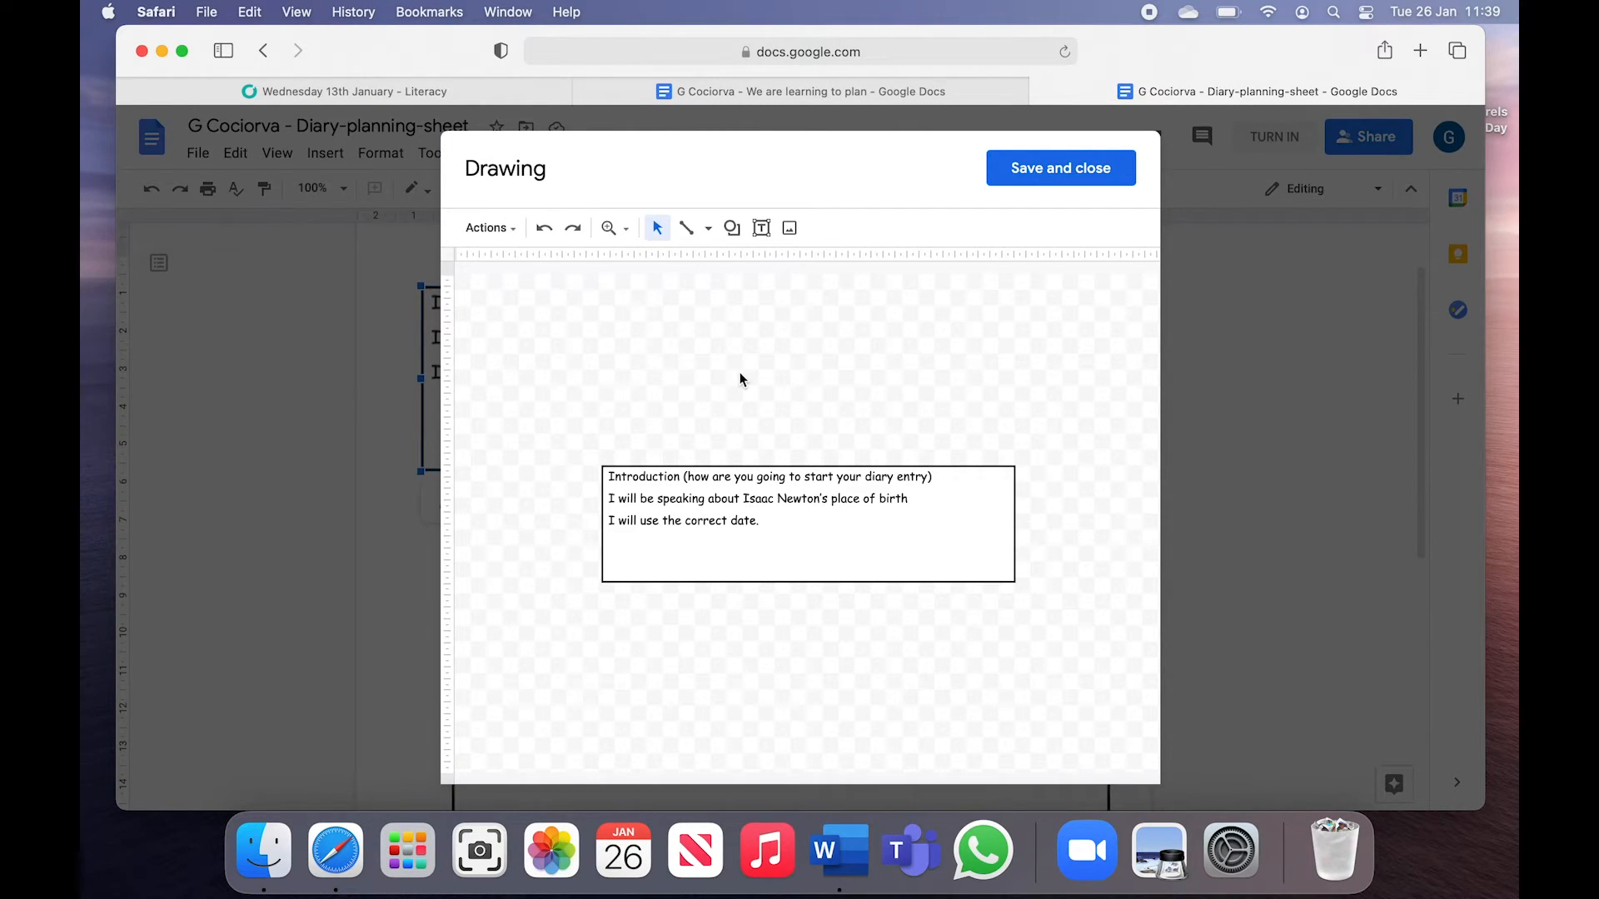
pyautogui.click(1072, 166)
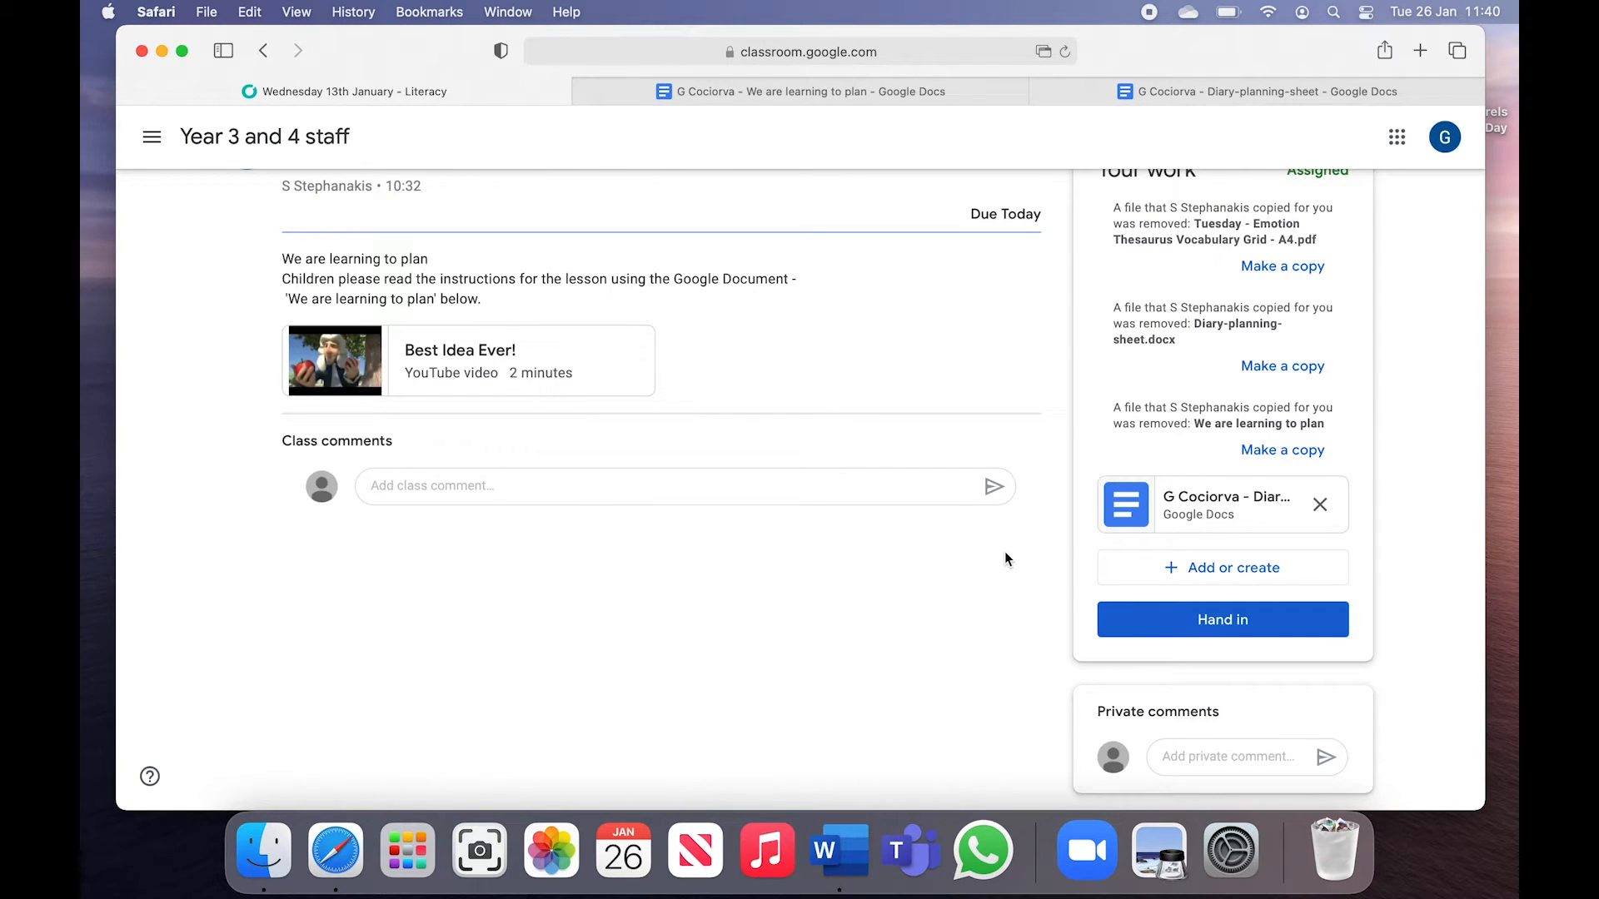
# - Hand in the literacy assignment with the Diary-planning-sheet attached
pyautogui.scroll(-1, 1004, 552)
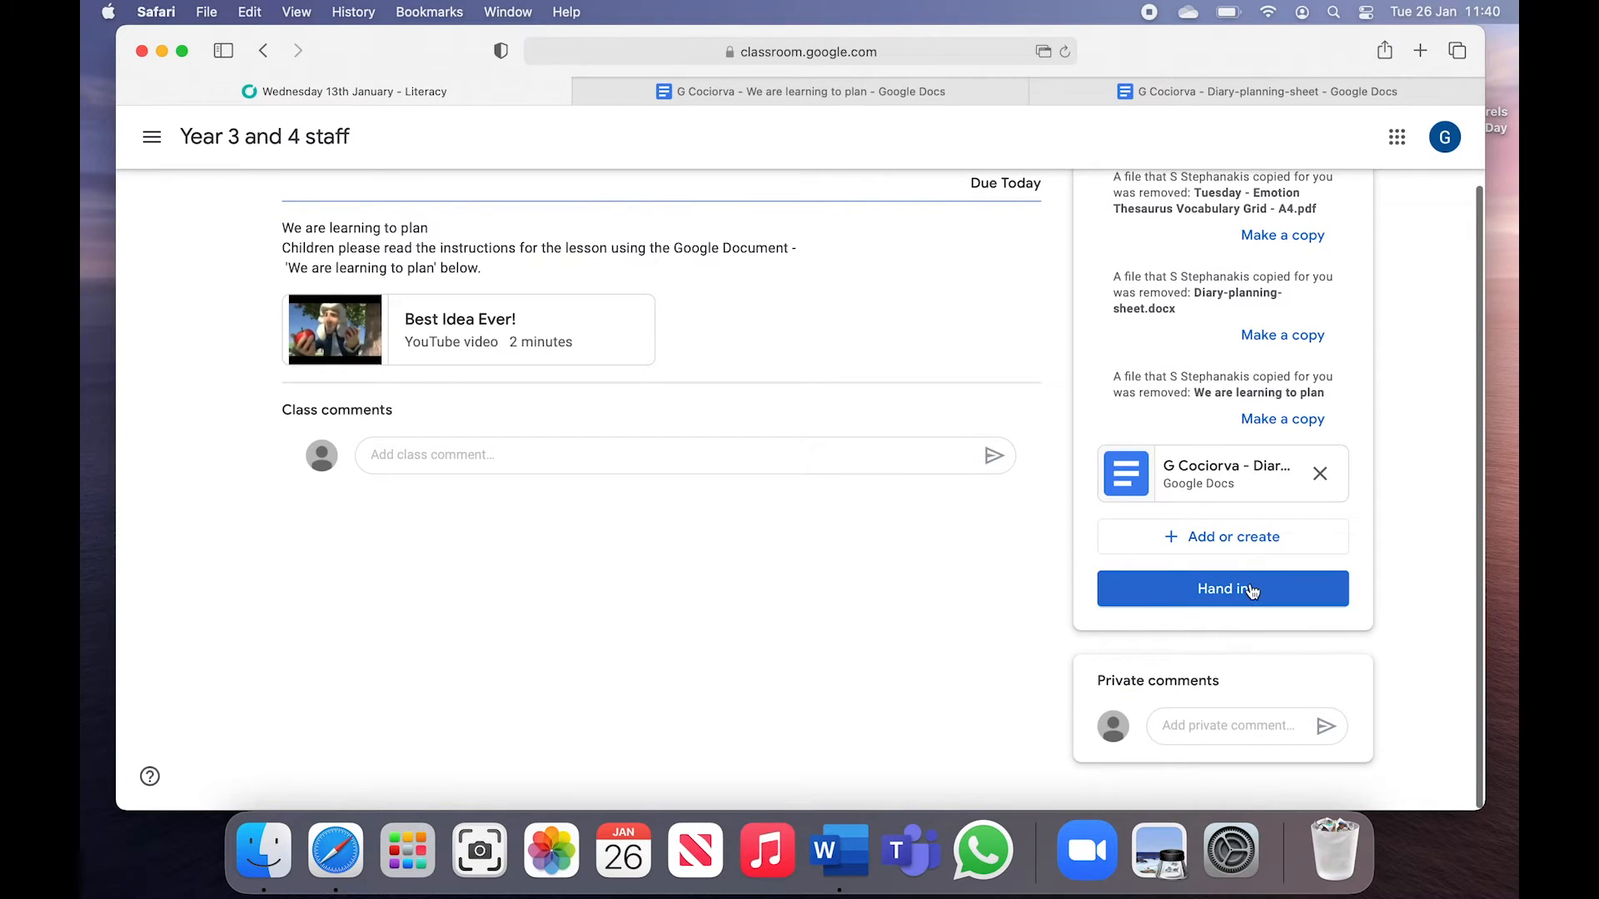
pyautogui.click(1252, 591)
pyautogui.click(1002, 531)
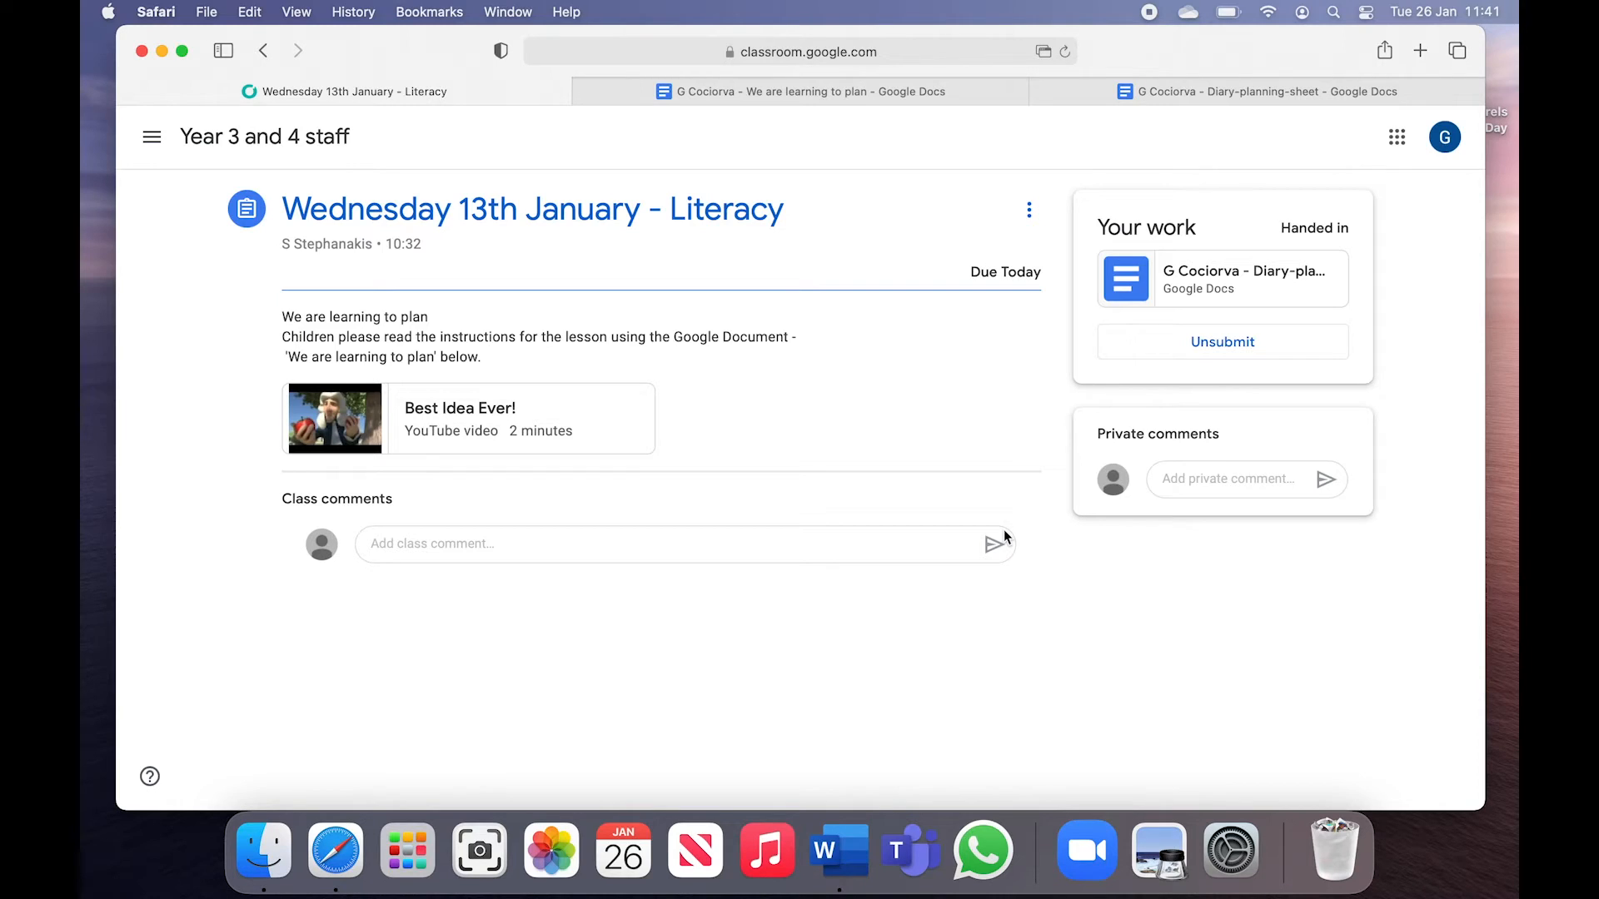
# - Close the Google Docs tabs and reopen the Wednesday 13th January - Literacy assignment from the class stream
pyautogui.click(1041, 91)
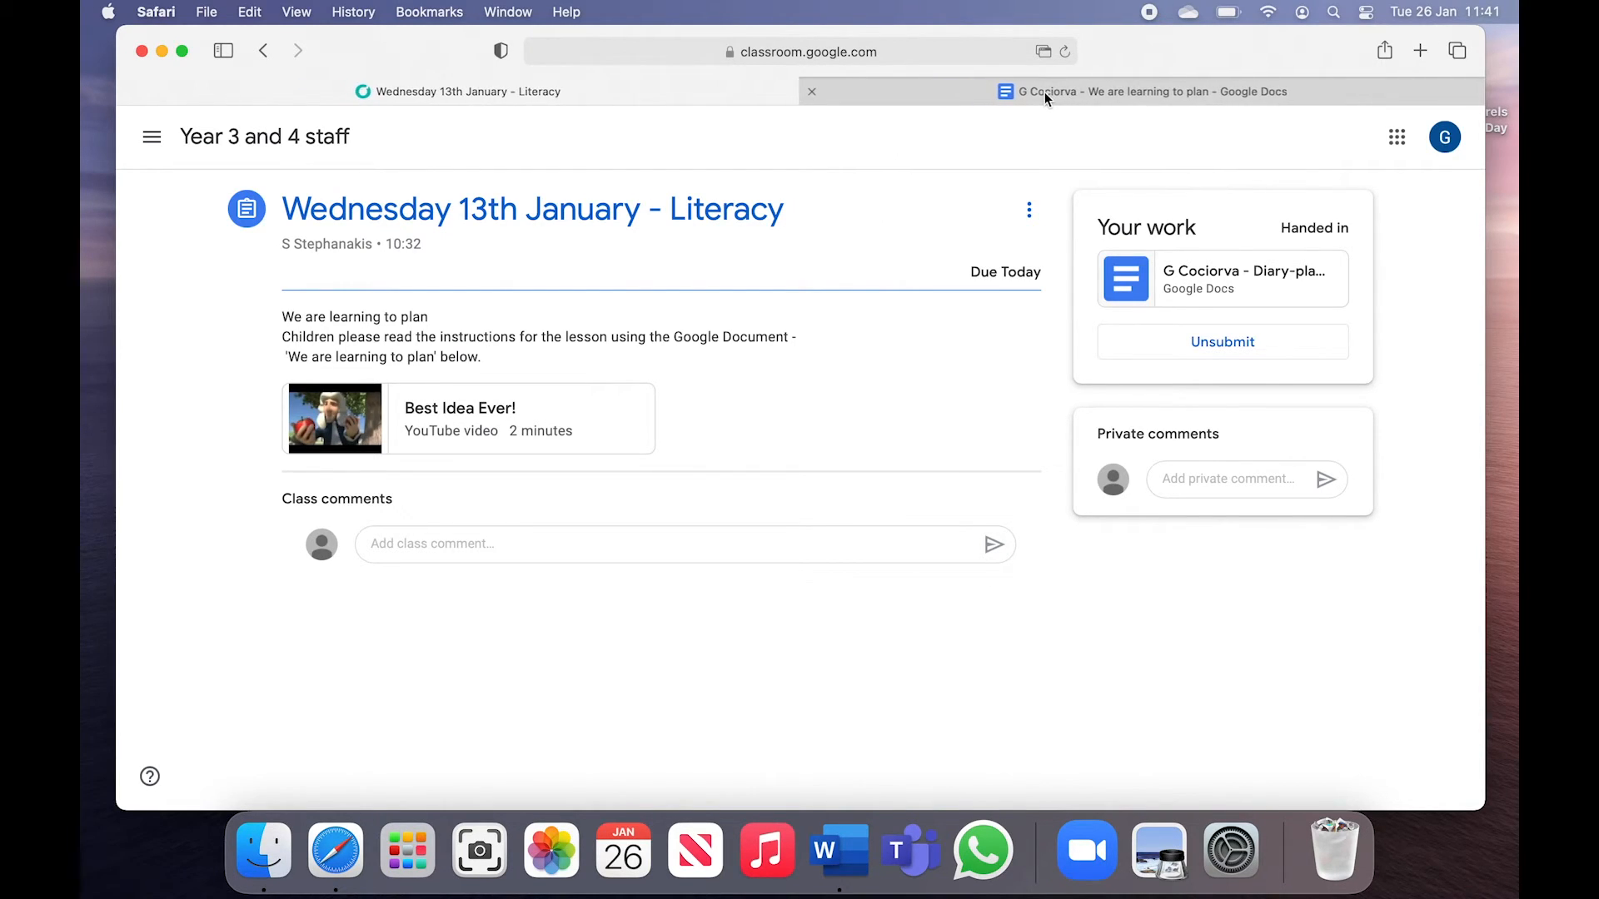
pyautogui.click(811, 92)
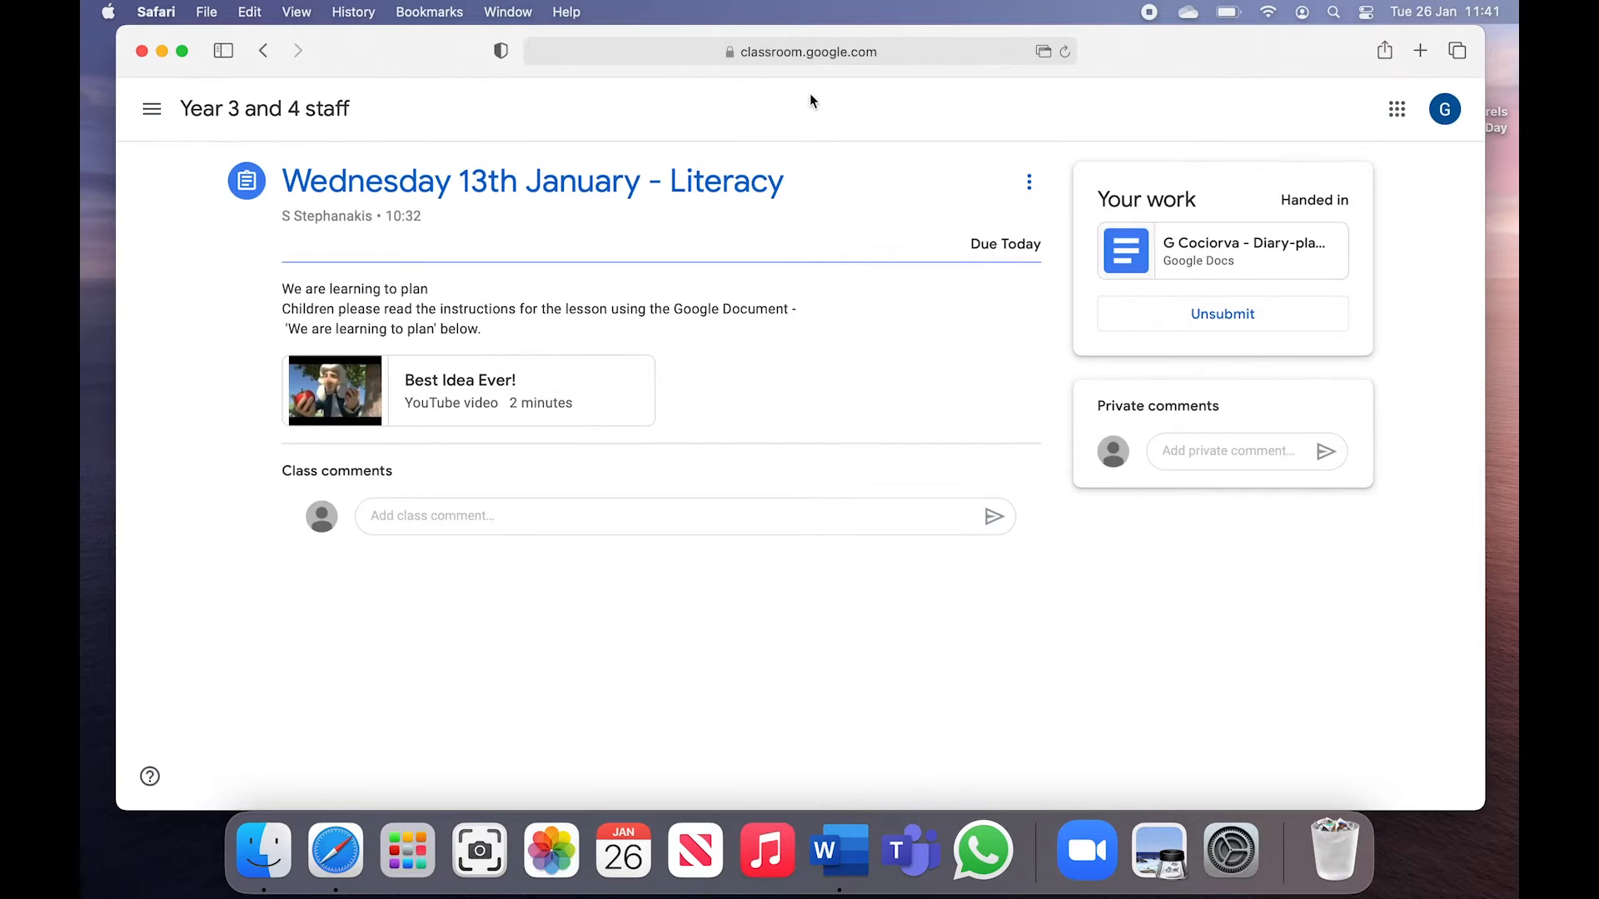
pyautogui.click(231, 123)
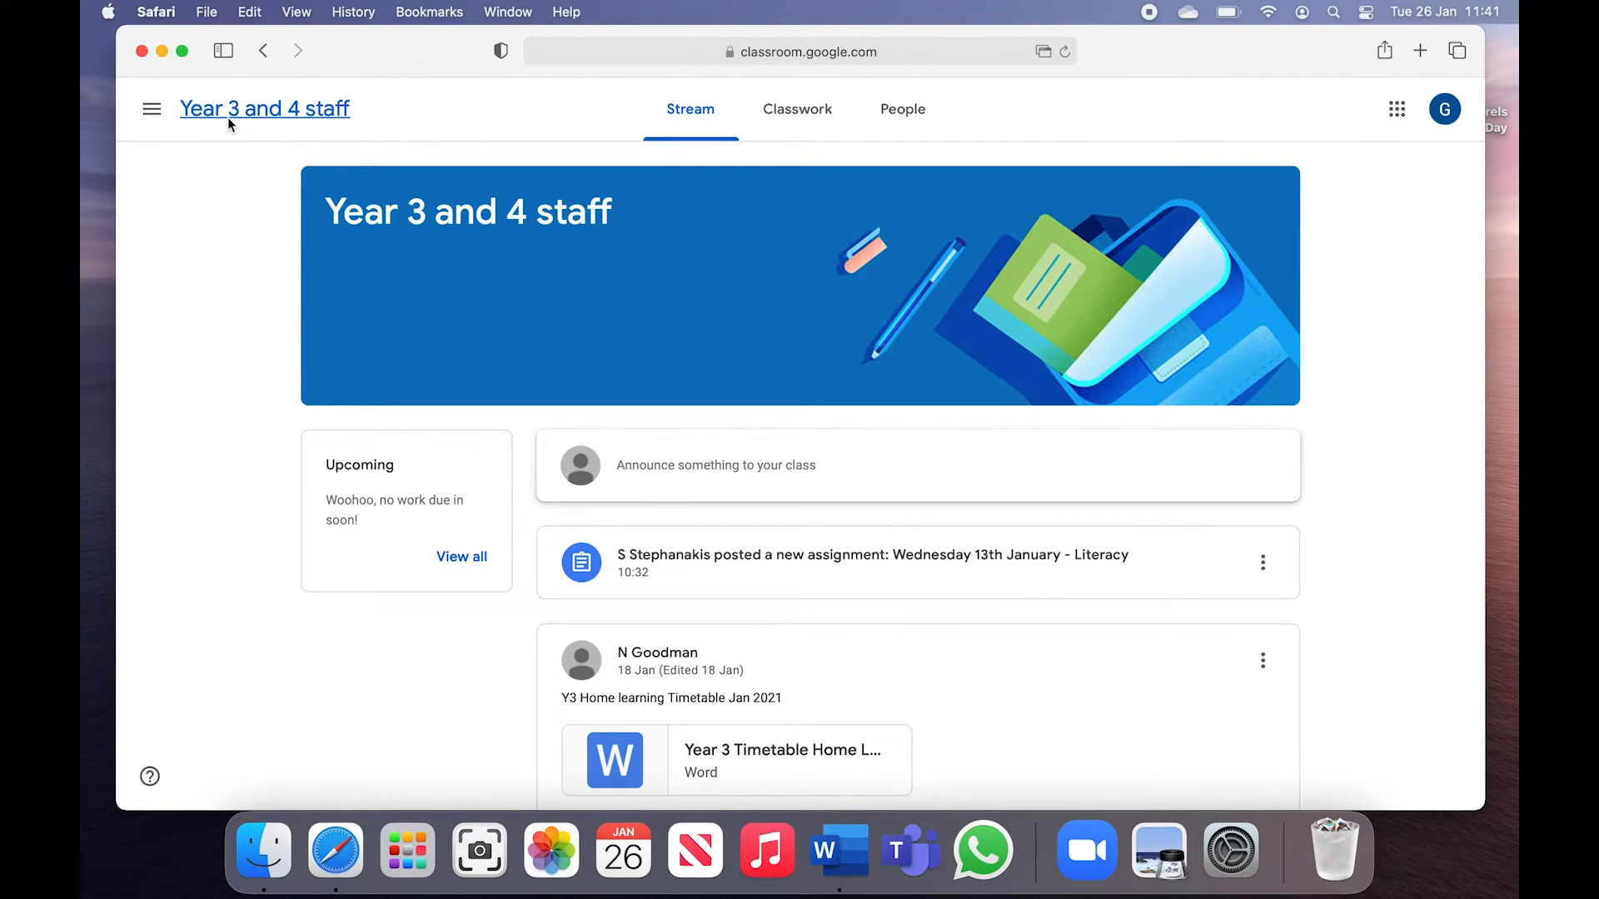
pyautogui.scroll(-3, 227, 117)
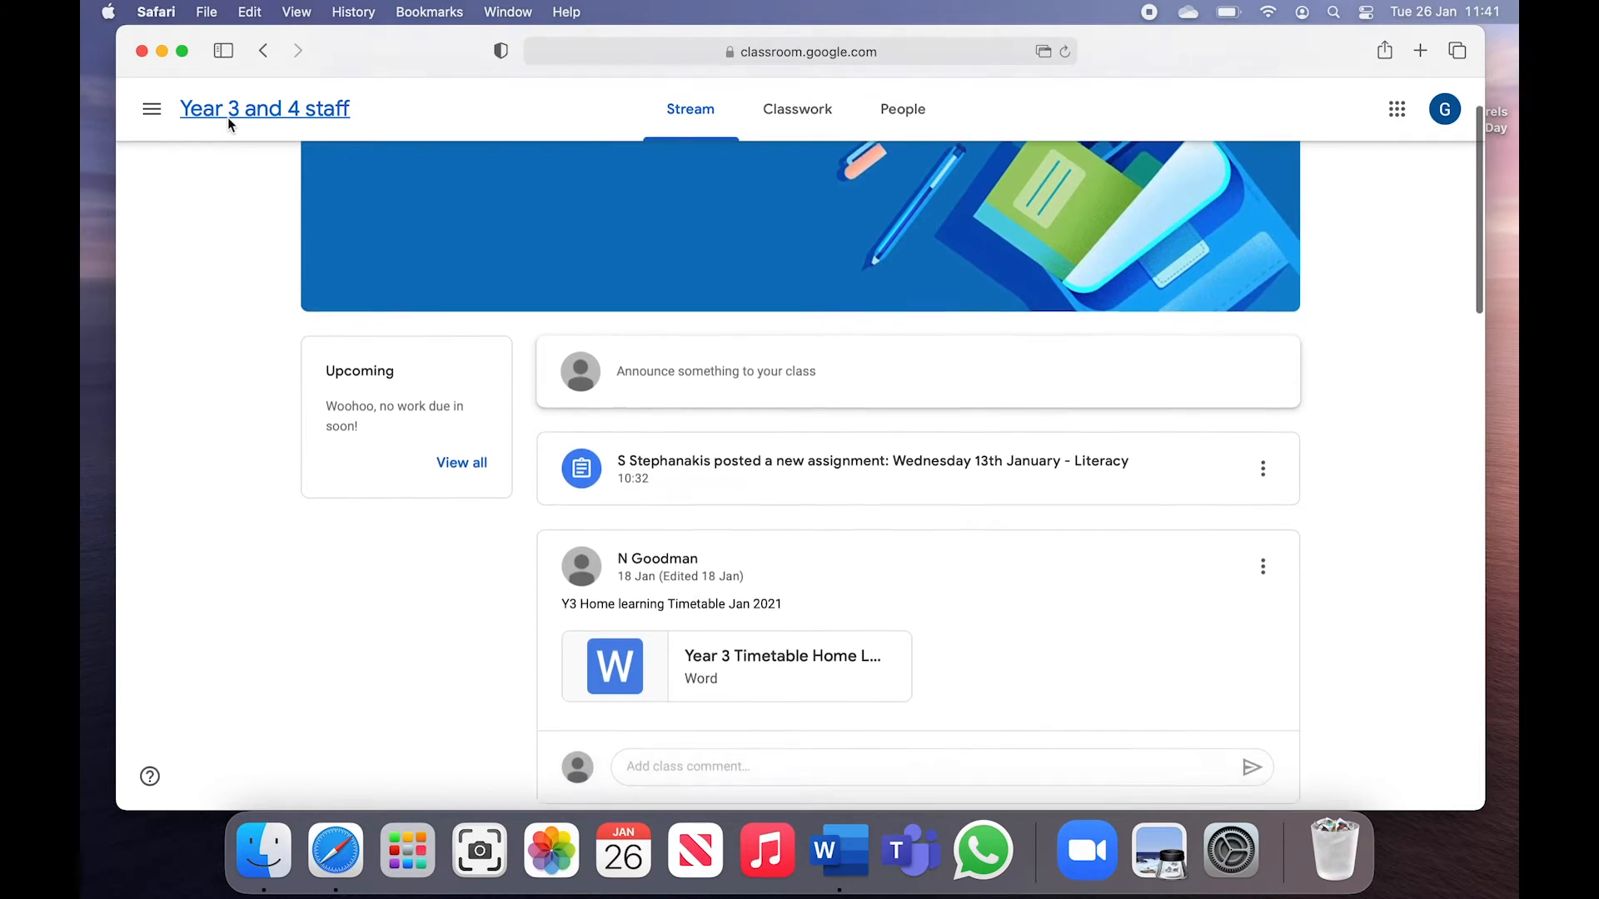
pyautogui.click(836, 449)
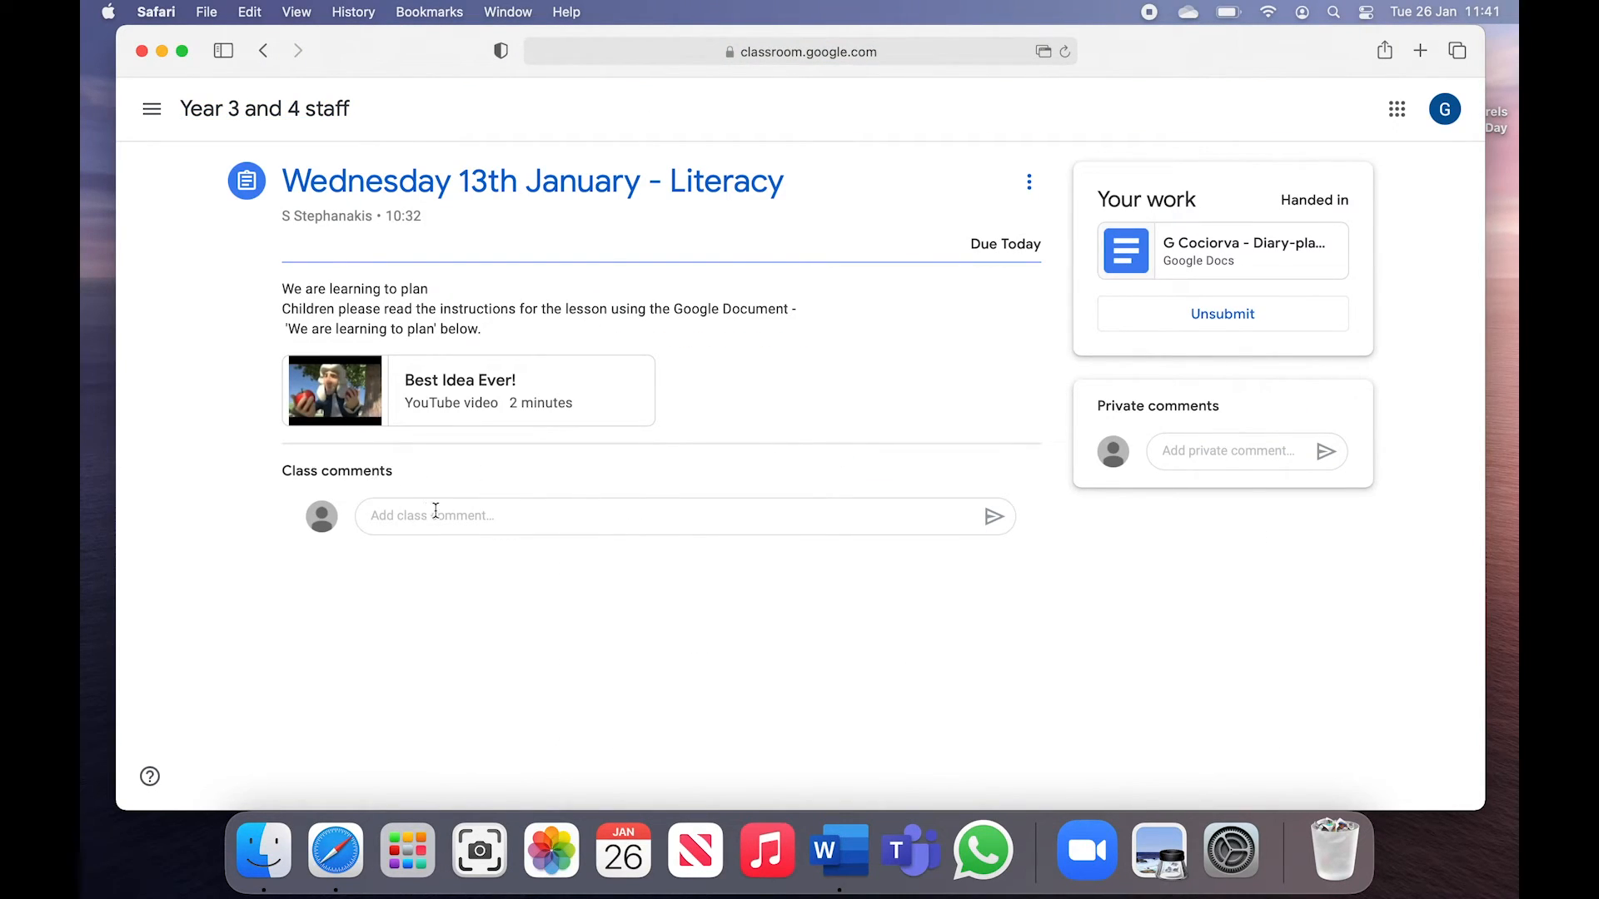
# - Post the class comment "How long should I spend on this task?" on the assignment
pyautogui.click(493, 512)
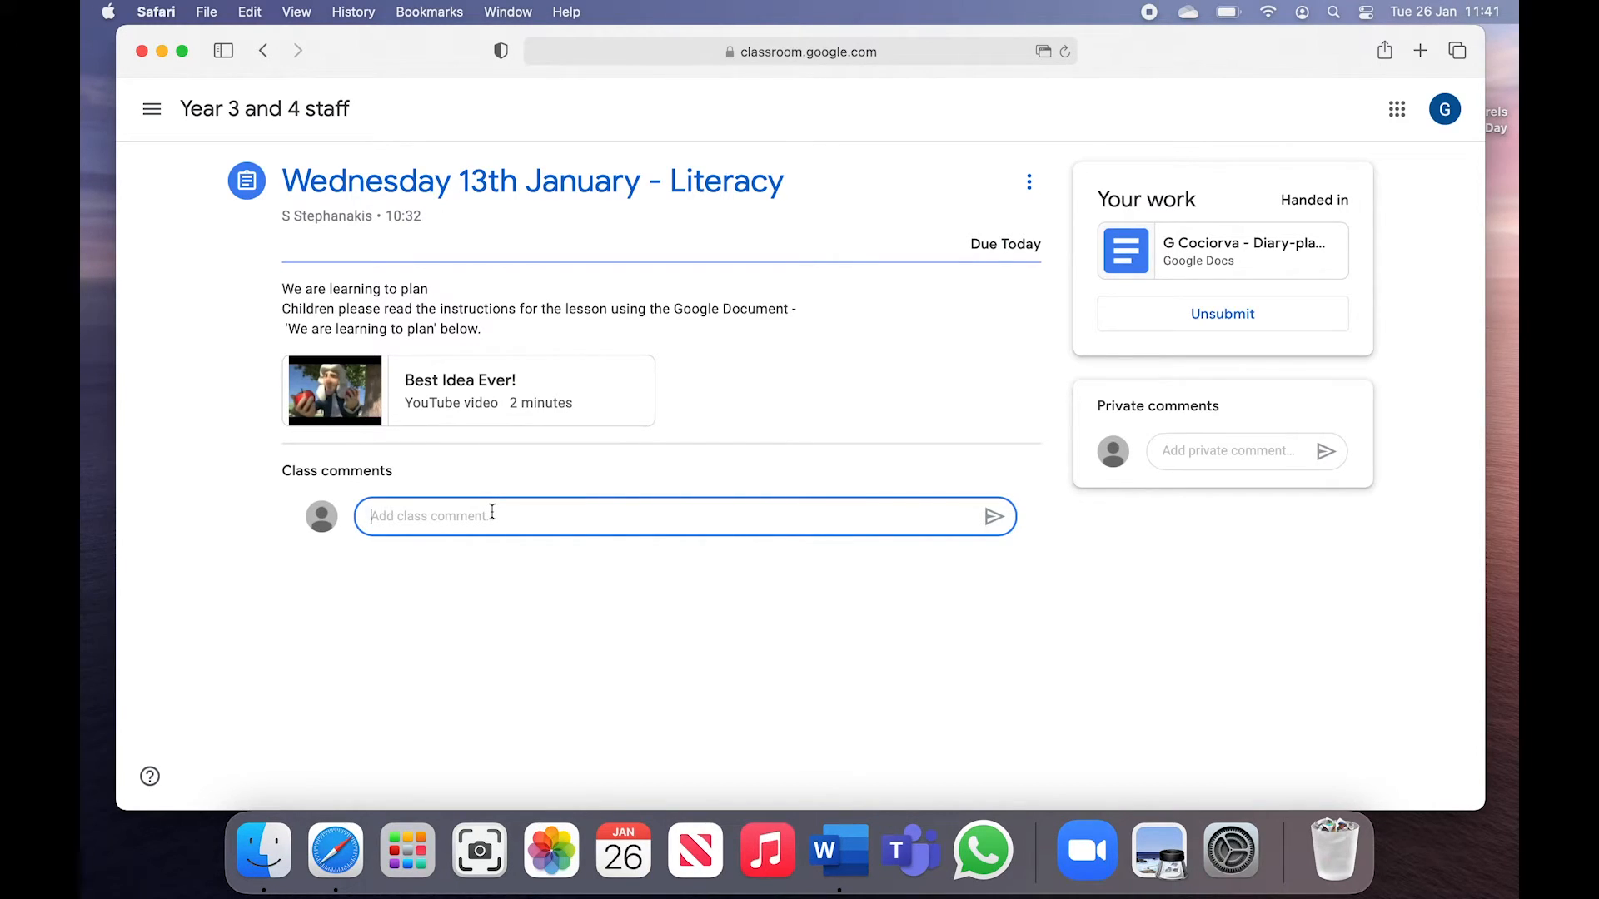
pyautogui.write('How long should I spend on this')
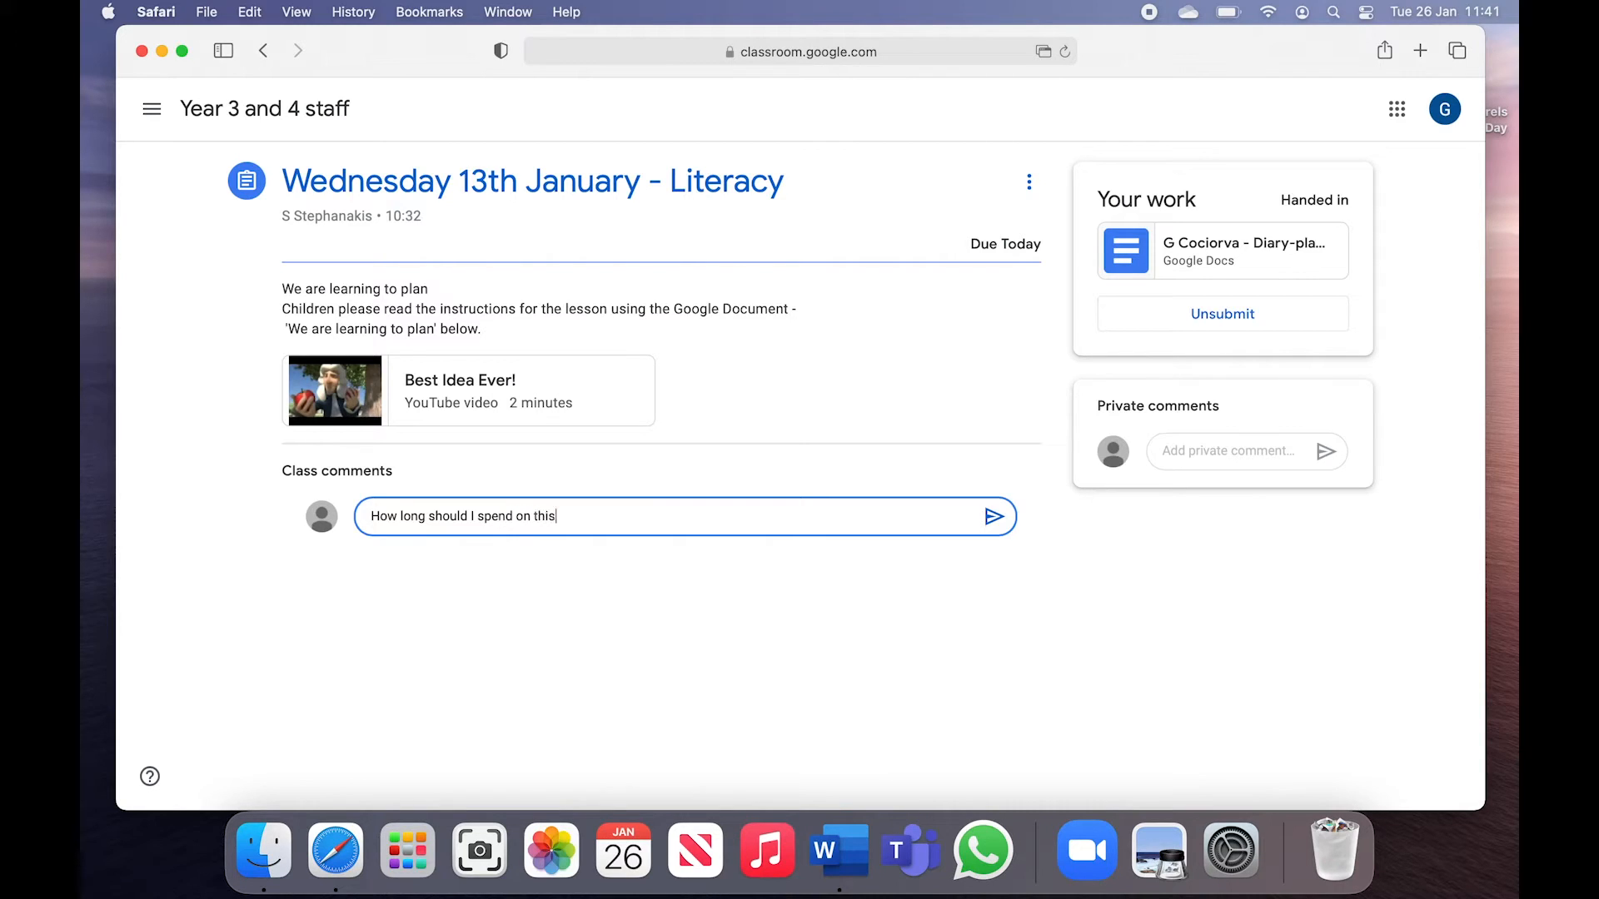
pyautogui.write(' task?')
pyautogui.press('Return')
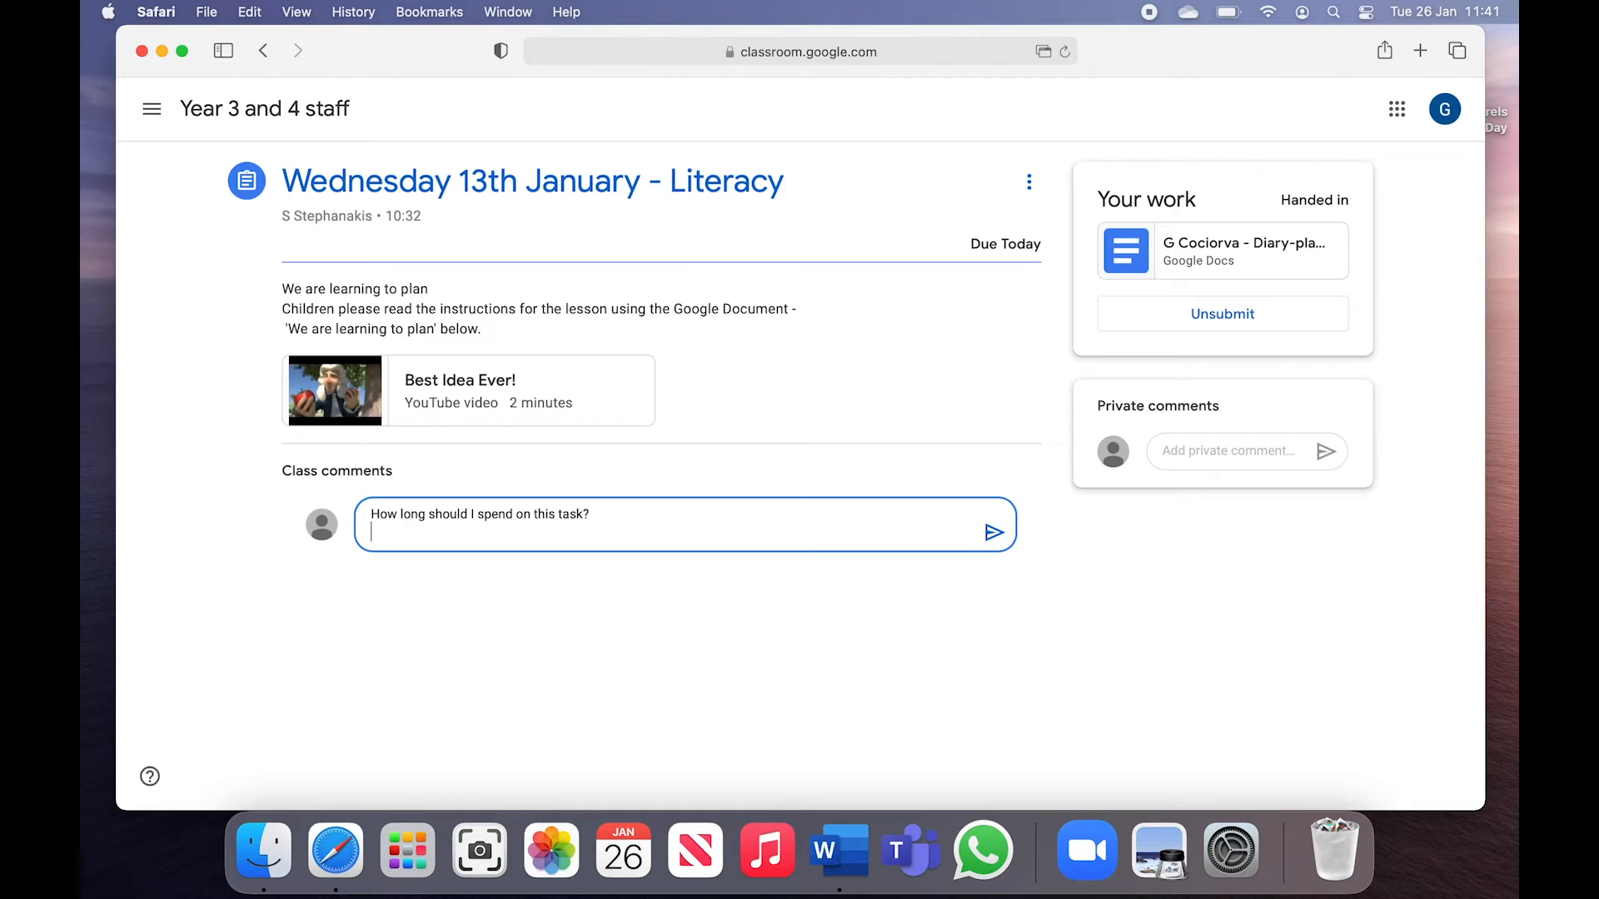
pyautogui.click(993, 533)
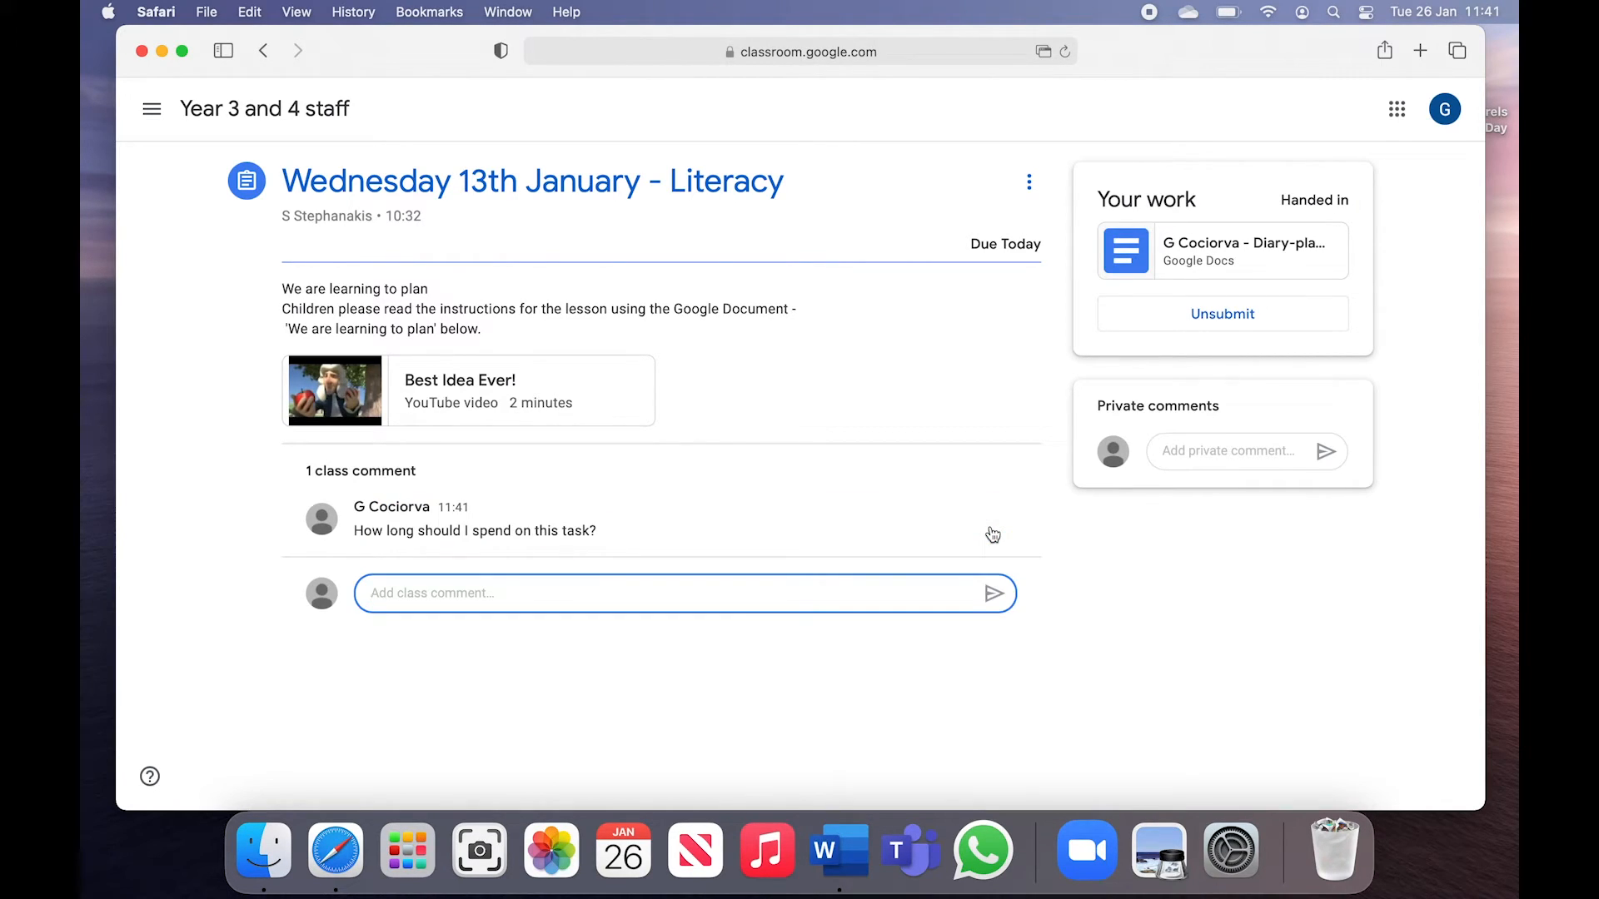
# - Send the teacher the private comment "I have finished my work. I hope it is correct."
pyautogui.click(1209, 452)
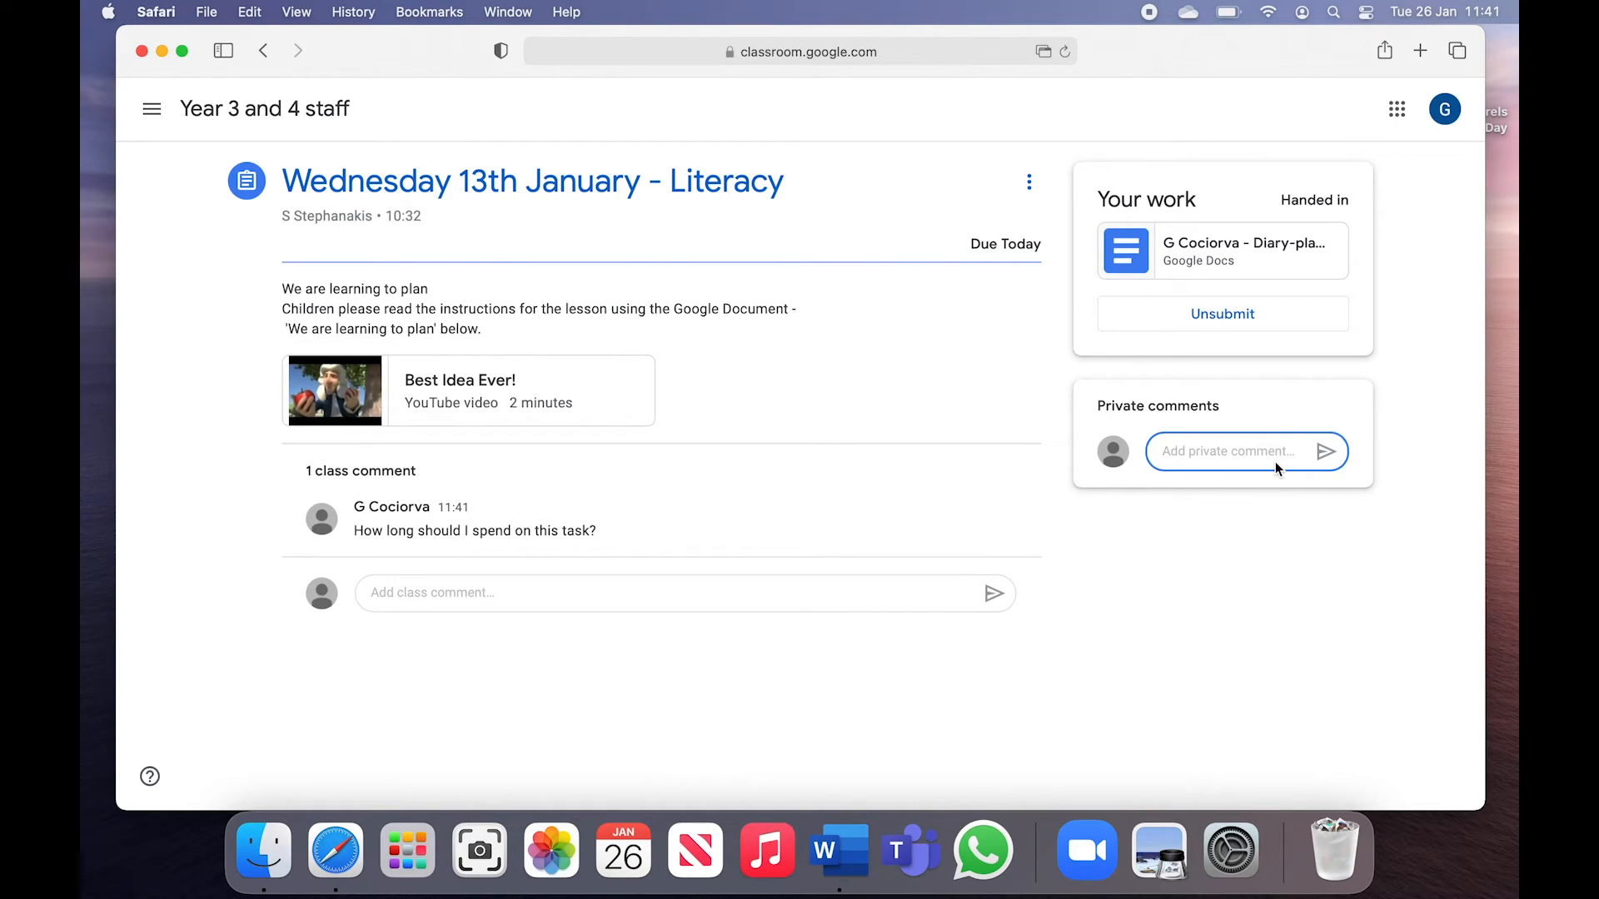
pyautogui.write('I have finished my work. I h')
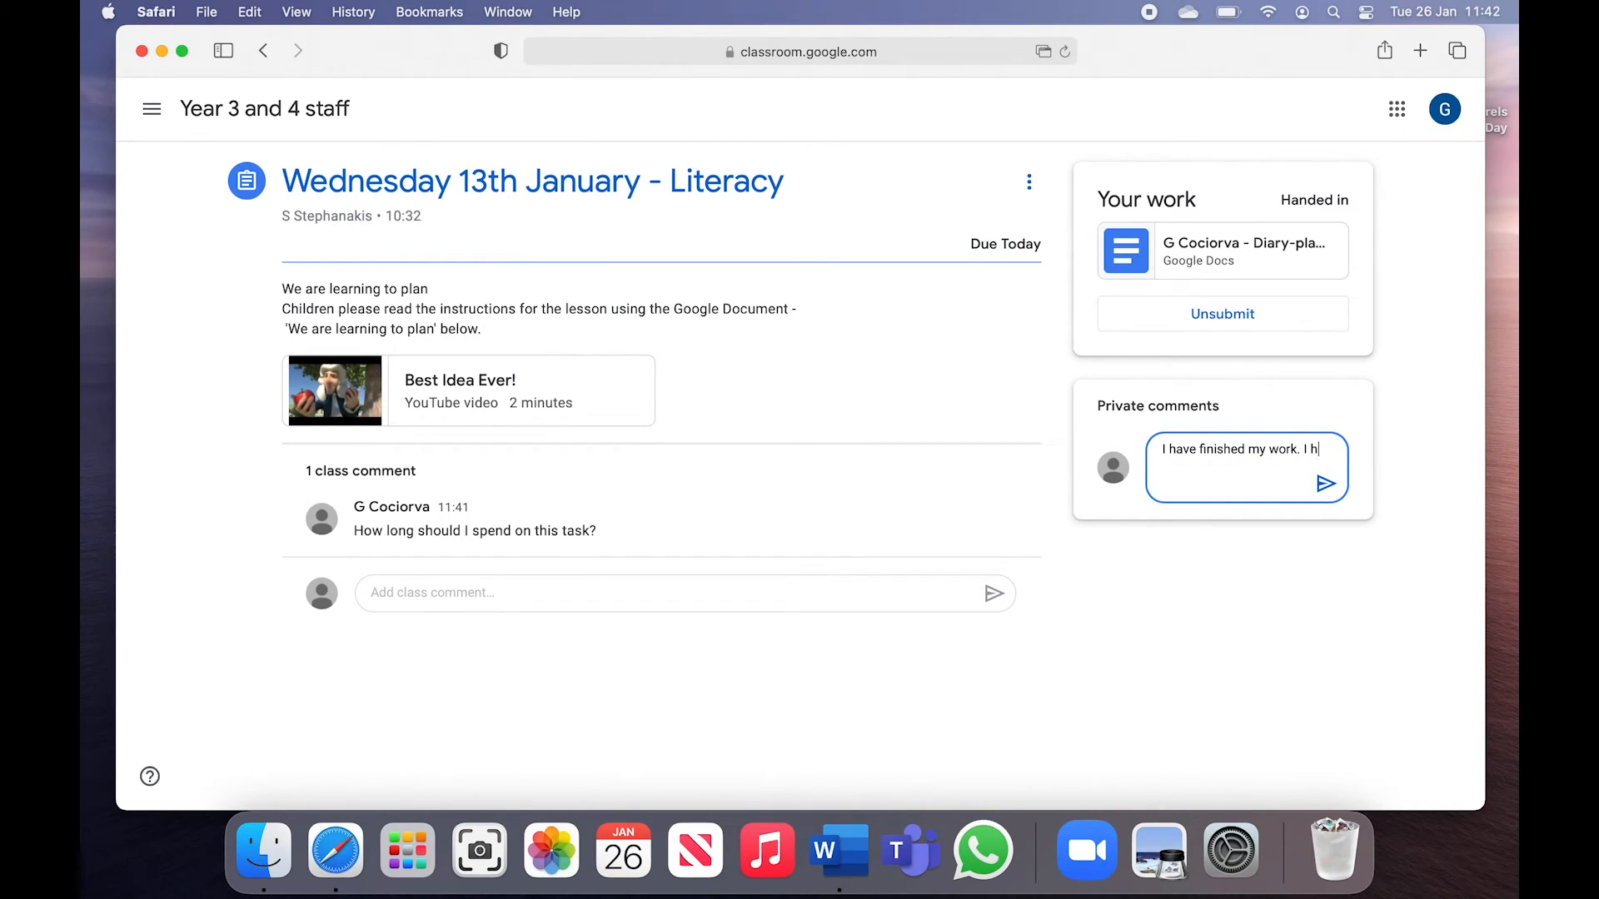
pyautogui.write('ope it is correct.')
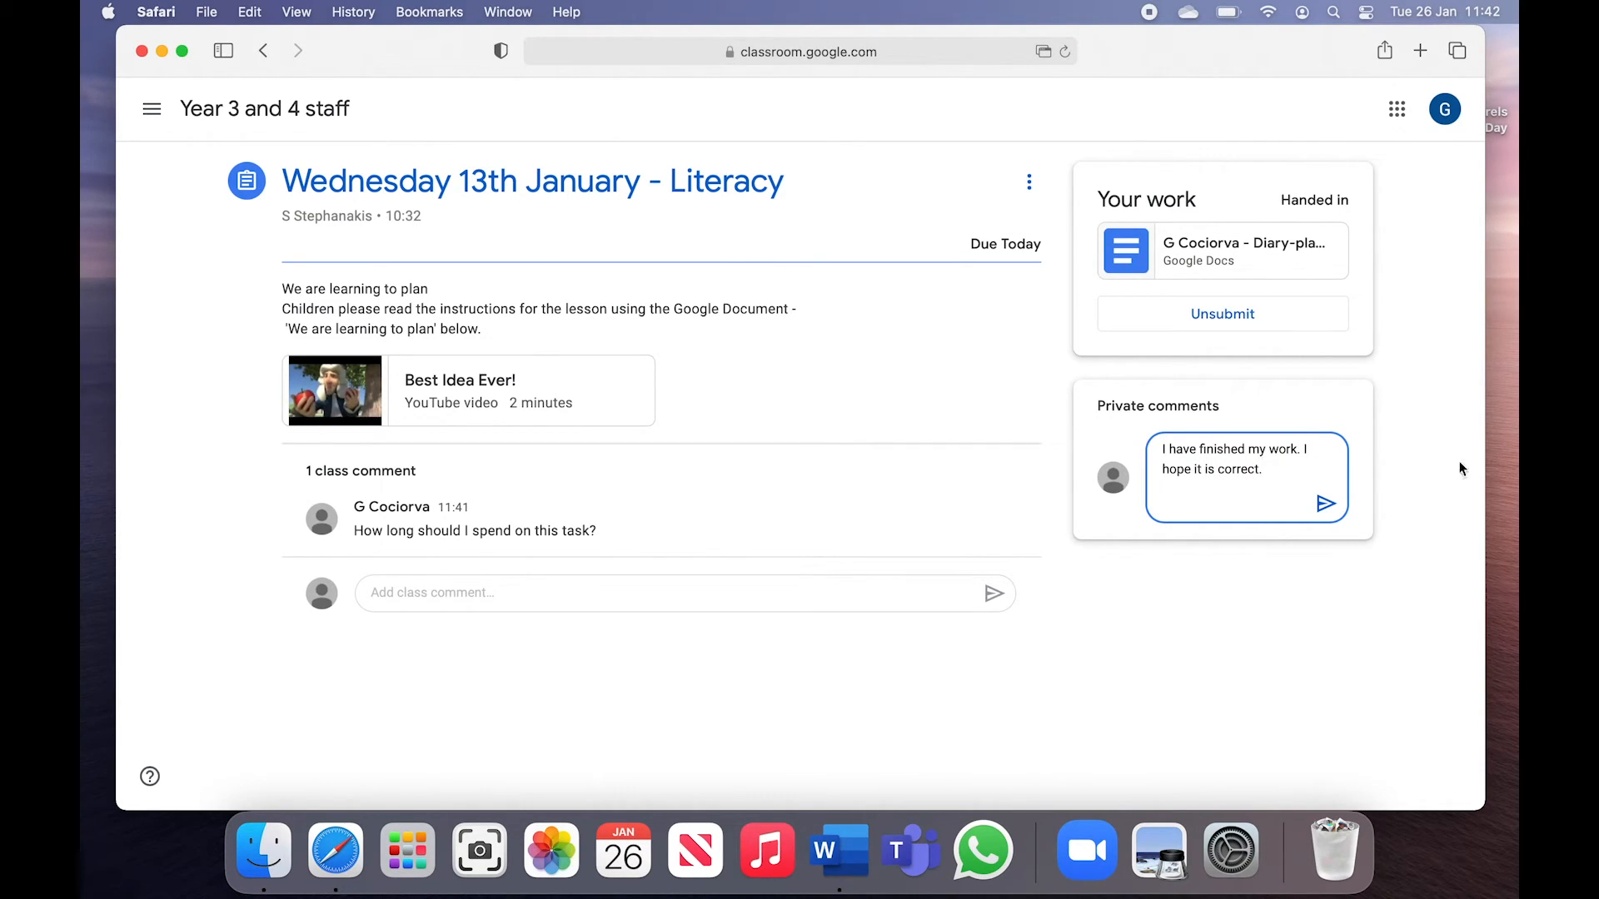
pyautogui.click(1326, 505)
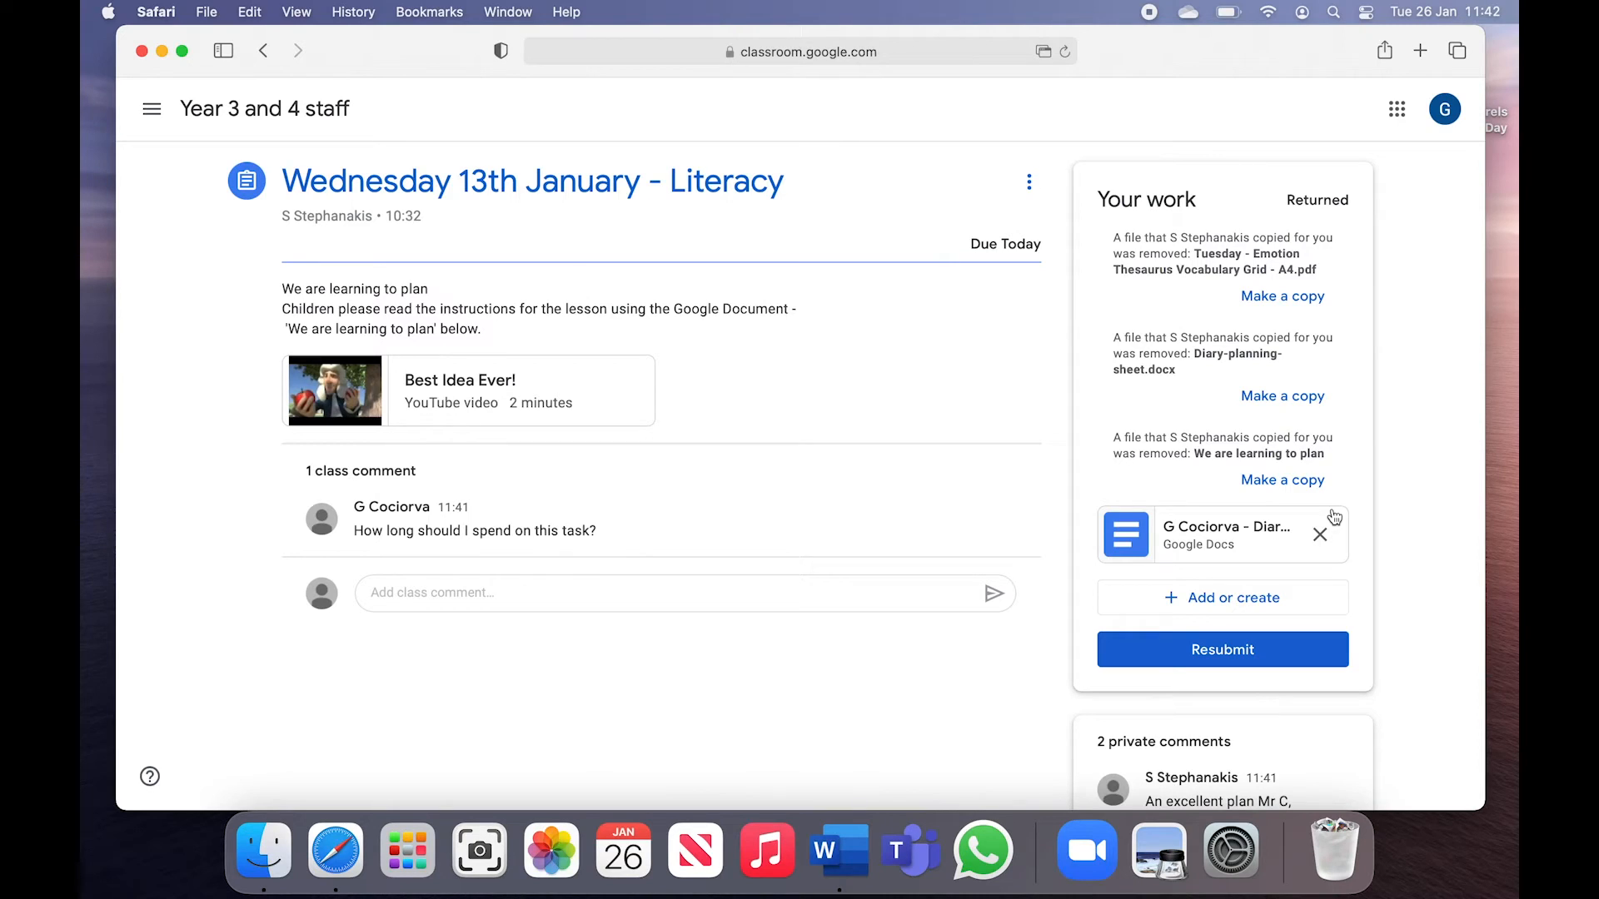
# - Read the teacher's private feedback on the returned work and reopen the attached Diary-planning-sheet
pyautogui.scroll(-4, 1333, 517)
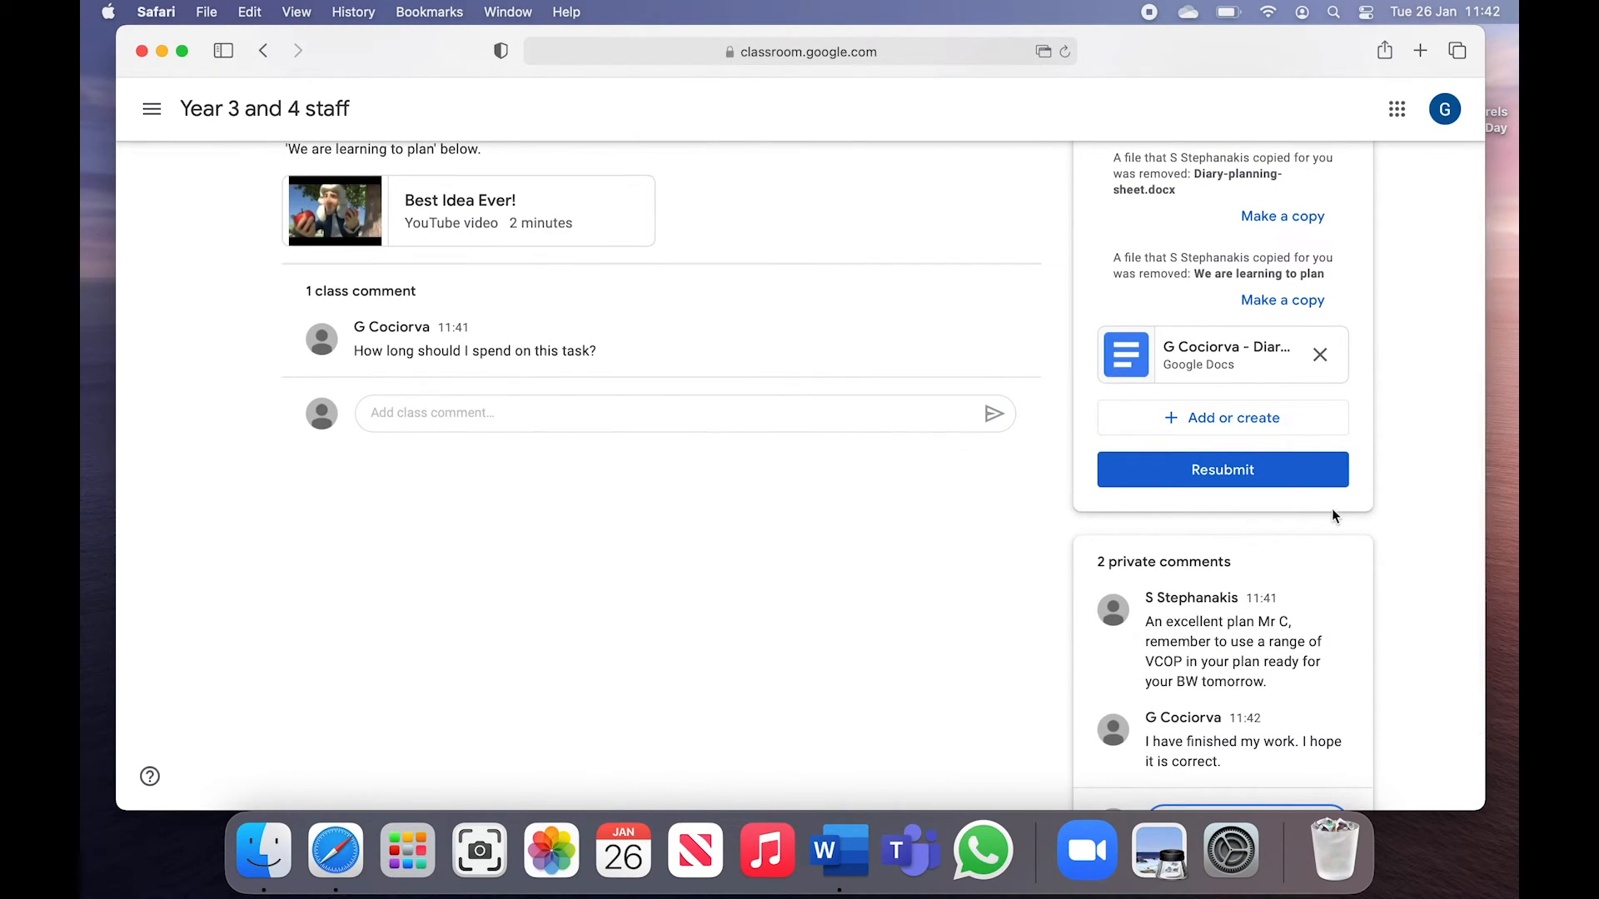
pyautogui.scroll(-2, 1332, 512)
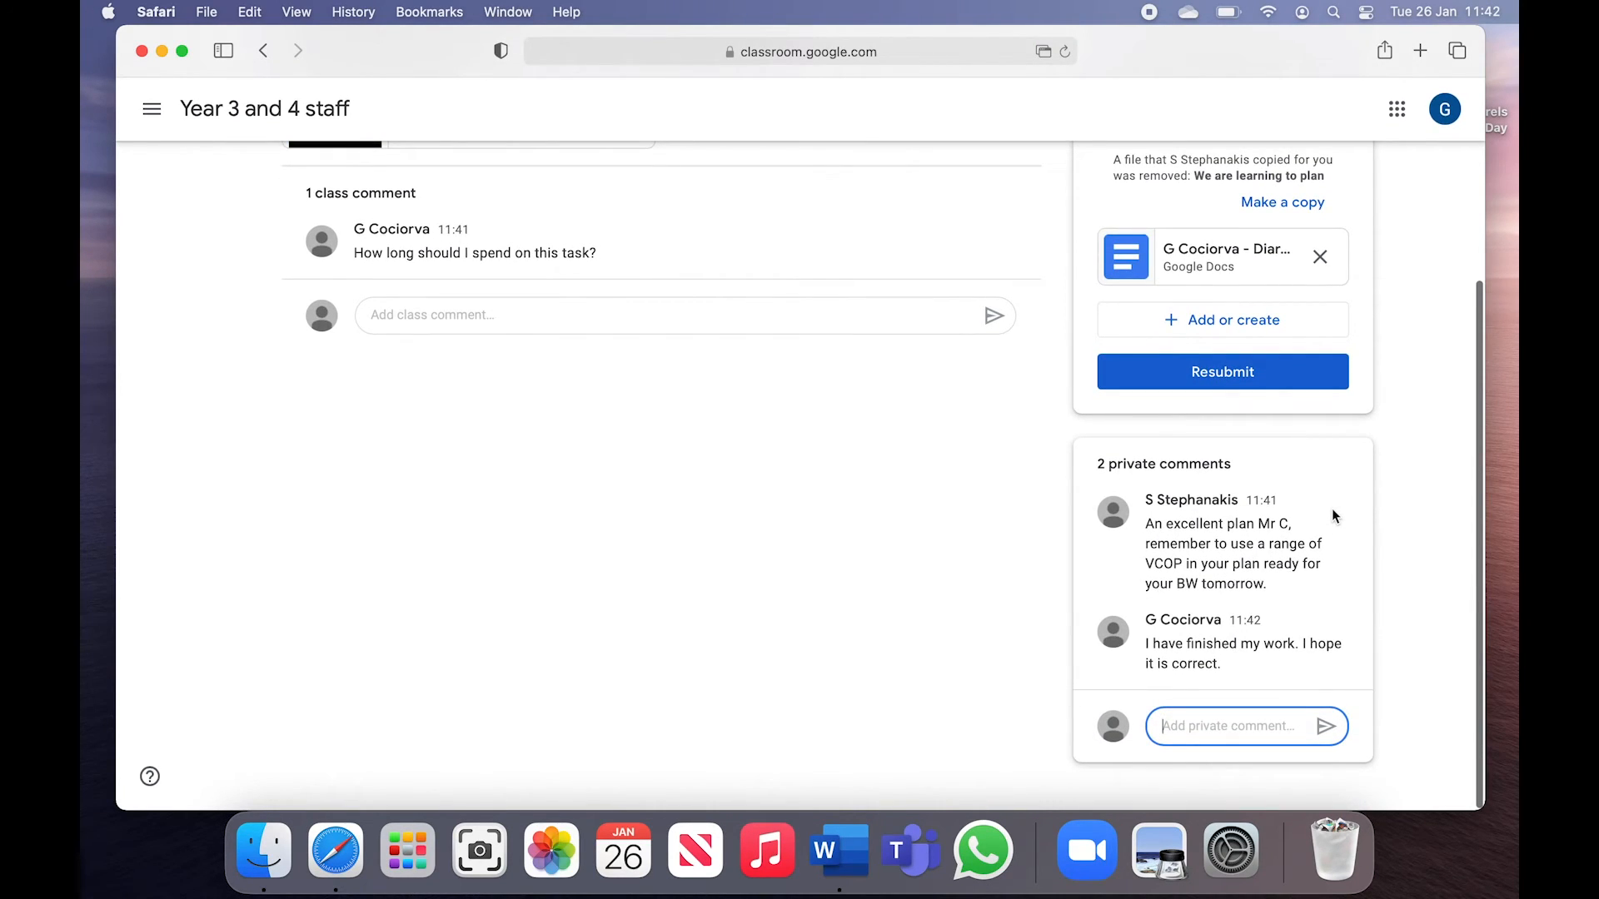
pyautogui.scroll(-1, 1333, 512)
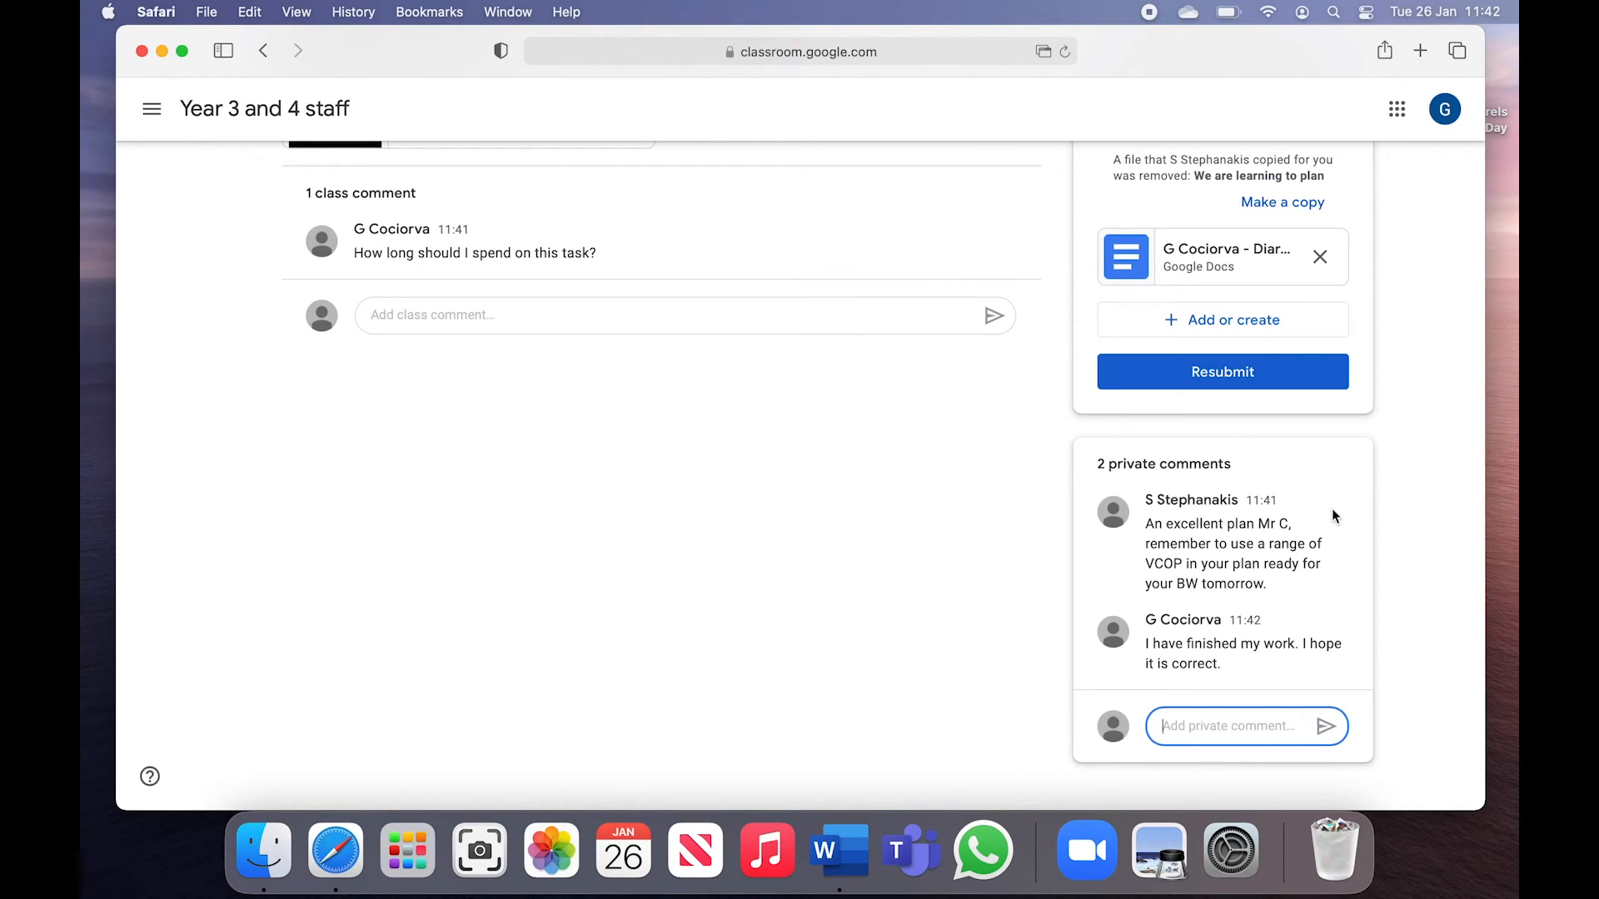
pyautogui.scroll(2, 1332, 515)
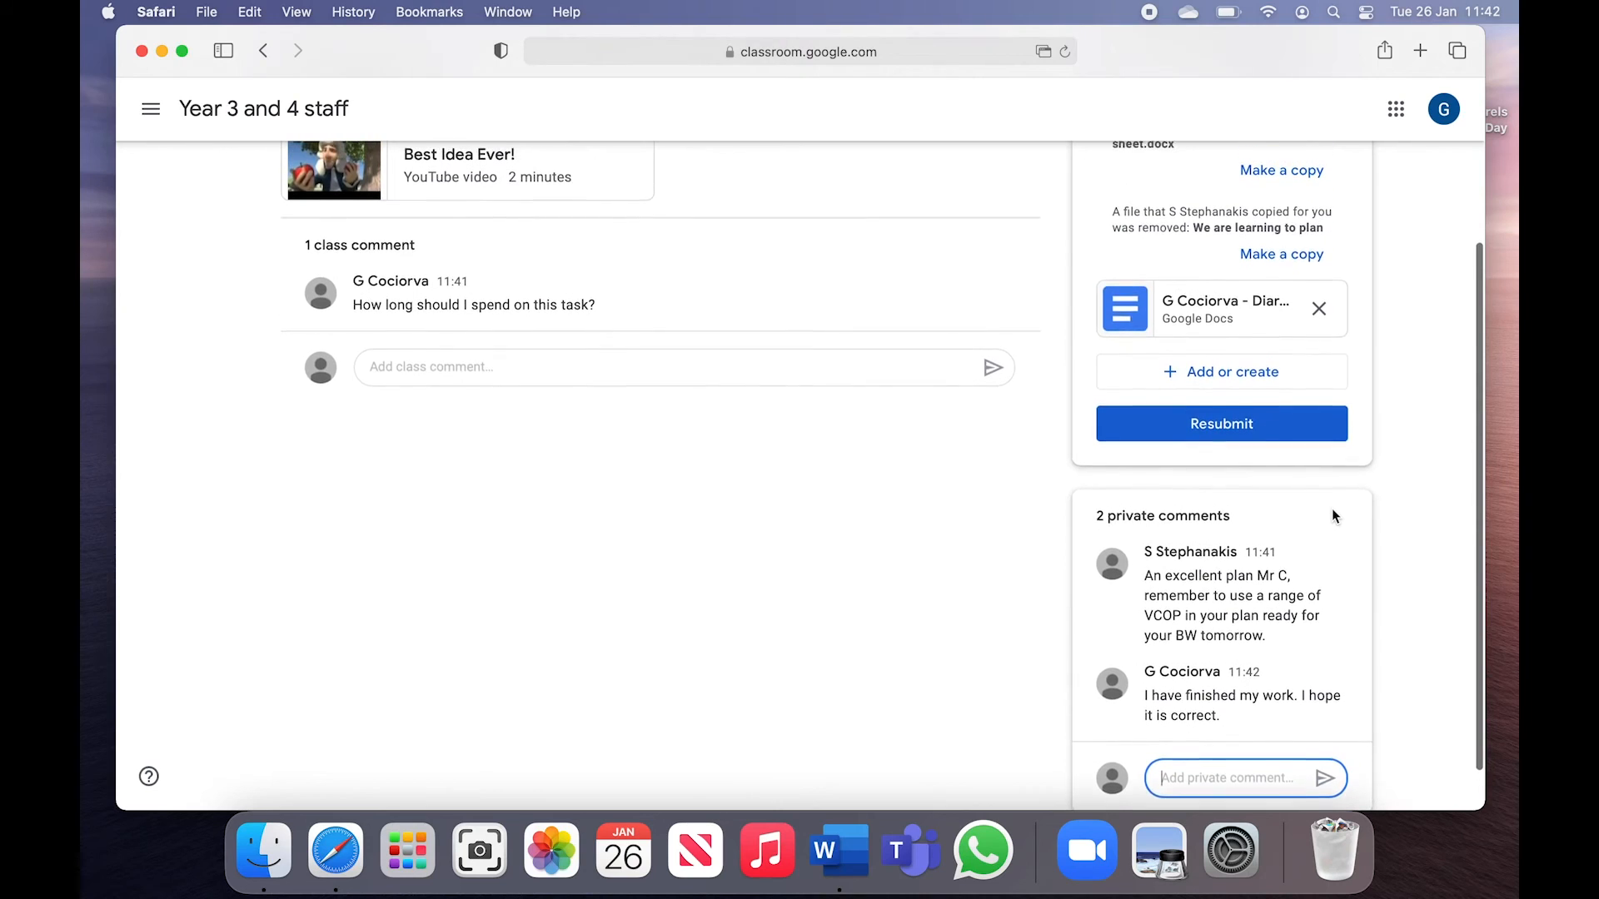
pyautogui.click(1218, 318)
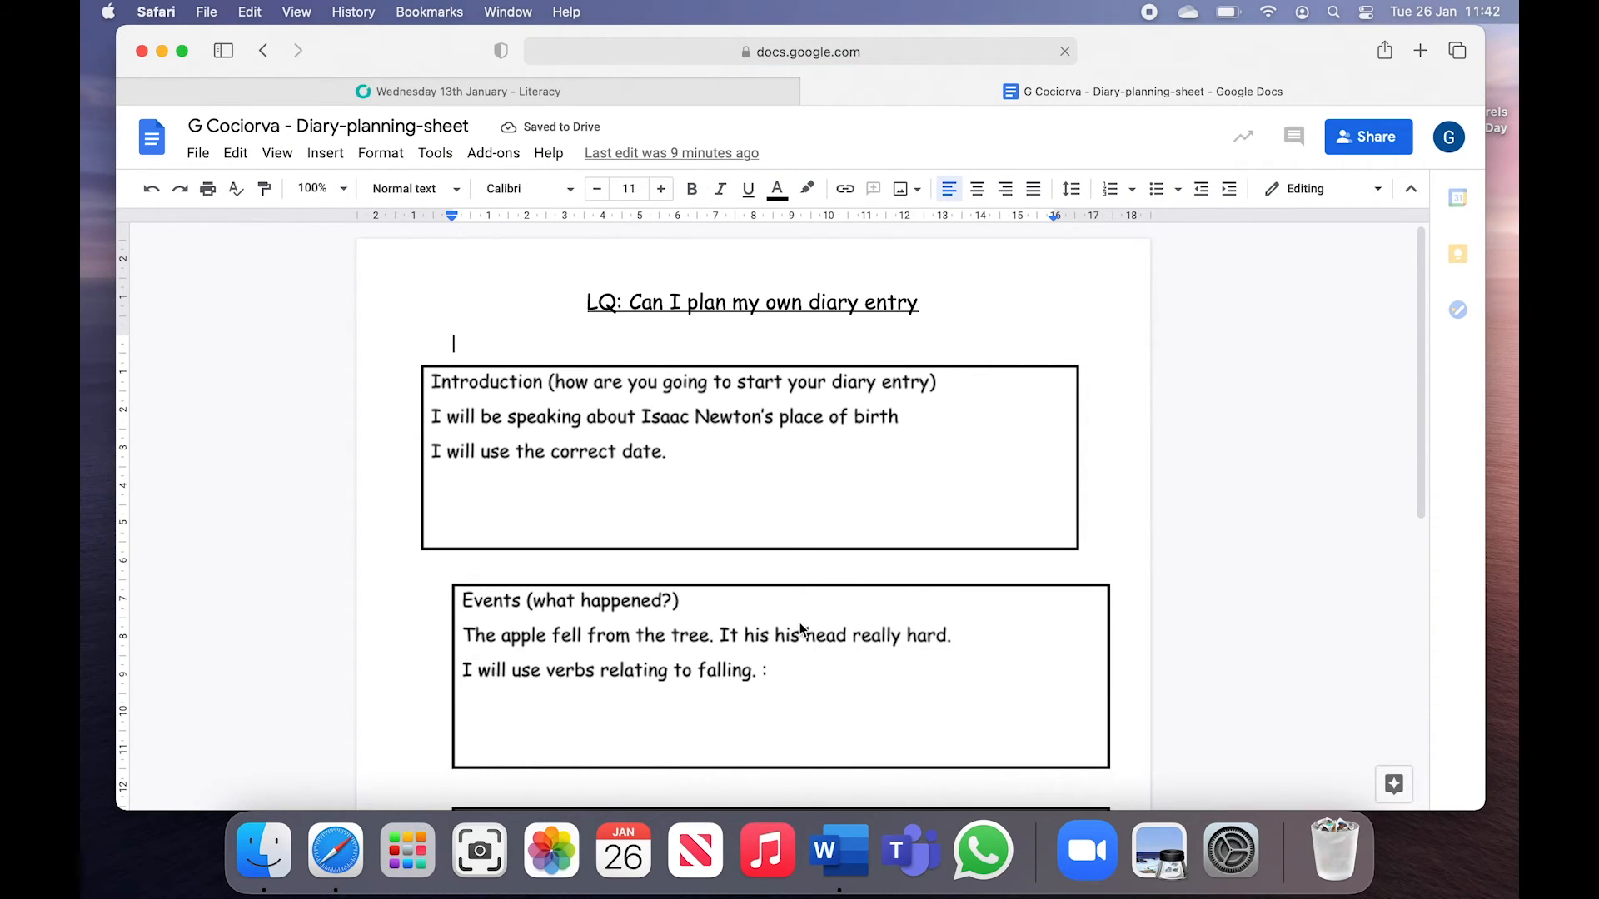
# - Add the line "I will use a range of VCOP." under the heading in the Feelings box drawing and save it
pyautogui.scroll(-3, 806, 621)
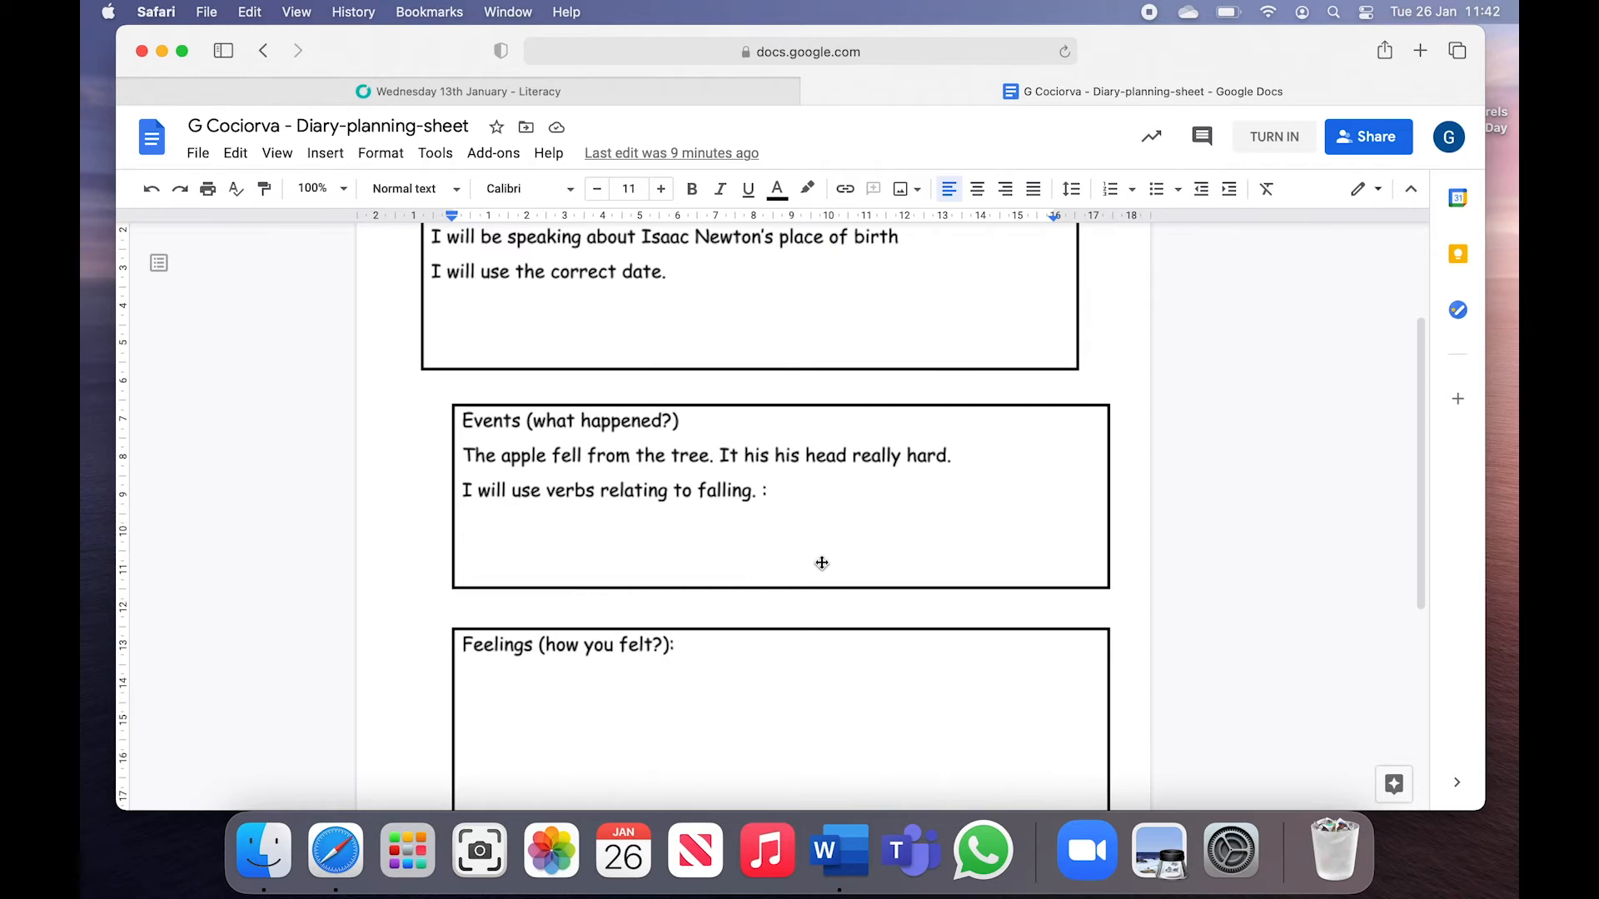
pyautogui.scroll(3, 658, 633)
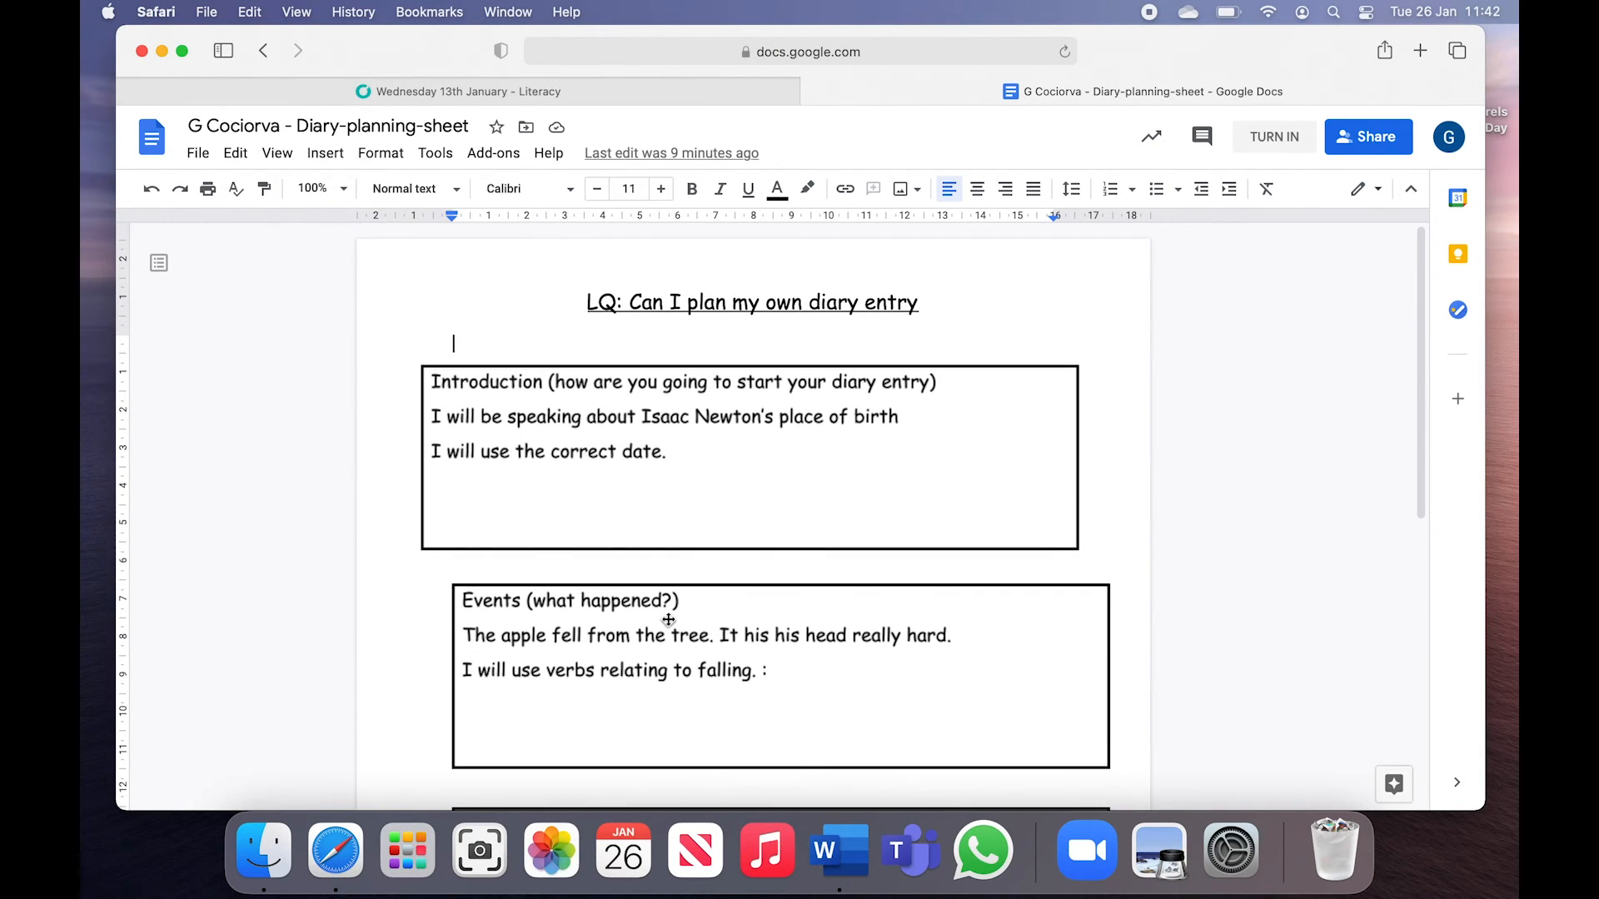
pyautogui.scroll(-6, 662, 499)
pyautogui.scroll(-2, 661, 469)
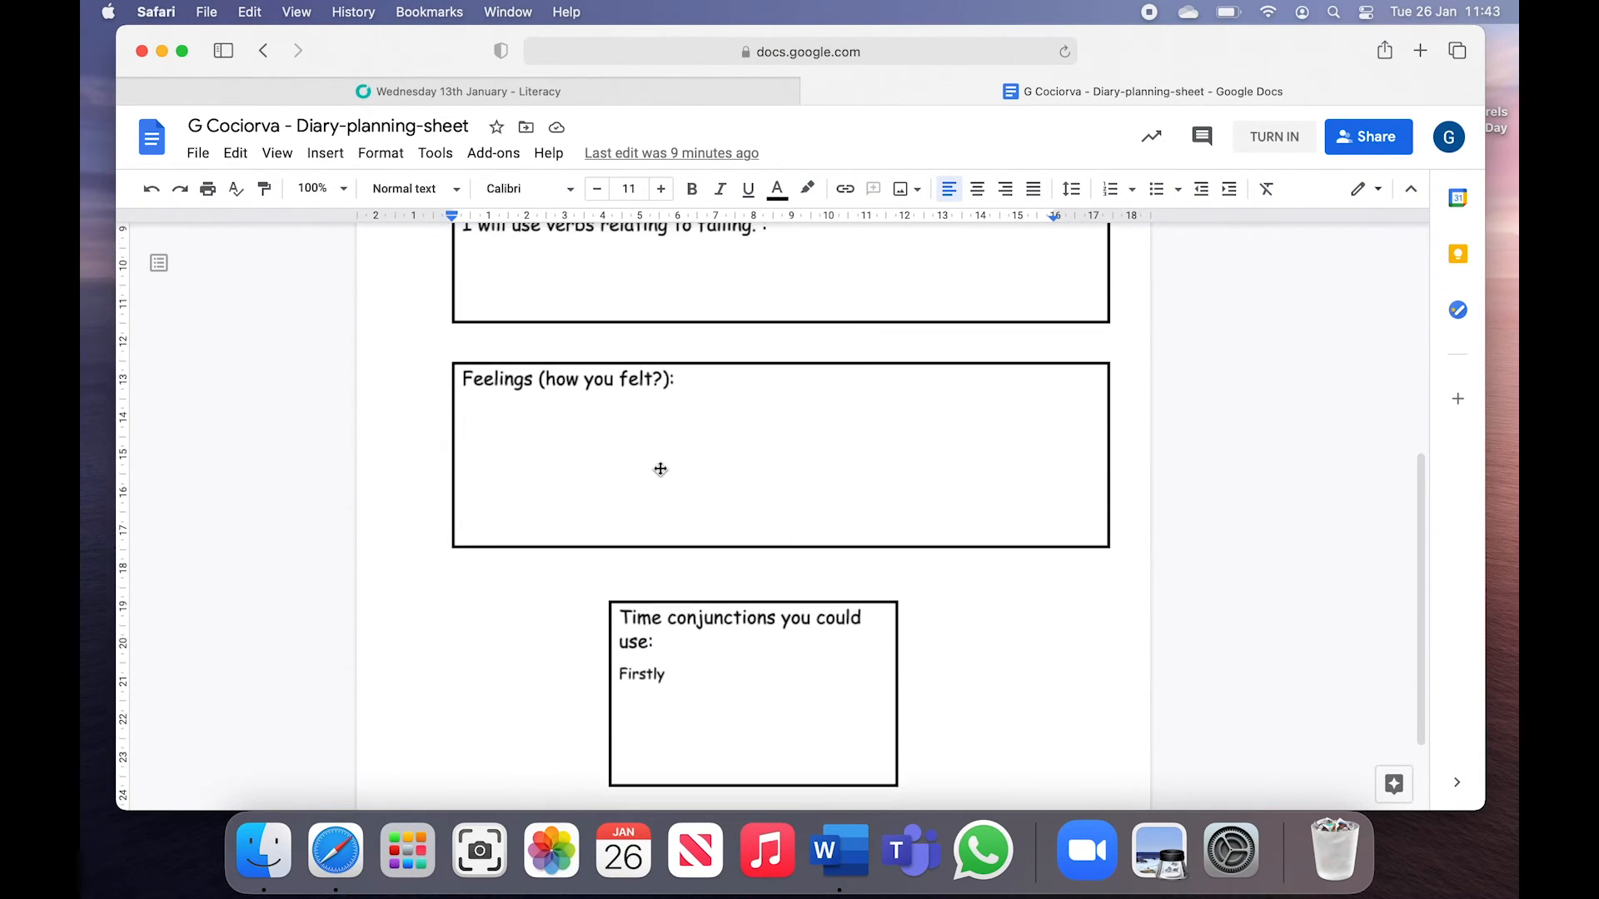
pyautogui.click(755, 399)
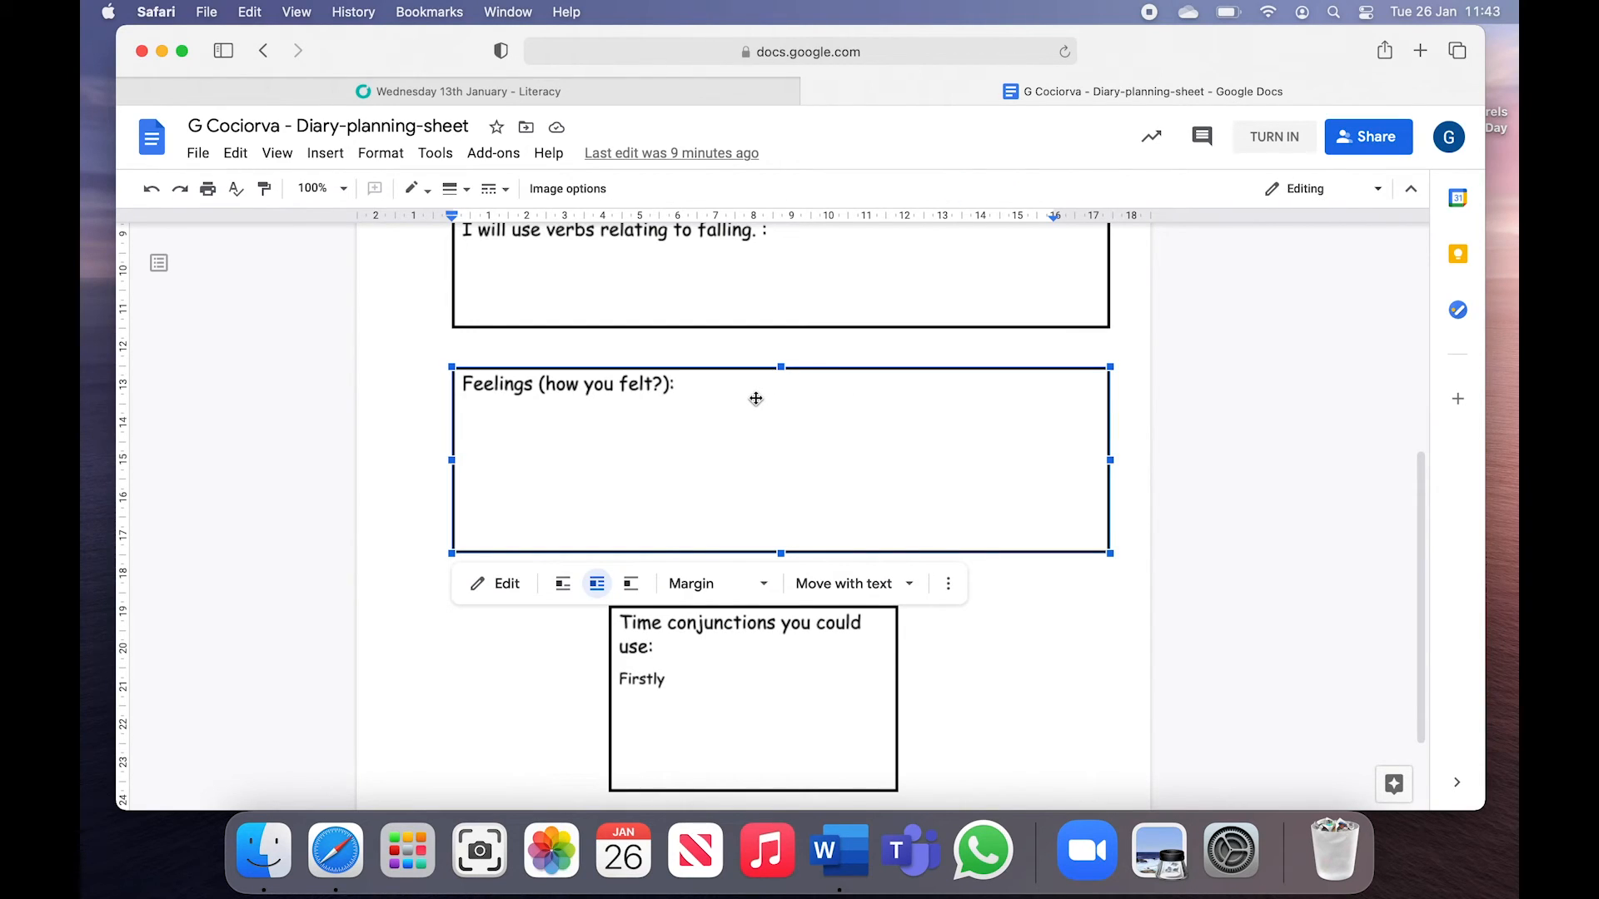
pyautogui.doubleClick(755, 399)
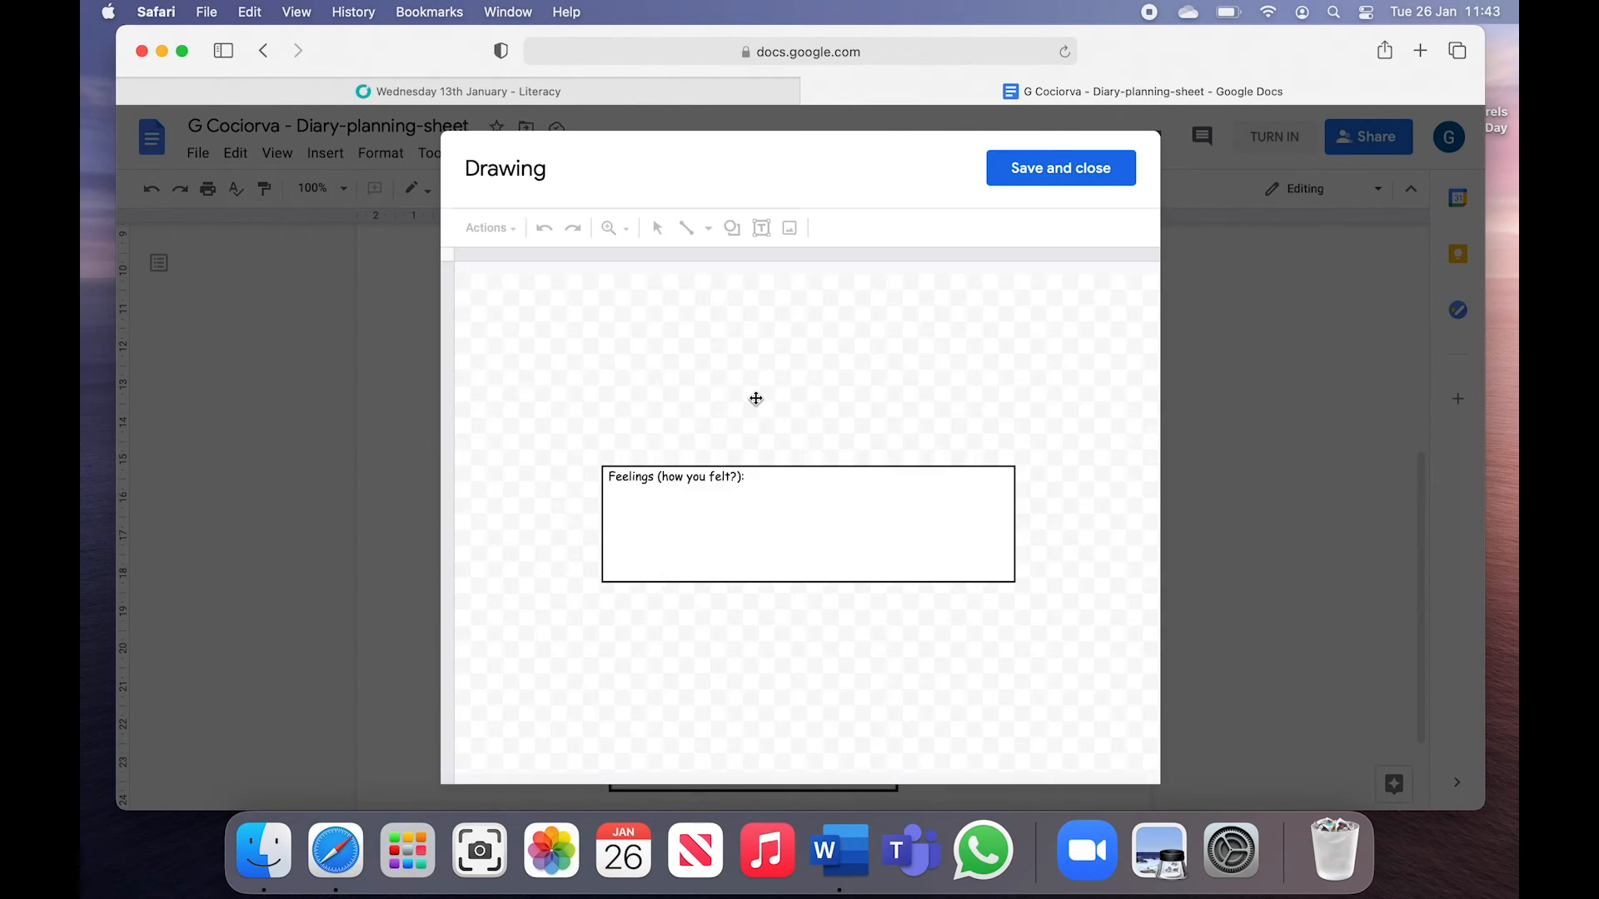
pyautogui.click(767, 476)
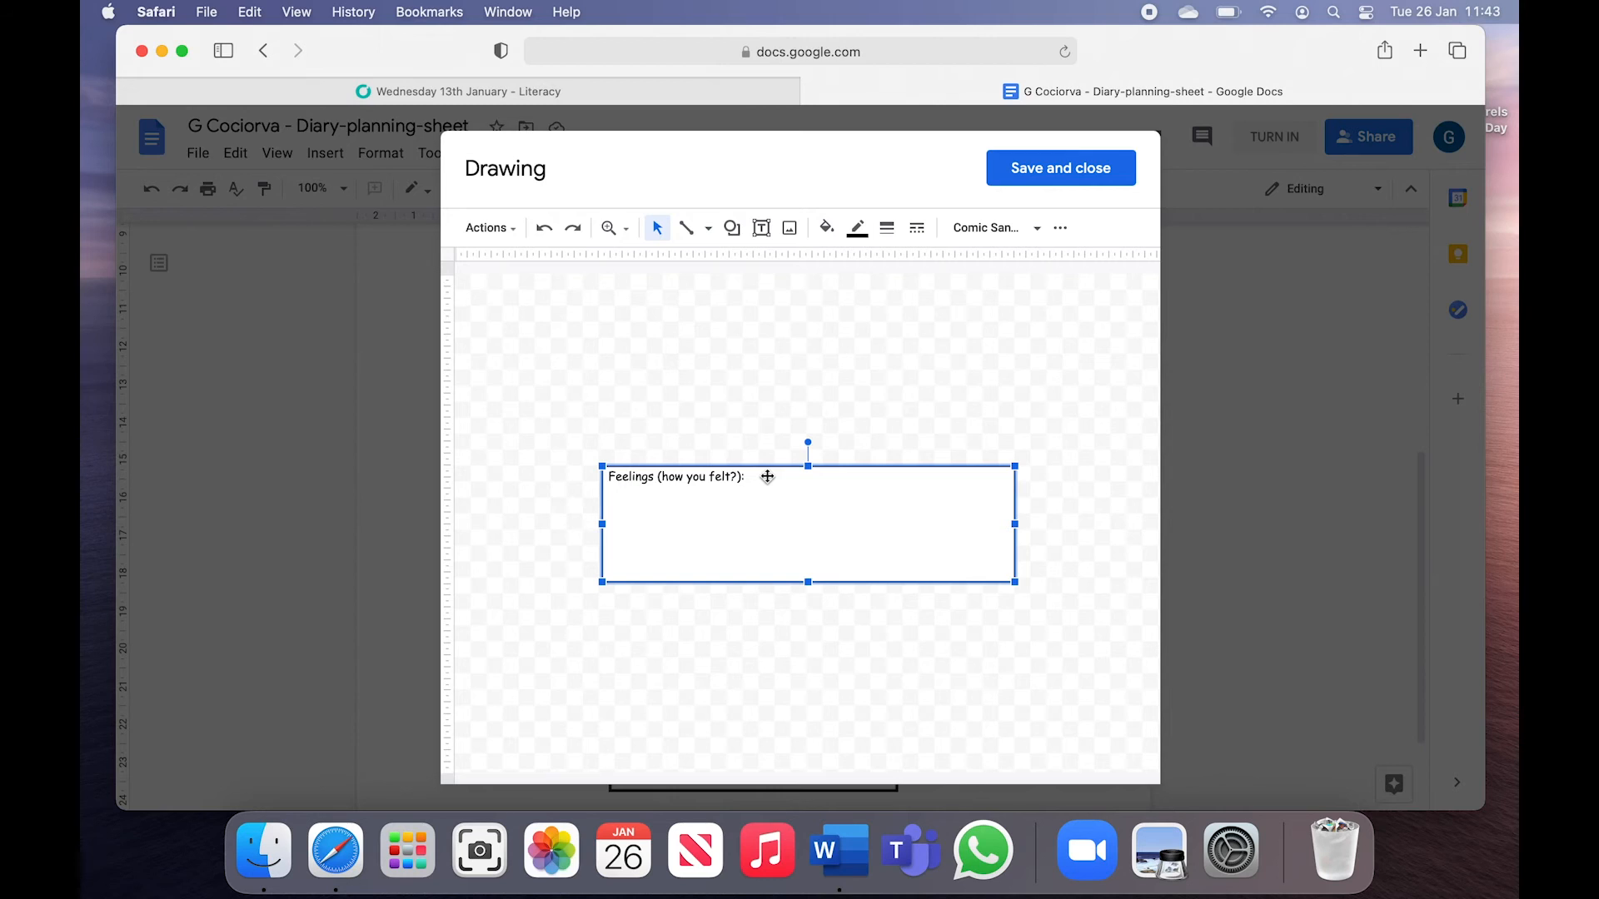
pyautogui.click(741, 477)
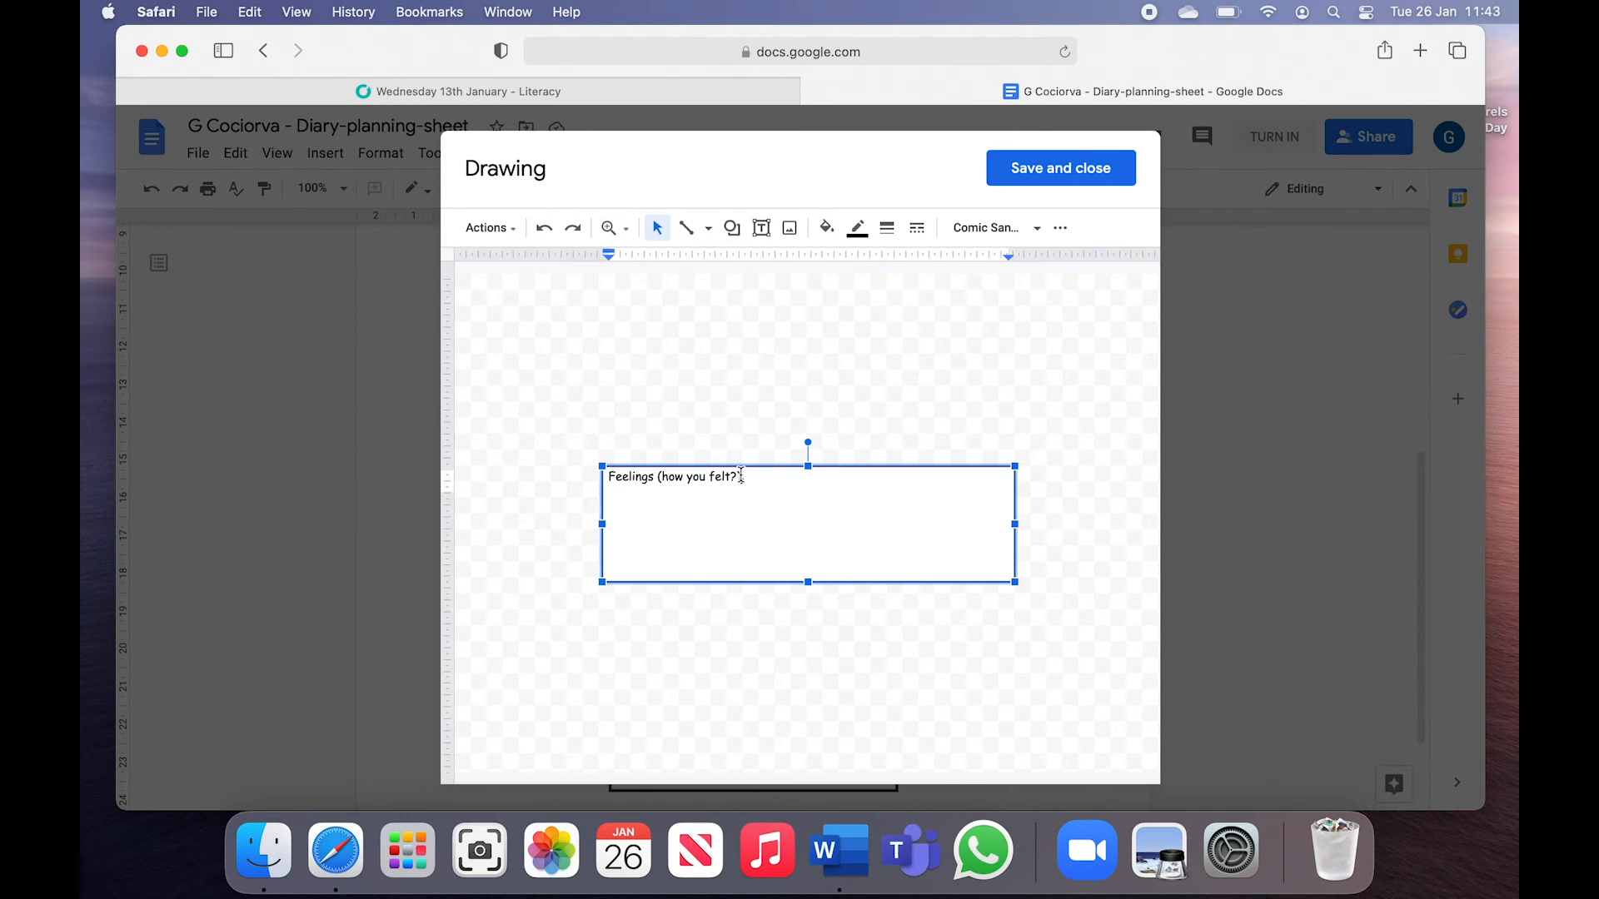
pyautogui.press('Return')
pyautogui.write('I ')
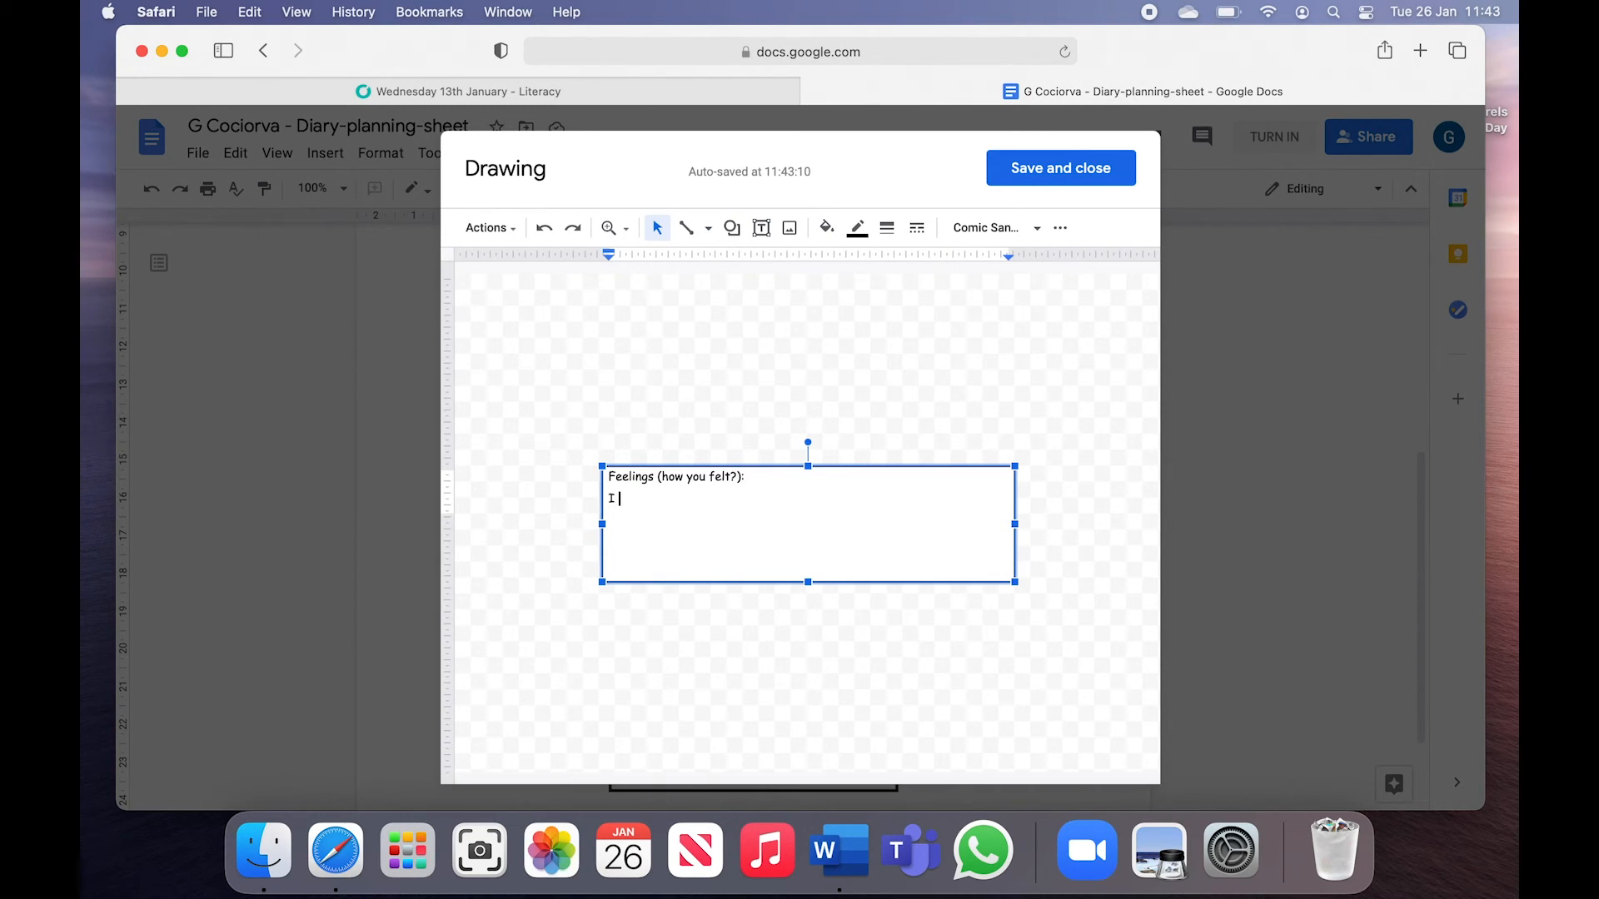
pyautogui.write('will use a range of VCOP.')
pyautogui.click(1067, 177)
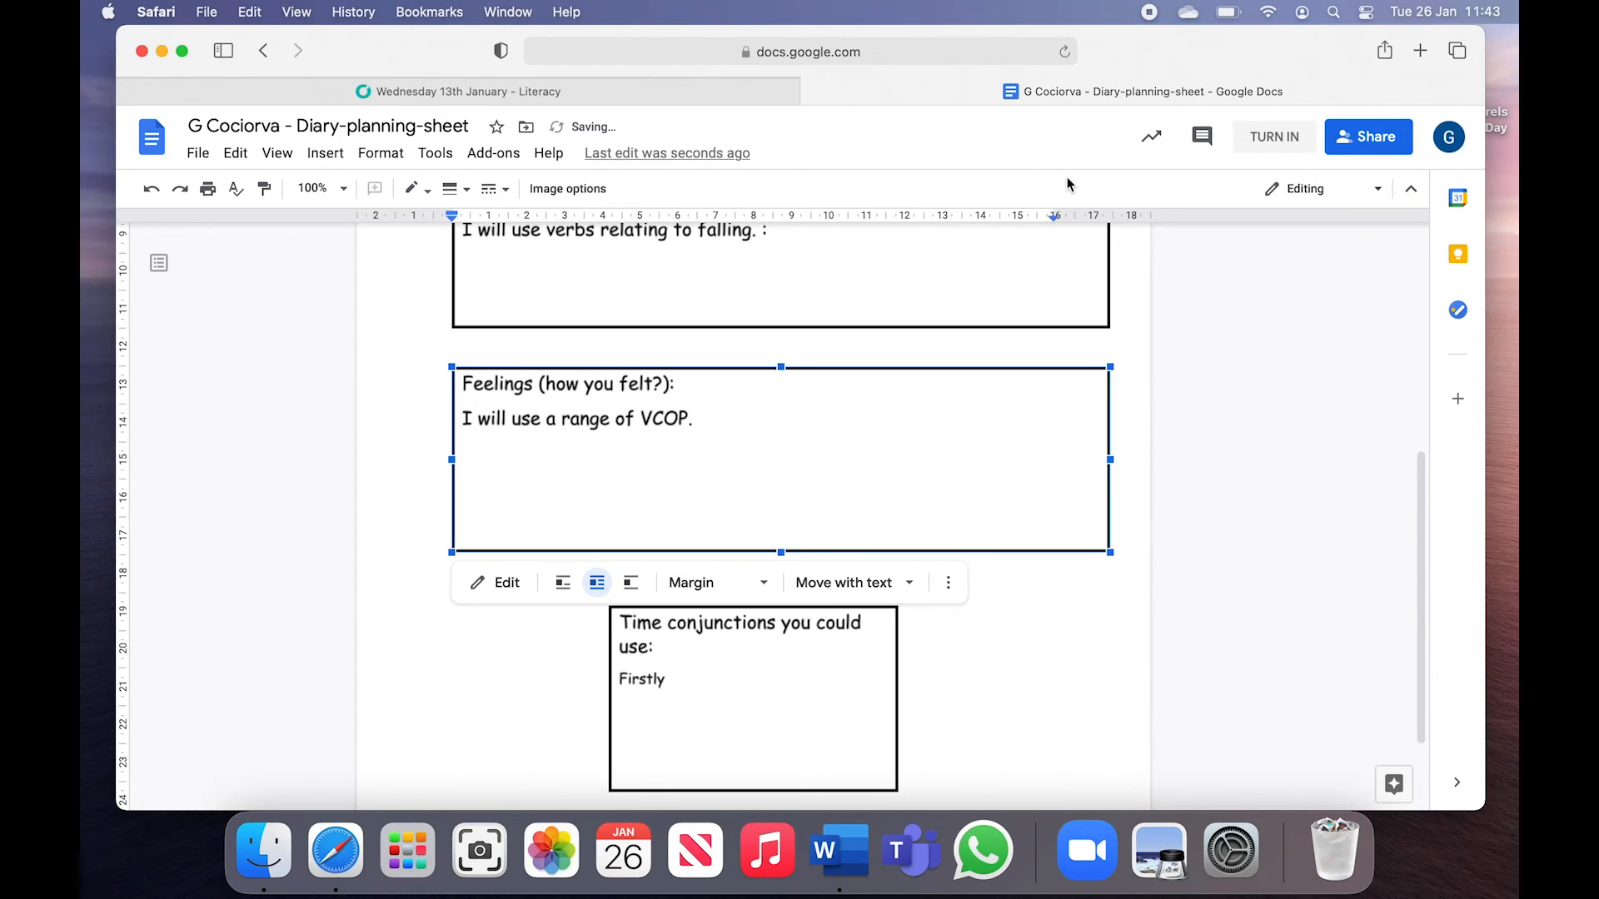
# - Turn in the revised Diary-planning-sheet again for the Wednesday 13th January - Literacy assignment and confirm the submission
pyautogui.click(1267, 138)
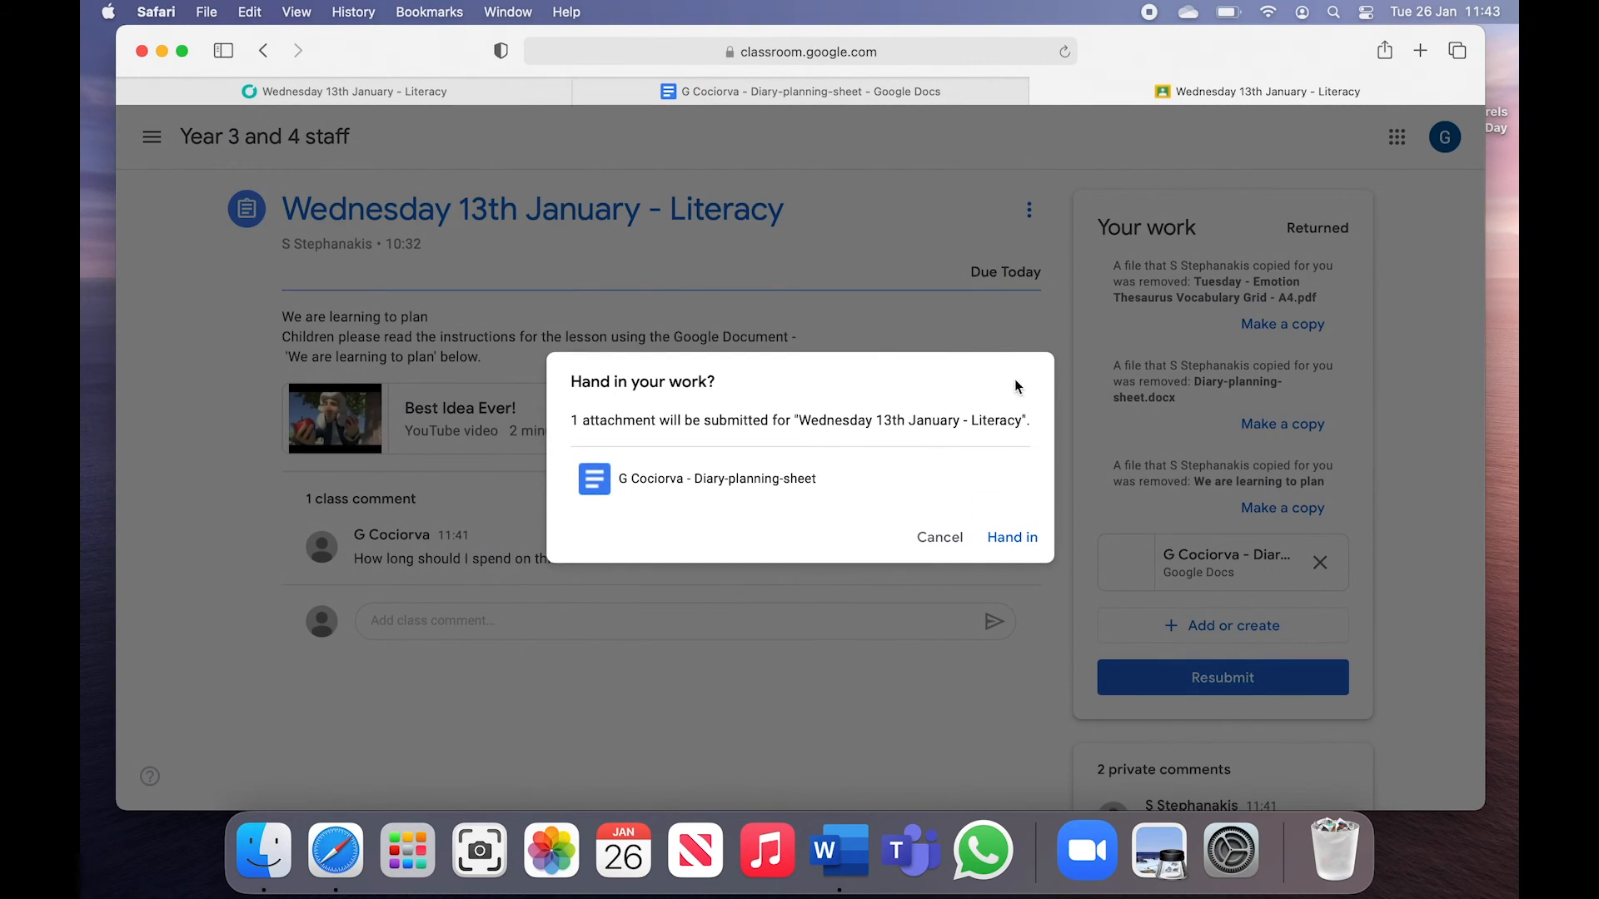
pyautogui.click(1009, 537)
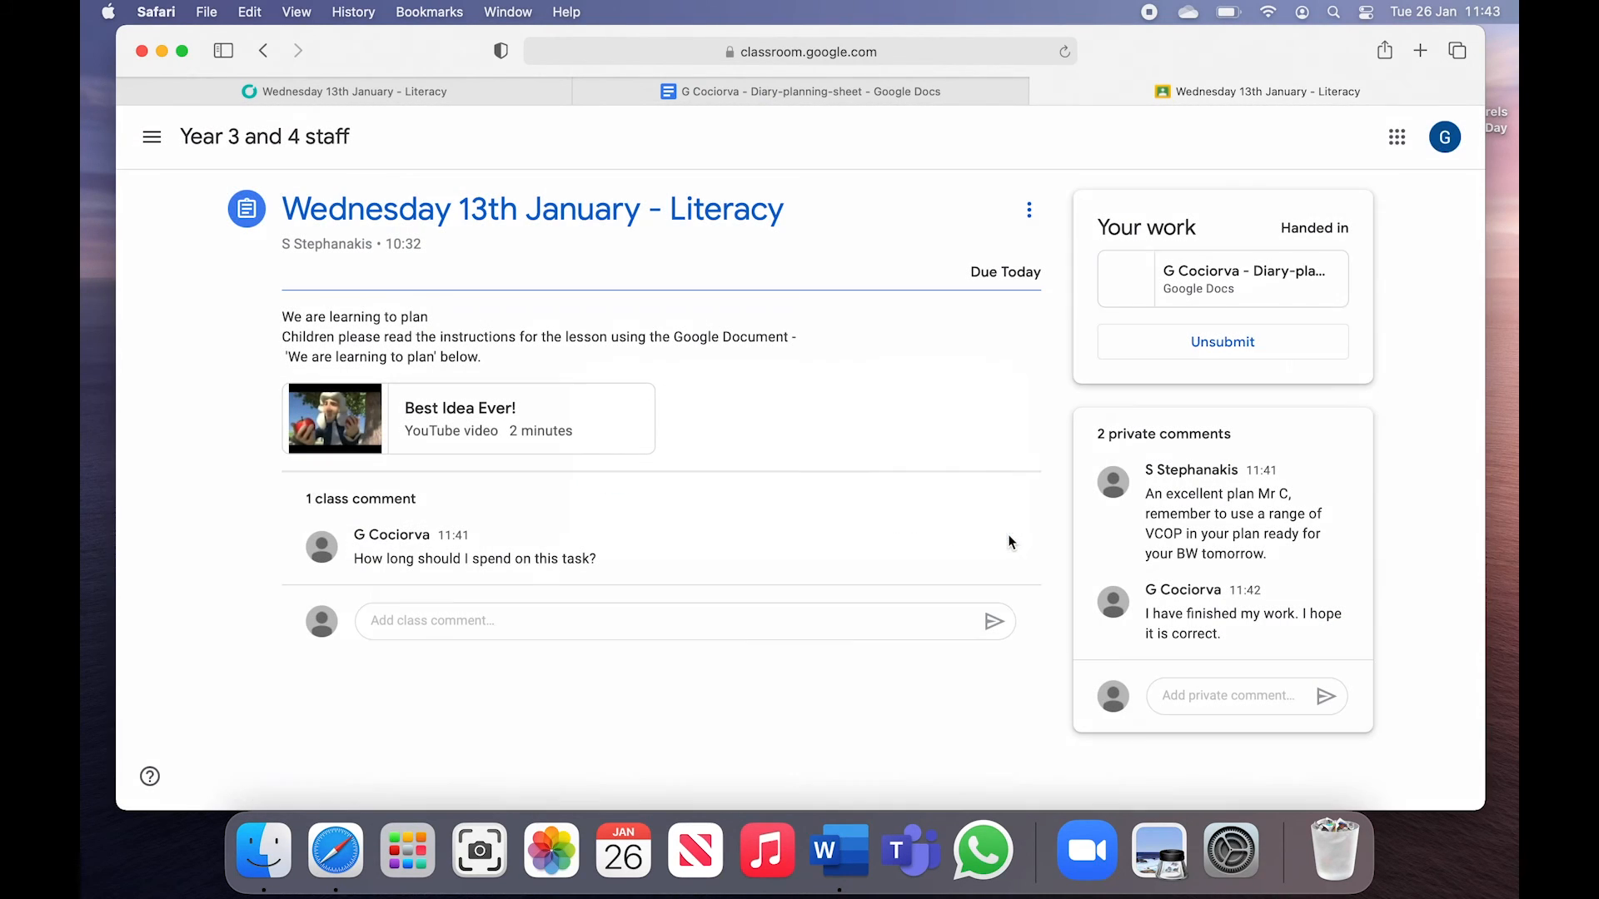
# - Send the teacher the private comment "Thank you very much for the feedback. I have adjusted my work and it now mentions that I will use VCOP."
pyautogui.click(1212, 691)
pyautogui.write('Thank you very much for t')
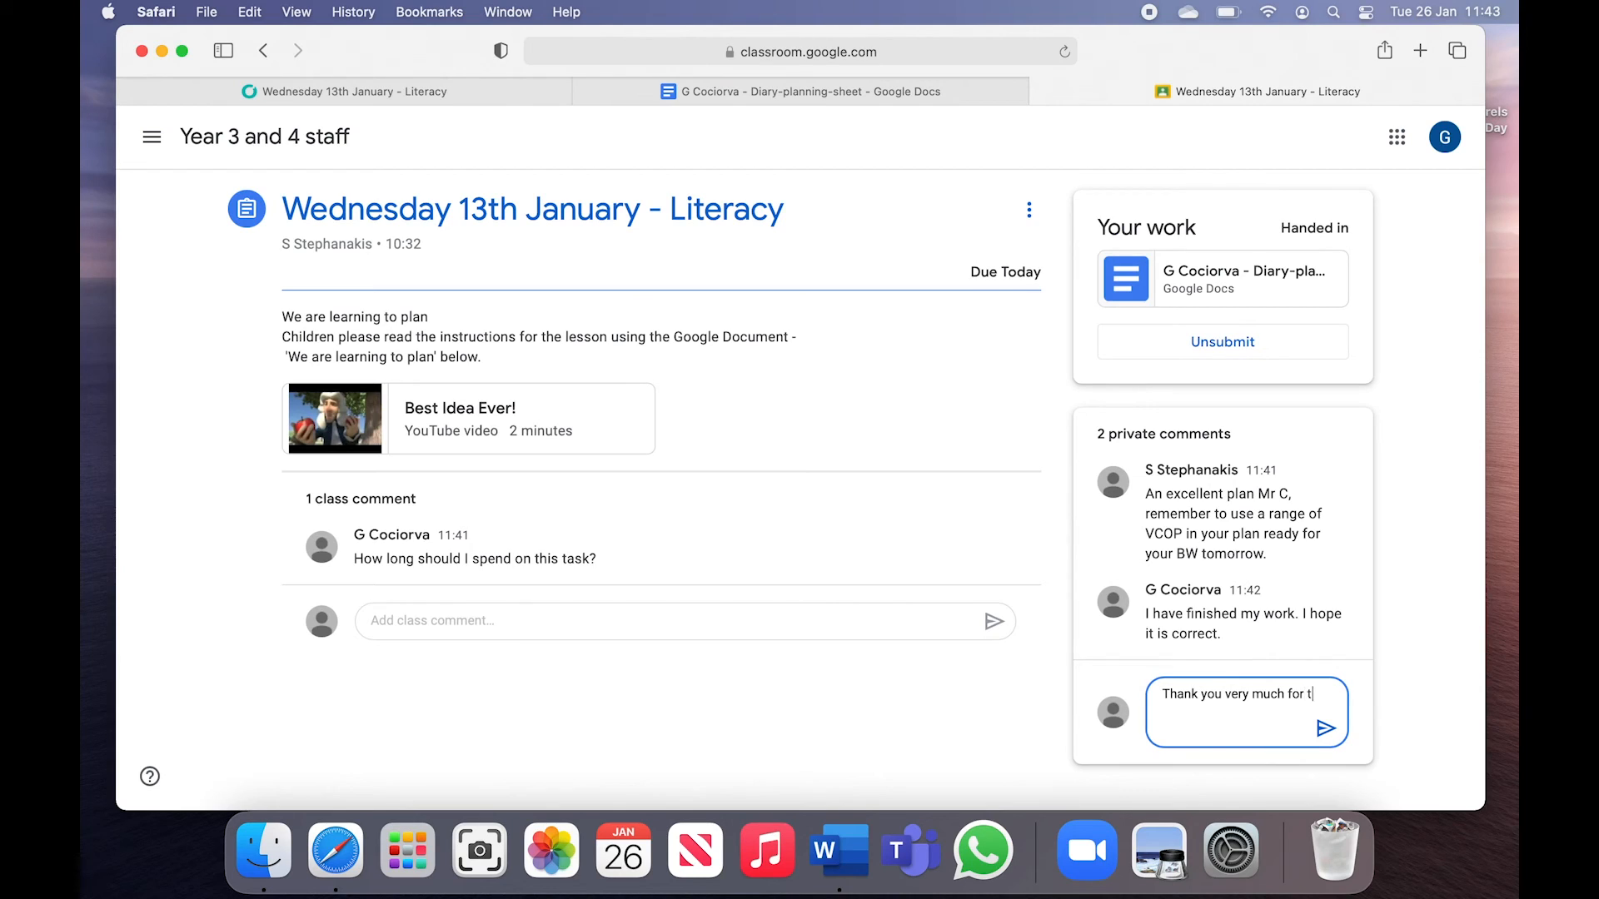
pyautogui.write('he feedbacl. I have')
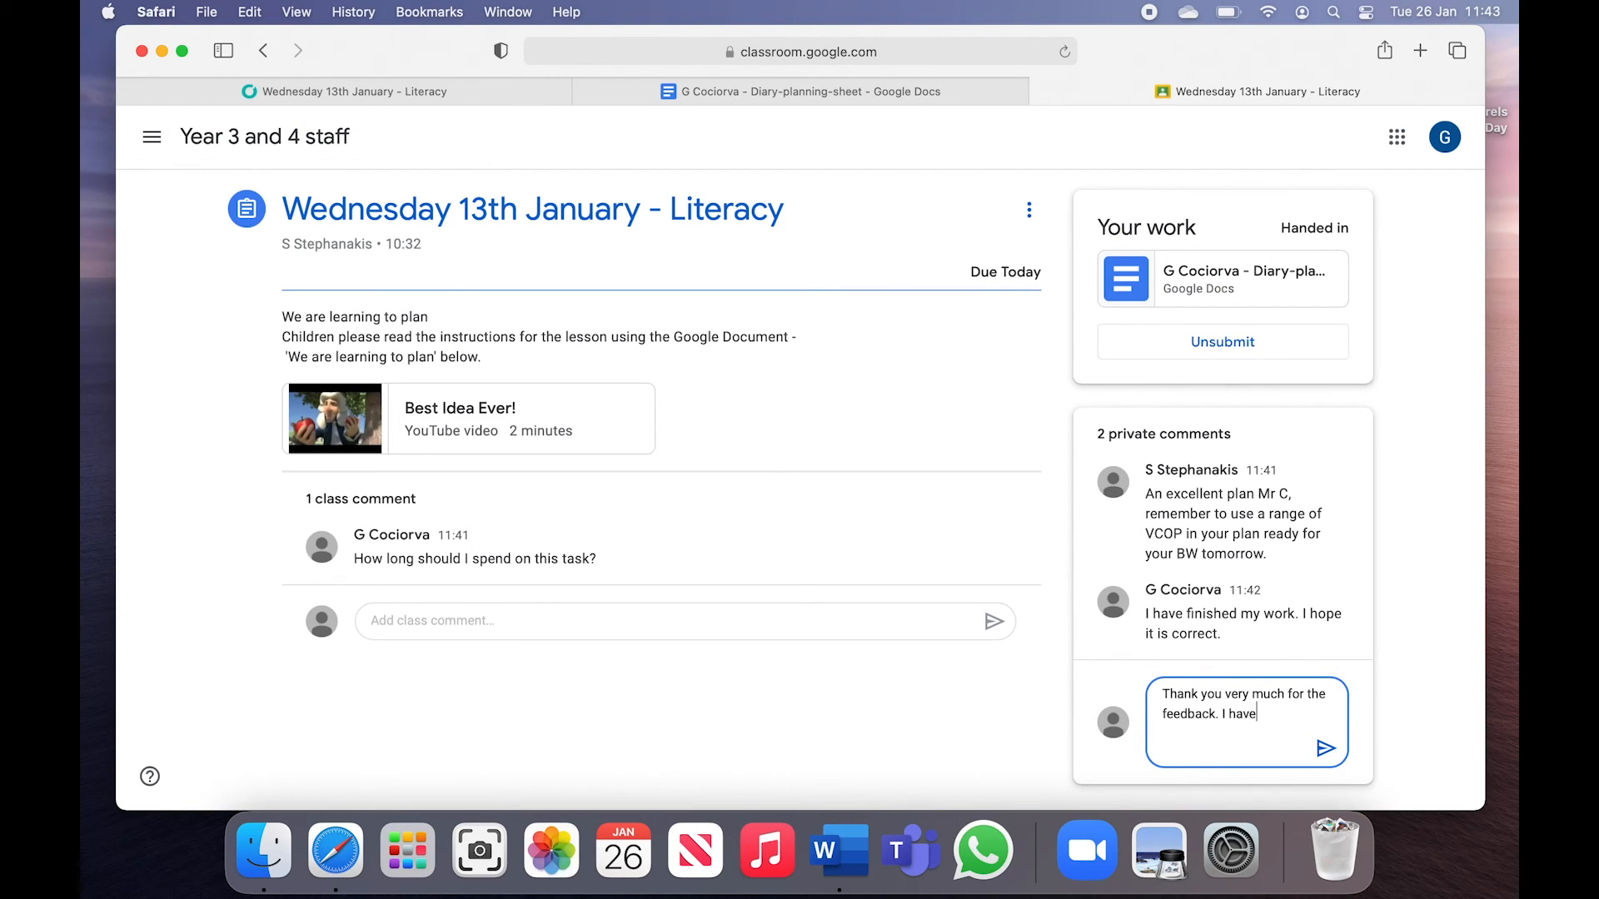
pyautogui.write(' adjusted my work and ')
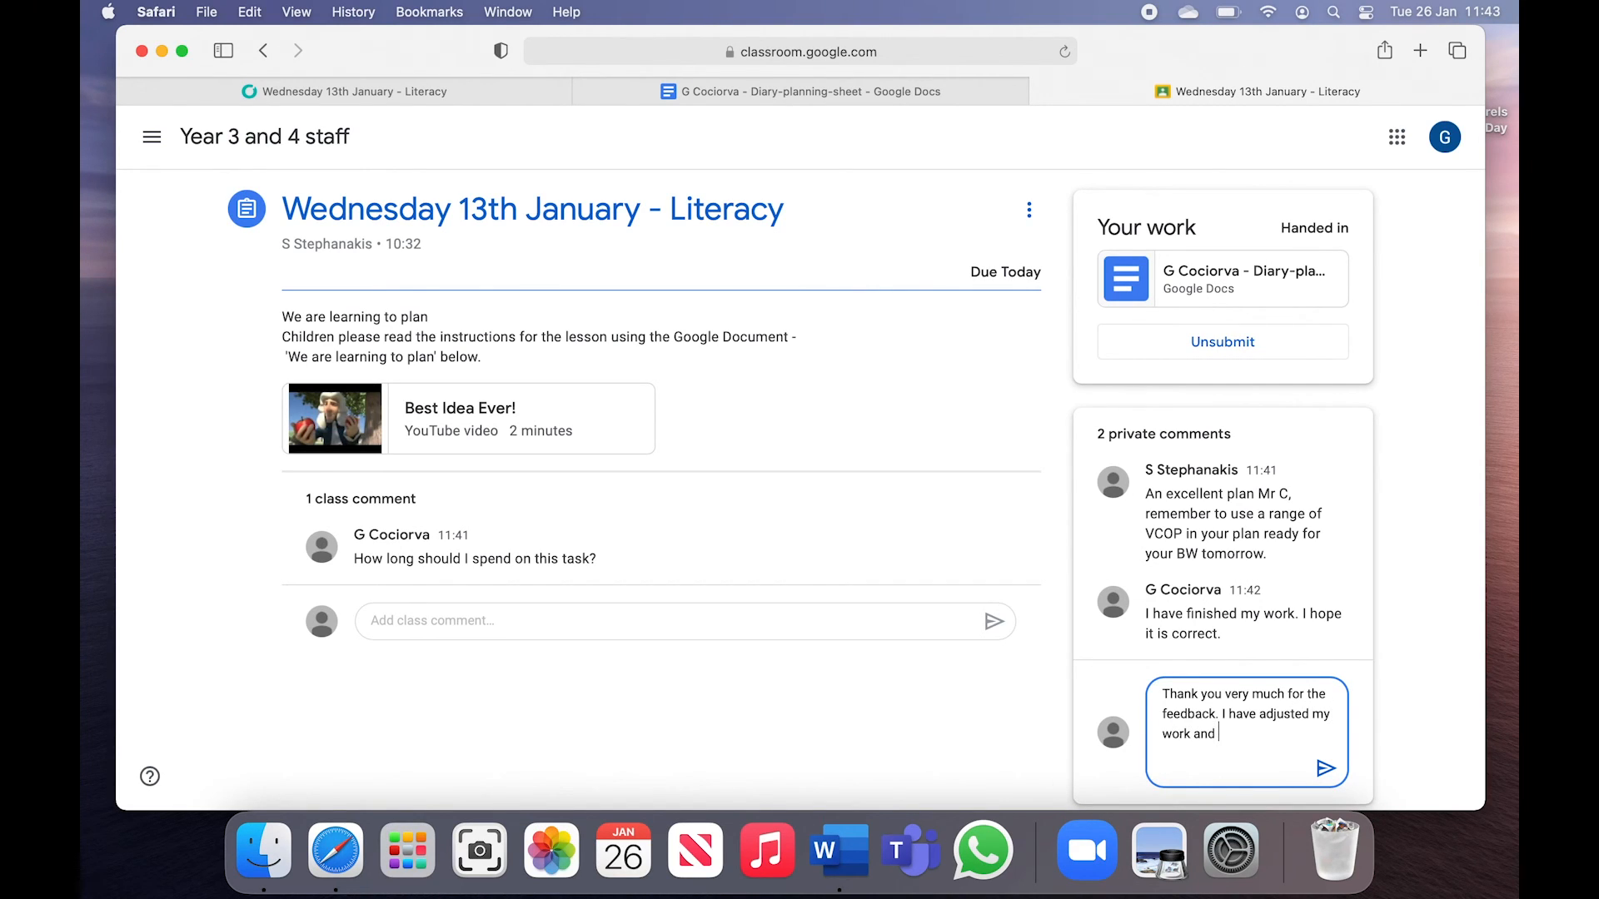
pyautogui.write('it now mentions that I will u')
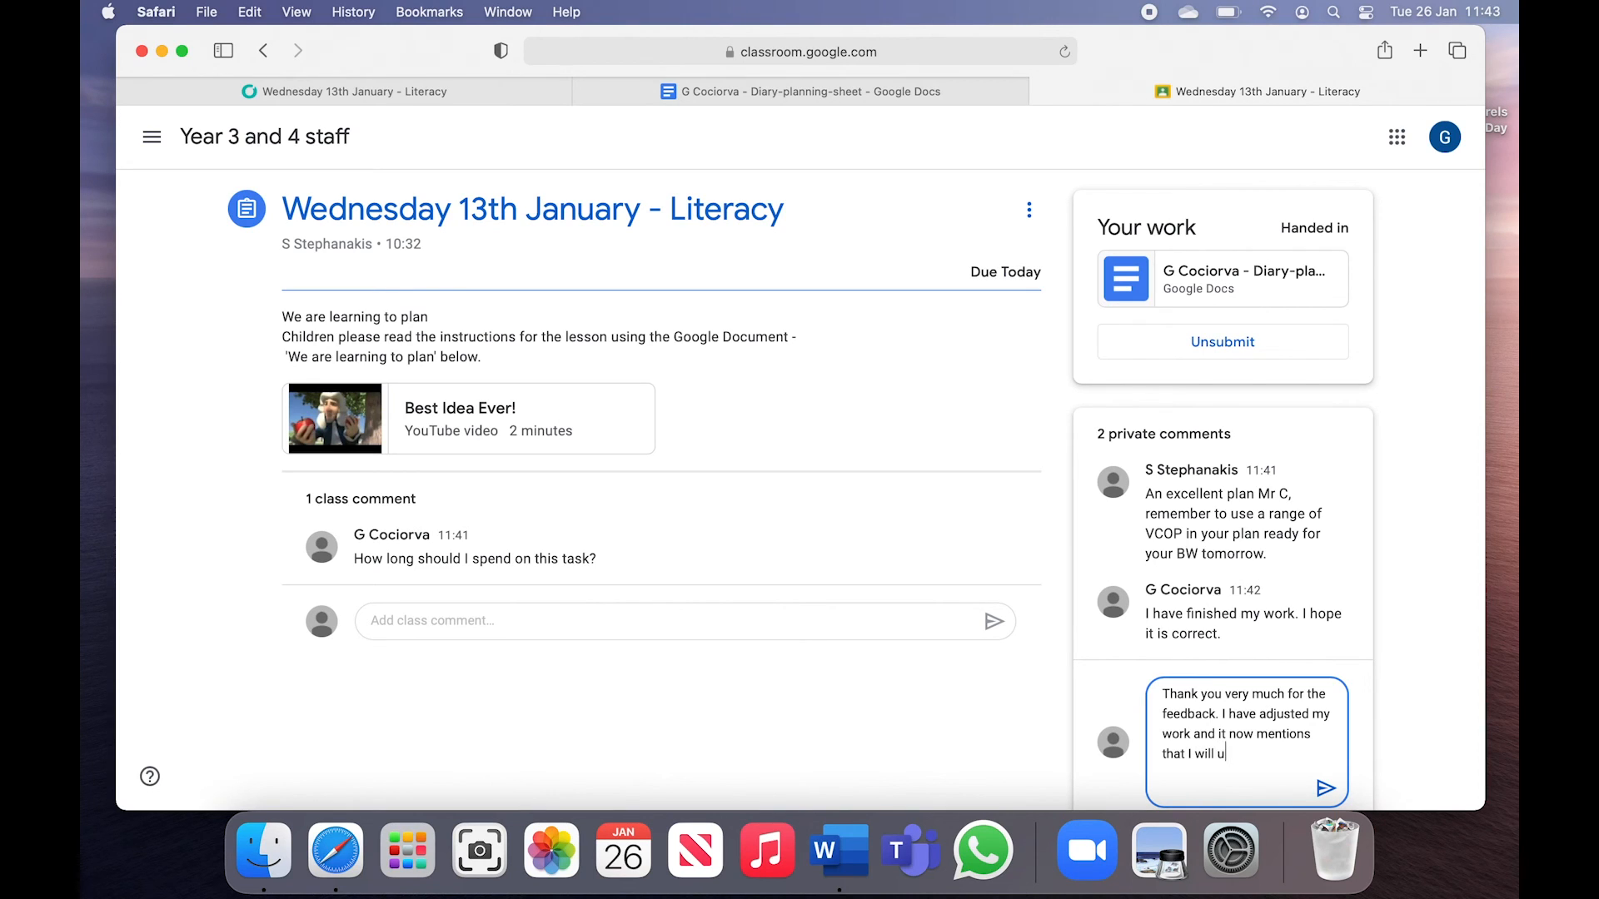
pyautogui.write('se VCOP>')
pyautogui.press('BackSpace')
pyautogui.write('.')
pyautogui.scroll(-1, 1326, 772)
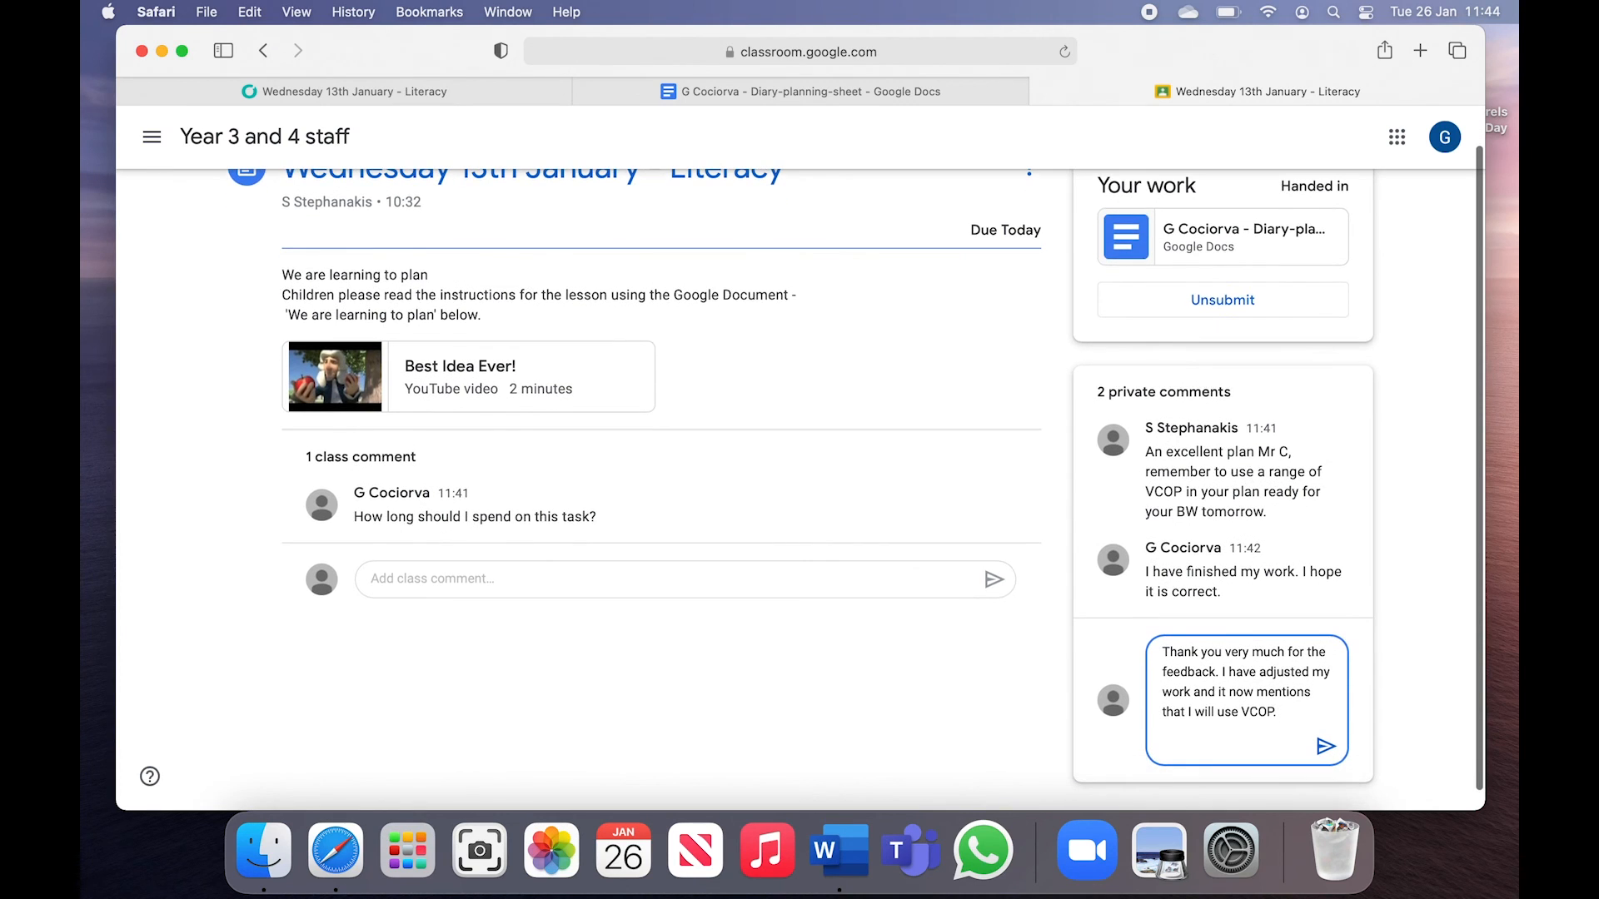
pyautogui.click(1329, 747)
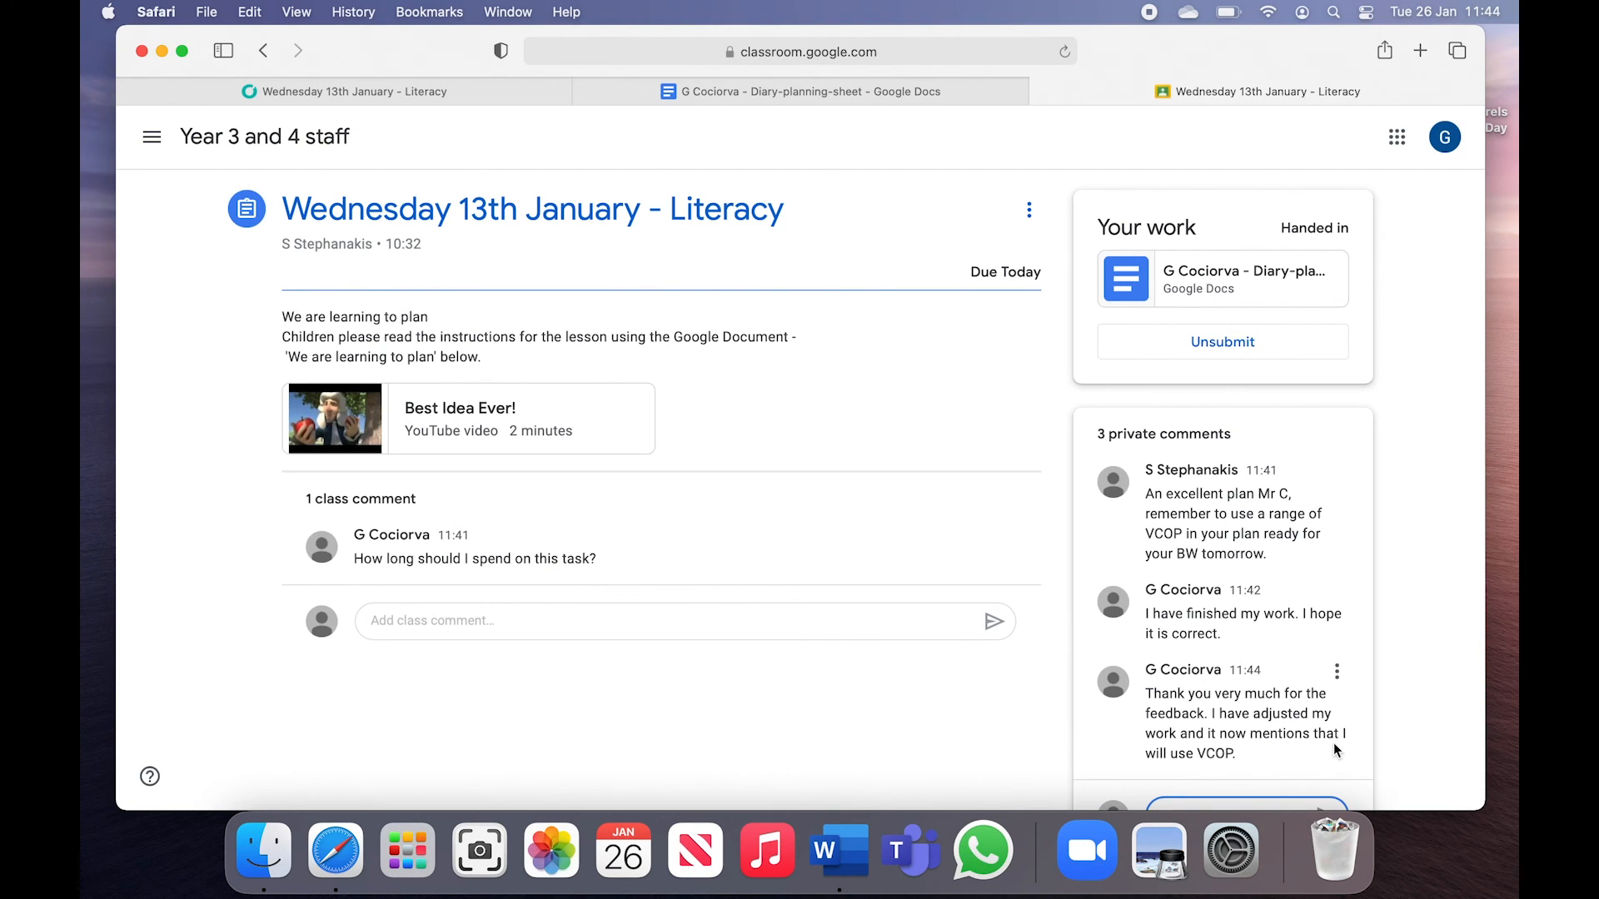
# - Send a two-line private self-assessment comment reading "WWW: I can plan" and "EBI: I spent more time on it."
pyautogui.scroll(-1, 1333, 743)
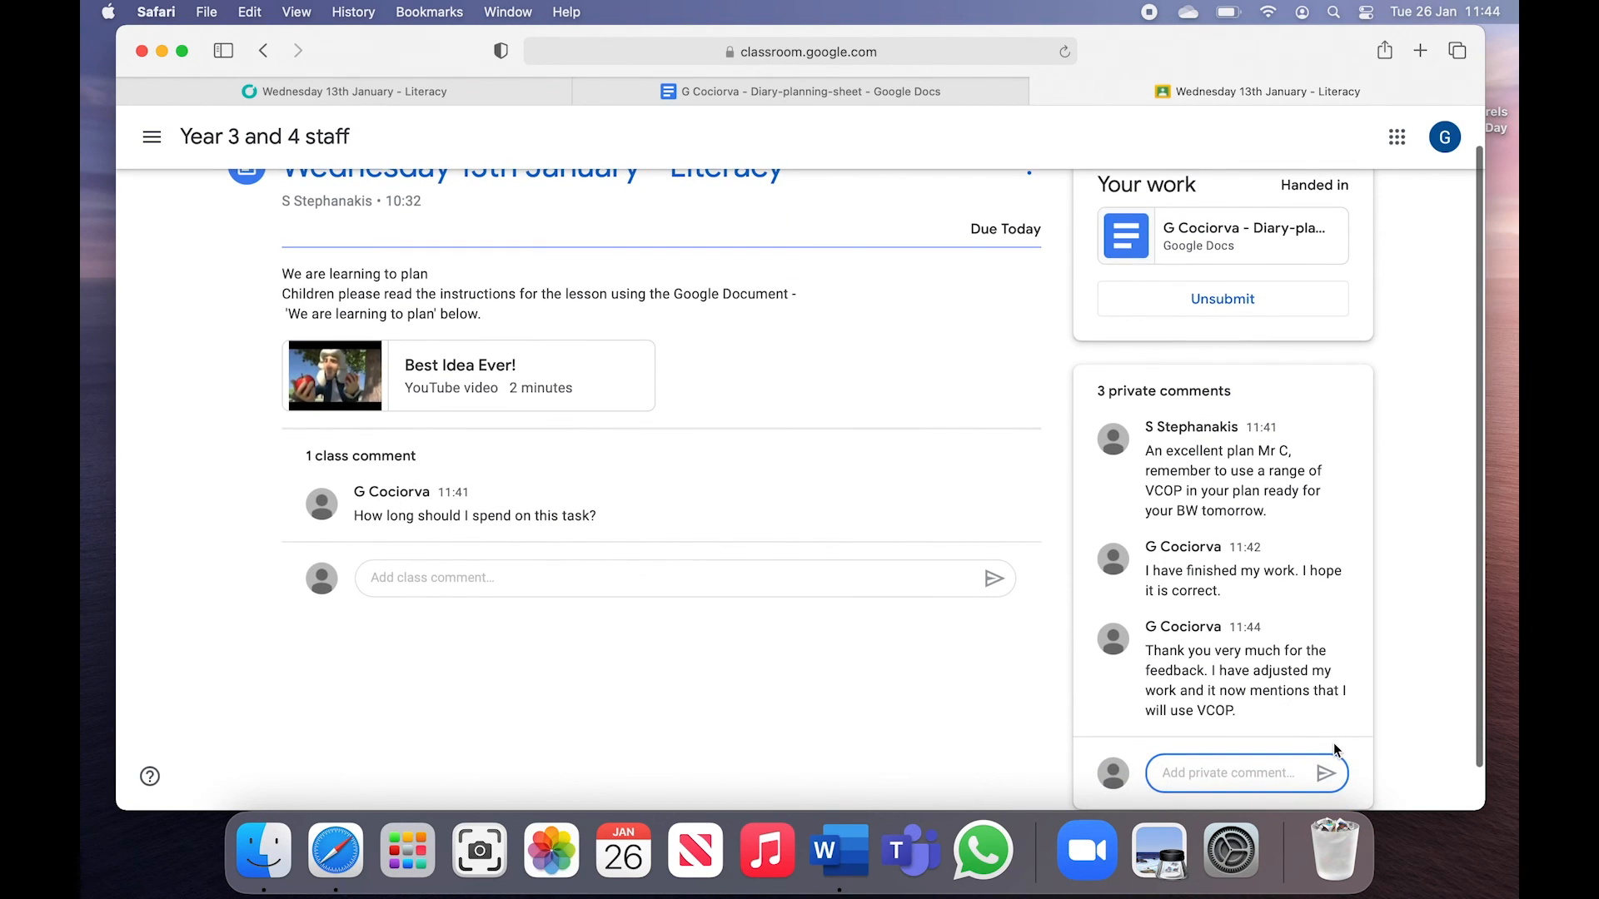
pyautogui.scroll(-1, 1335, 750)
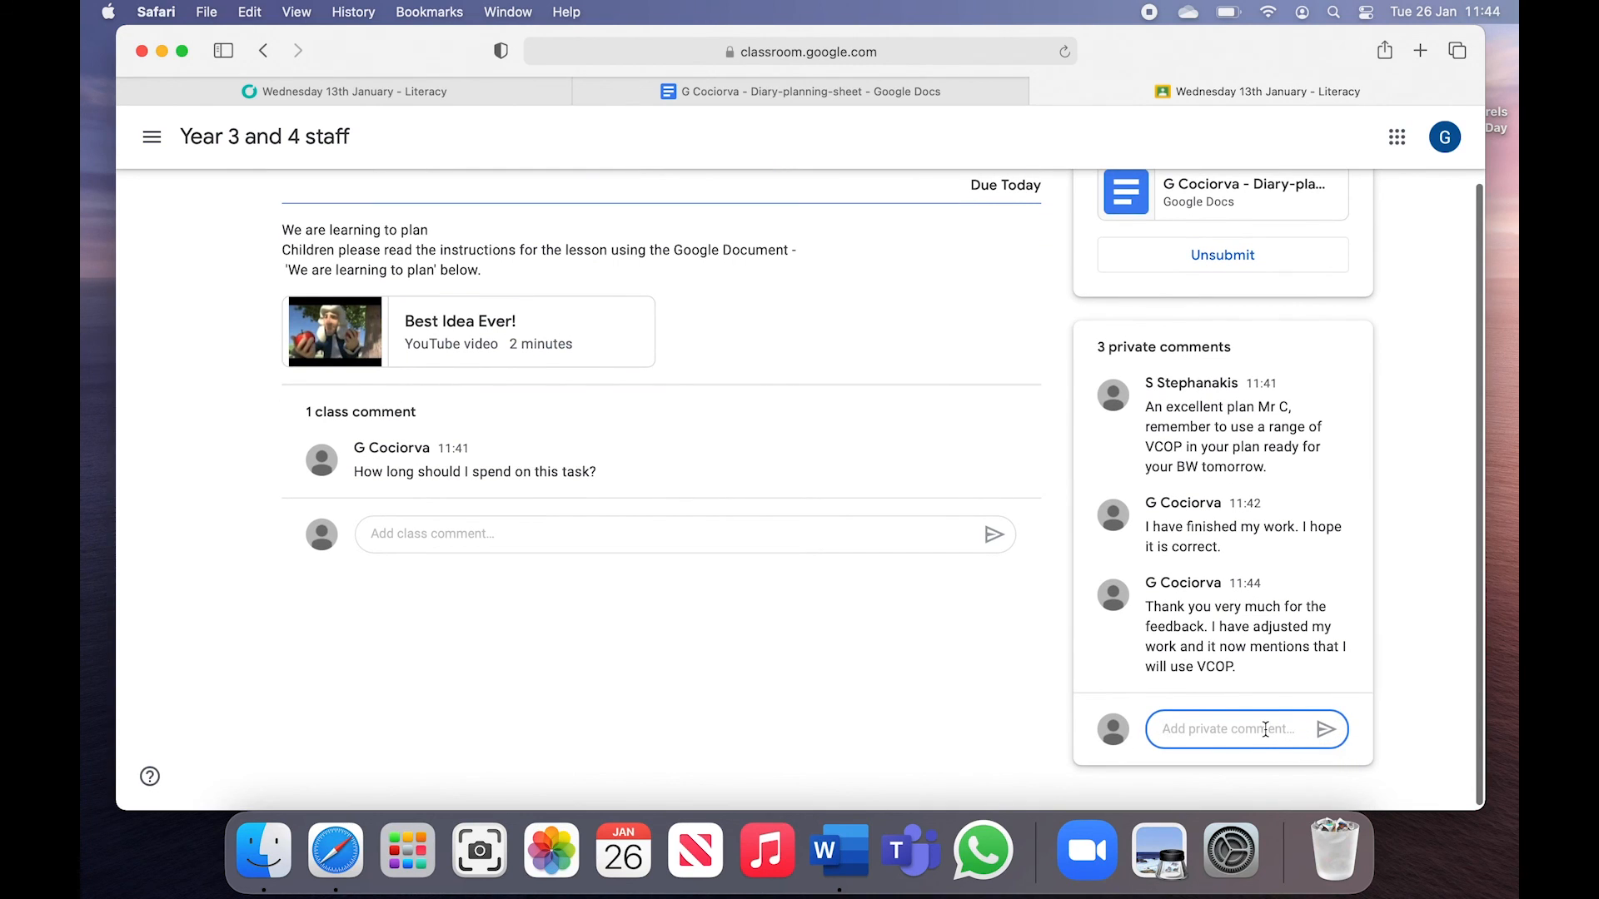
pyautogui.write('www')
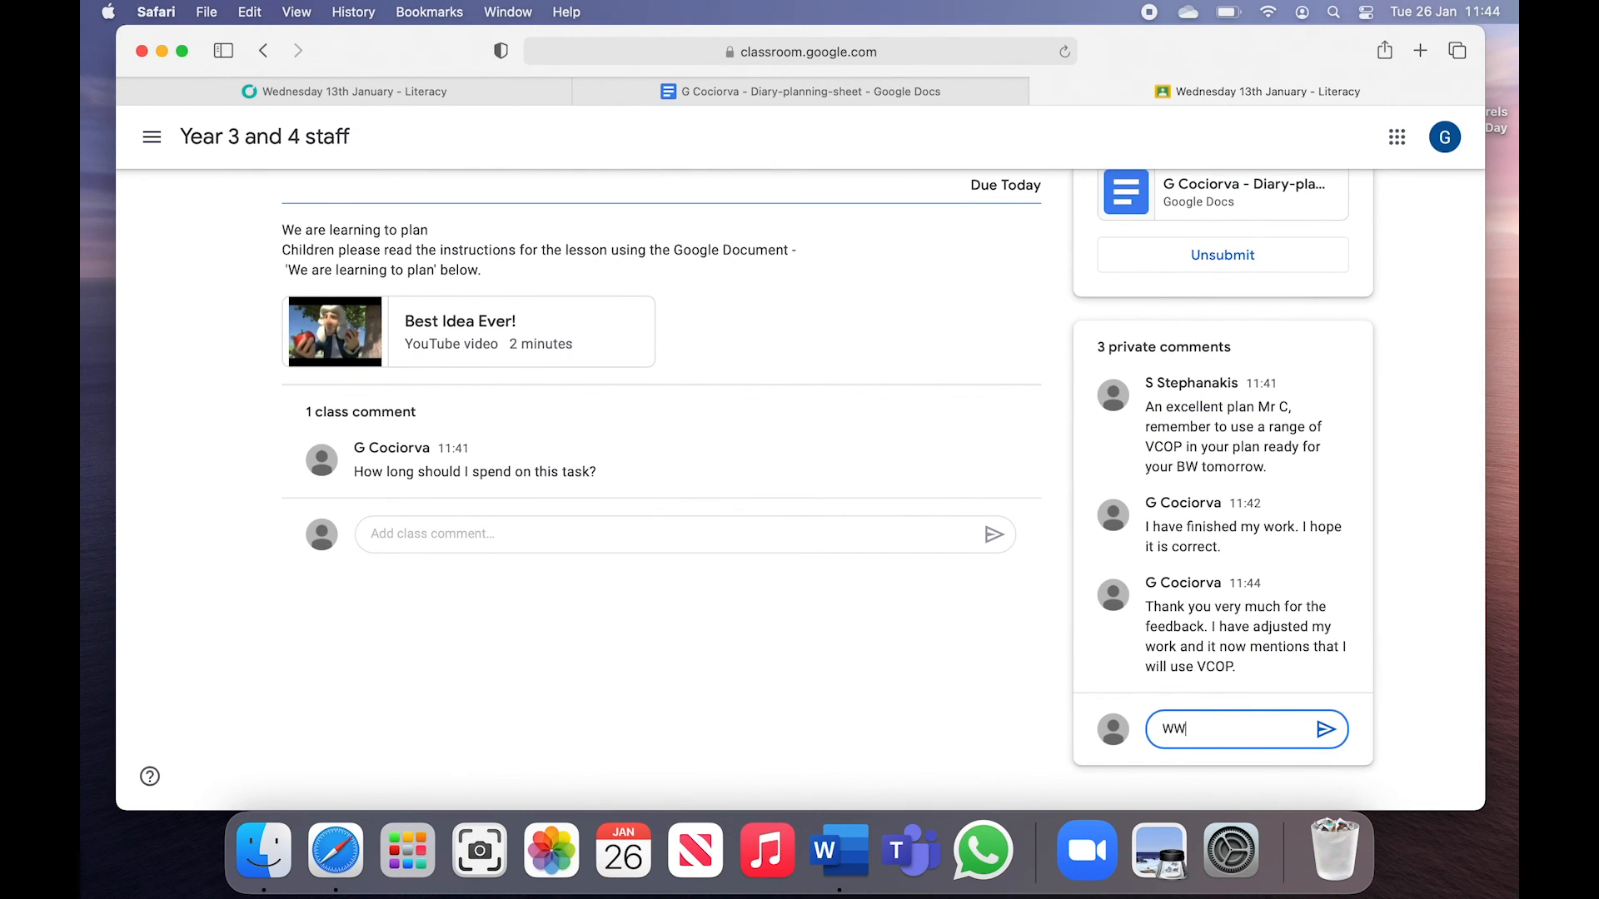
pyautogui.write(': I can plan')
pyautogui.press('Return')
pyautogui.write('EBI: I spent more ')
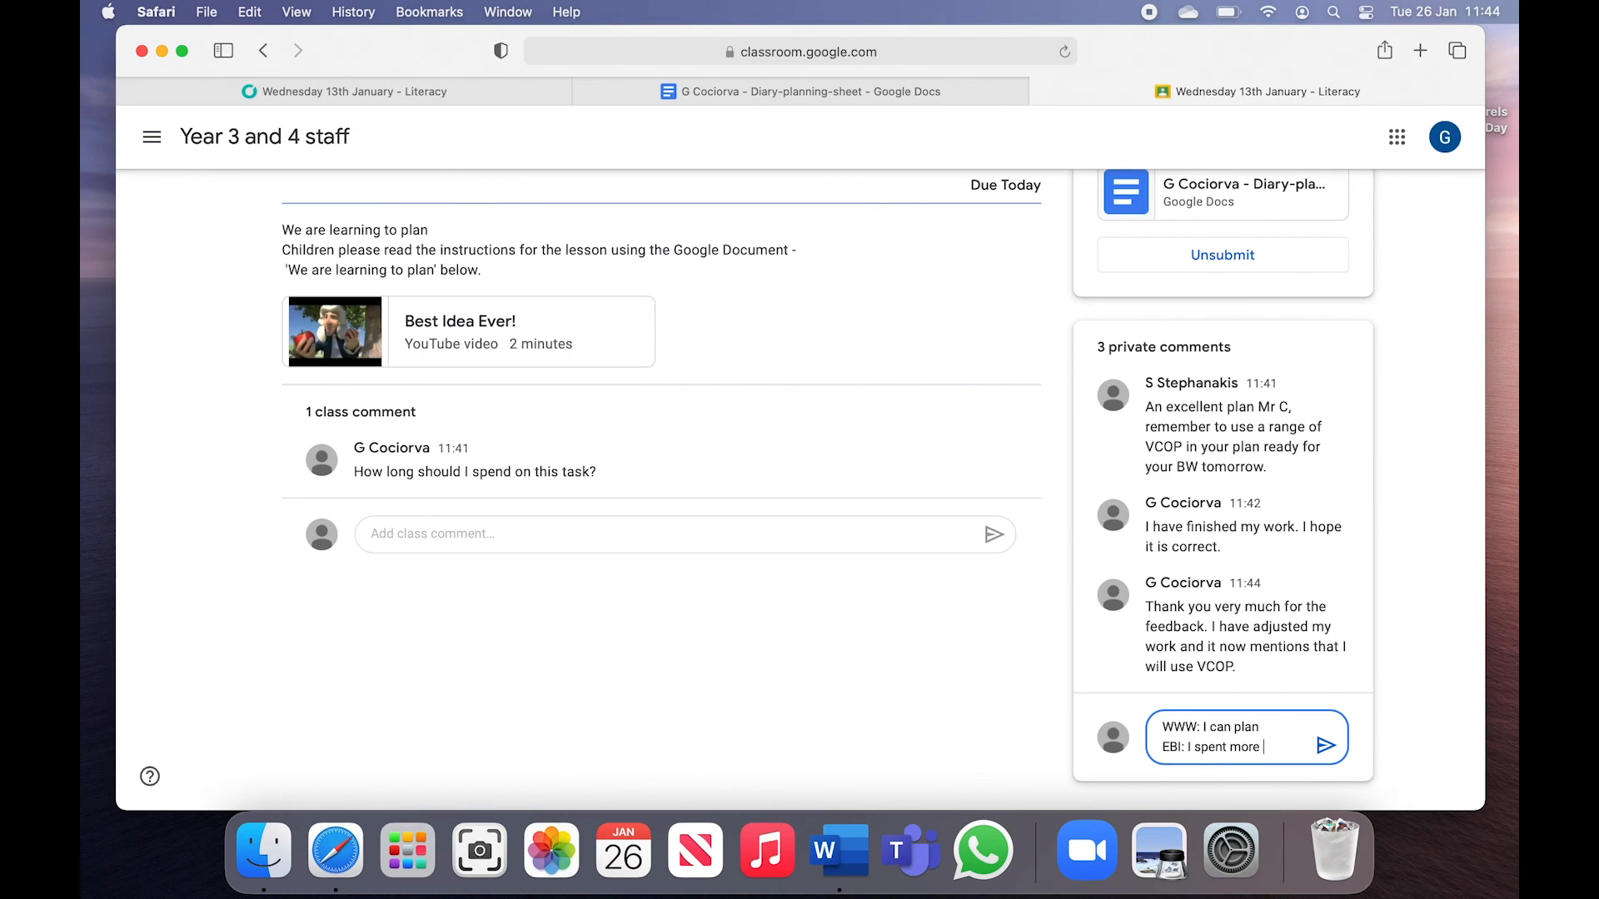
pyautogui.write('time on it.')
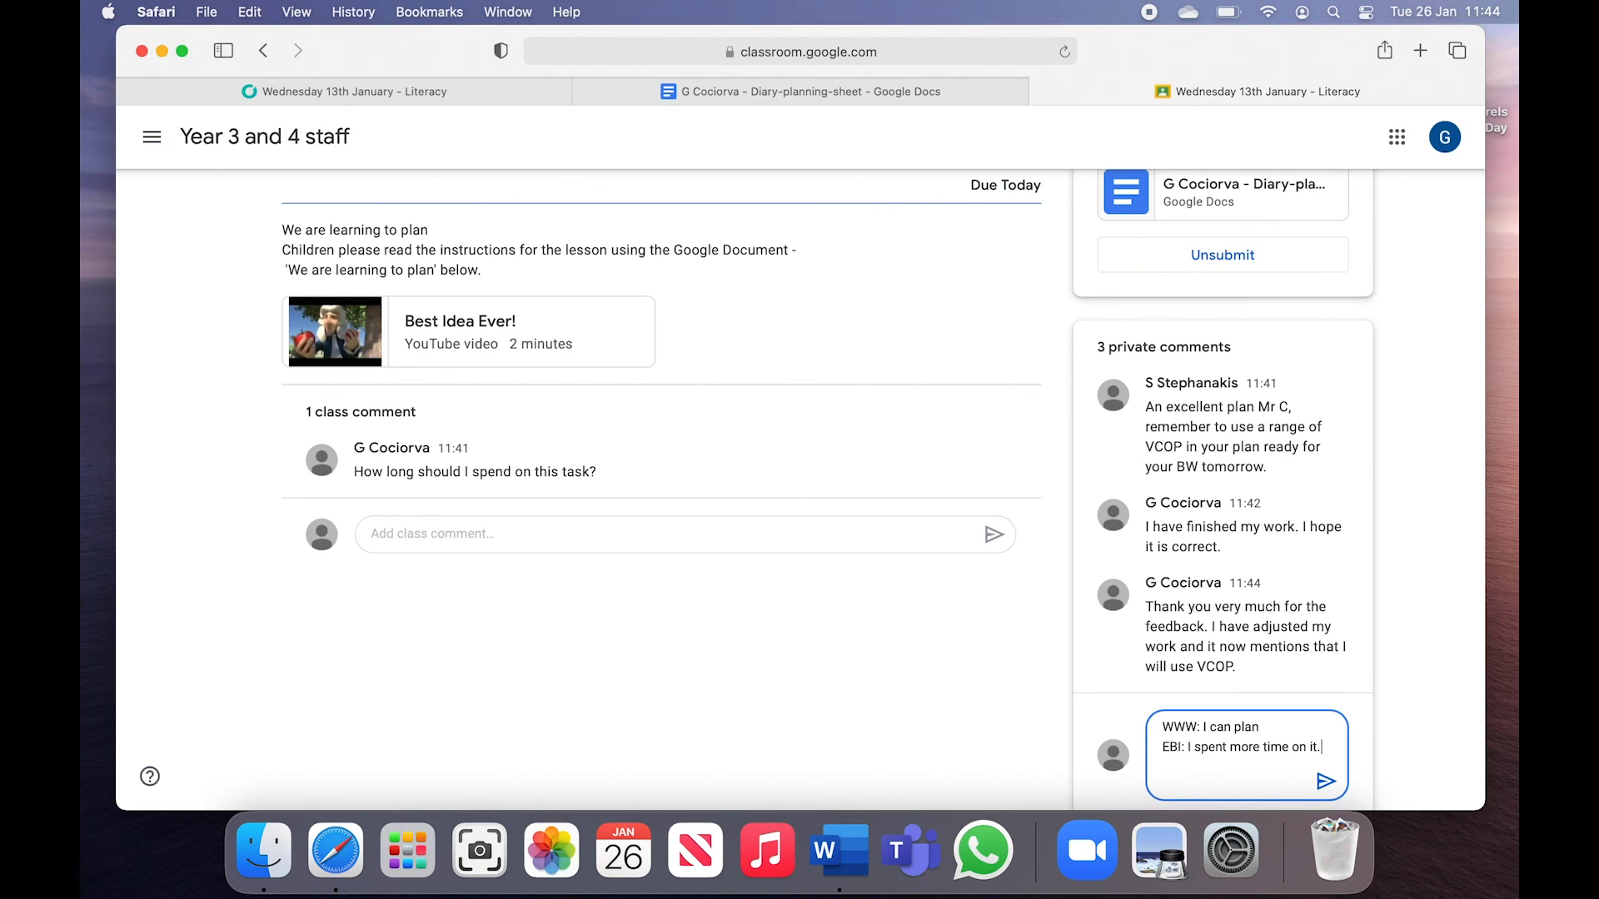
pyautogui.click(1325, 781)
pyautogui.scroll(2, 848, 646)
pyautogui.scroll(1, 847, 641)
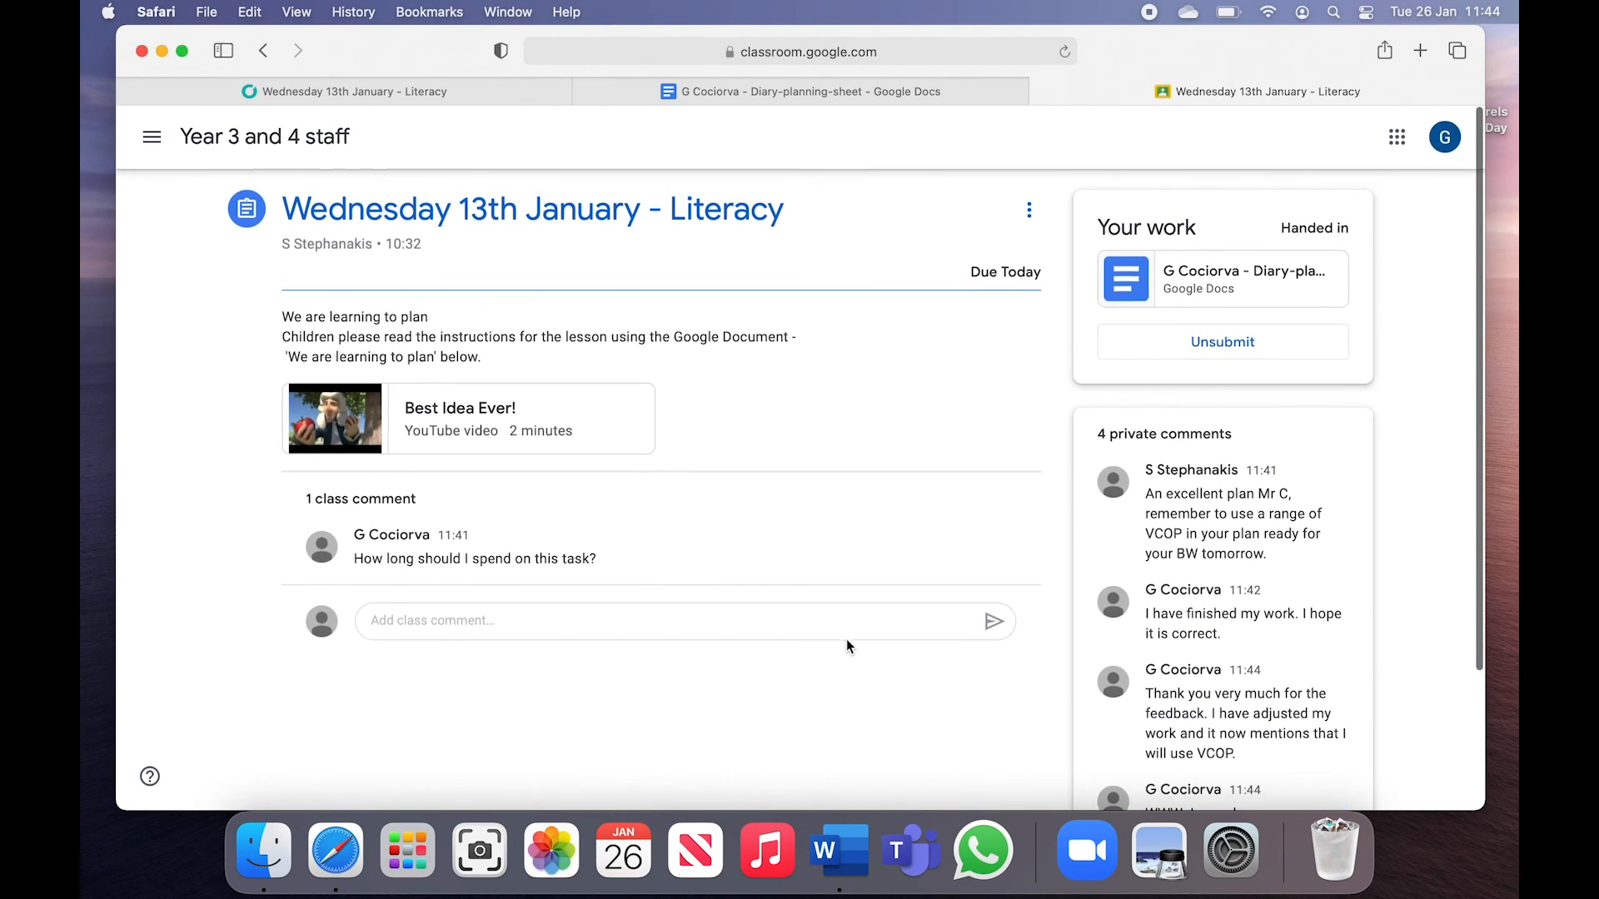